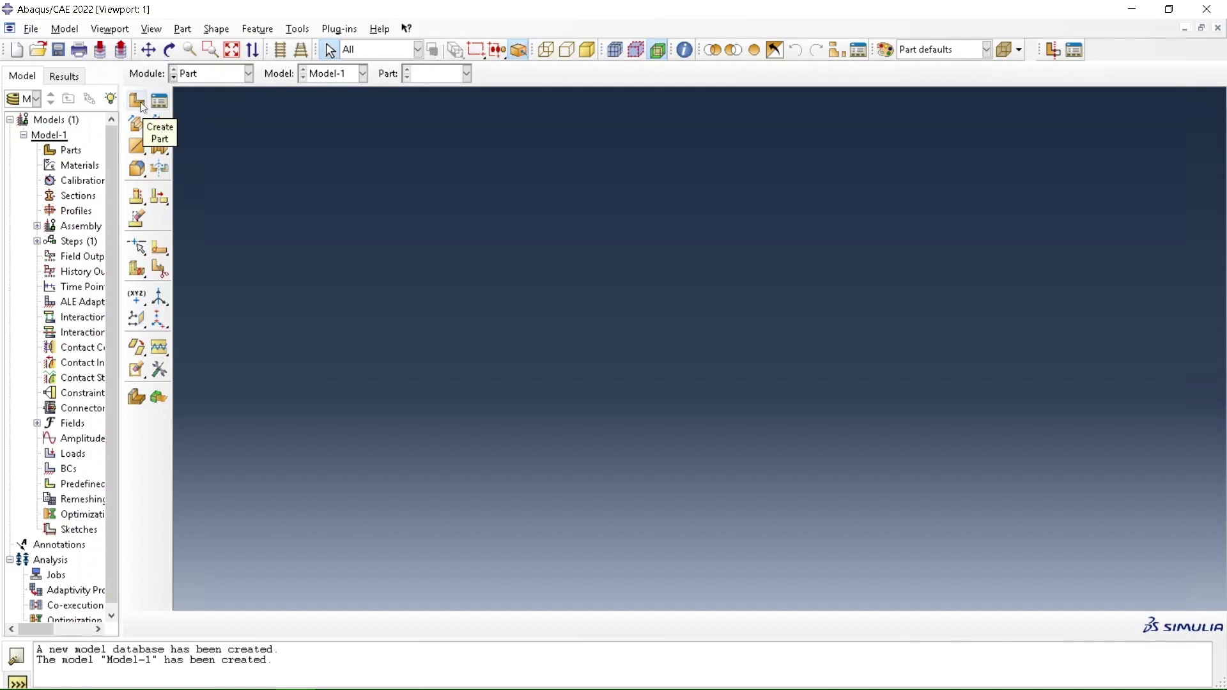
Step: Save the new model database under the file name DCB2
click(59, 49)
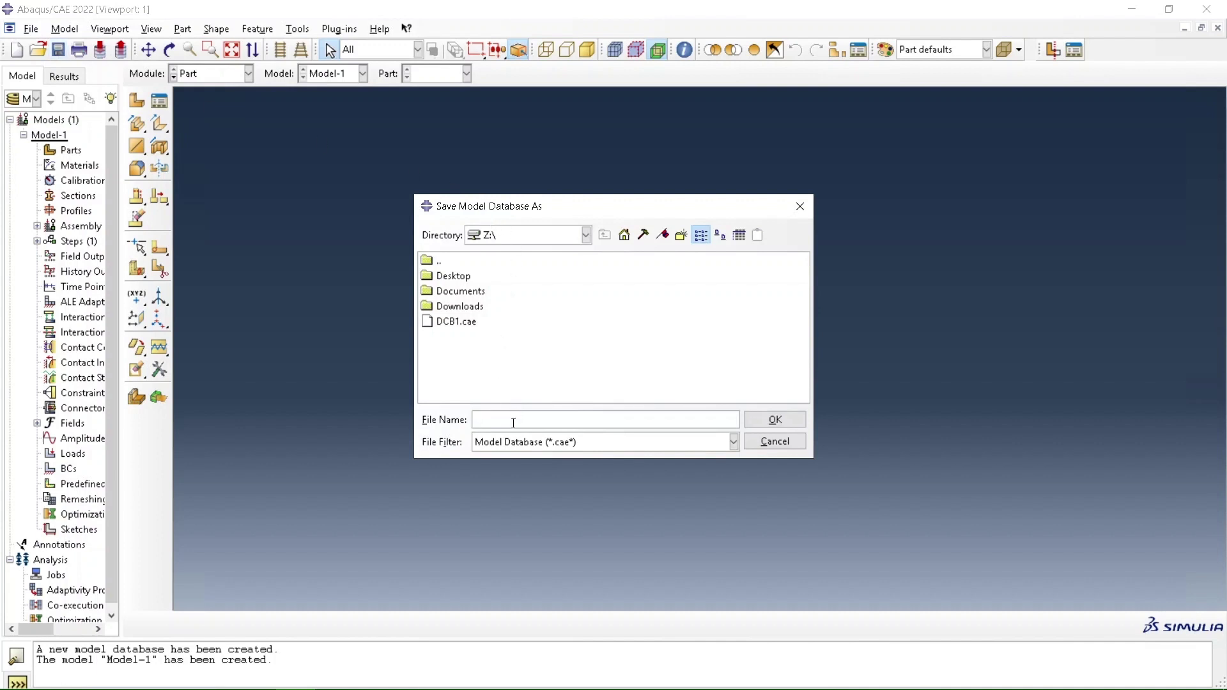
text(DVB2)
key(BackSpace)
key(BackSpace)
key(BackSpace)
text(CB2)
click(759, 420)
Step: Create a 2D planar deformable shell part with an approximate size of 1
click(138, 101)
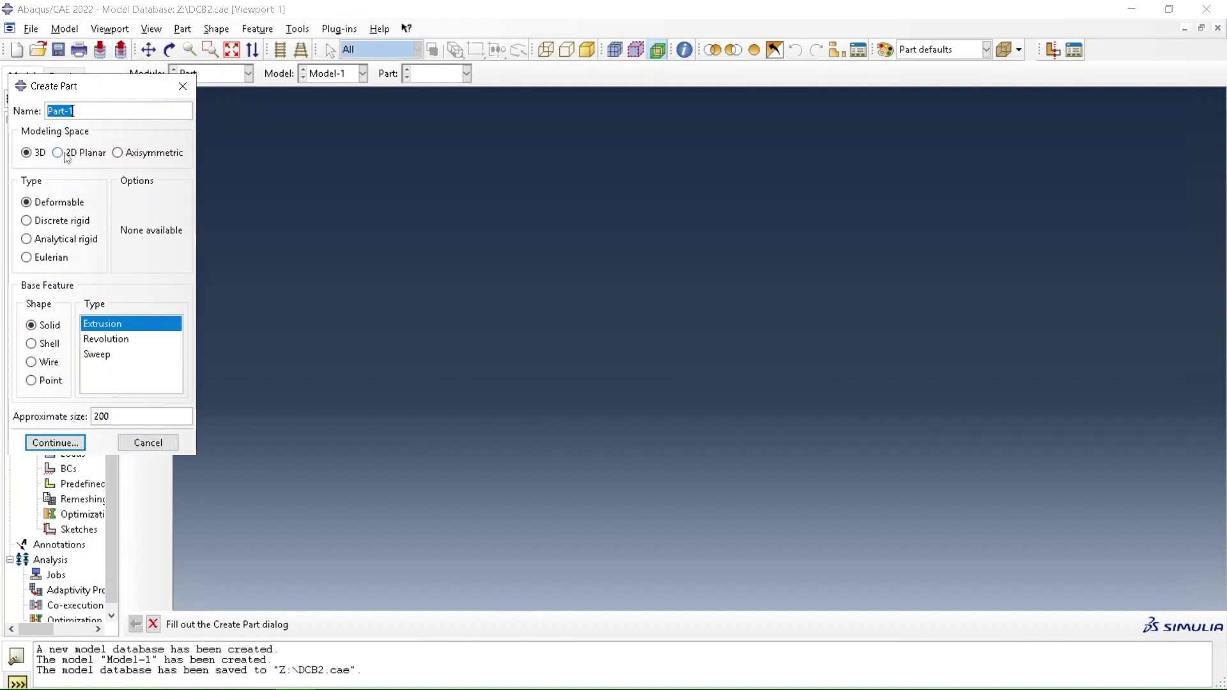
click(66, 156)
double_click(126, 413)
text(1)
click(61, 444)
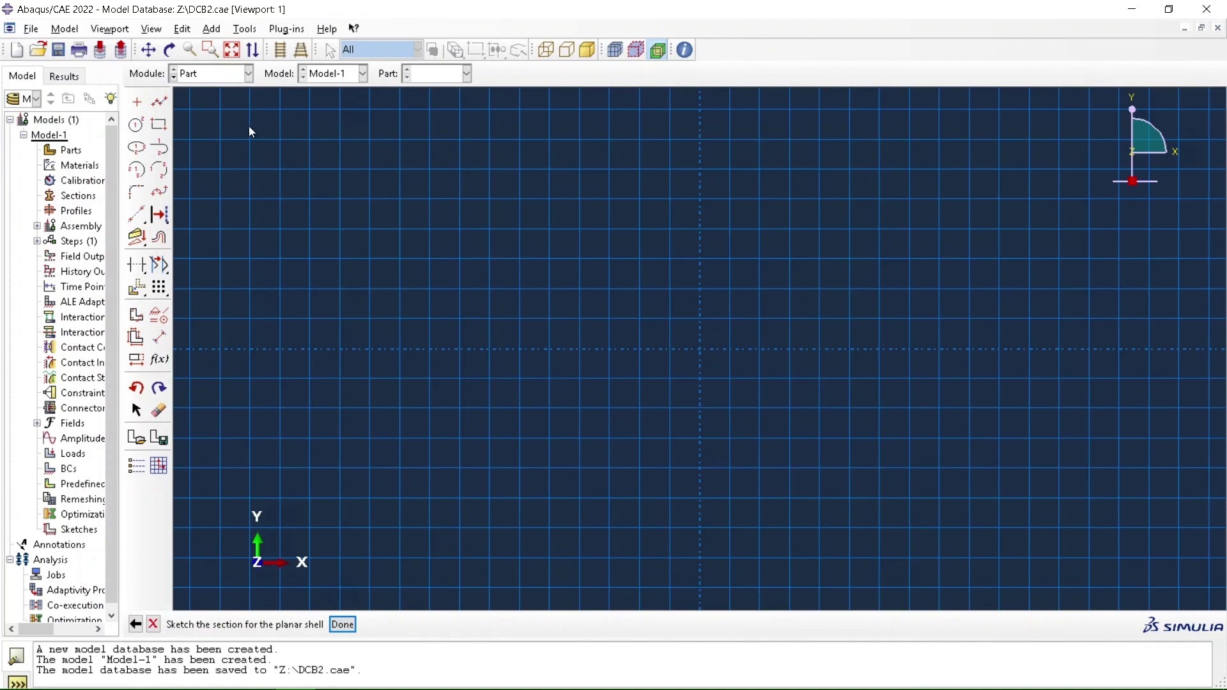
Step: Sketch a rectangle from the origin to the opposite corner at (0.285, 0.0127)
click(159, 124)
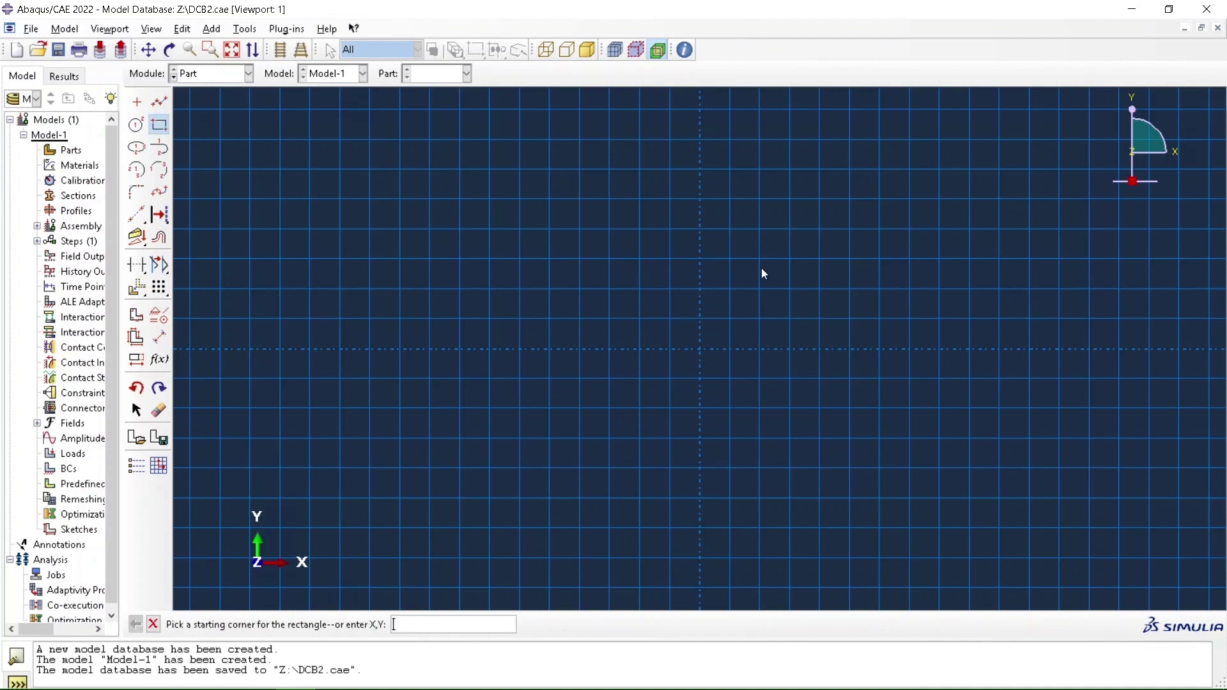
click(700, 348)
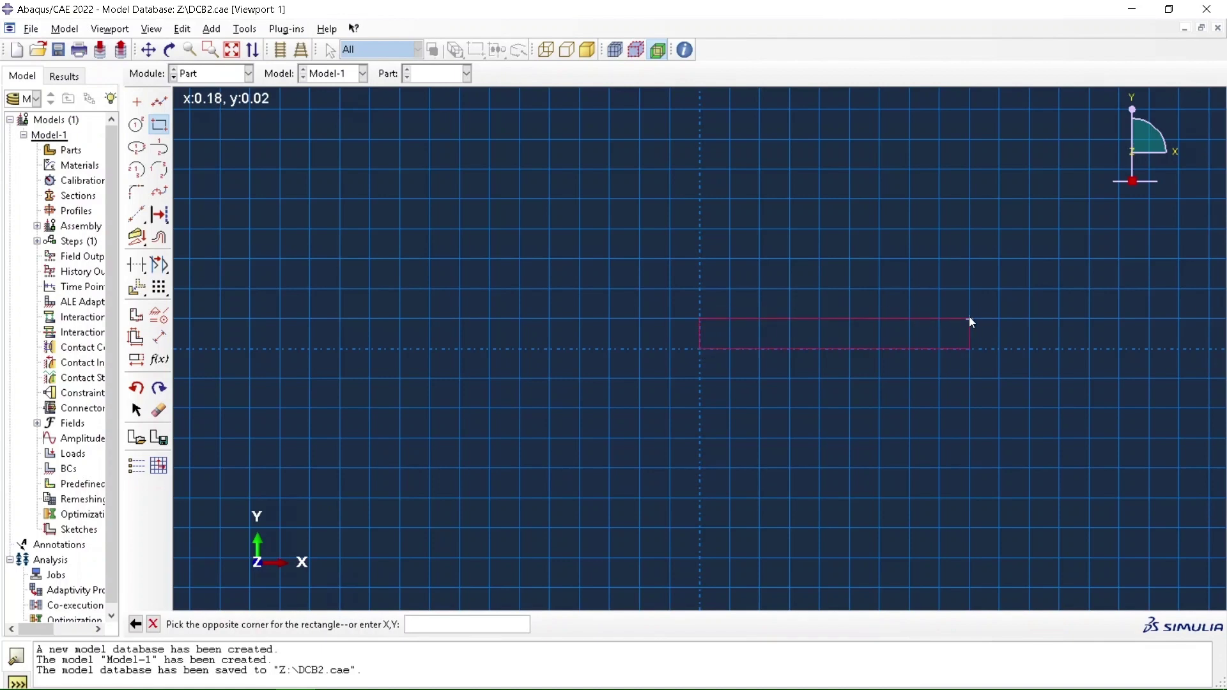
text(0.285, 0.0127)
key(Return)
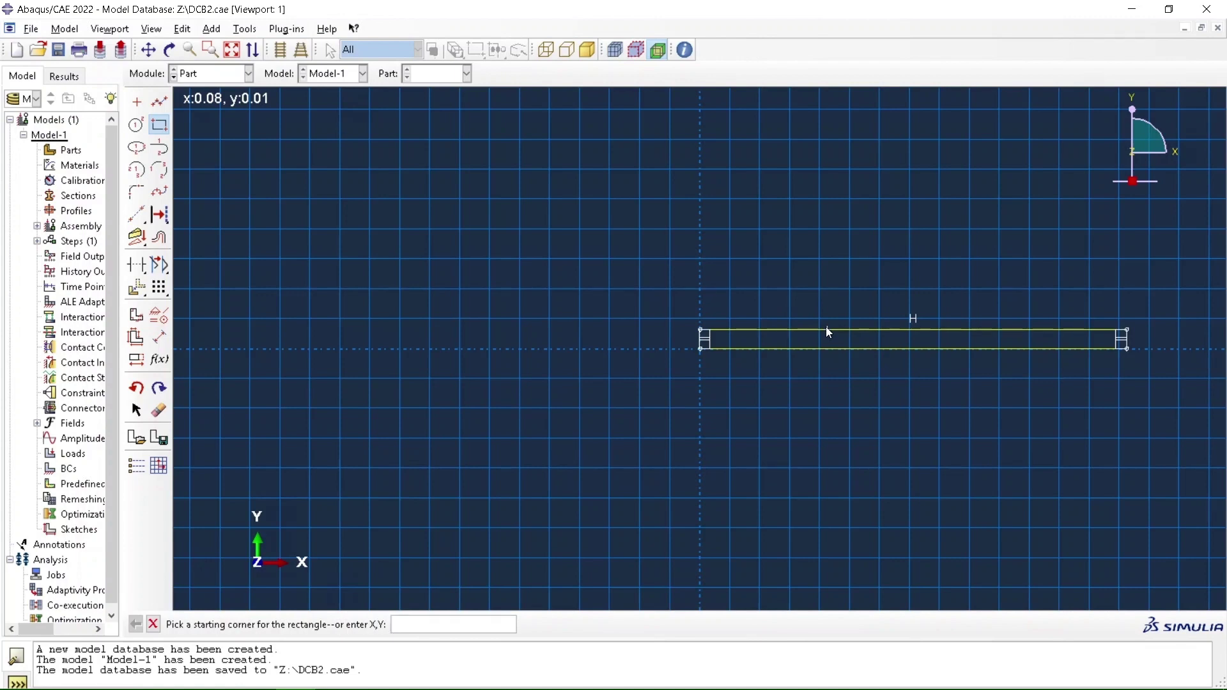
Step: Sketch a sloping line from (0.05, 0.0127) on the rectangle's upper edge to (0.2436, 0.03275)
click(158, 106)
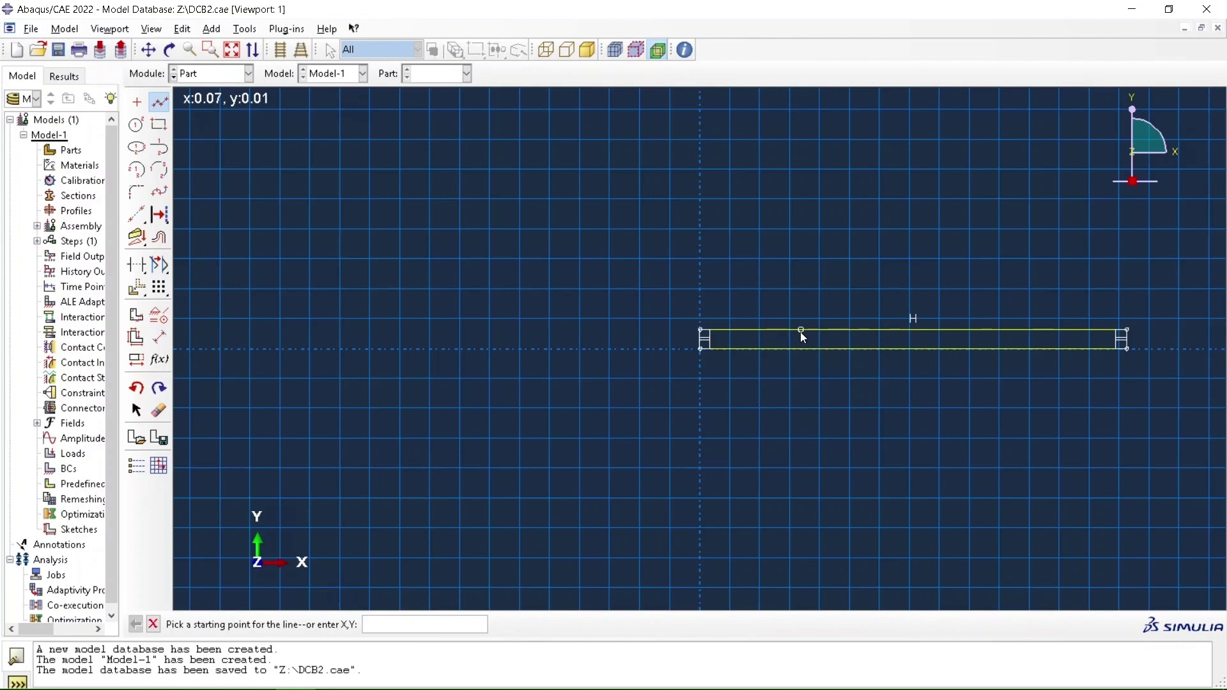
text(0.05, 0.0127)
key(Return)
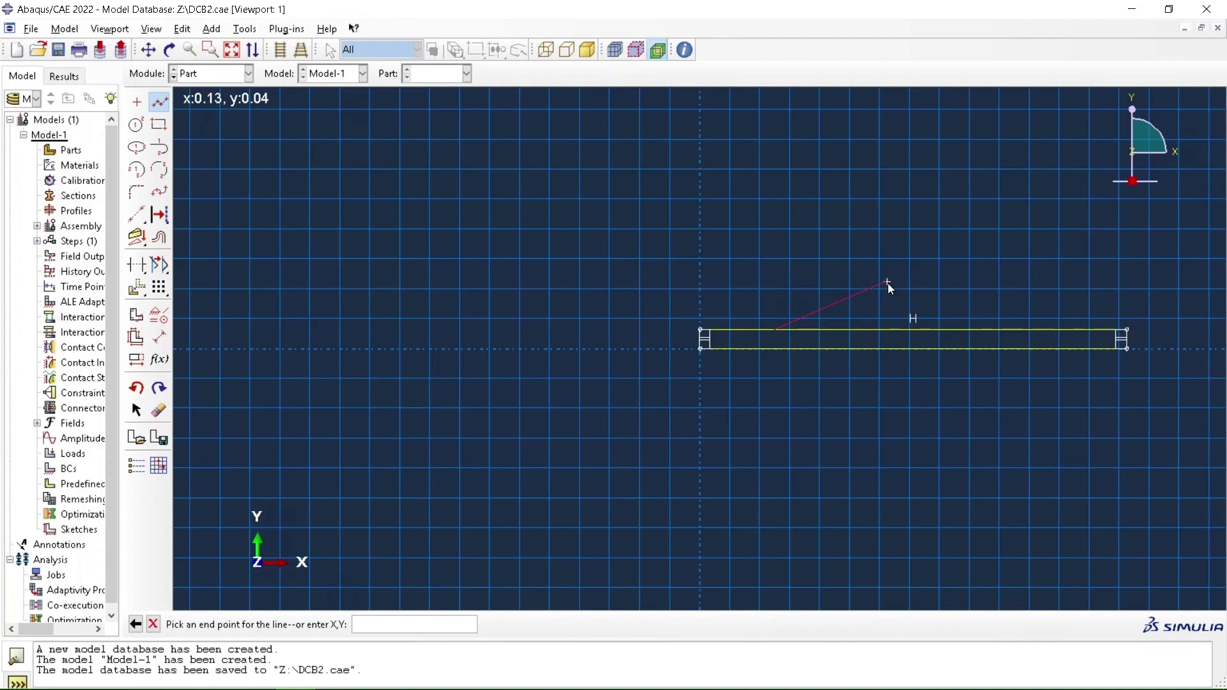
text(0.02436,)
key(Left)
key(Left)
key(Left)
key(BackSpace)
key(Right)
key(Right)
key(Right)
key(Right)
key(Right)
text(0.03275)
key(Return)
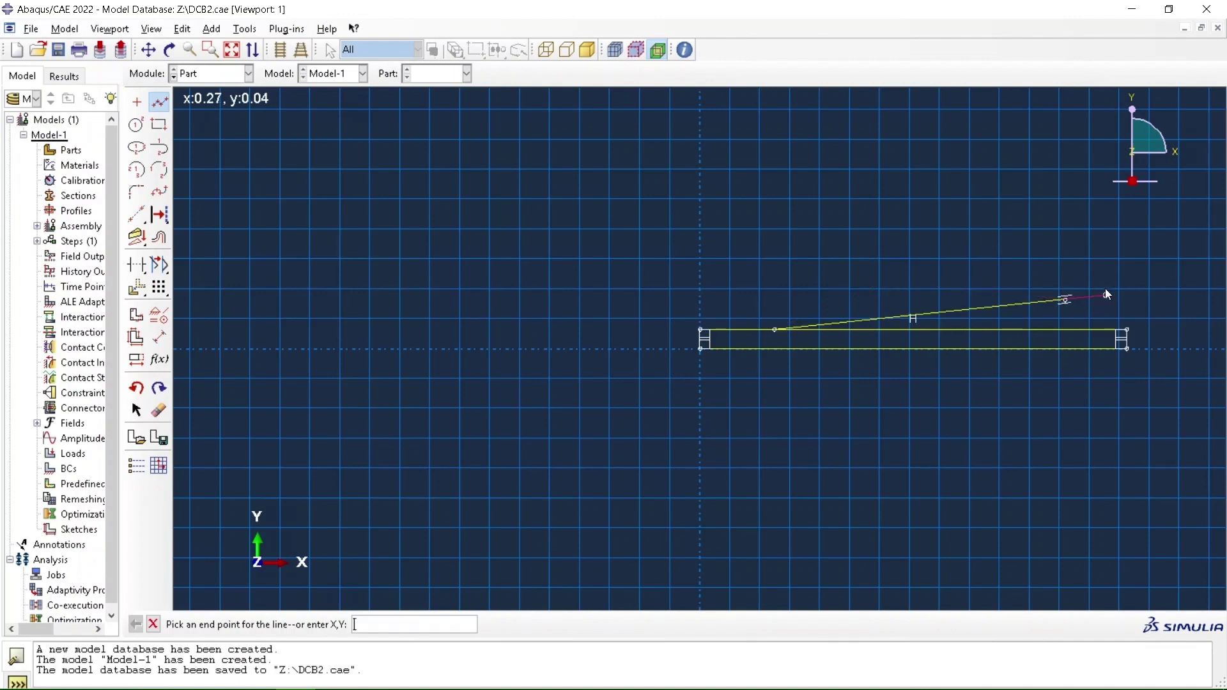
key(Escape)
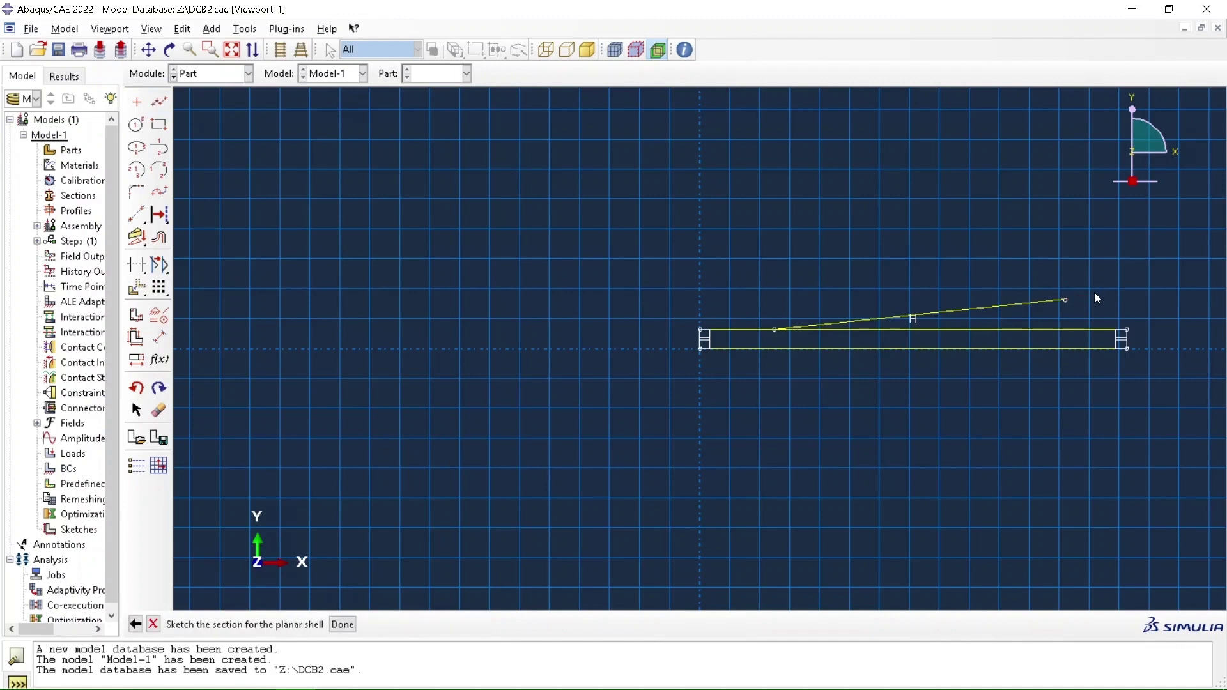
Step: Continue the profile from the sloping line's end to (0.285, 0.0327), and close it down to the rectangle's upper corner
click(160, 102)
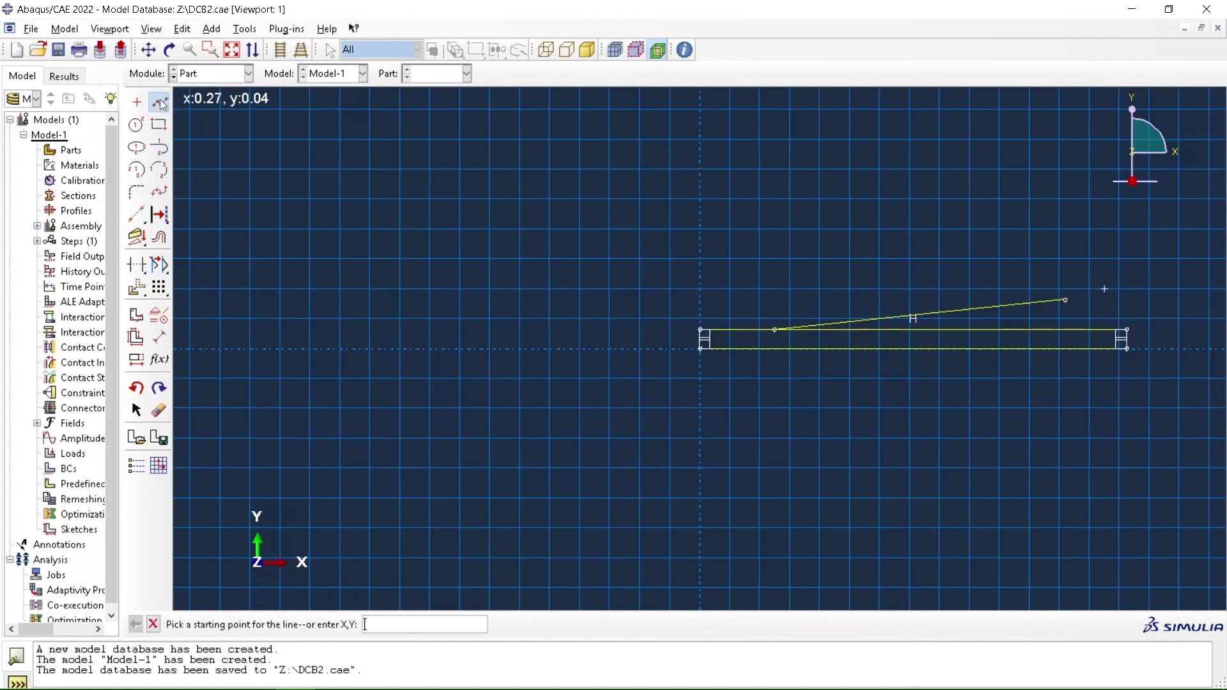
click(1065, 299)
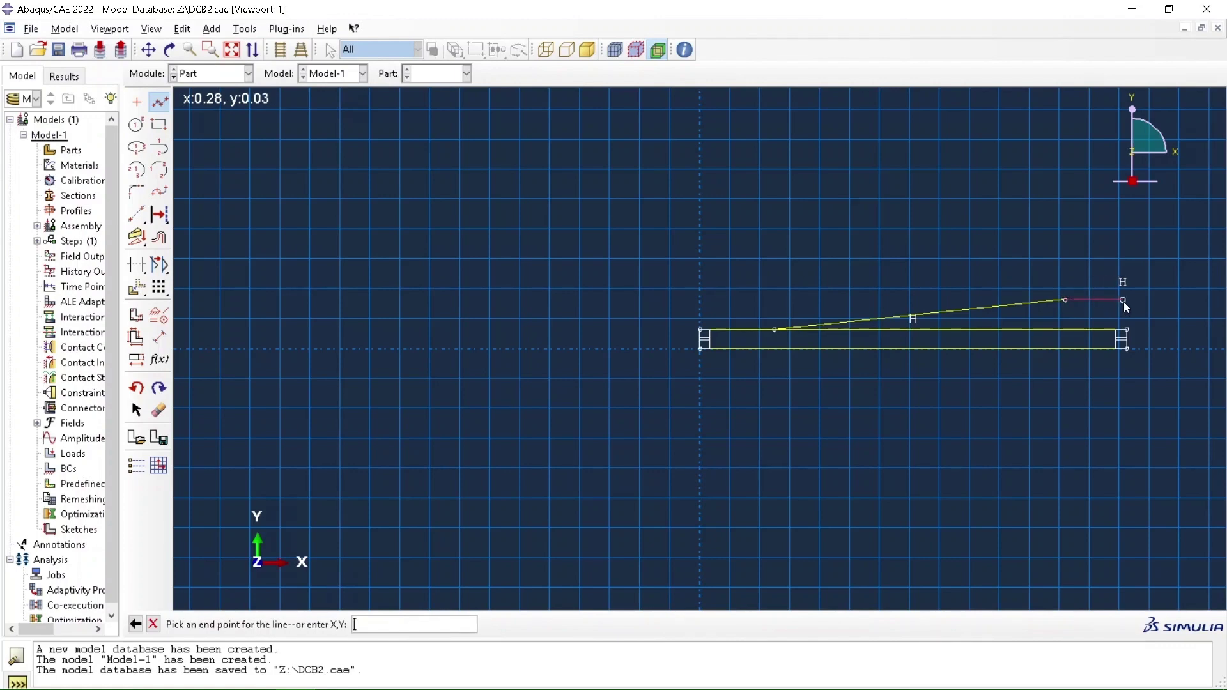
text(0.285, 0.0327)
key(Return)
scroll(1129, 317, up, 5)
scroll(1129, 317, up, 1)
click(1119, 383)
key(Escape)
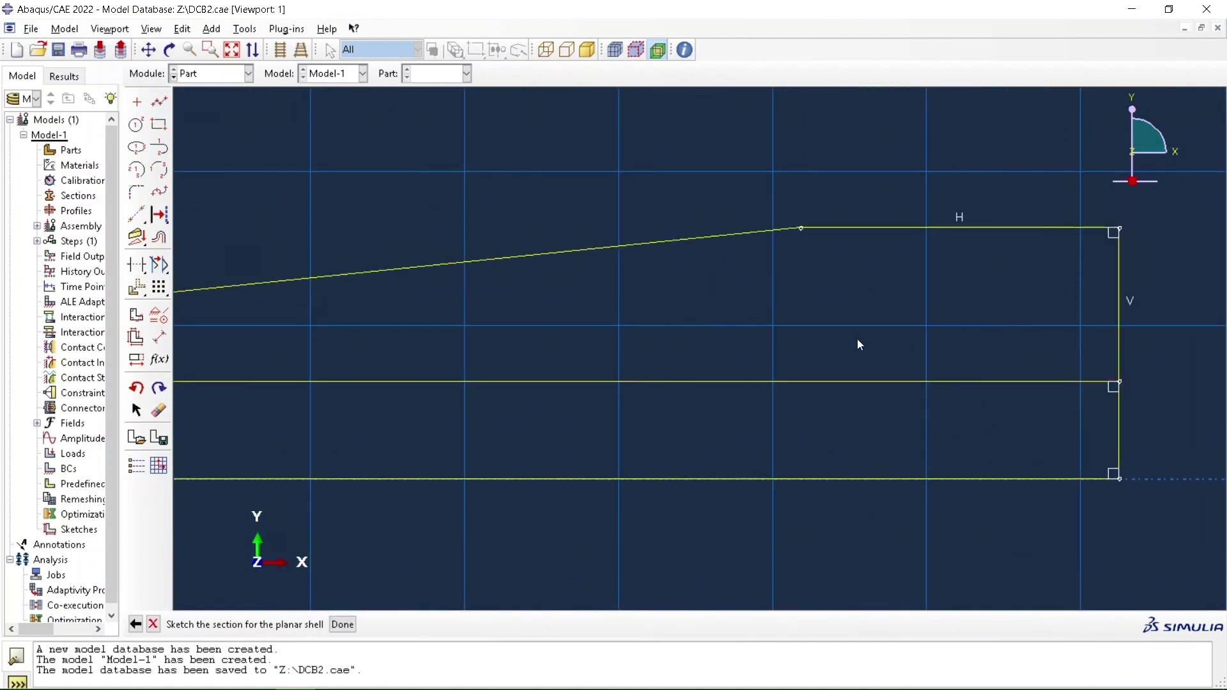
Step: Trim the rectangle's upper-edge segment beneath the sloping line and finish the planar shell sketch
scroll(827, 336, up, 3)
scroll(829, 339, up, 2)
scroll(829, 339, down, 5)
scroll(827, 332, down, 3)
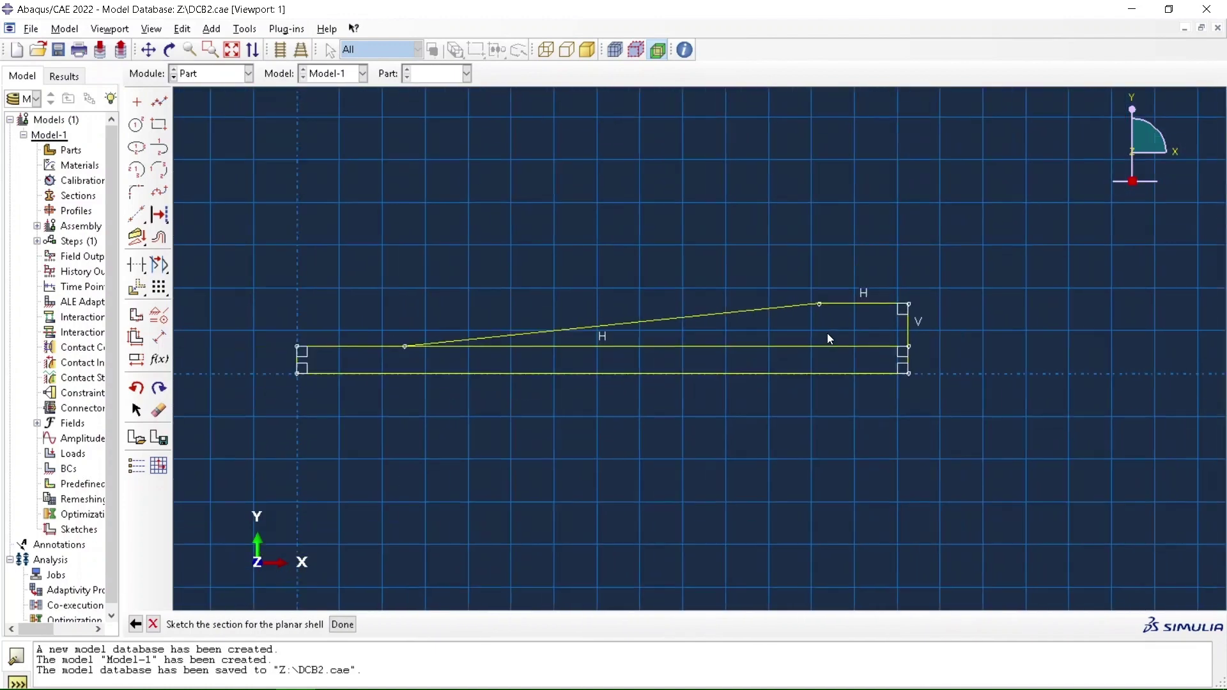
scroll(479, 318, up, 1)
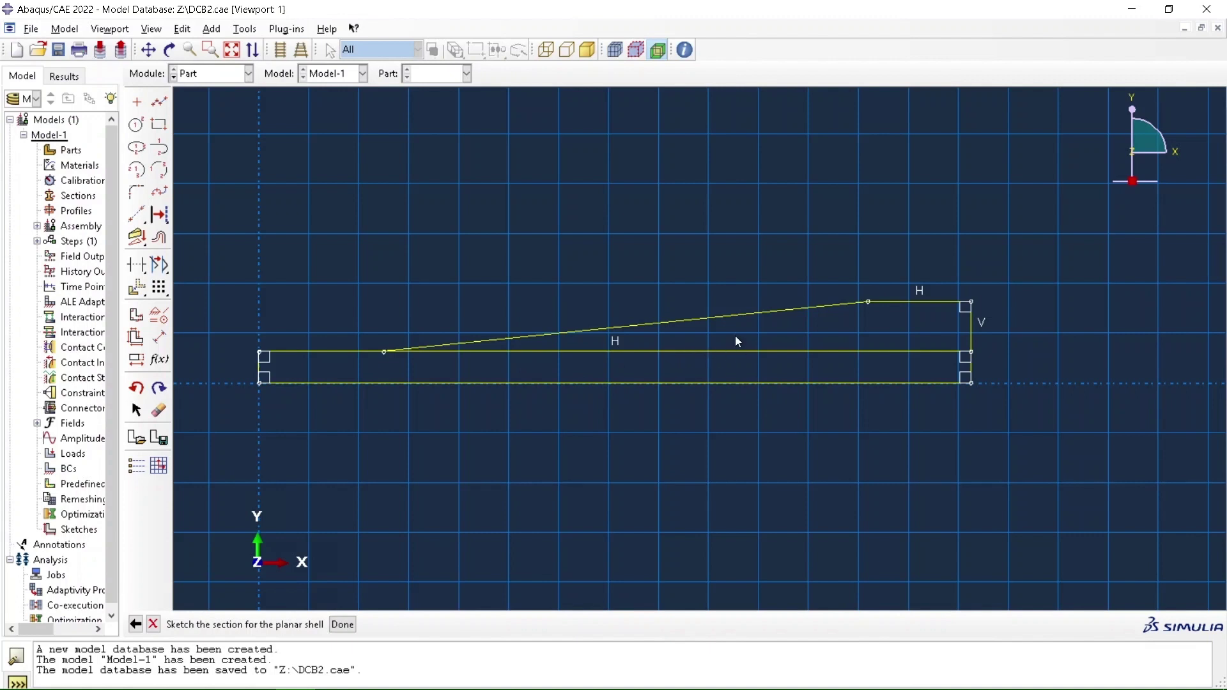
click(141, 268)
click(677, 351)
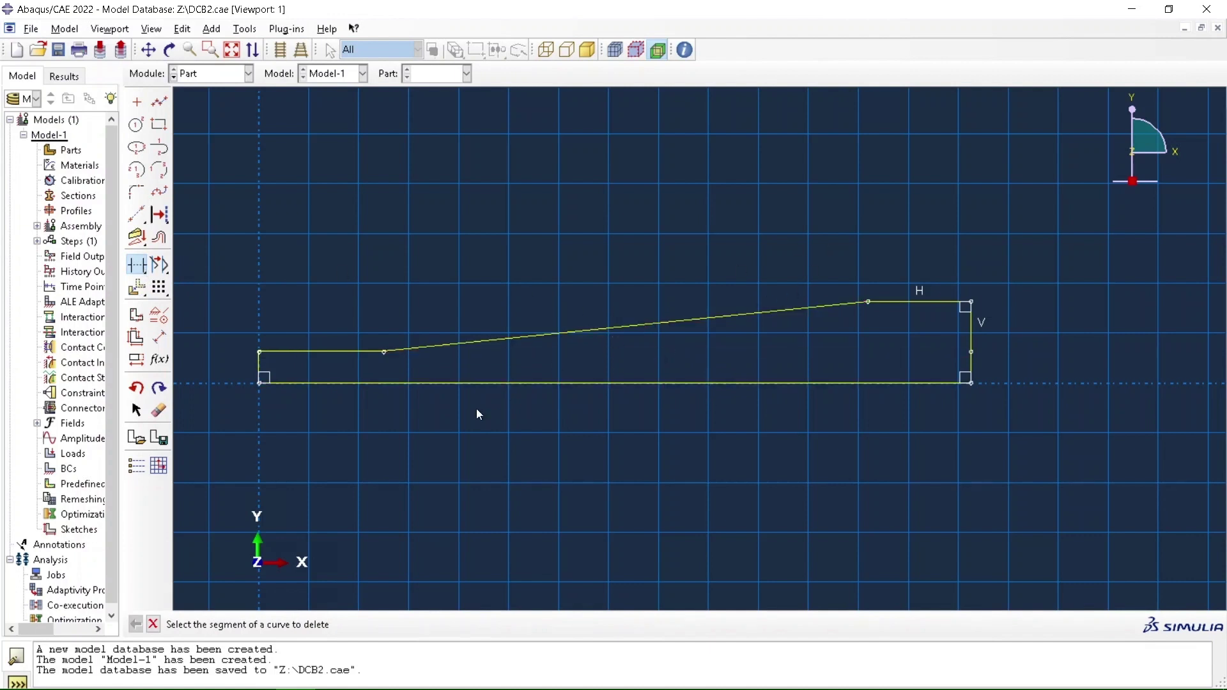
click(154, 624)
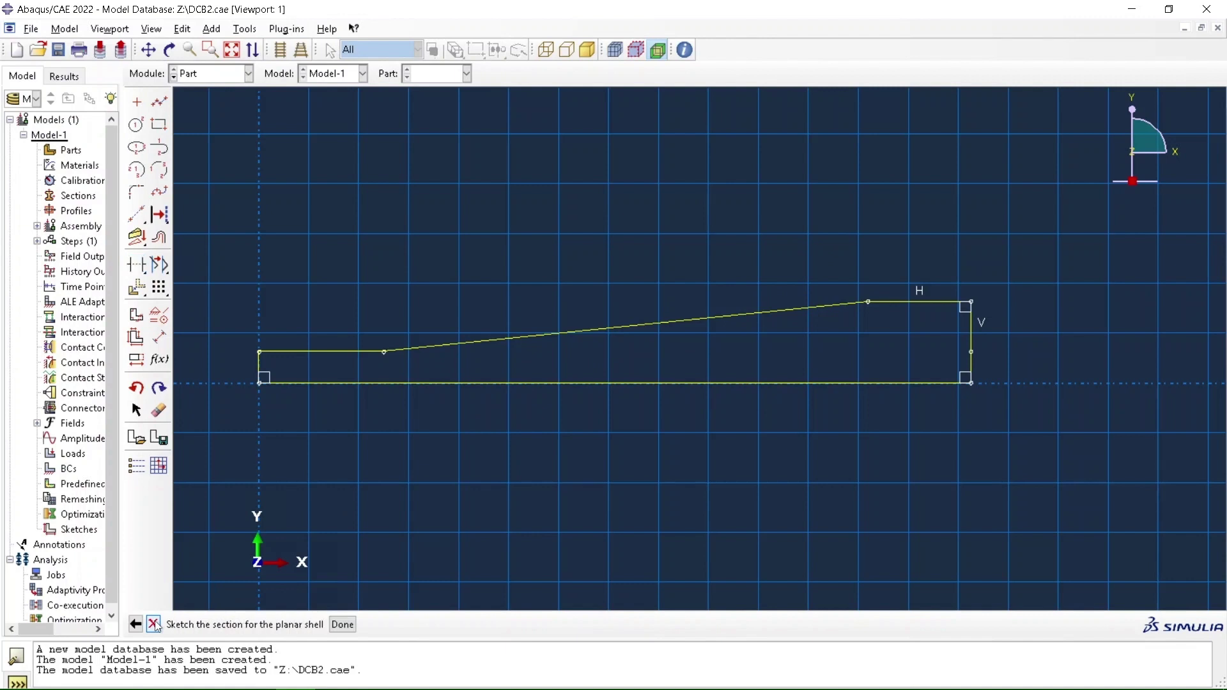
click(342, 624)
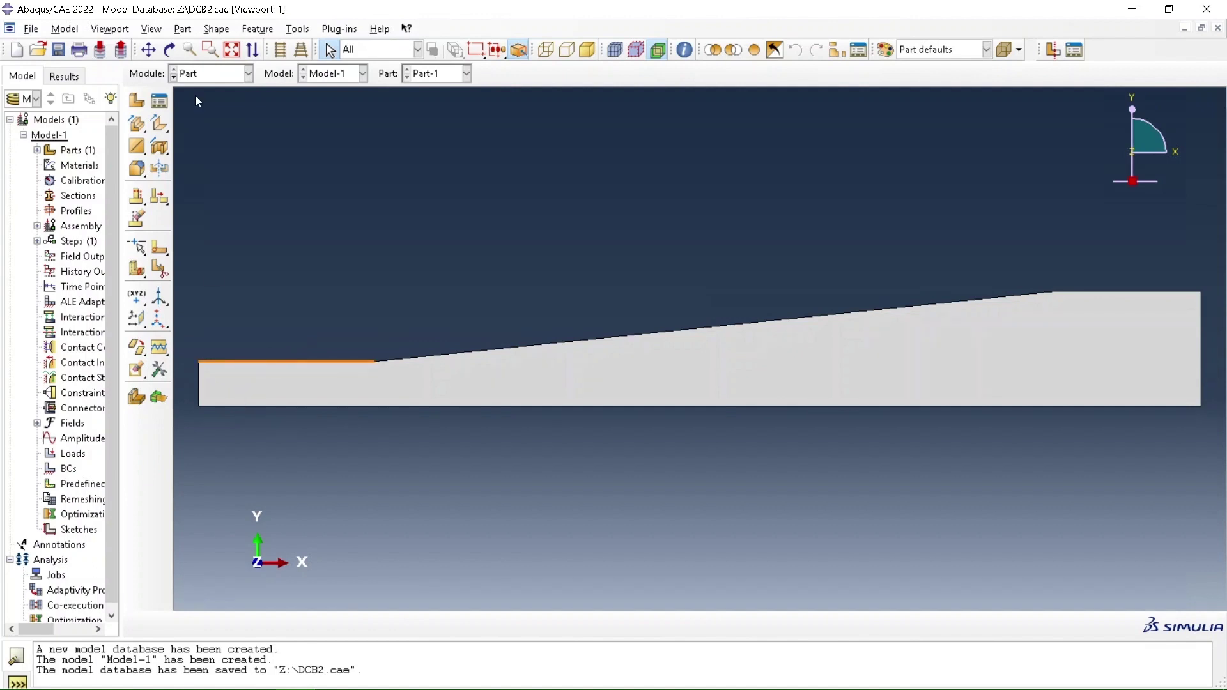
Step: Create a planar wire by sketching a rectangle from the tapered arm's upper corner at x = 0 to (0.0127, 0)
click(137, 149)
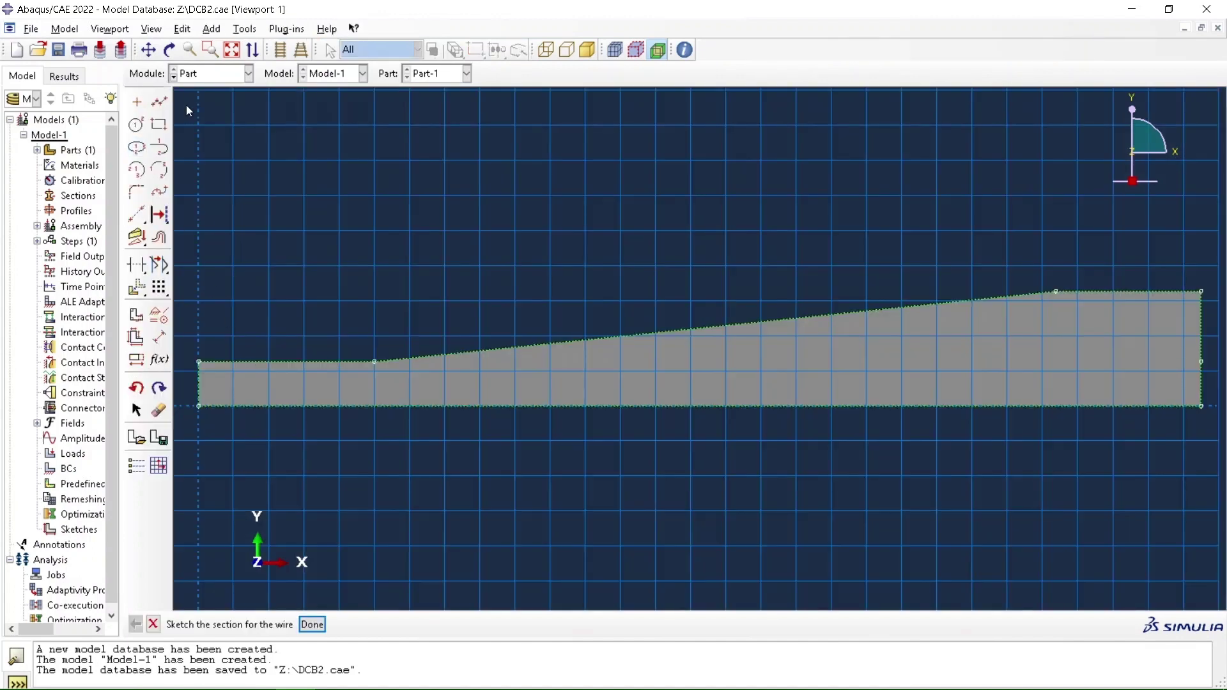
click(158, 124)
click(199, 362)
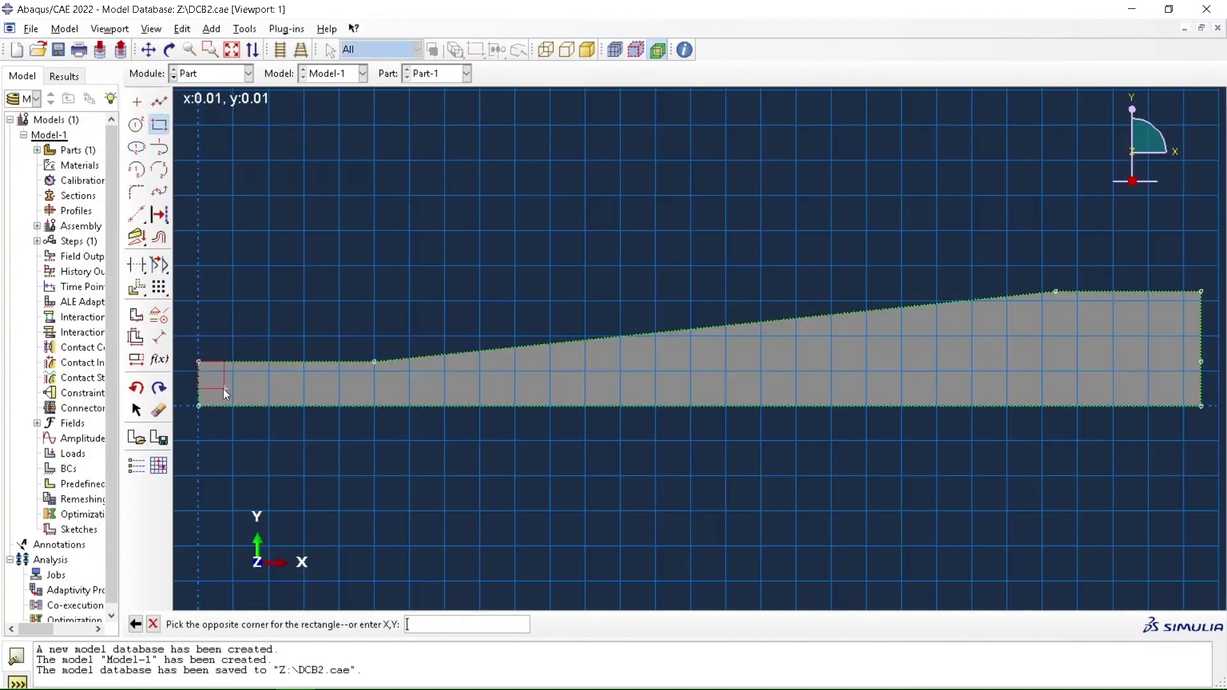
text(0.0127, 0)
key(Return)
click(153, 624)
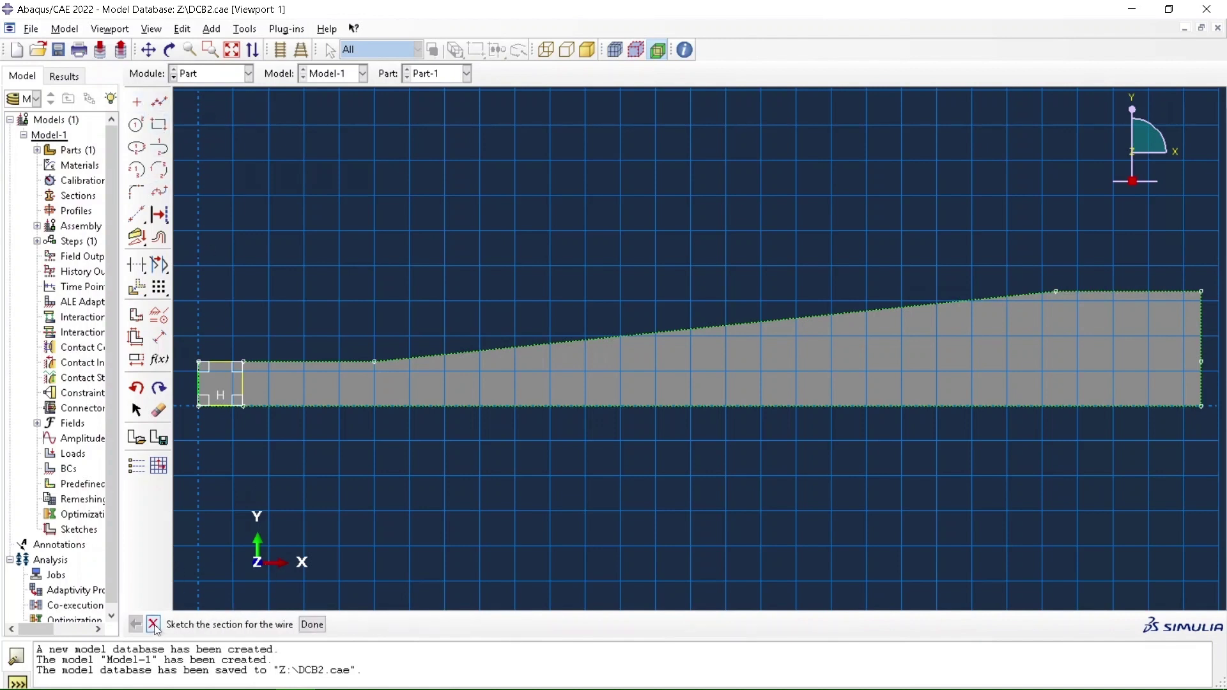
click(153, 626)
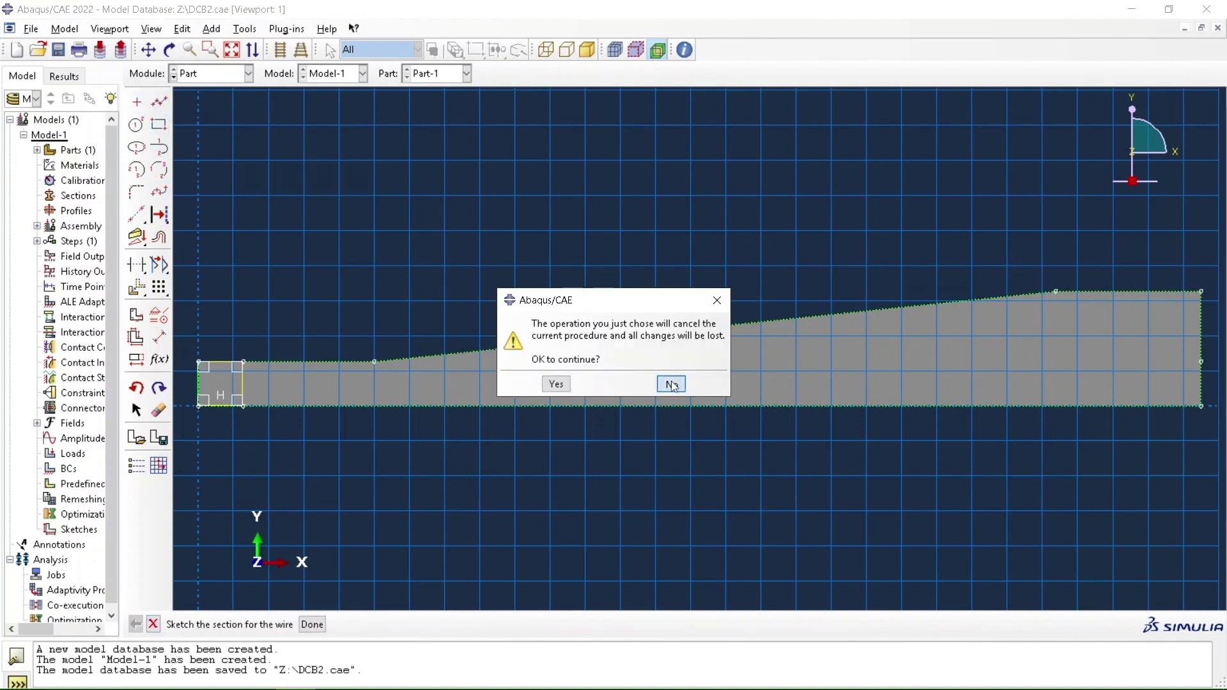
click(673, 385)
click(314, 626)
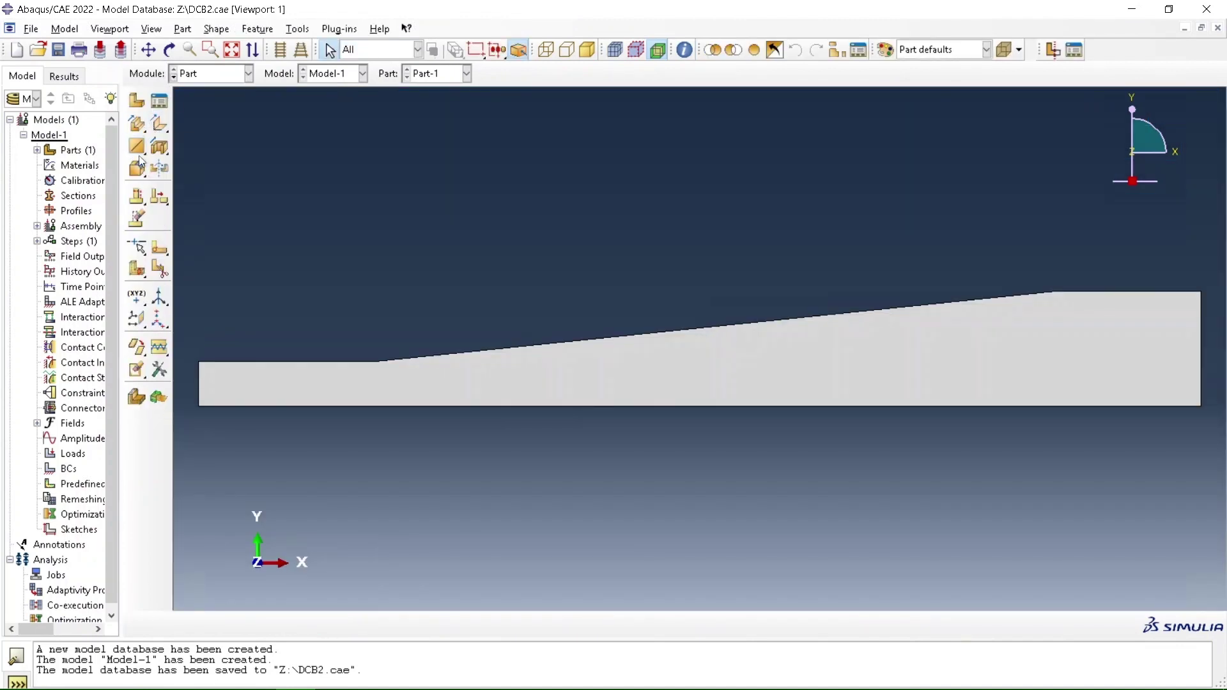
Step: Create a point-to-point wire joining the upper and lower edge points at x = 0.0127 on the tapered arm
drag(136, 147, 179, 149)
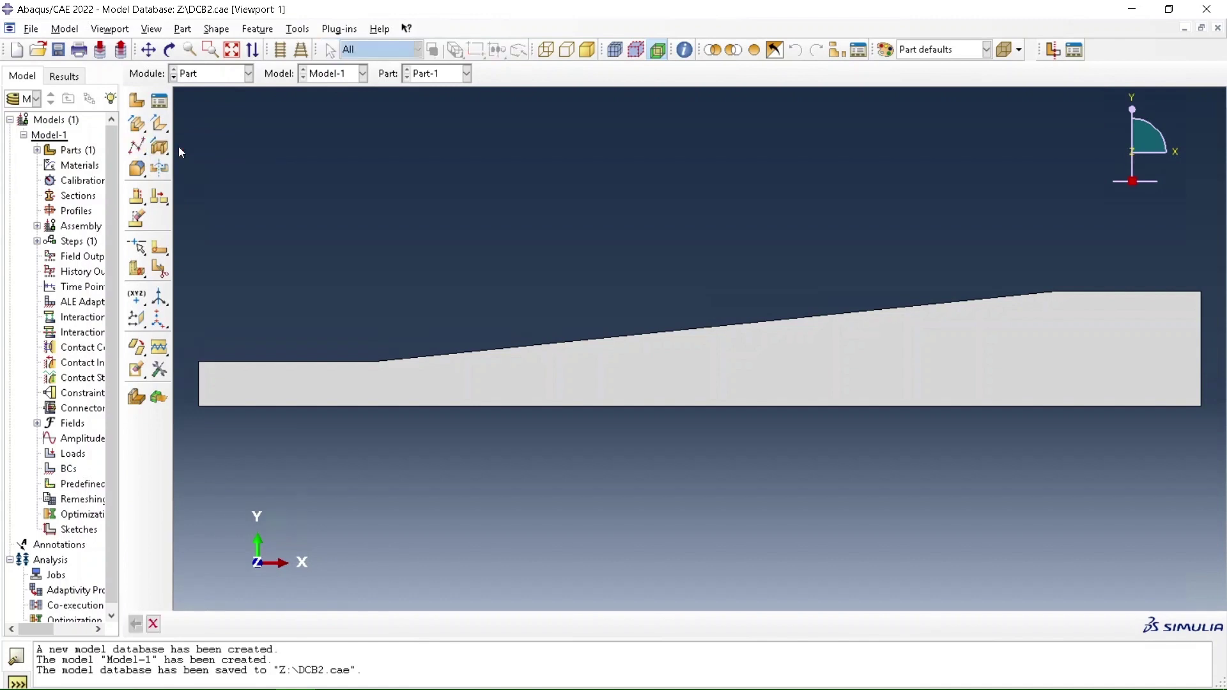
click(271, 436)
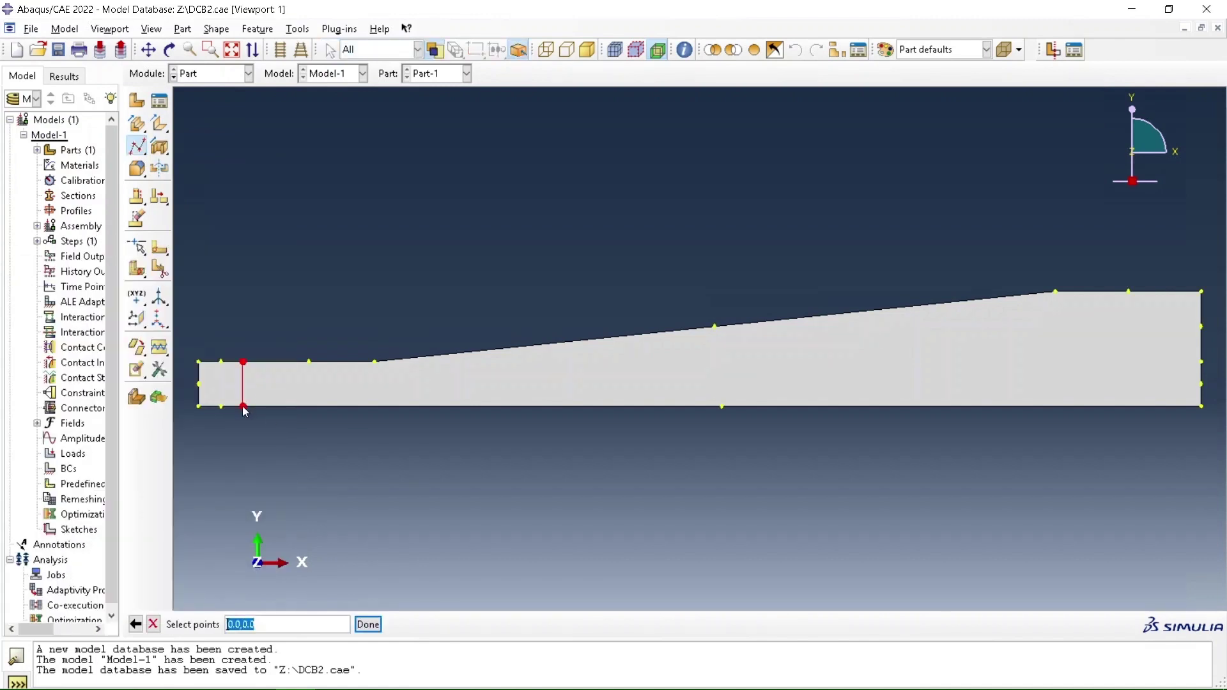
click(369, 626)
click(77, 619)
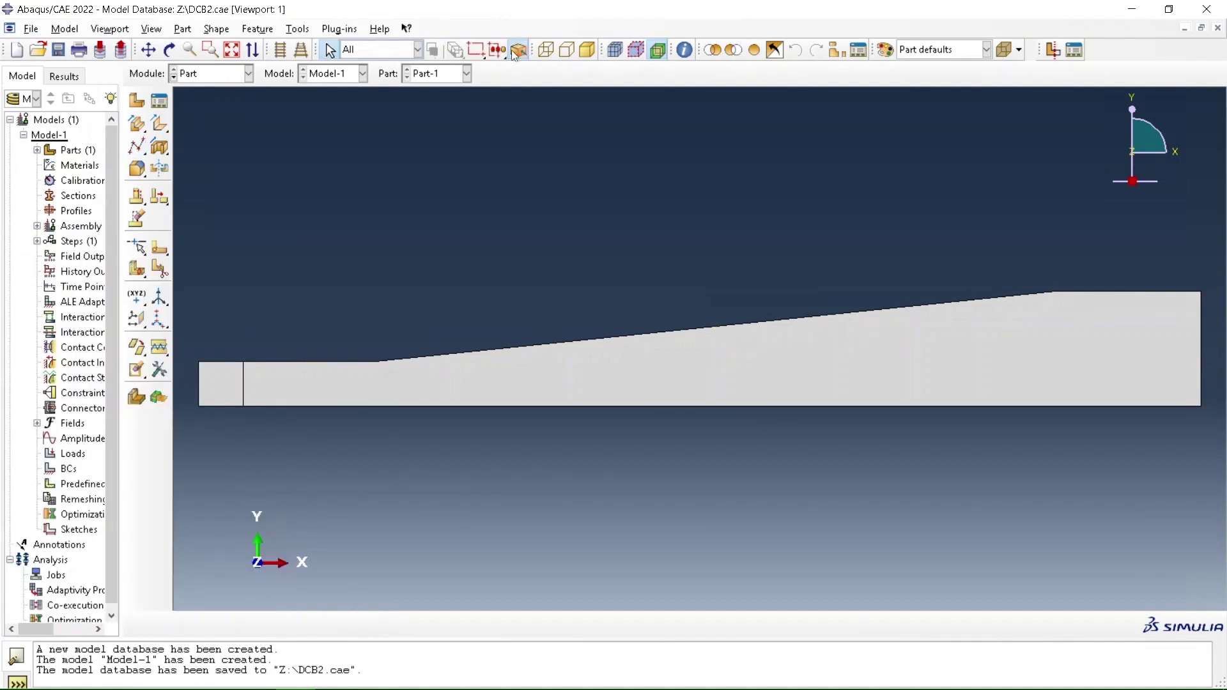
Step: Create a second 2D planar deformable shell part, Part-2, with an approximate size of 1
click(458, 75)
click(285, 144)
click(138, 101)
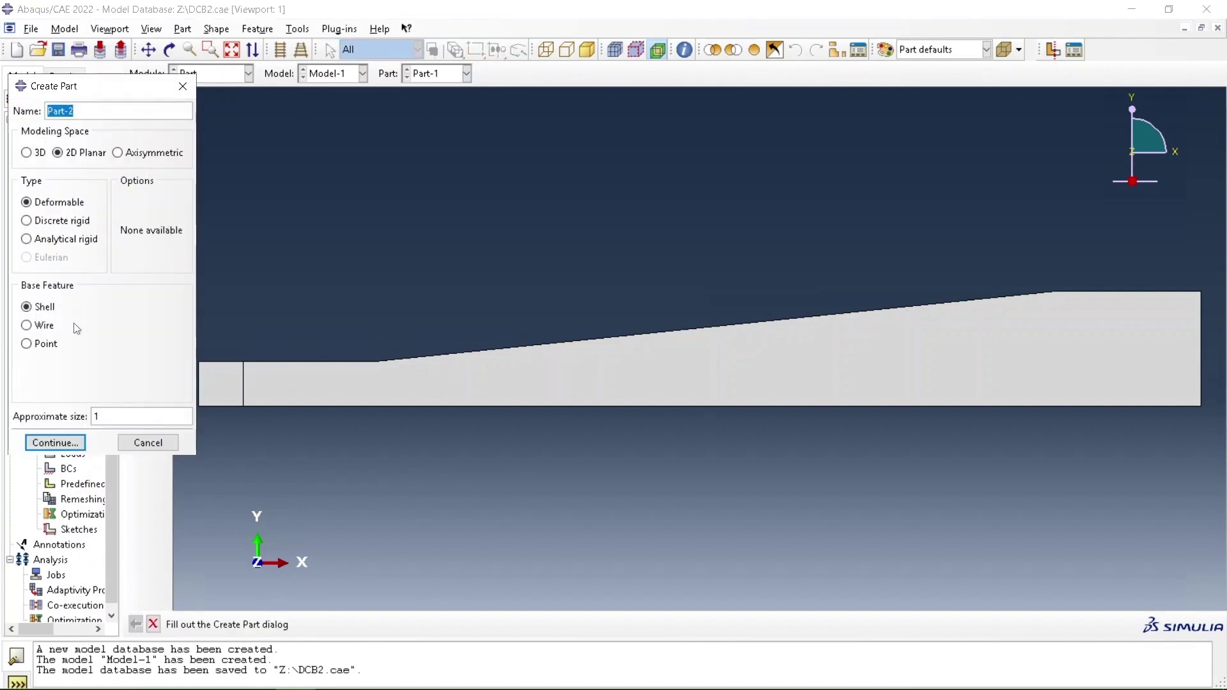
click(55, 442)
Step: Sketch the second part as a rectangle from the origin to (0.285, 0.0127) and finish the section
click(159, 124)
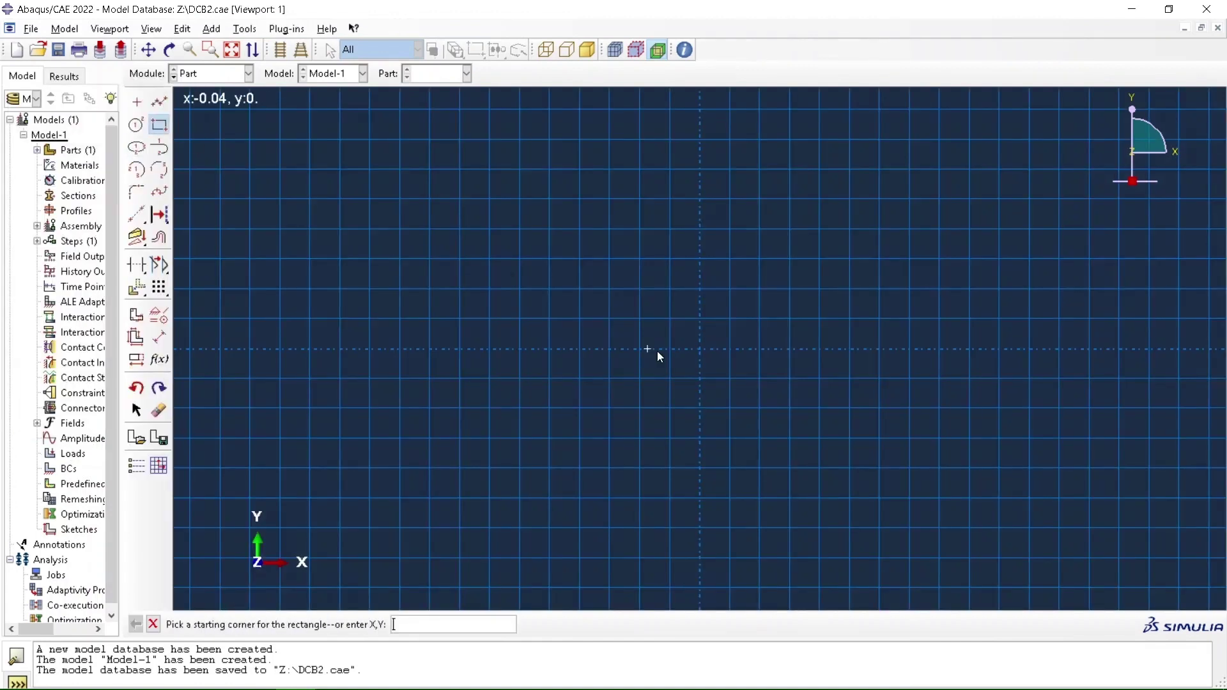
click(700, 349)
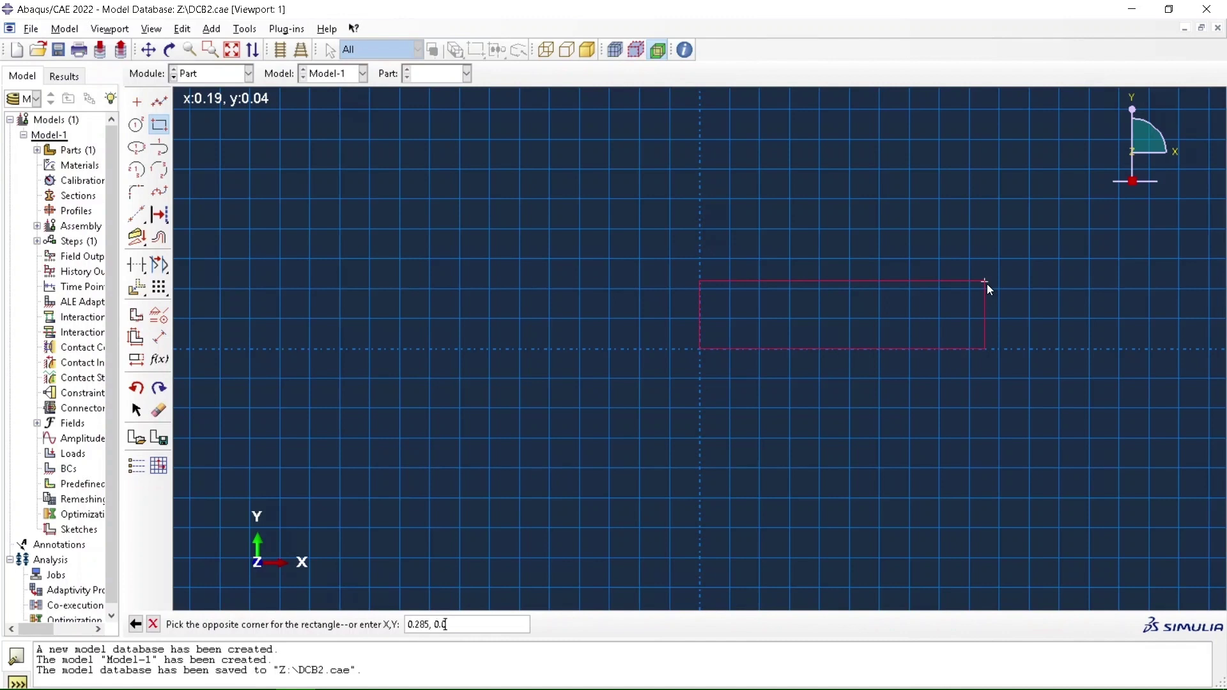
key(Return)
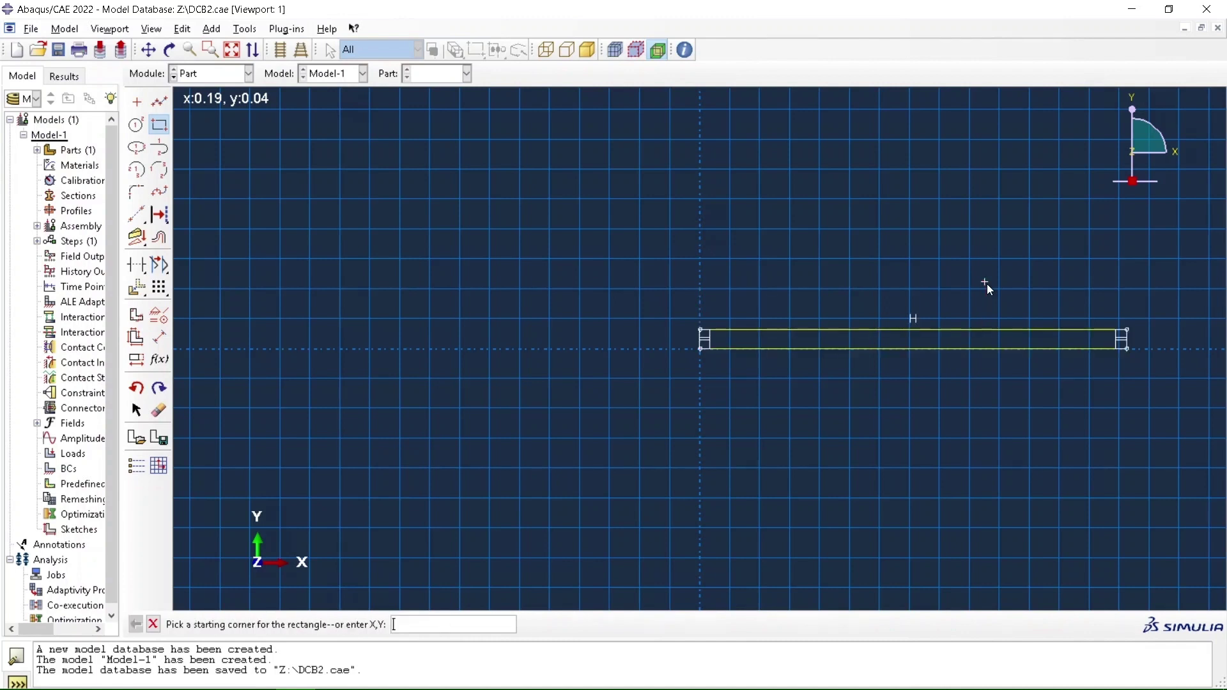
click(153, 624)
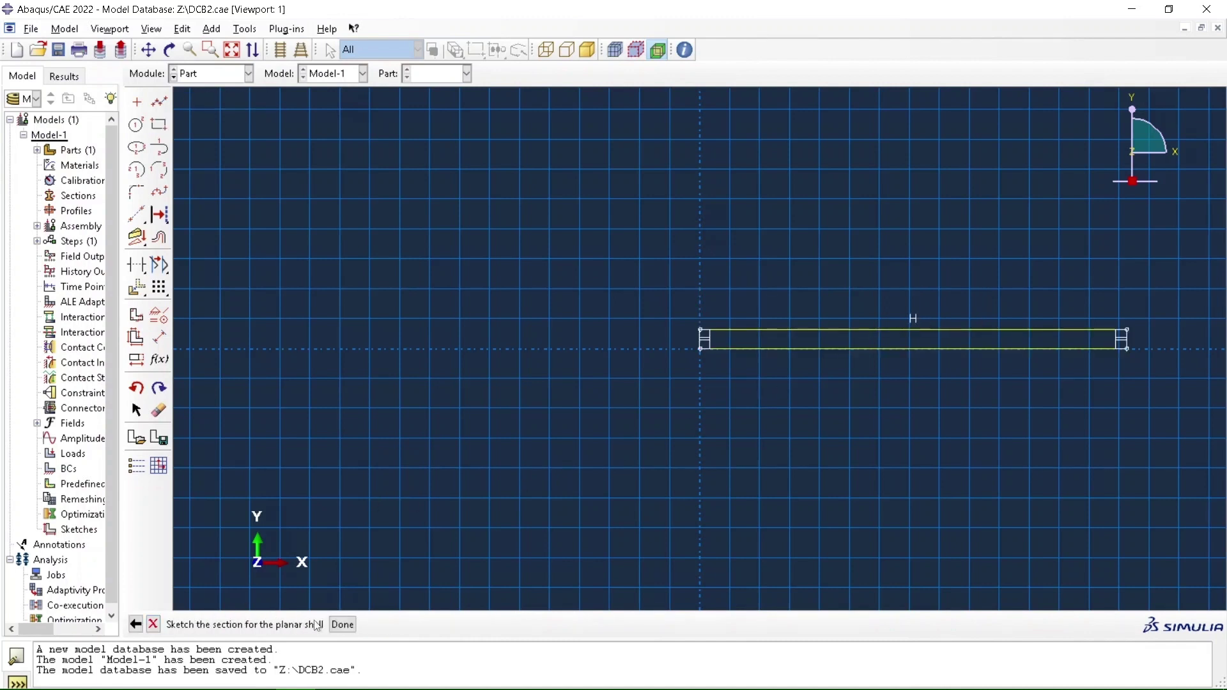
click(337, 625)
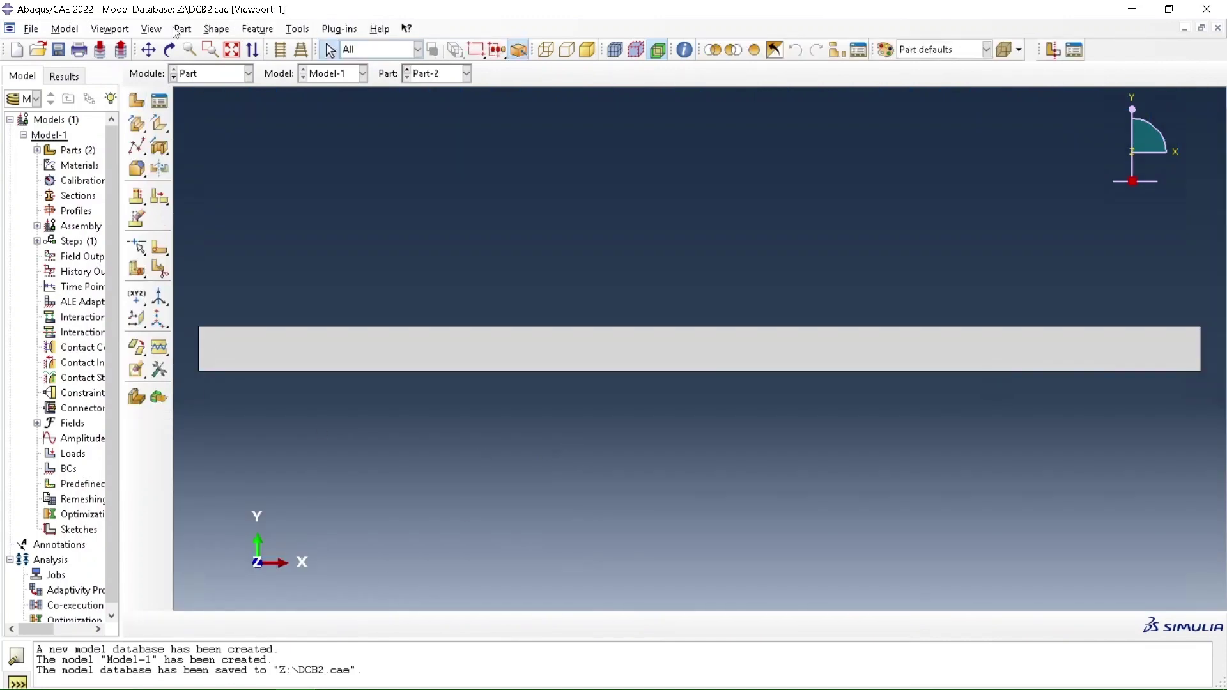
Step: Create a planar wire on Part-2 by sketching a rectangle from its upper corner at x = 0 to (0.0127, 0)
click(137, 146)
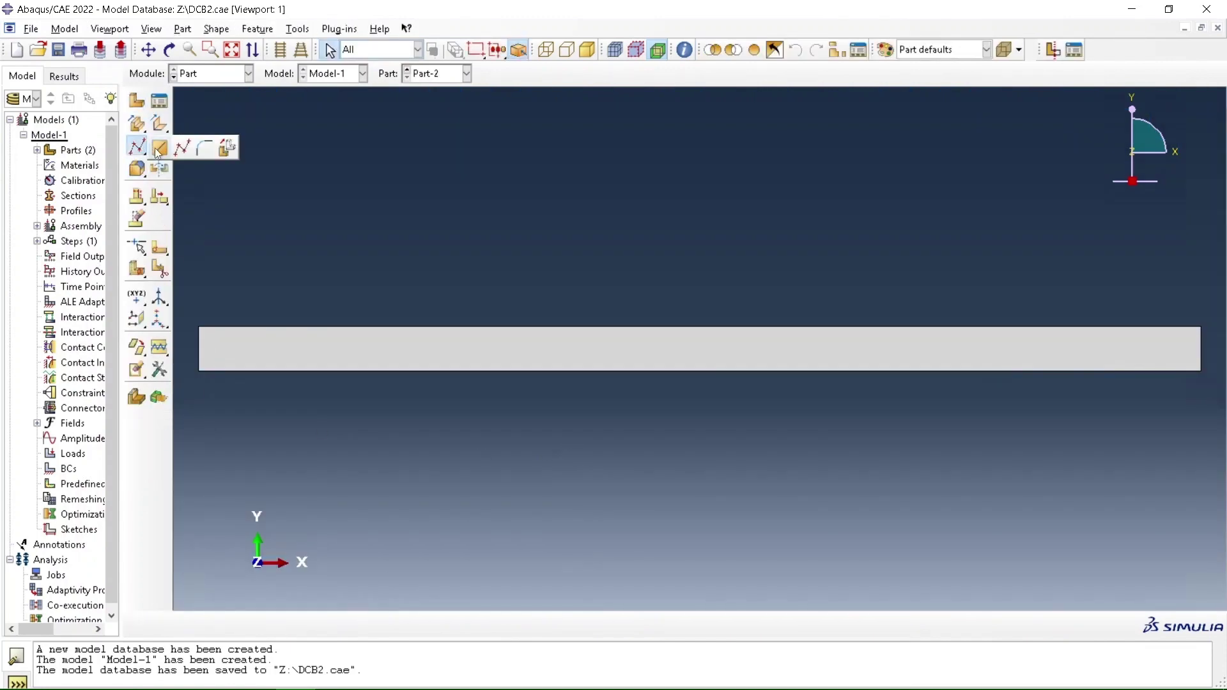
click(155, 147)
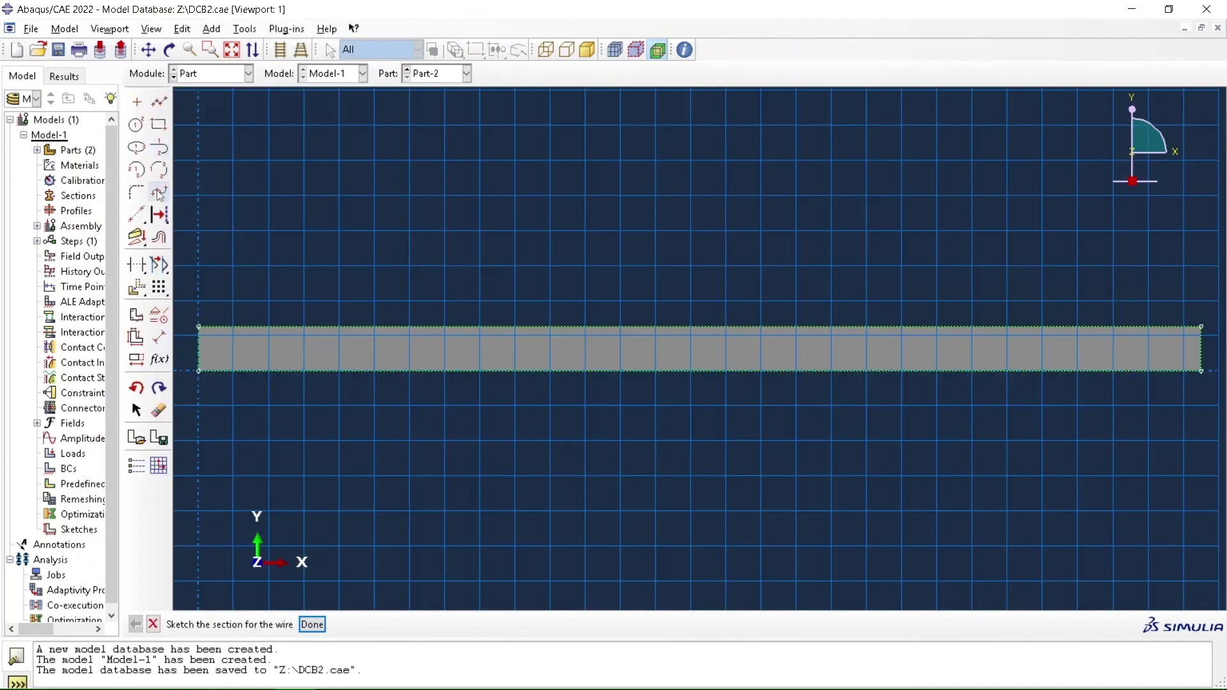
click(158, 124)
click(198, 327)
text(0.0127,0)
key(Return)
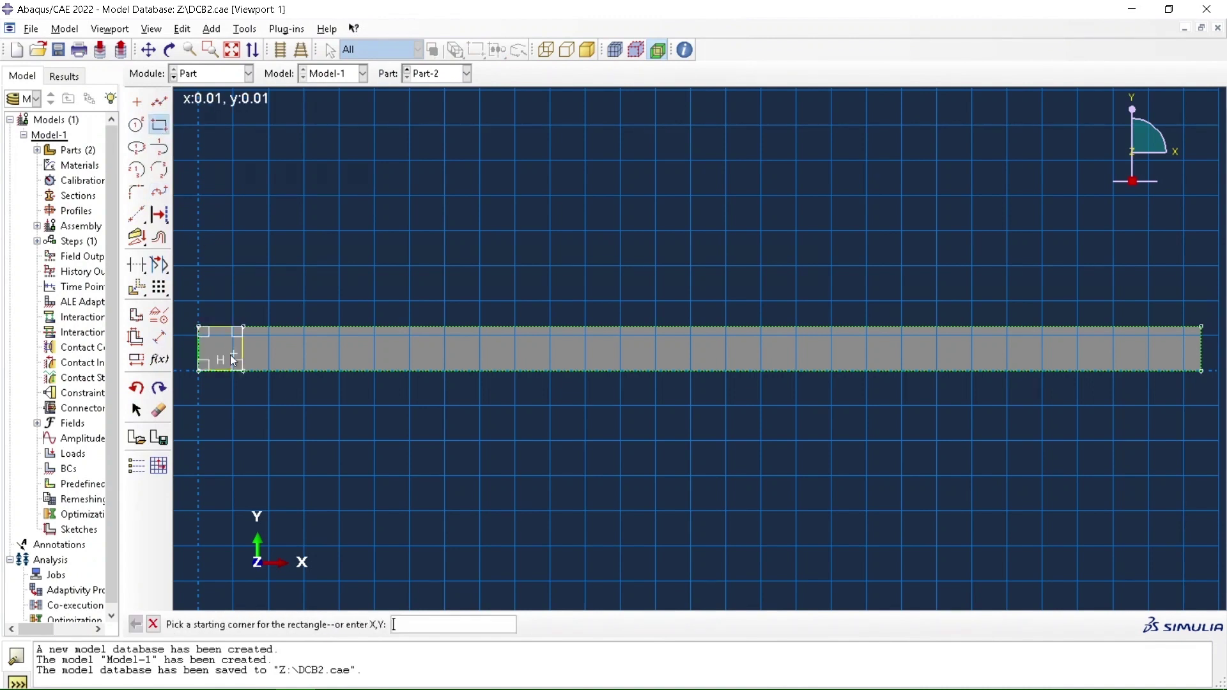
click(153, 625)
click(308, 626)
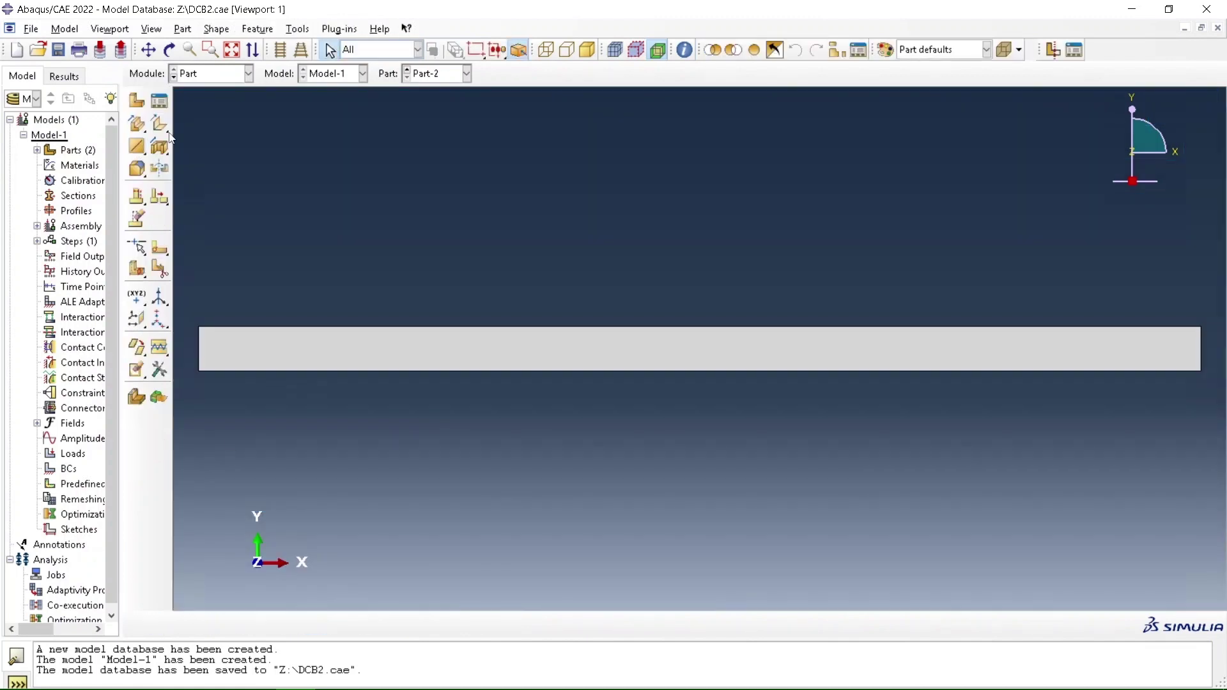
Step: Create a chained polyline wire joining the upper and lower edge points at x = 0.0127 on Part-2
click(138, 148)
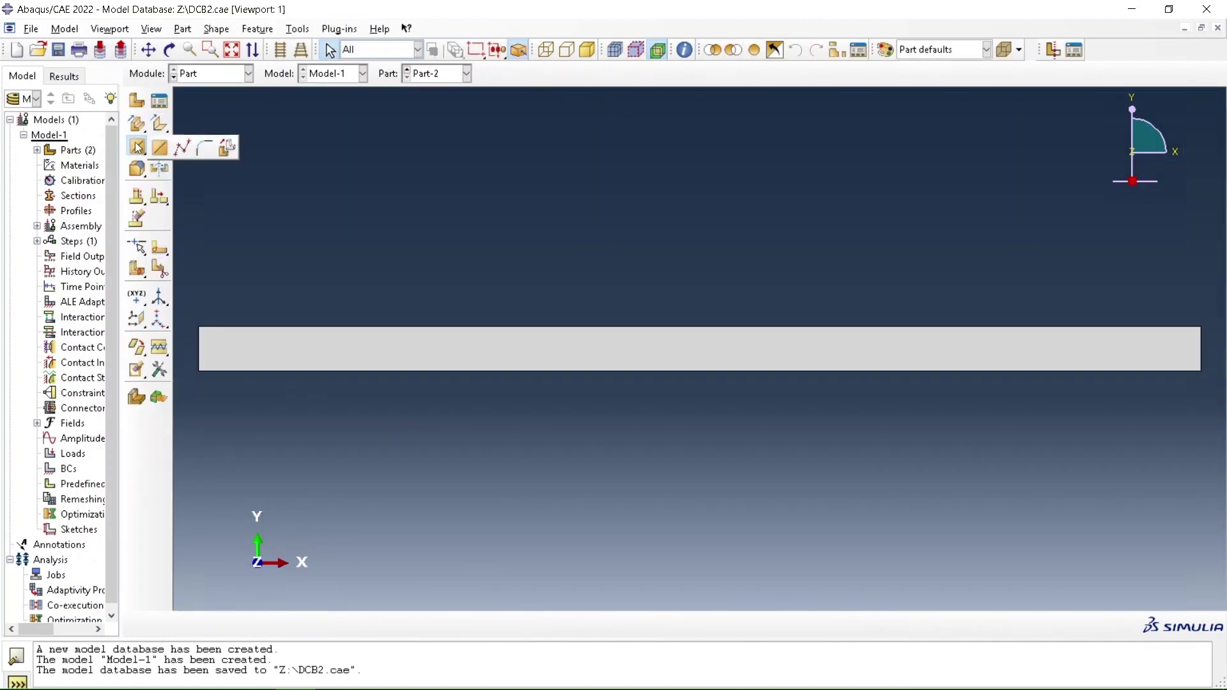
click(182, 148)
click(269, 433)
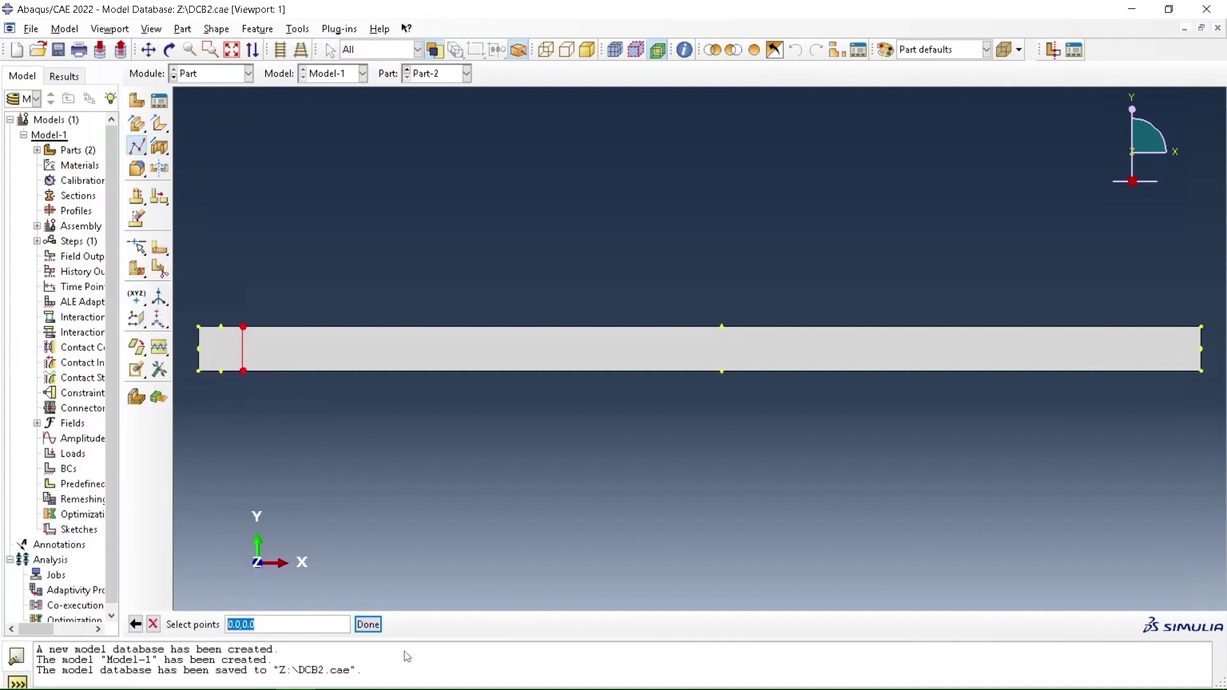
click(368, 624)
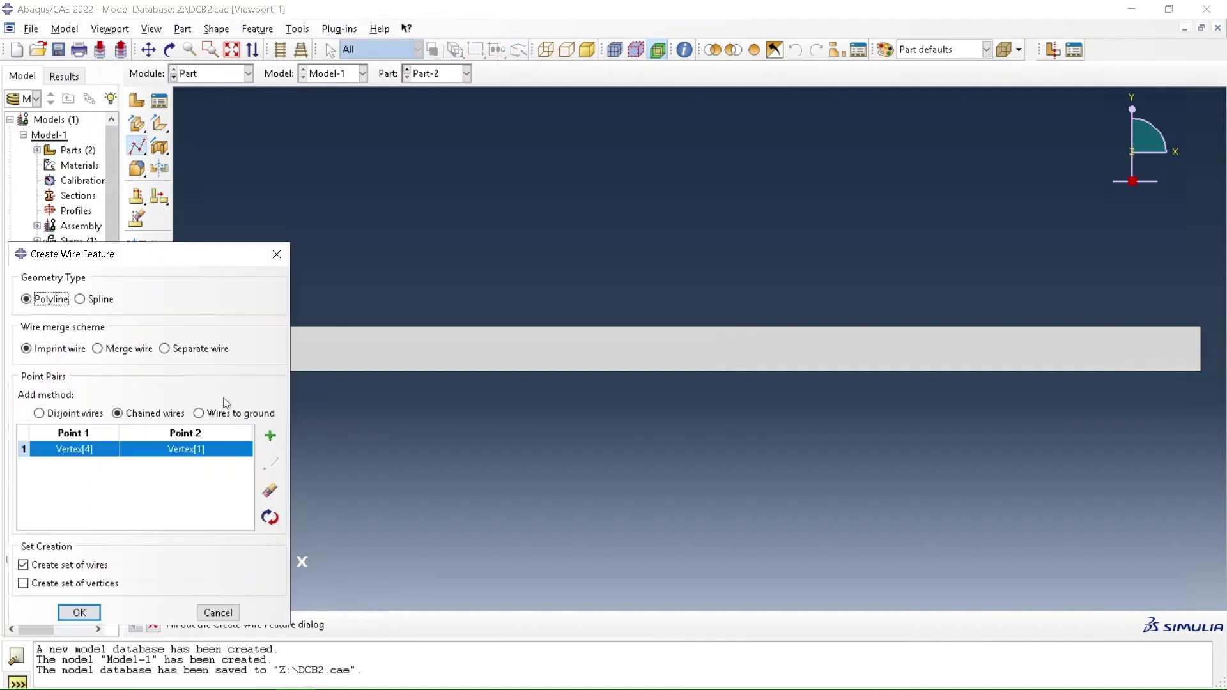
click(96, 611)
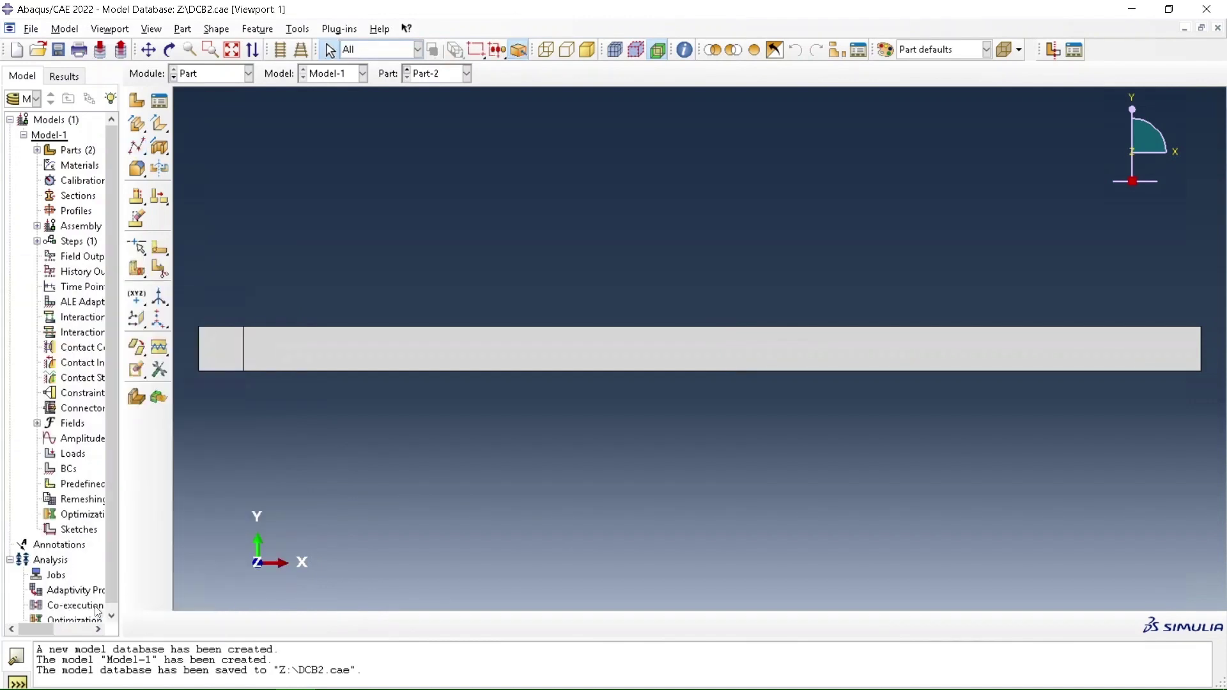
Step: Create a third 2D planar deformable shell part, Part-3, with an approximate size of 1
click(466, 72)
click(453, 104)
click(136, 100)
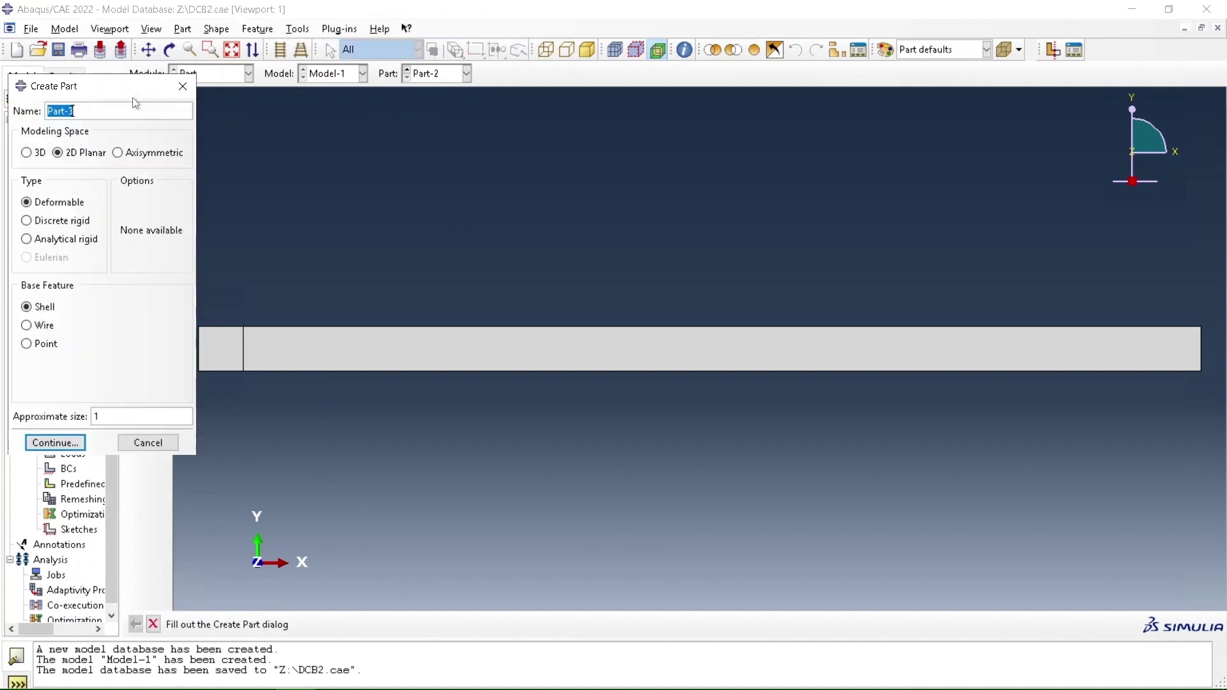
click(57, 443)
click(159, 125)
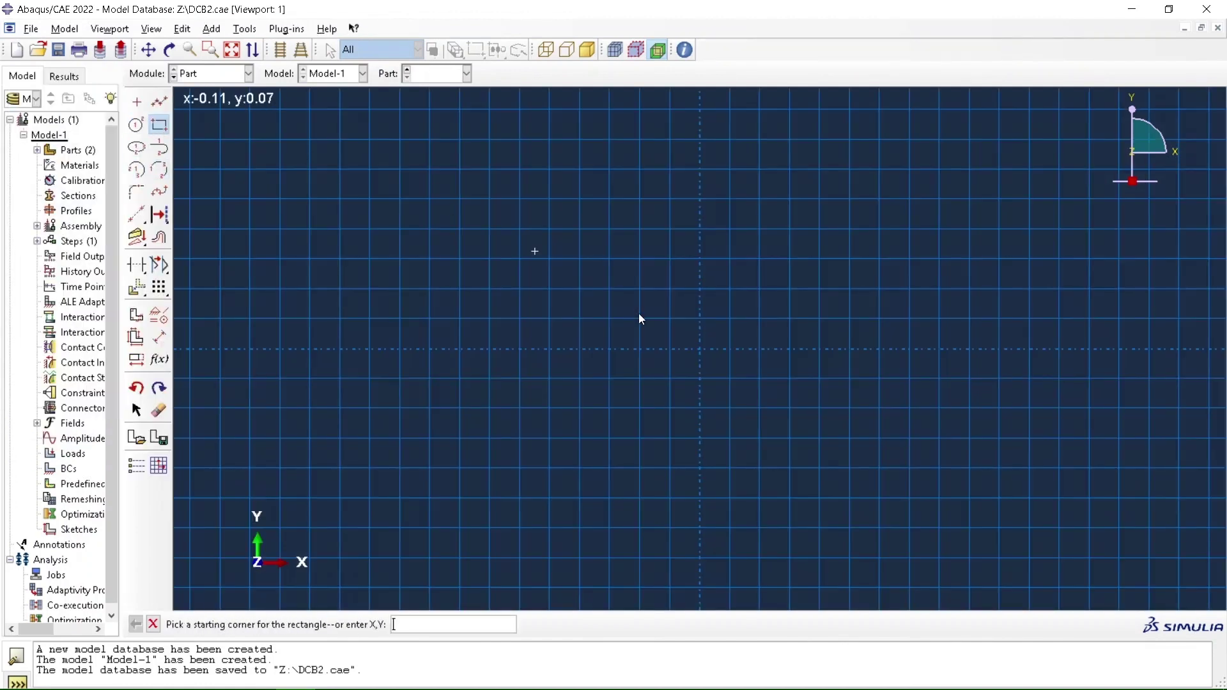
click(700, 348)
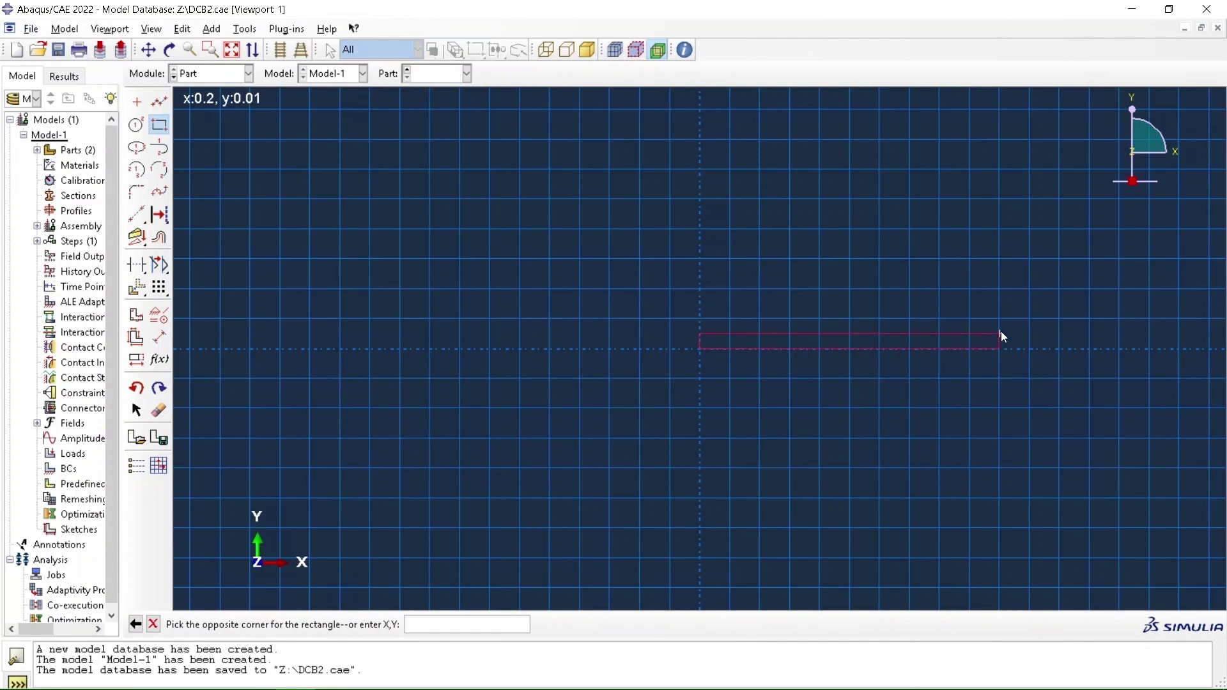
key(Escape)
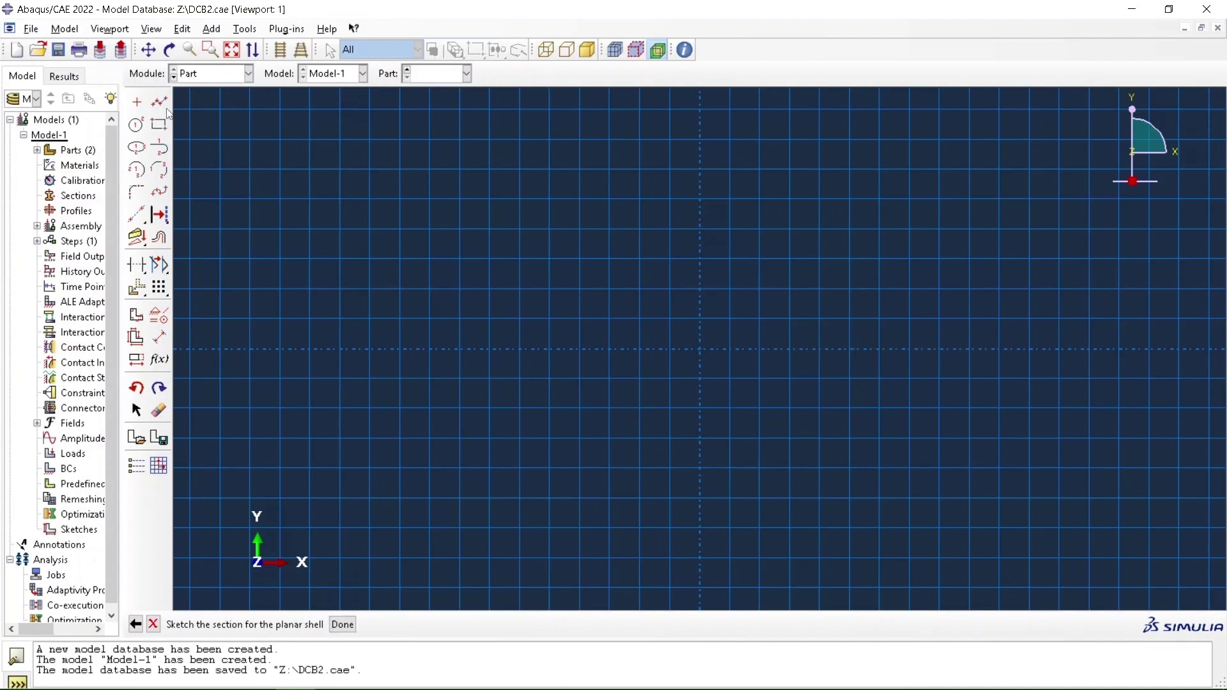
Step: Sketch Part-3 as a thin rectangle from the origin to (0.2323, 0.0002) and finish the section
click(160, 125)
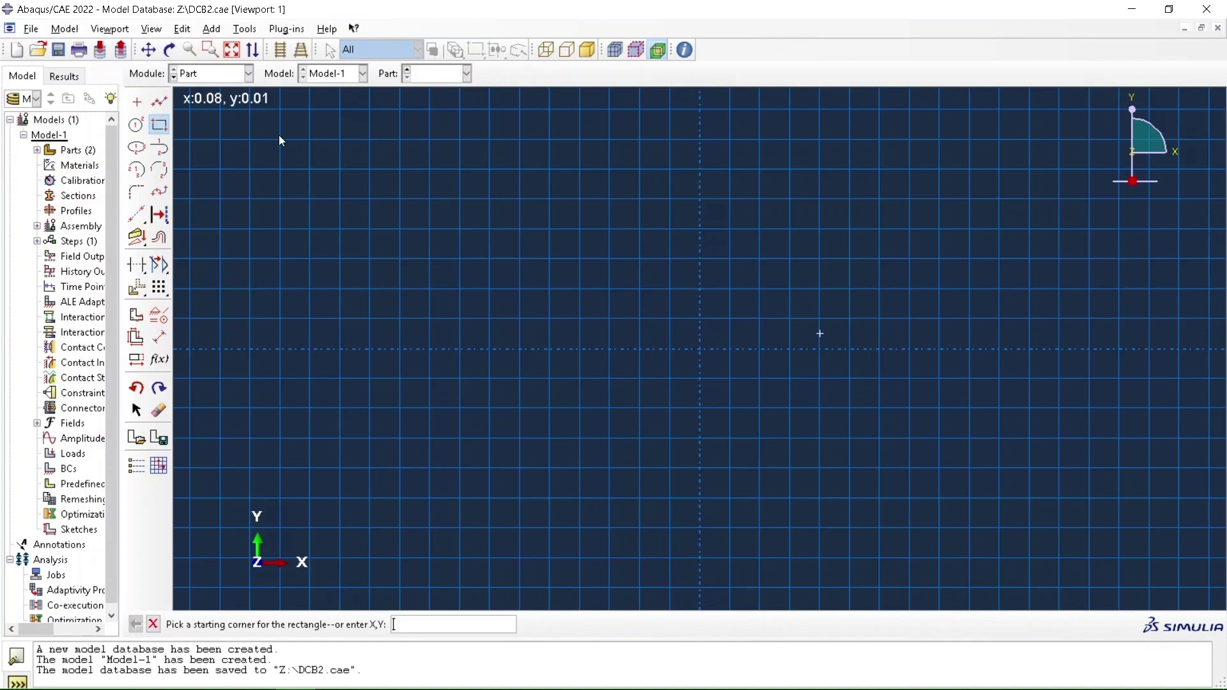
click(700, 348)
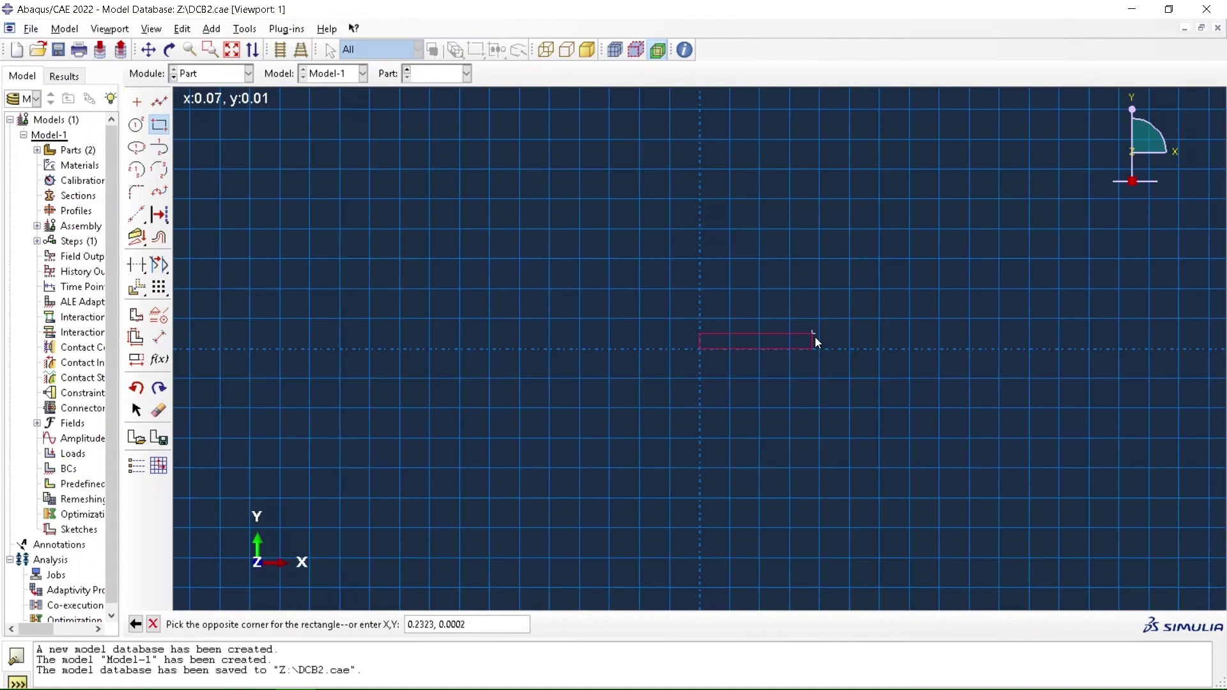
key(Return)
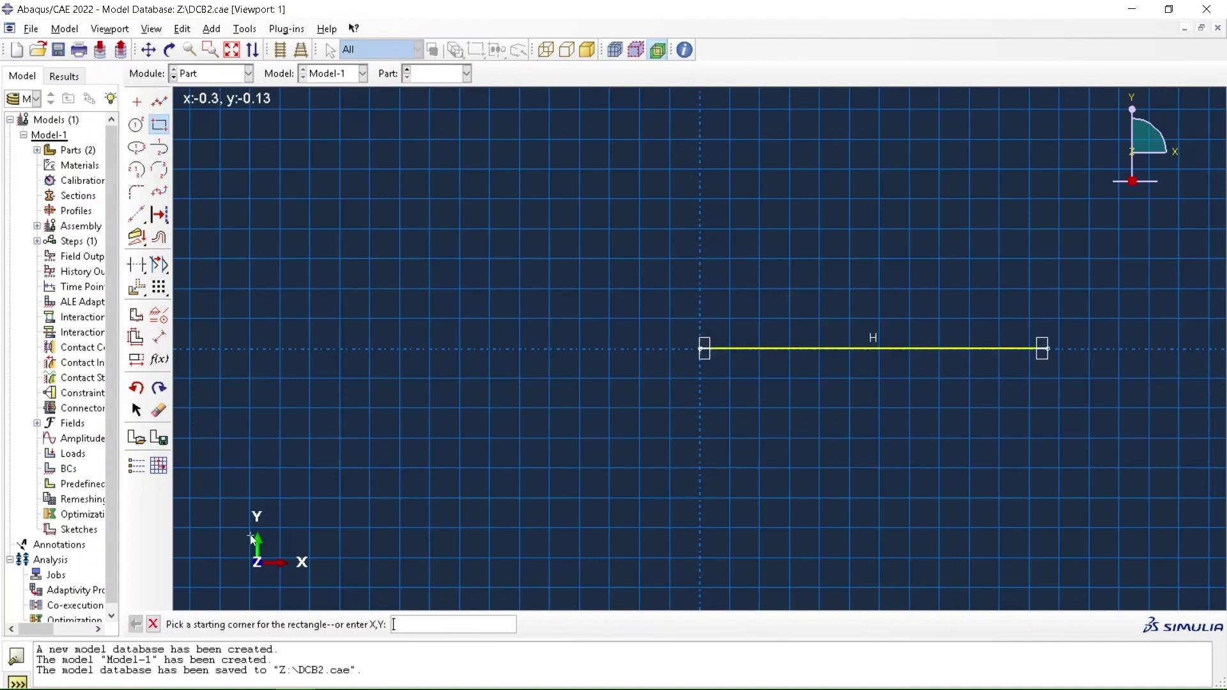
click(153, 624)
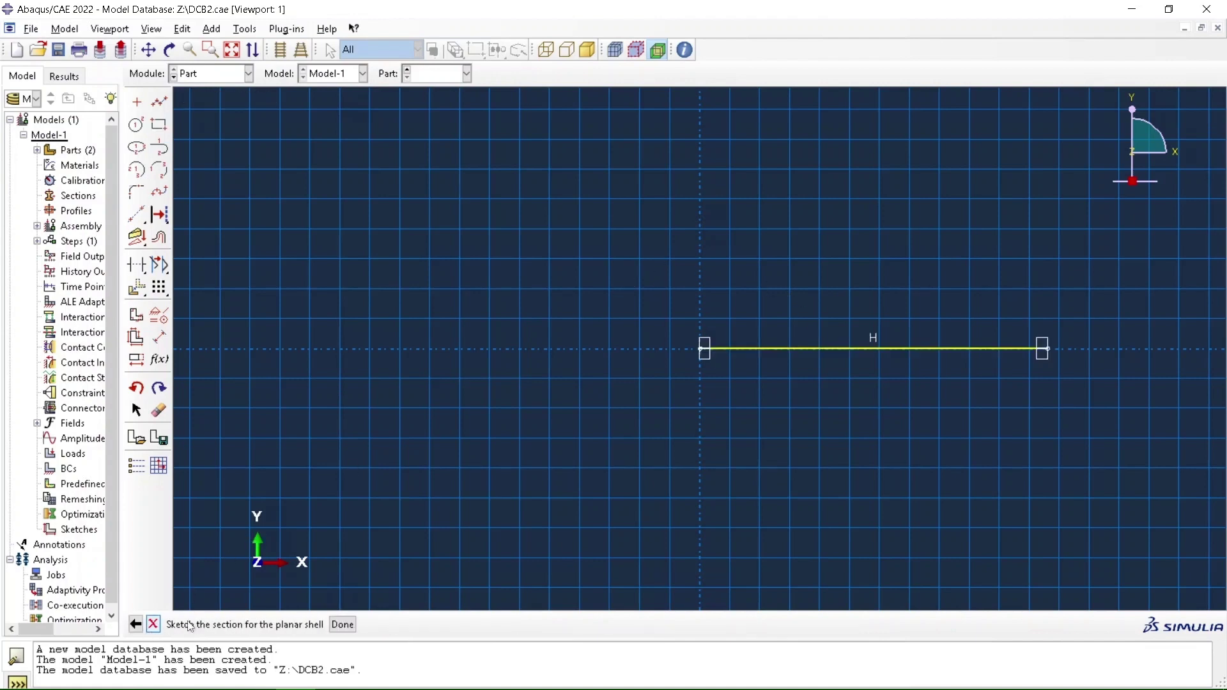
click(342, 625)
Step: In the Property module, create a material named Steel with a uniform mass density of 7861
click(230, 79)
click(220, 101)
click(161, 105)
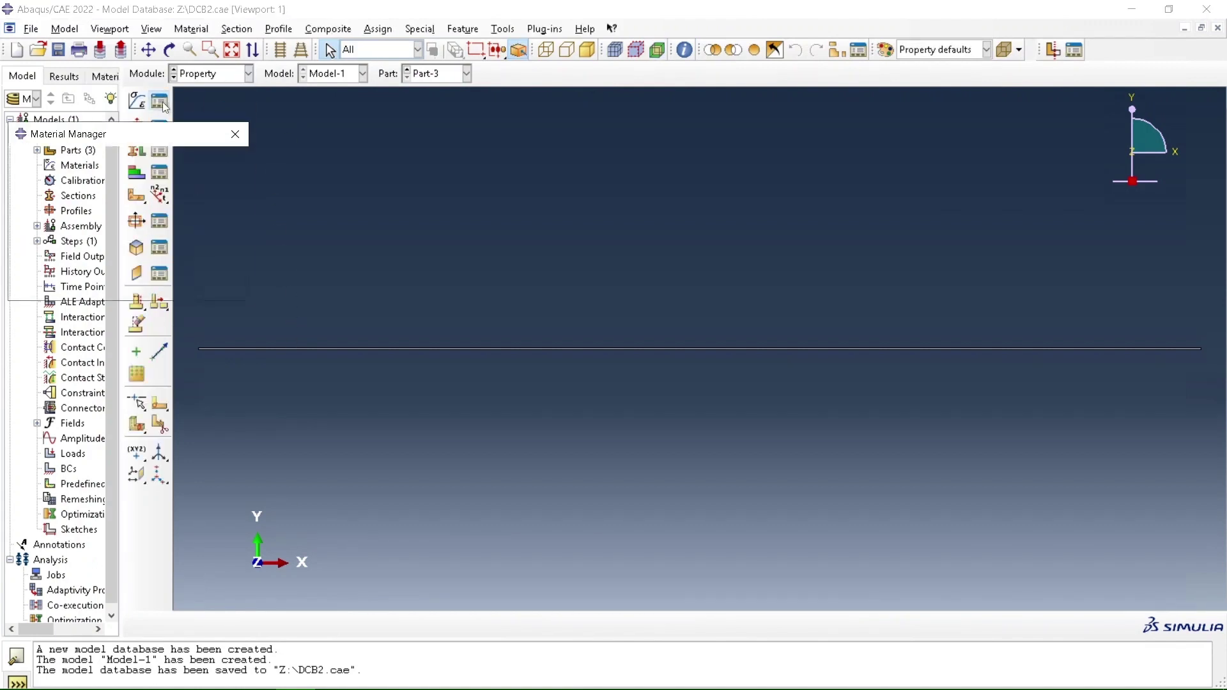
click(218, 160)
text(Steel)
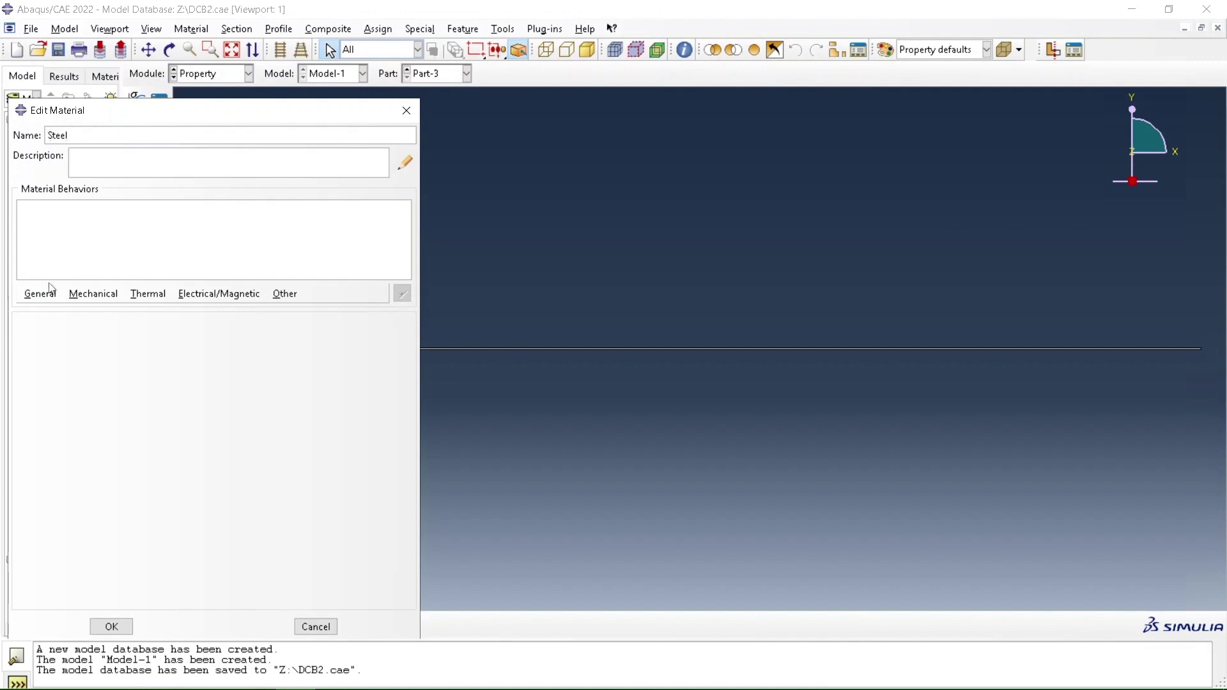
click(40, 293)
click(49, 312)
click(67, 451)
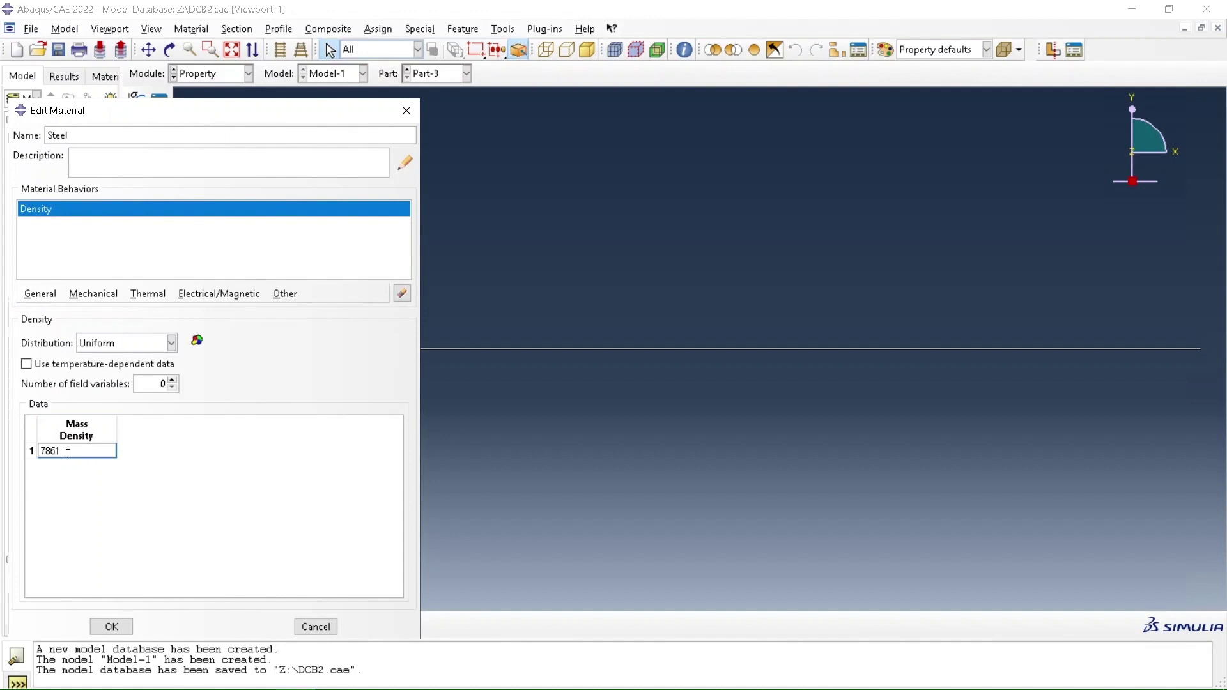
click(106, 293)
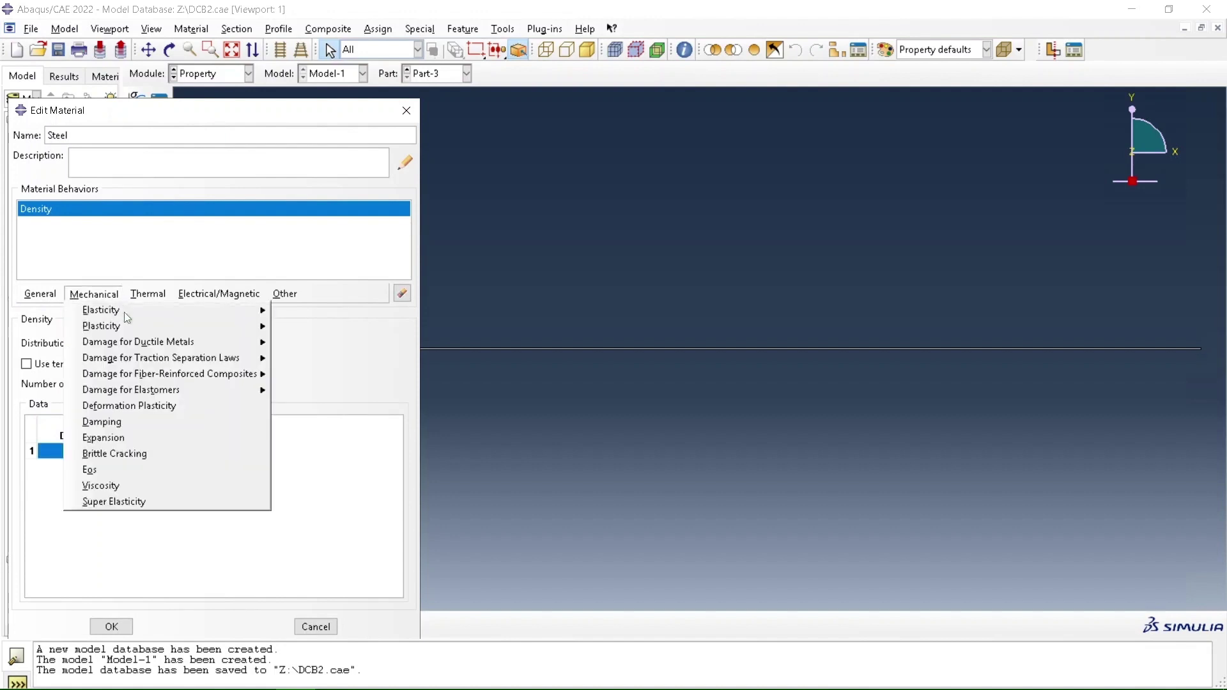
mouse_move(125, 314)
click(298, 310)
click(87, 511)
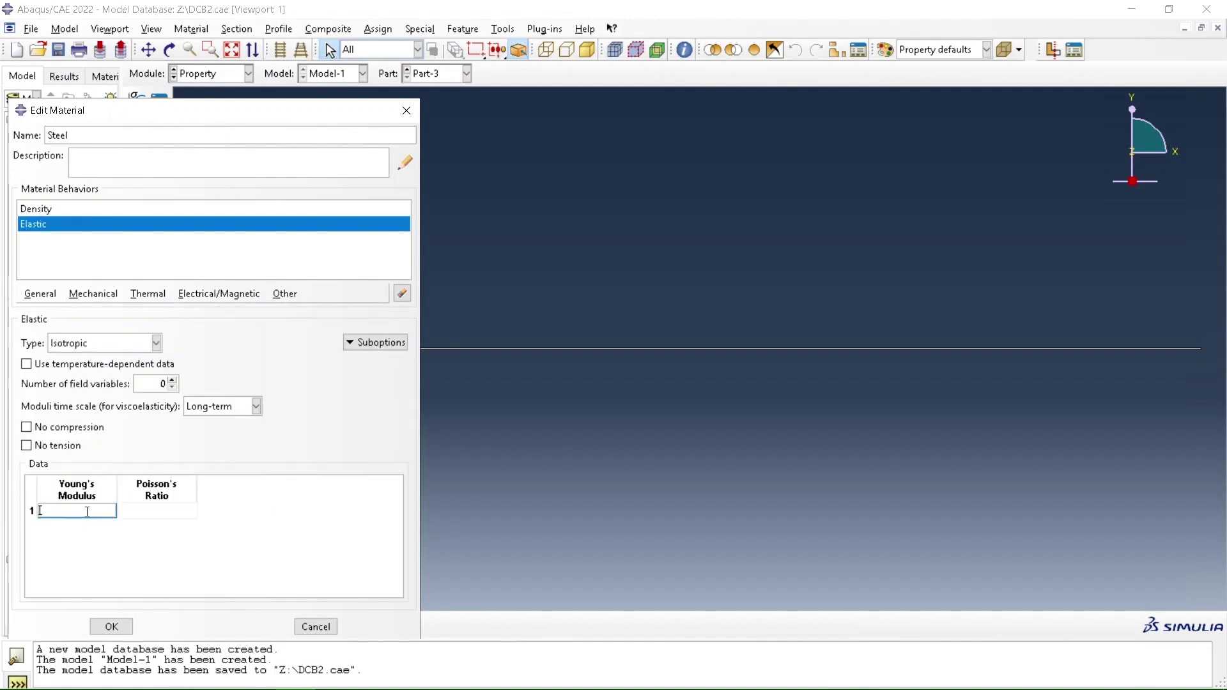
text(200000000000)
click(156, 511)
text(0.3)
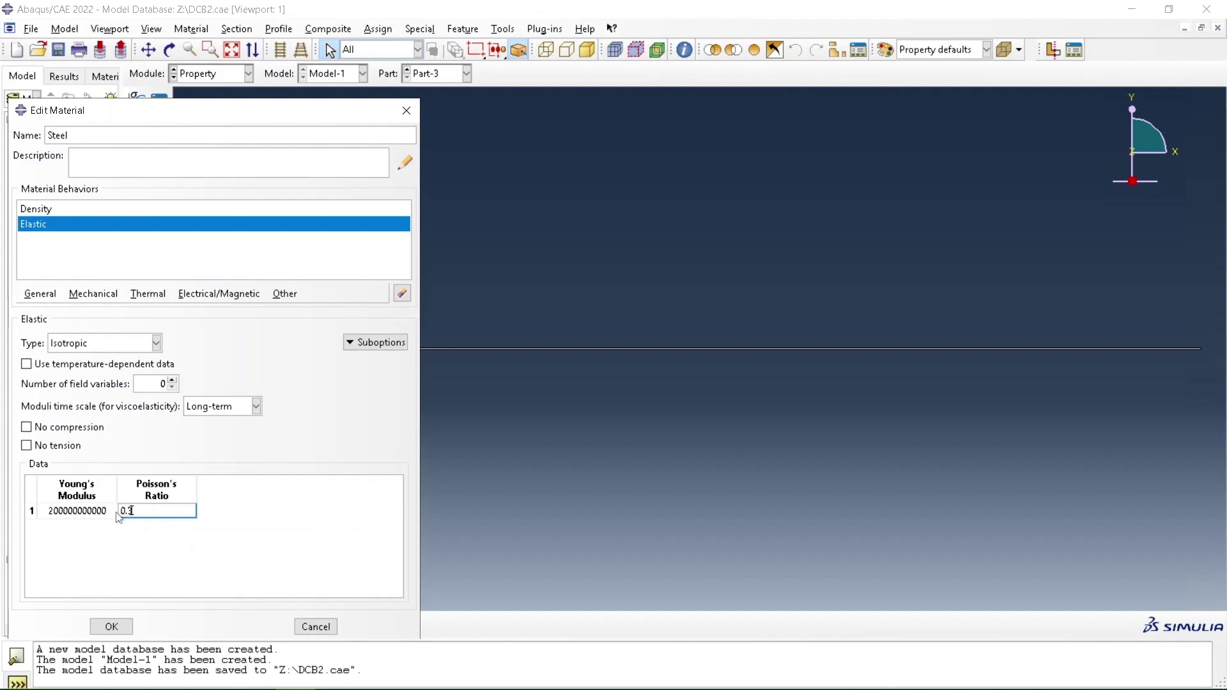
click(109, 511)
text(200)
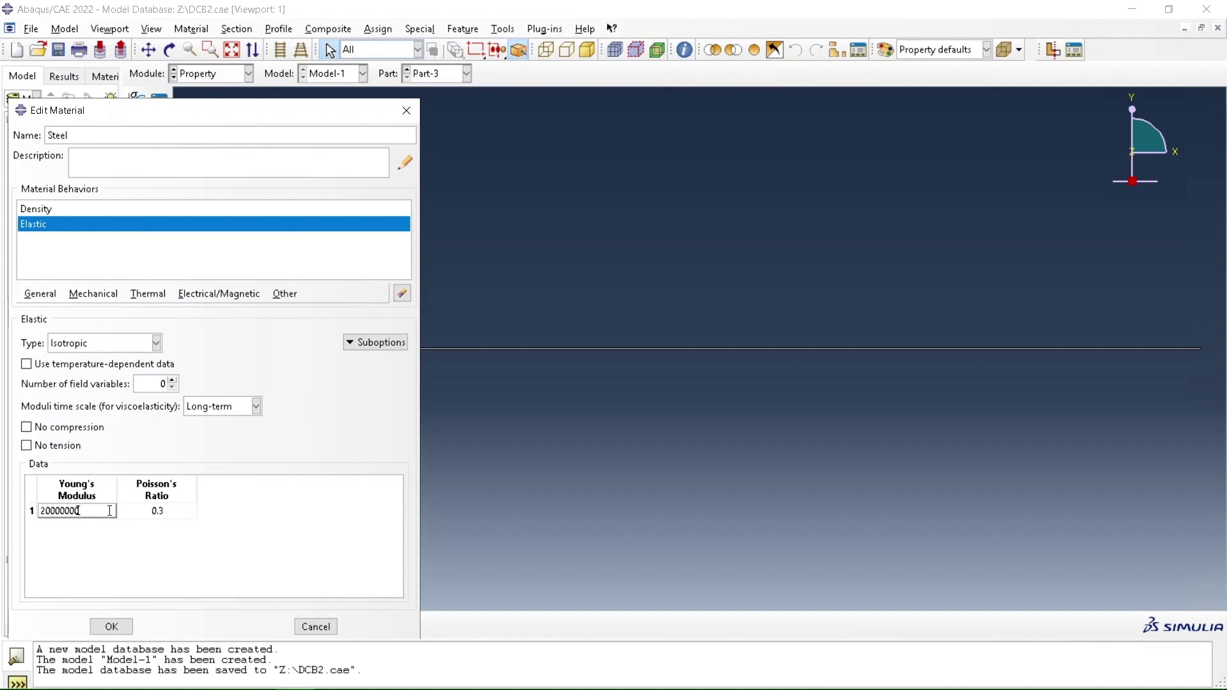
text(0000)
click(111, 626)
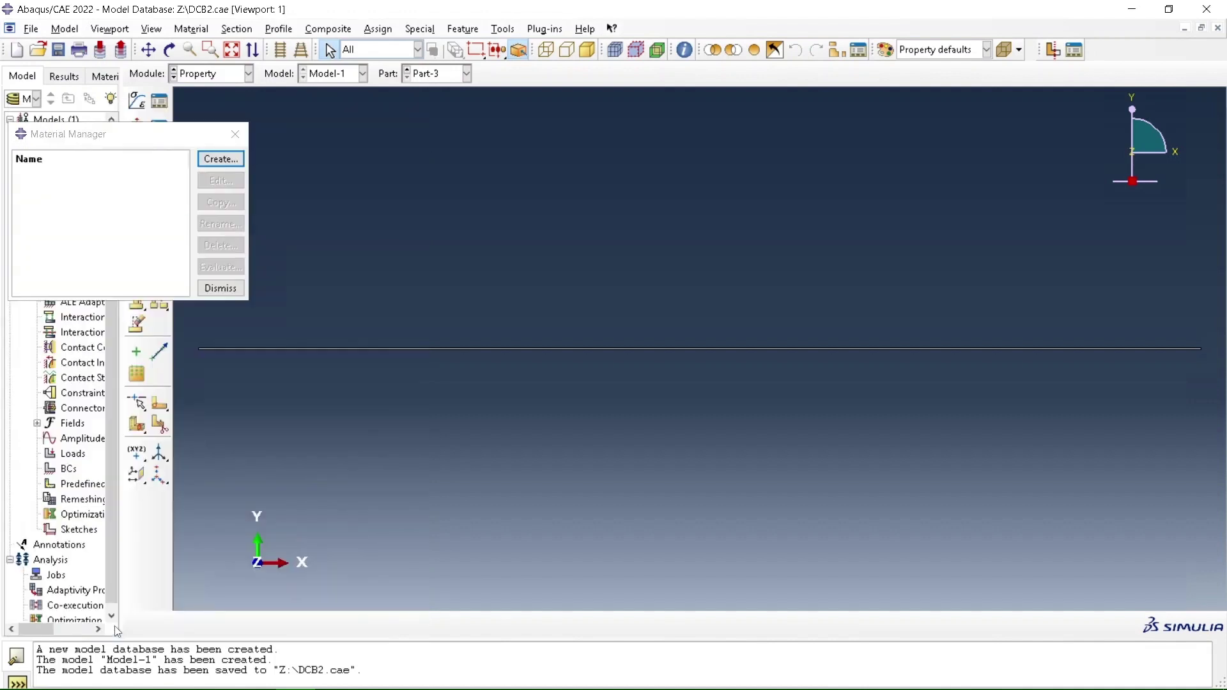
click(221, 158)
text(Adhesive)
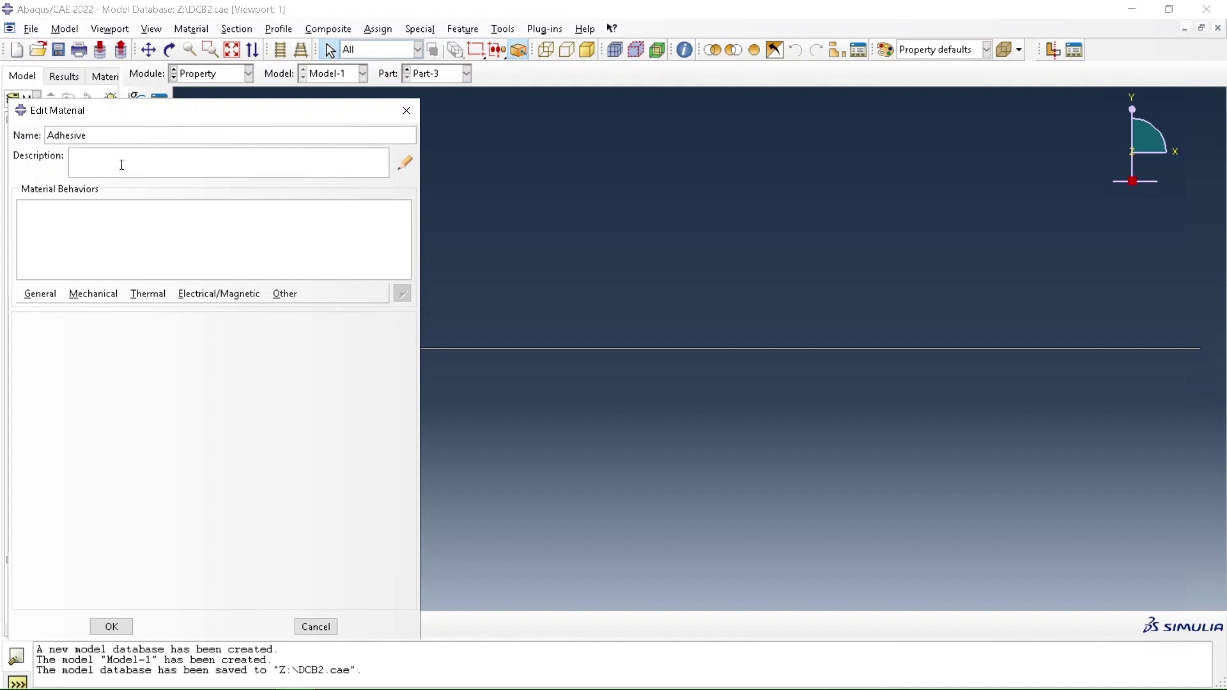
click(93, 294)
mouse_move(137, 311)
click(292, 314)
click(82, 513)
text(1363600000)
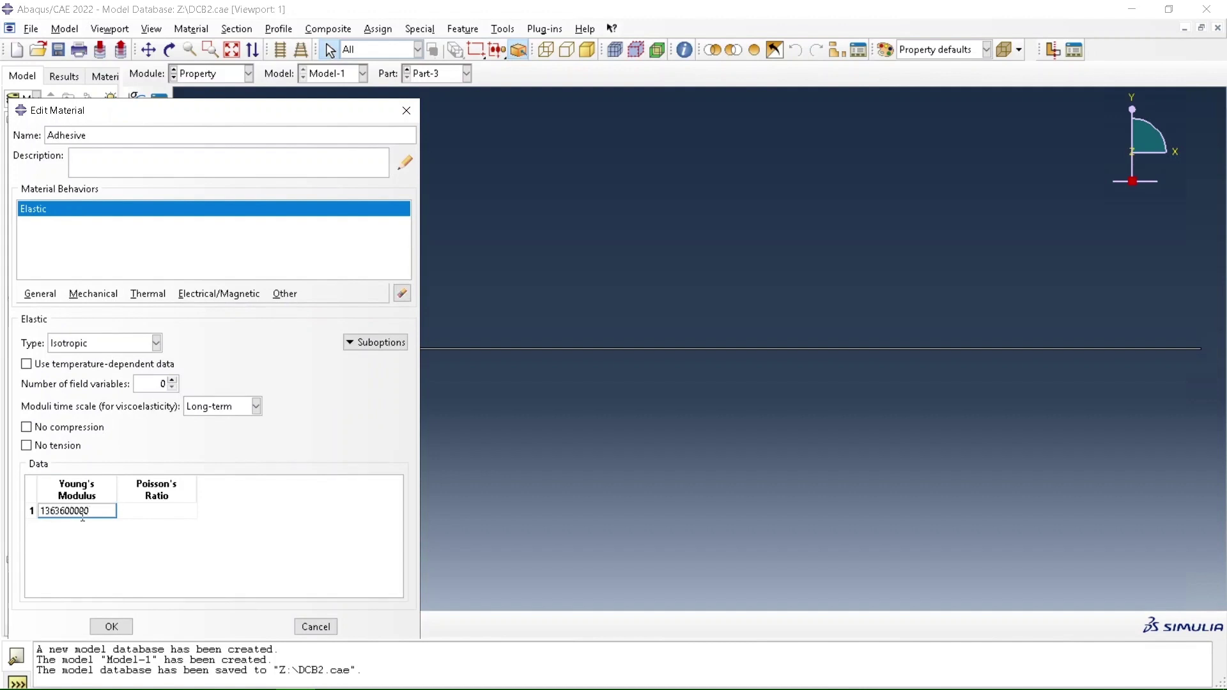
click(151, 509)
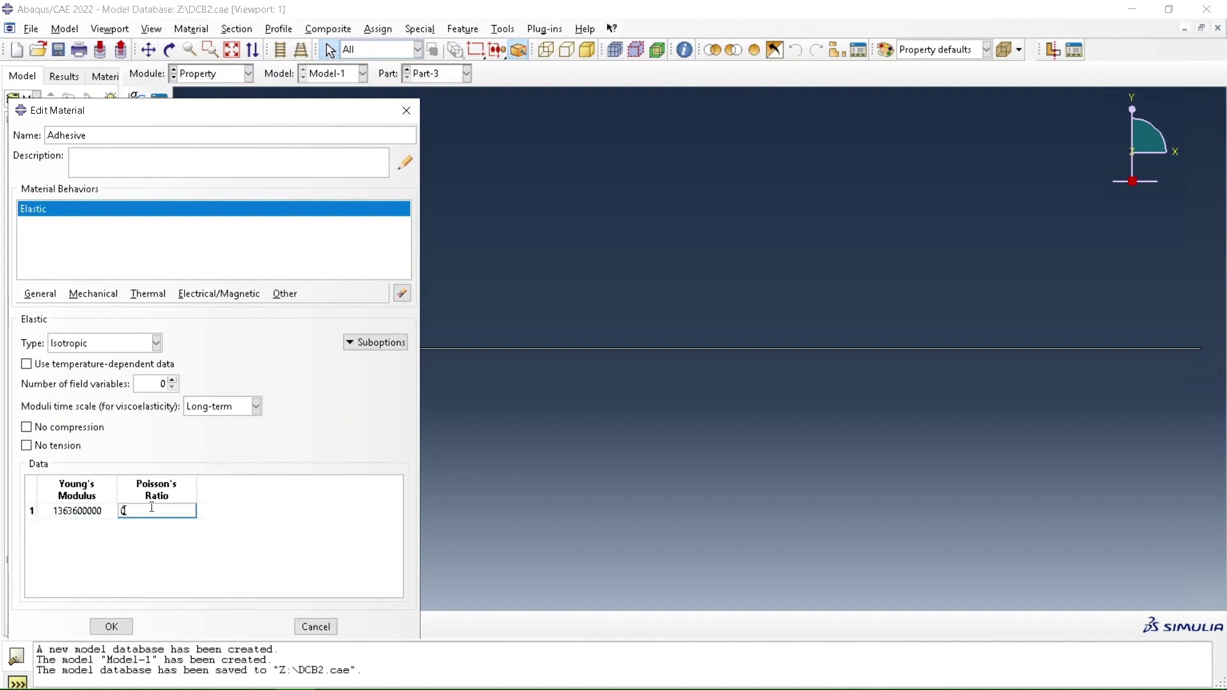
click(112, 627)
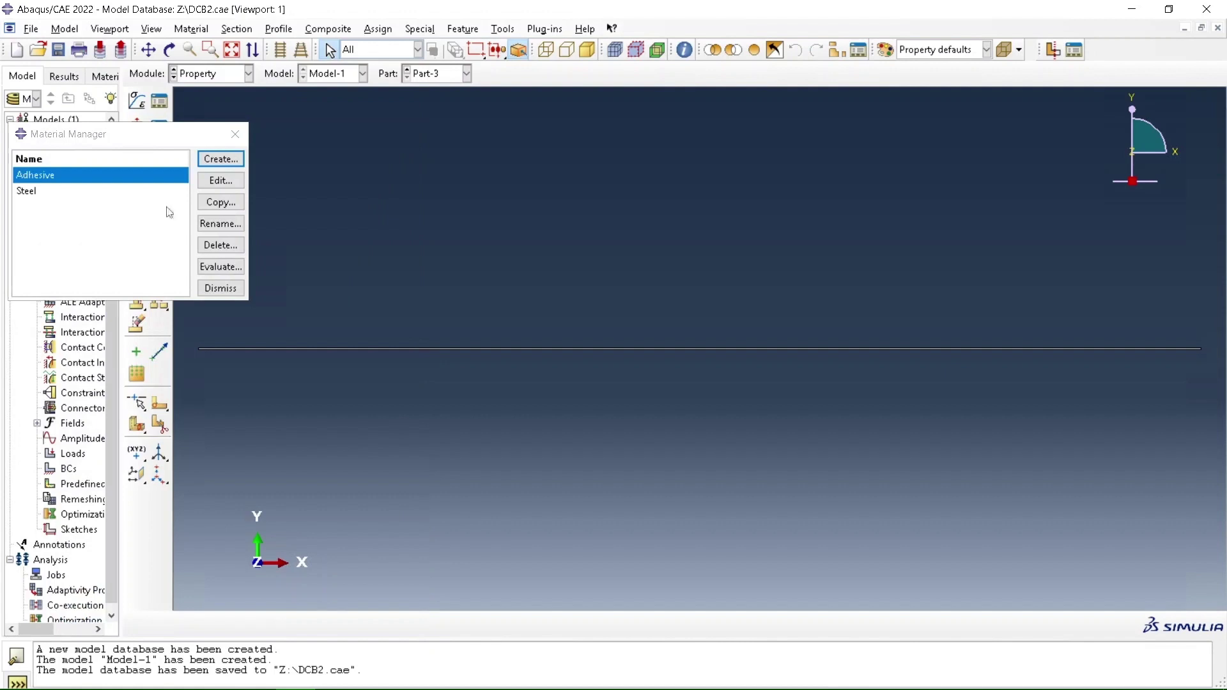
Step: Close the material manager and open the section manager
click(220, 288)
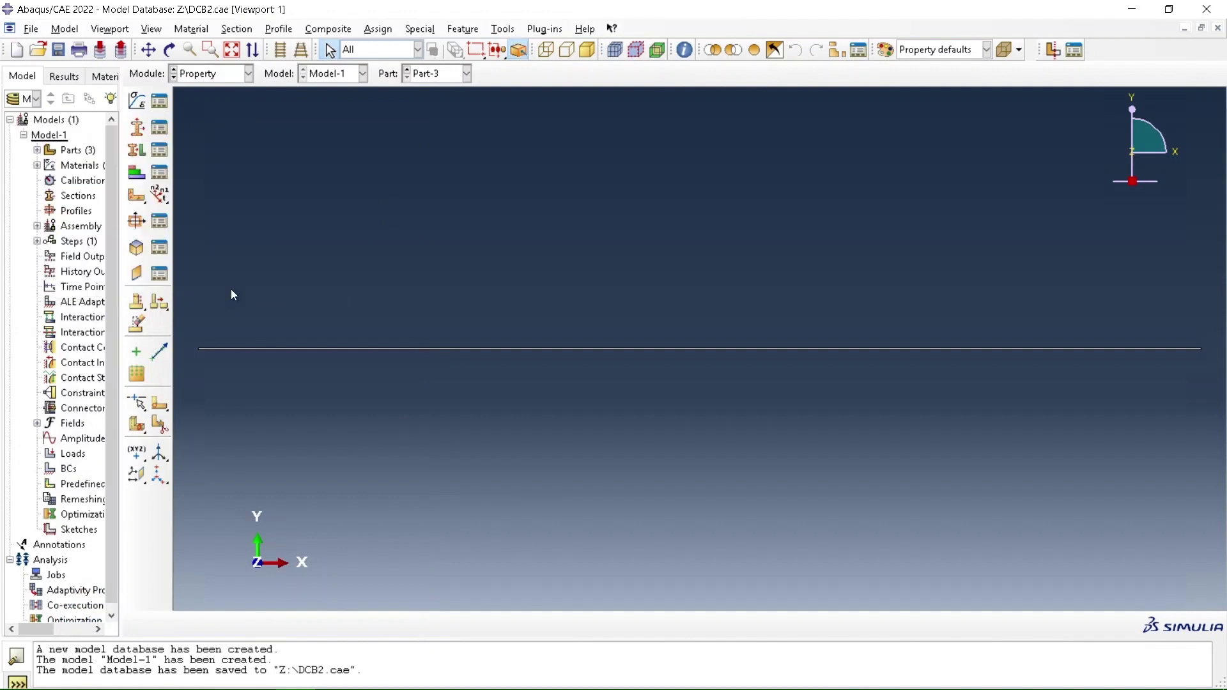
click(159, 127)
click(71, 396)
text(Sect)
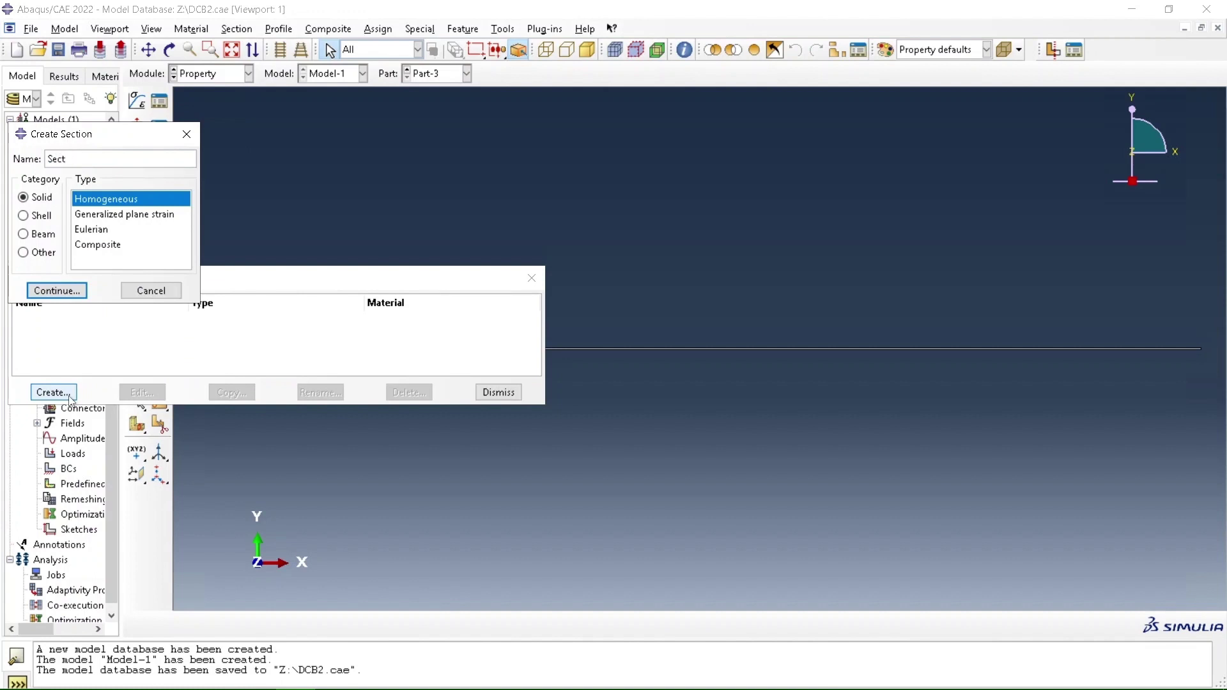
text(inion)
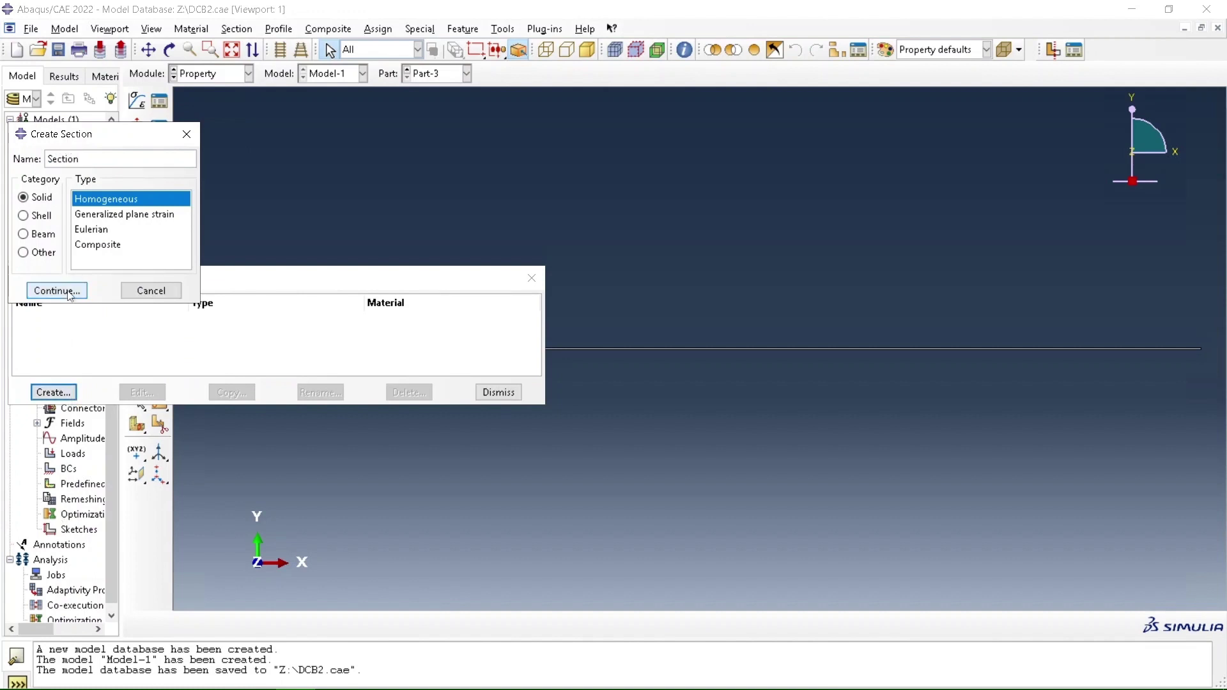
click(68, 292)
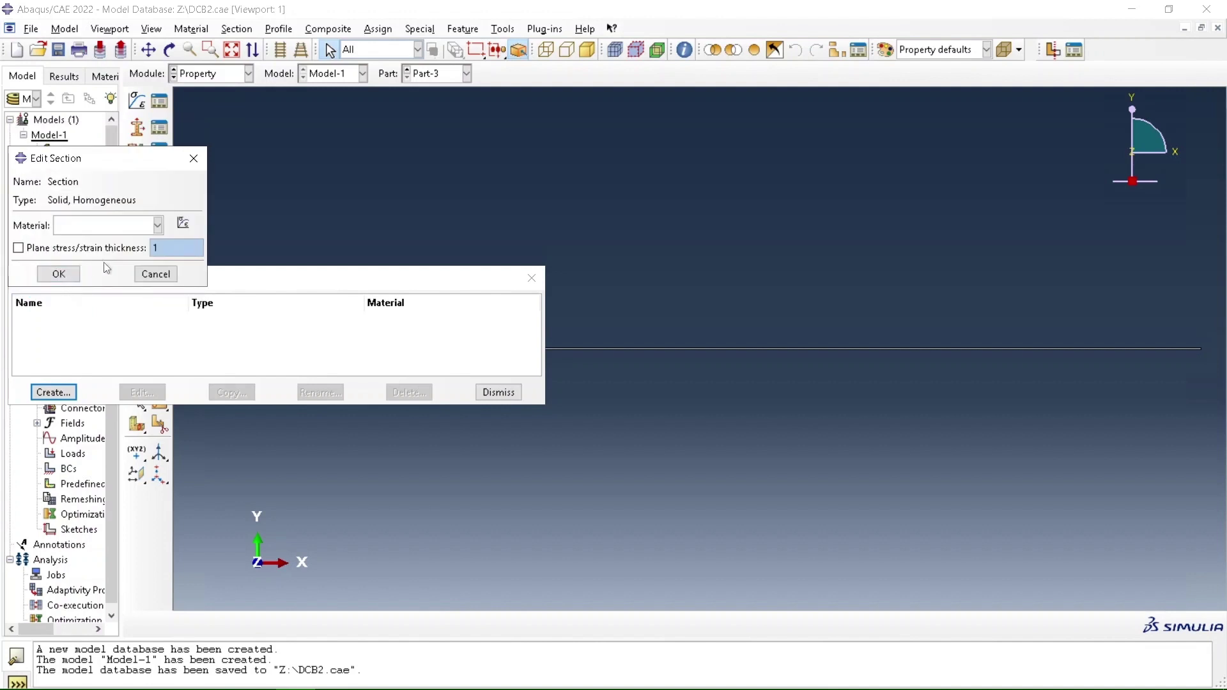
click(142, 275)
Step: Create a solid homogeneous section named Steel using the Steel material, with plane stress/strain thickness enabled and set to 0.02
click(53, 392)
text(Steel)
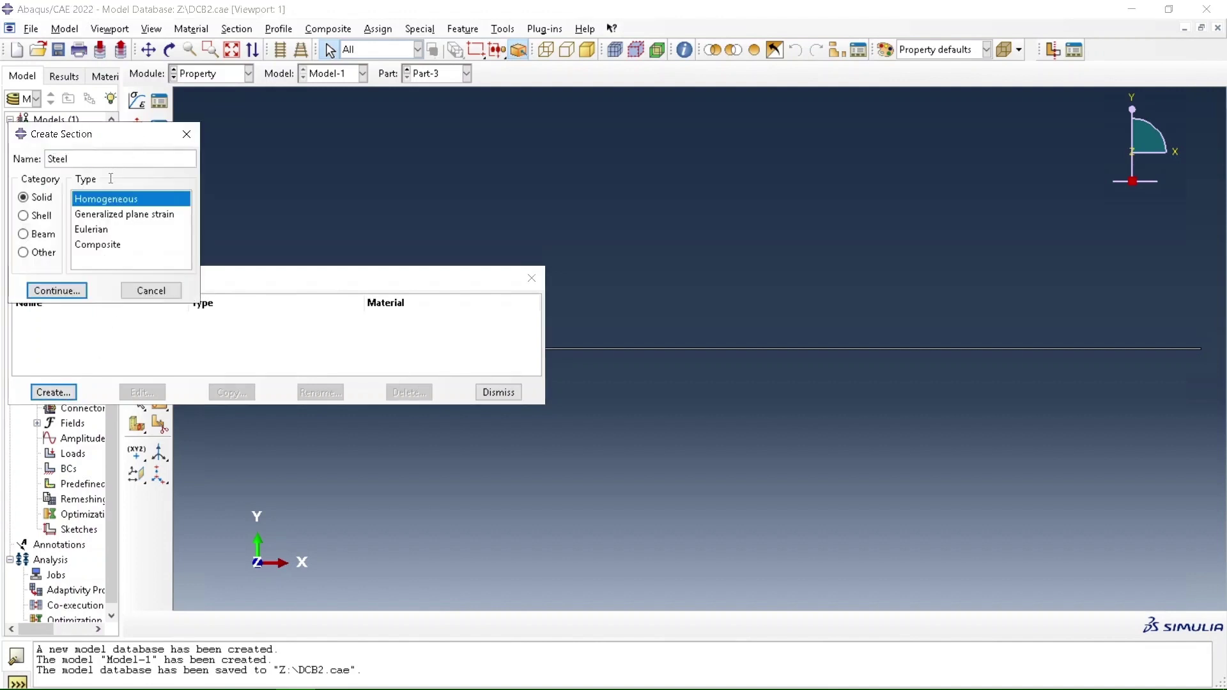
click(57, 291)
click(101, 234)
click(62, 257)
click(62, 256)
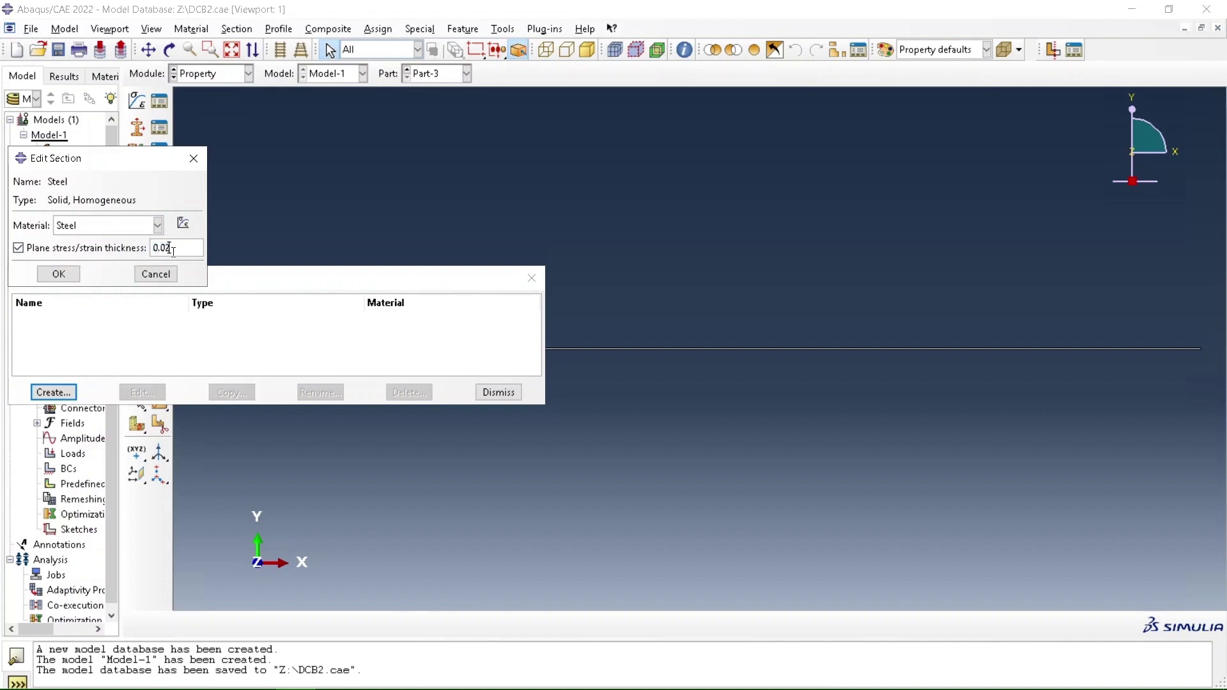
click(58, 274)
Step: Create a solid homogeneous section named Adhesive using the Adhesive material with plane stress/strain thickness 0.025, and close the section manager
click(54, 392)
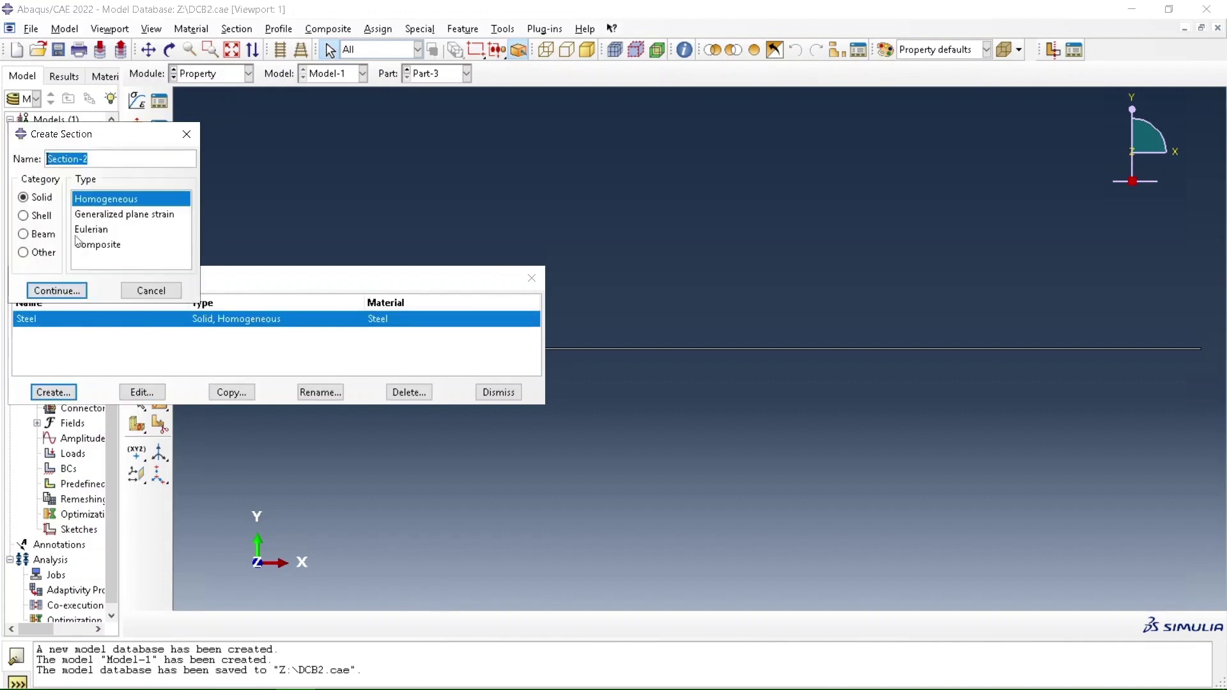
text(Adhesive)
click(78, 288)
click(92, 226)
click(93, 244)
click(121, 248)
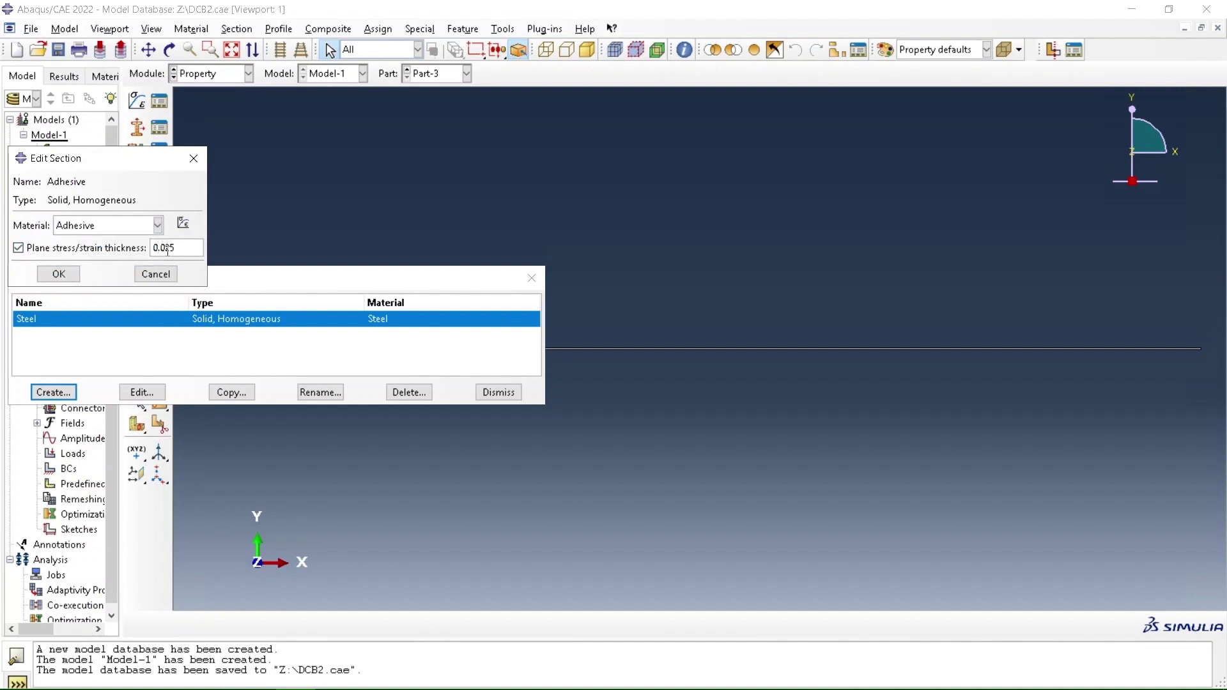
click(72, 276)
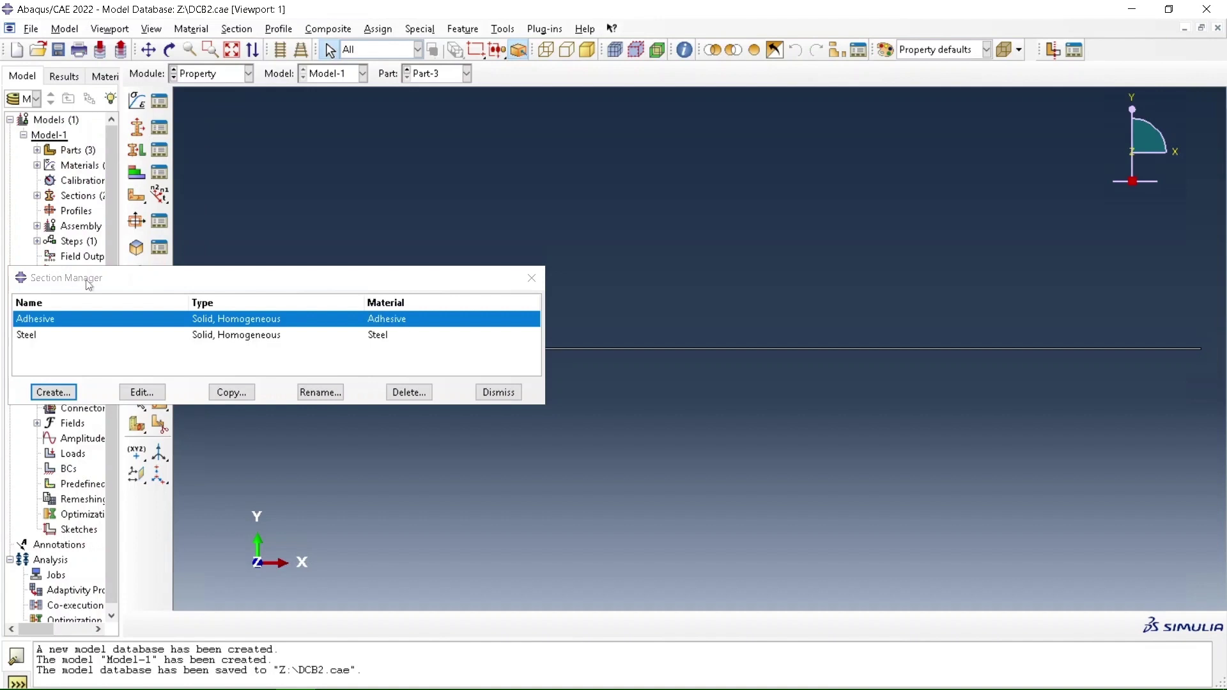
click(498, 391)
Step: Assign the Adhesive section to the thin layer Part-3, creating a set for the region
click(136, 151)
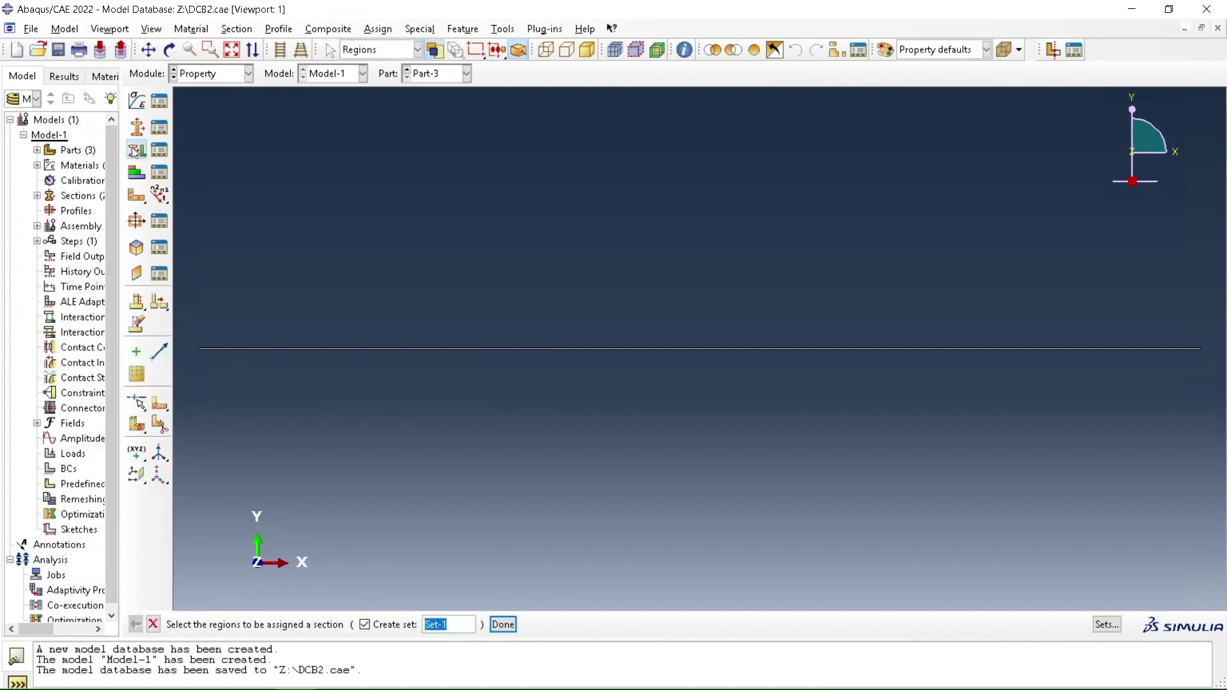
click(345, 349)
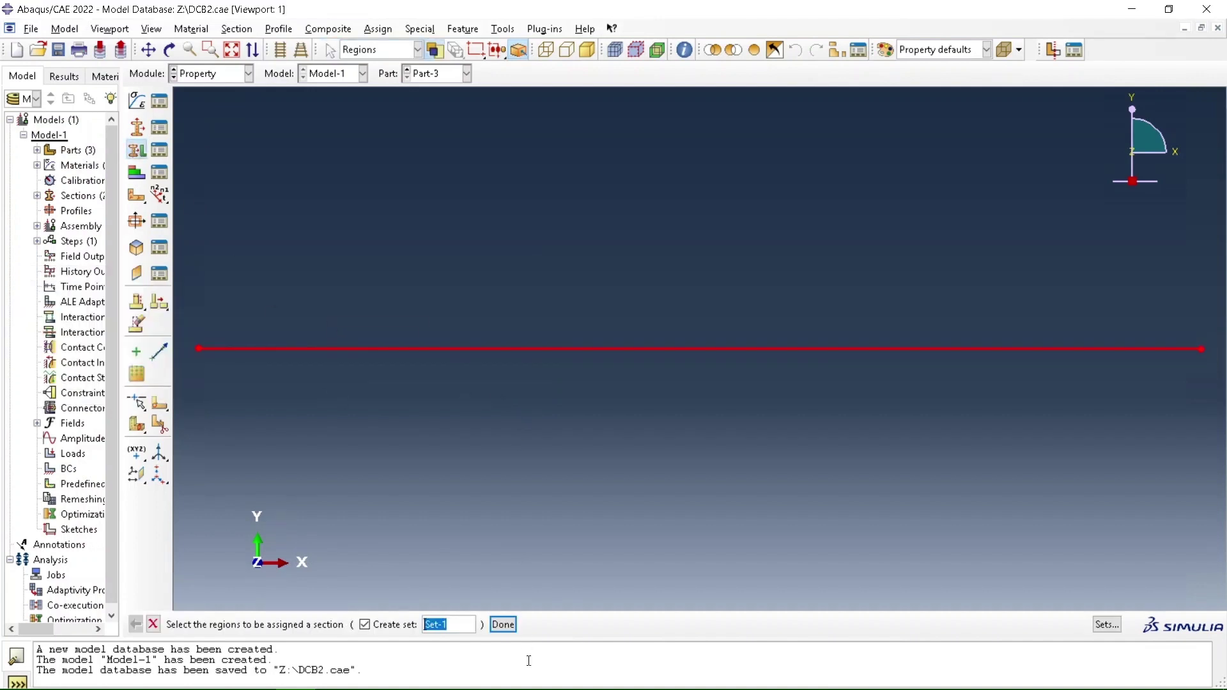
click(510, 629)
click(133, 271)
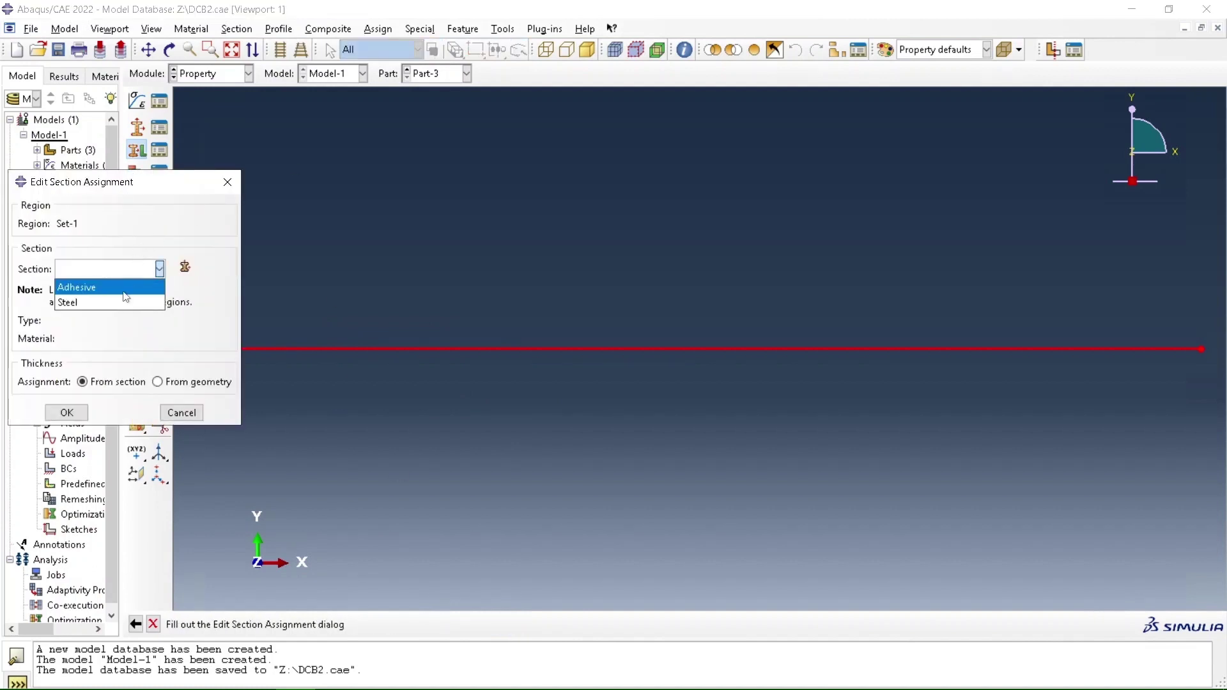
click(129, 287)
click(67, 413)
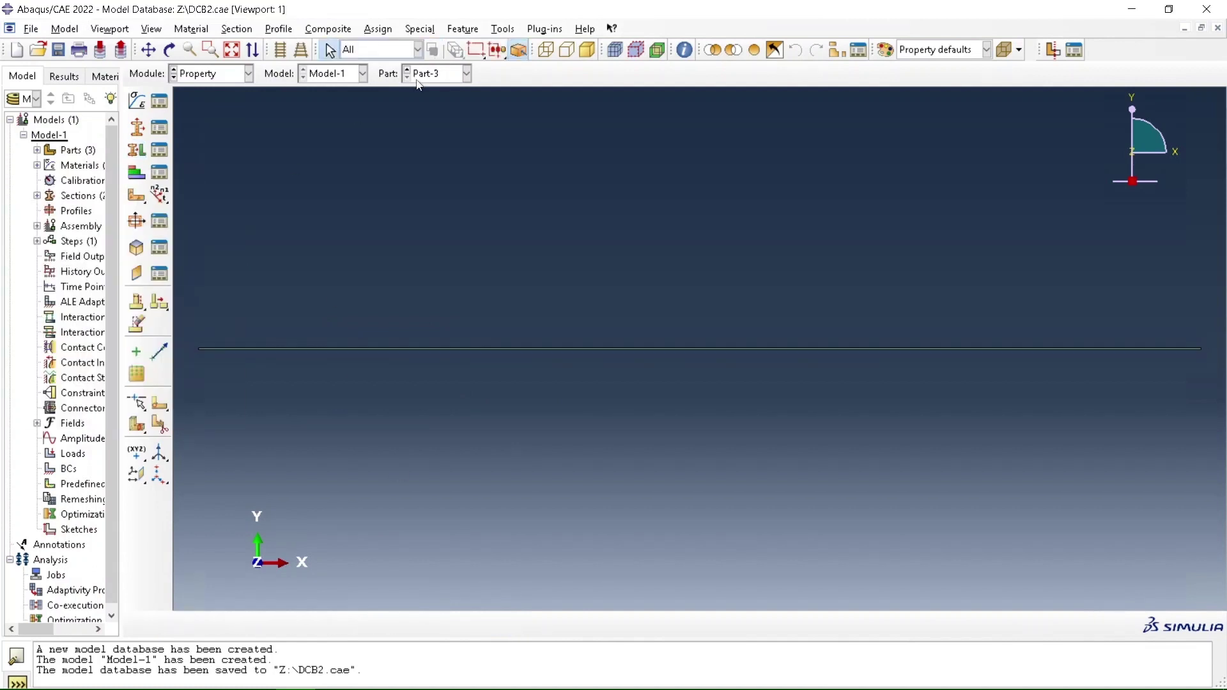
Step: Display the tapered Part-1 and assign the Steel section to both of its regions
click(417, 80)
click(427, 90)
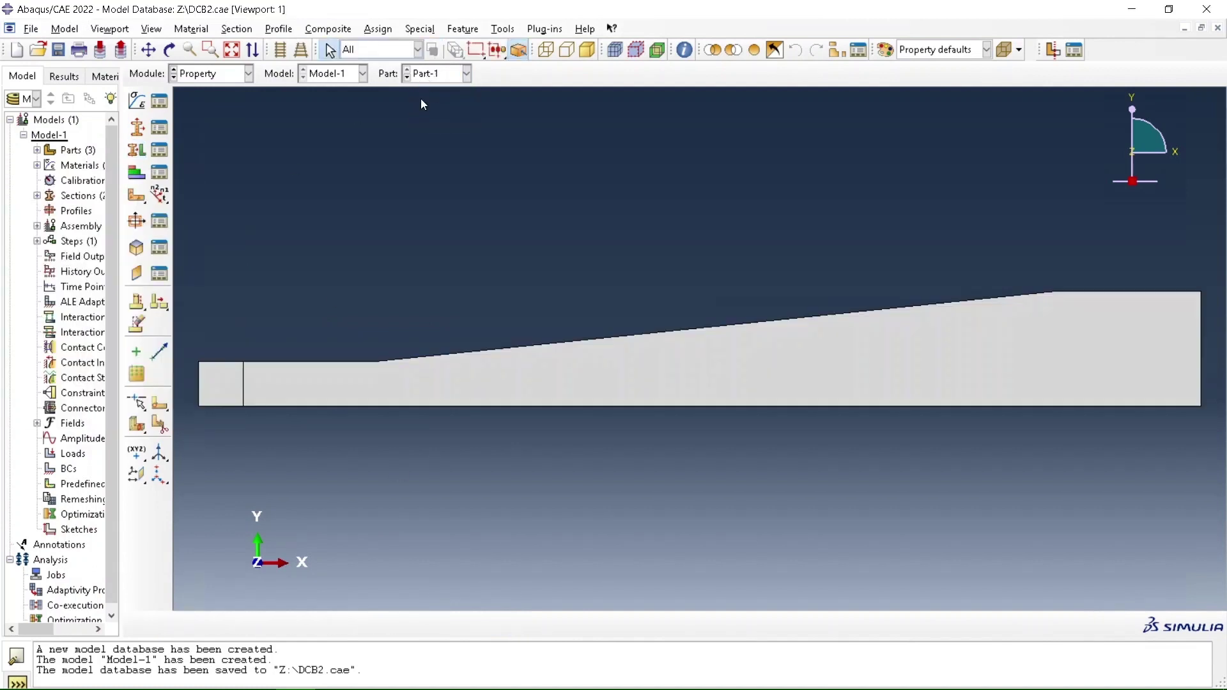
click(136, 151)
drag(214, 325, 451, 444)
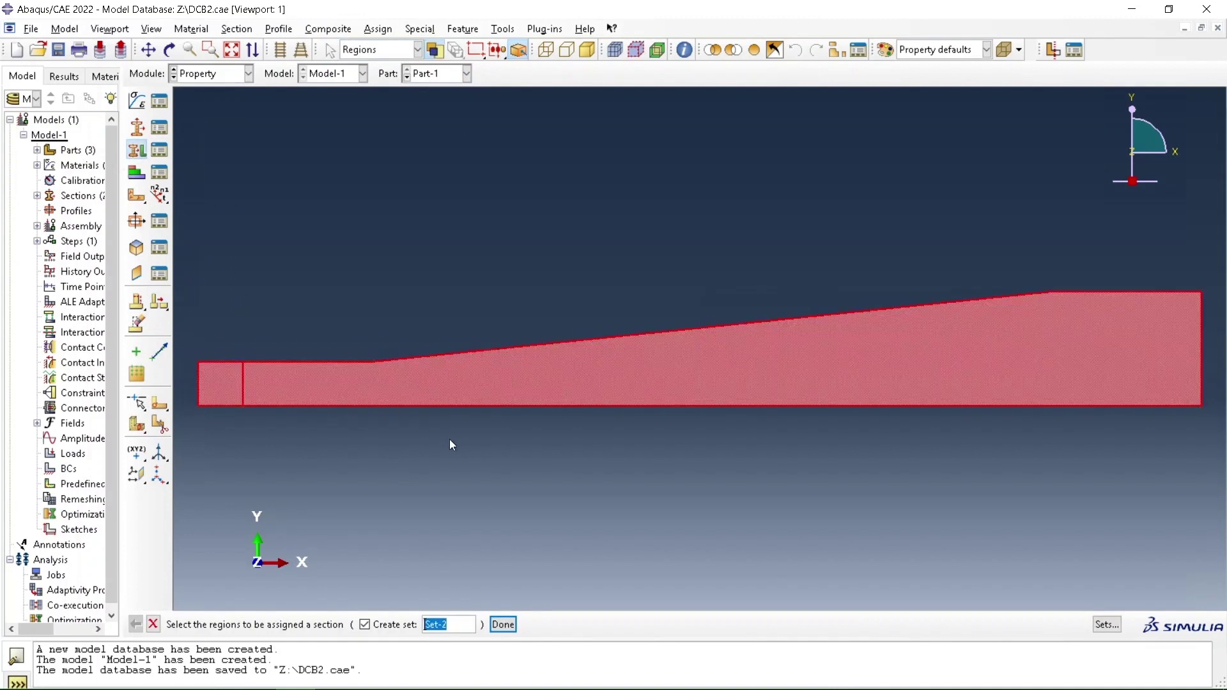
click(503, 625)
click(159, 269)
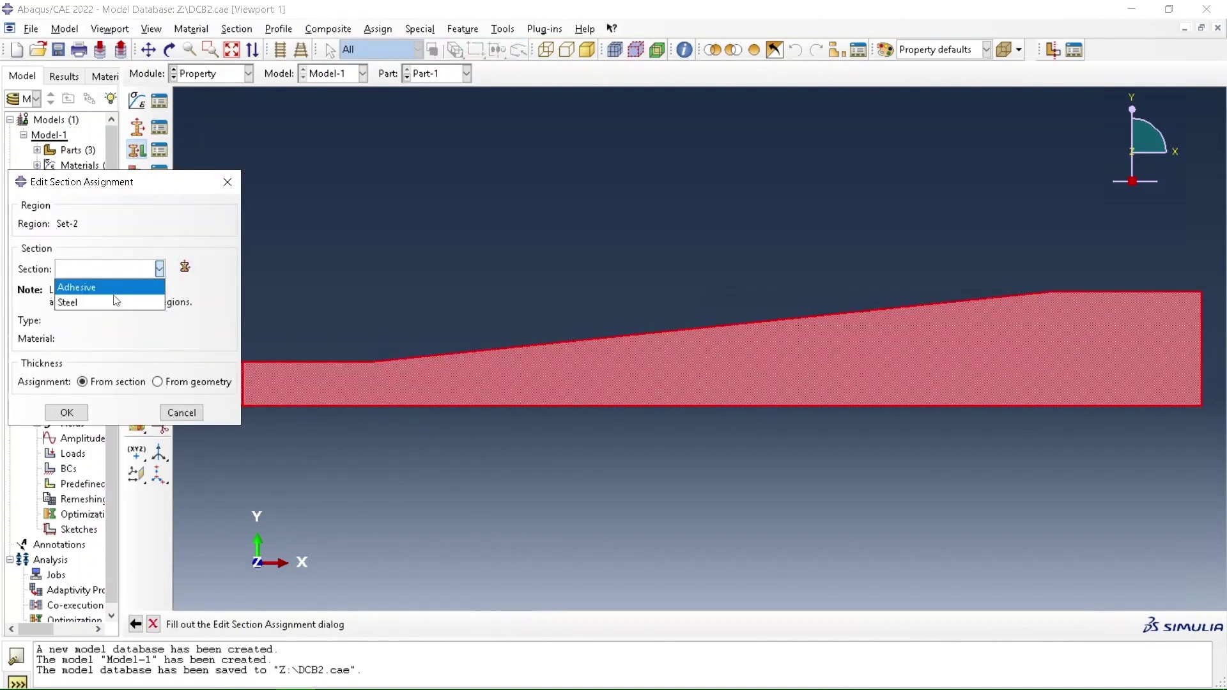
click(117, 302)
click(77, 416)
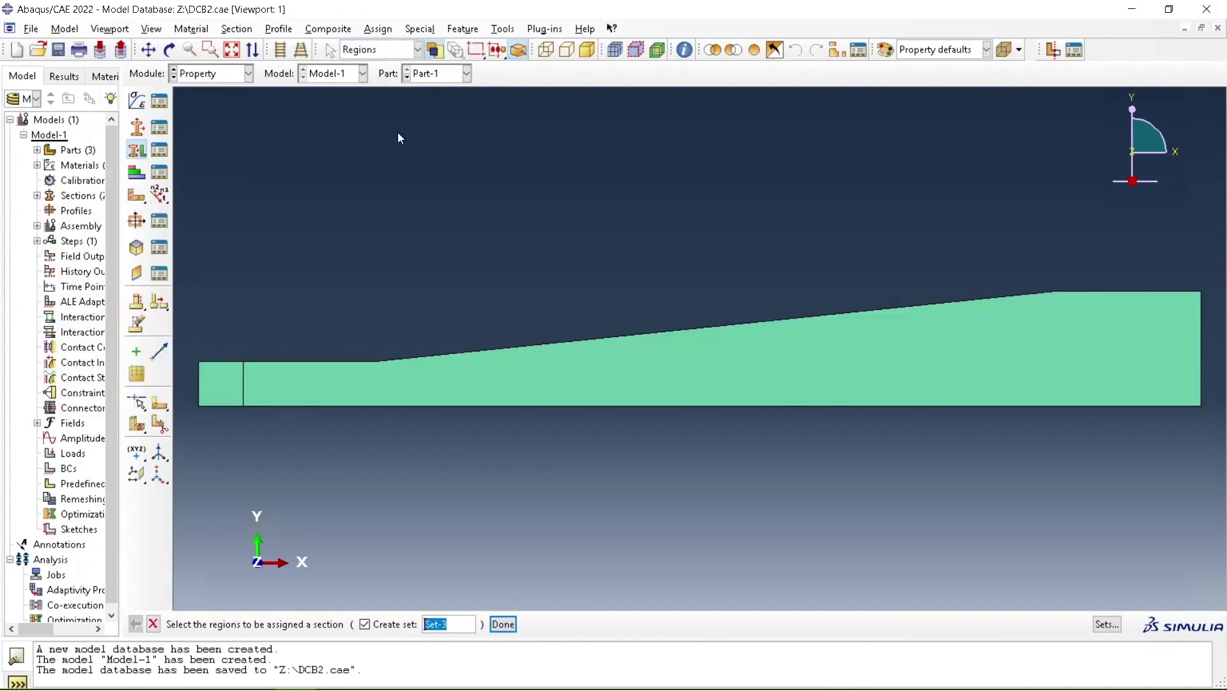
Step: Display the straight Part-2 and assign the Steel section to both of its regions
click(433, 79)
click(440, 103)
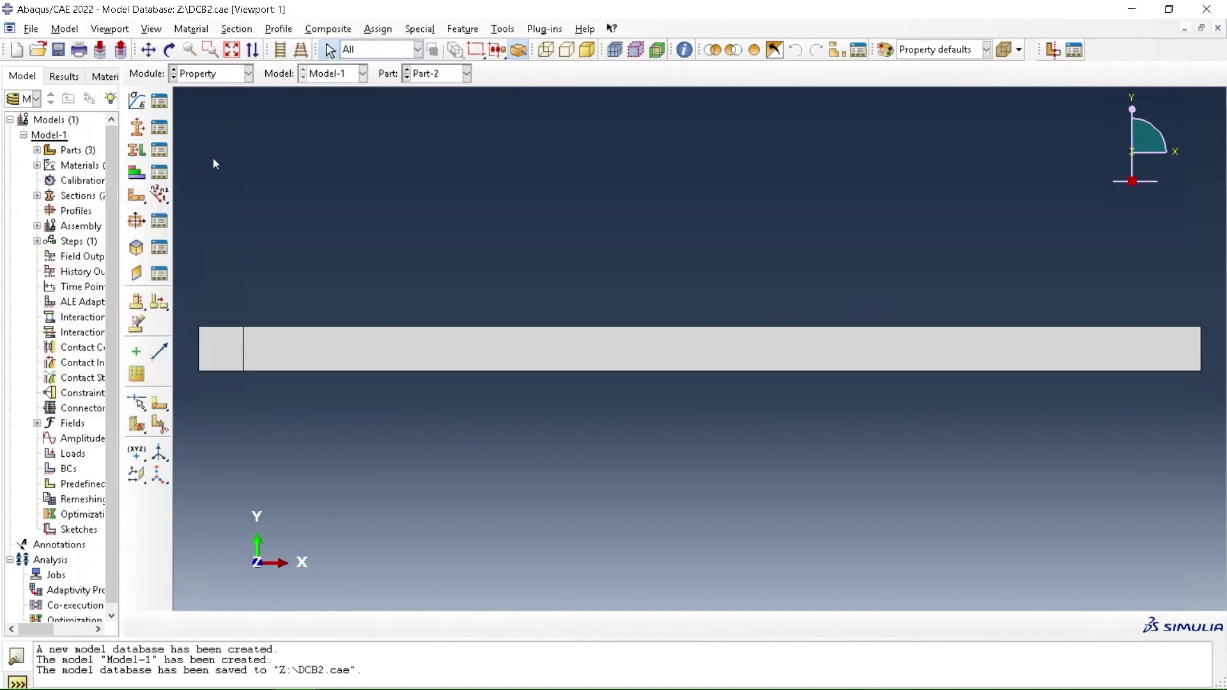
click(136, 150)
drag(218, 310, 386, 419)
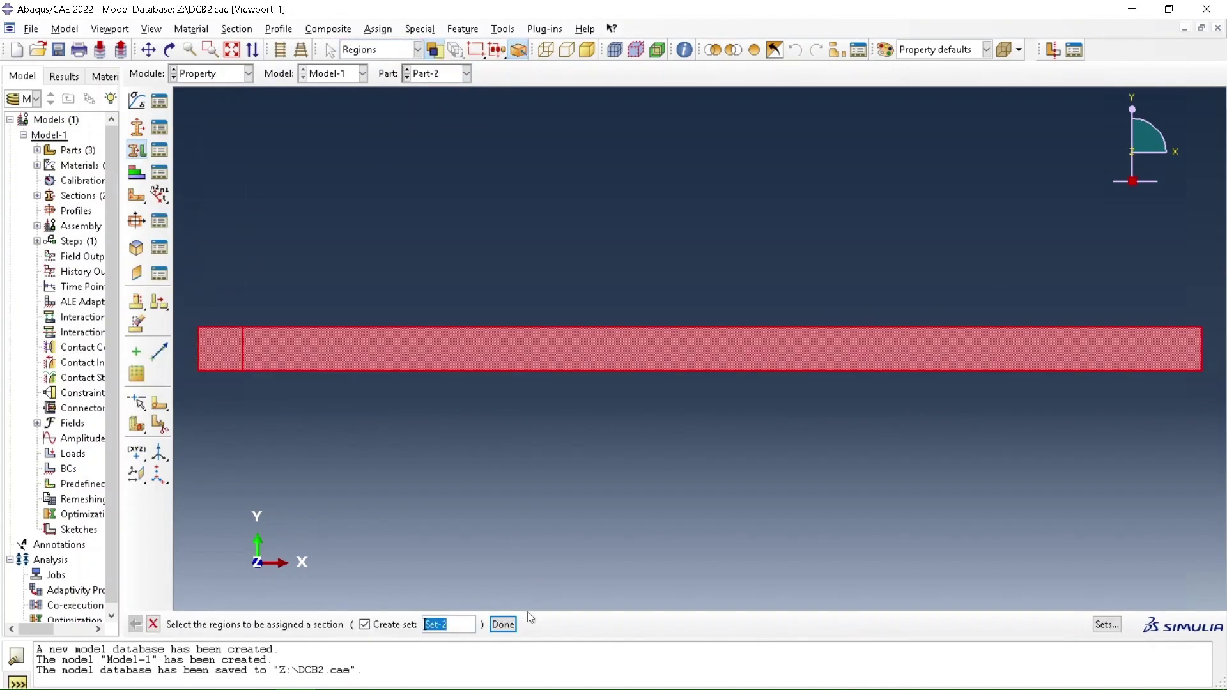
click(503, 624)
click(129, 272)
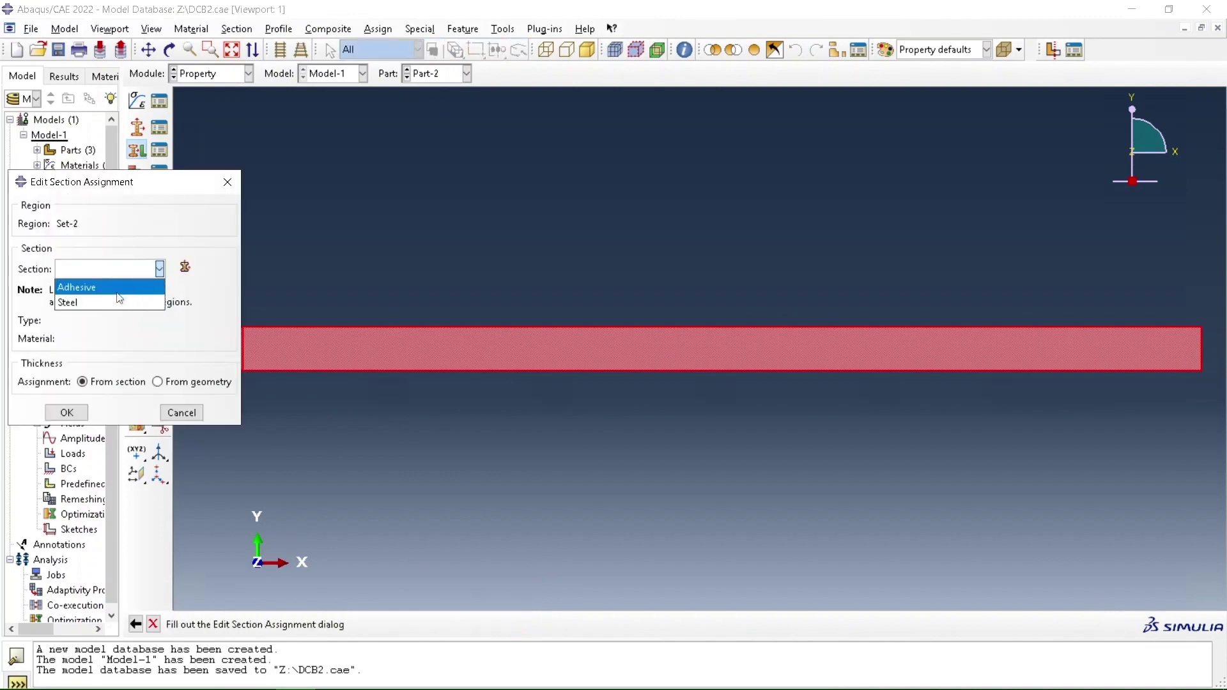
click(112, 303)
click(67, 412)
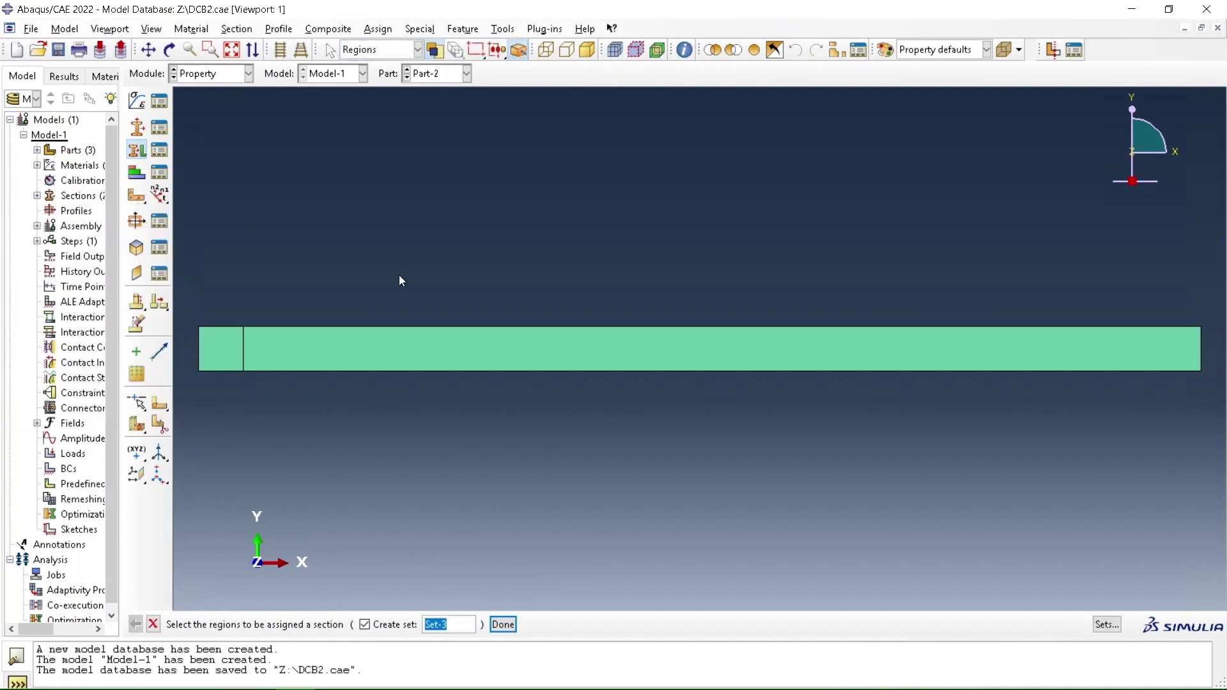
Step: In the Assembly module, create independent instances of Part-1, Part-2 and Part-3 with auto-offset from other instances
click(242, 75)
click(225, 123)
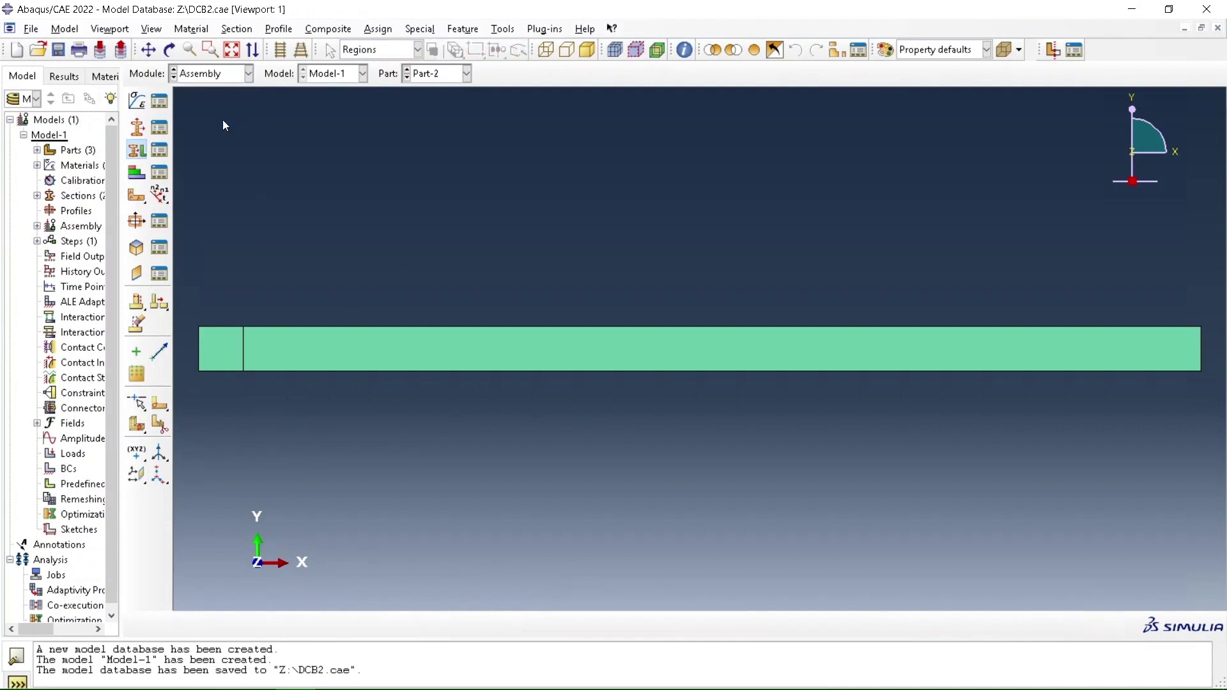
click(138, 101)
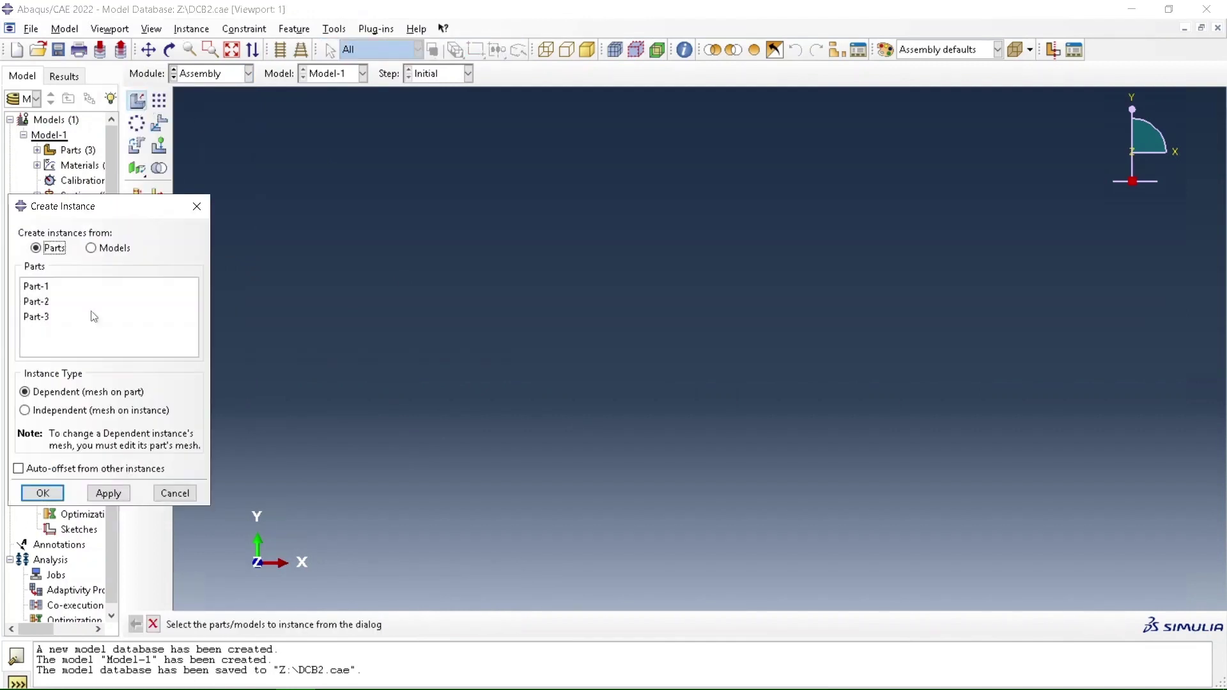
click(49, 293)
shift+click(47, 319)
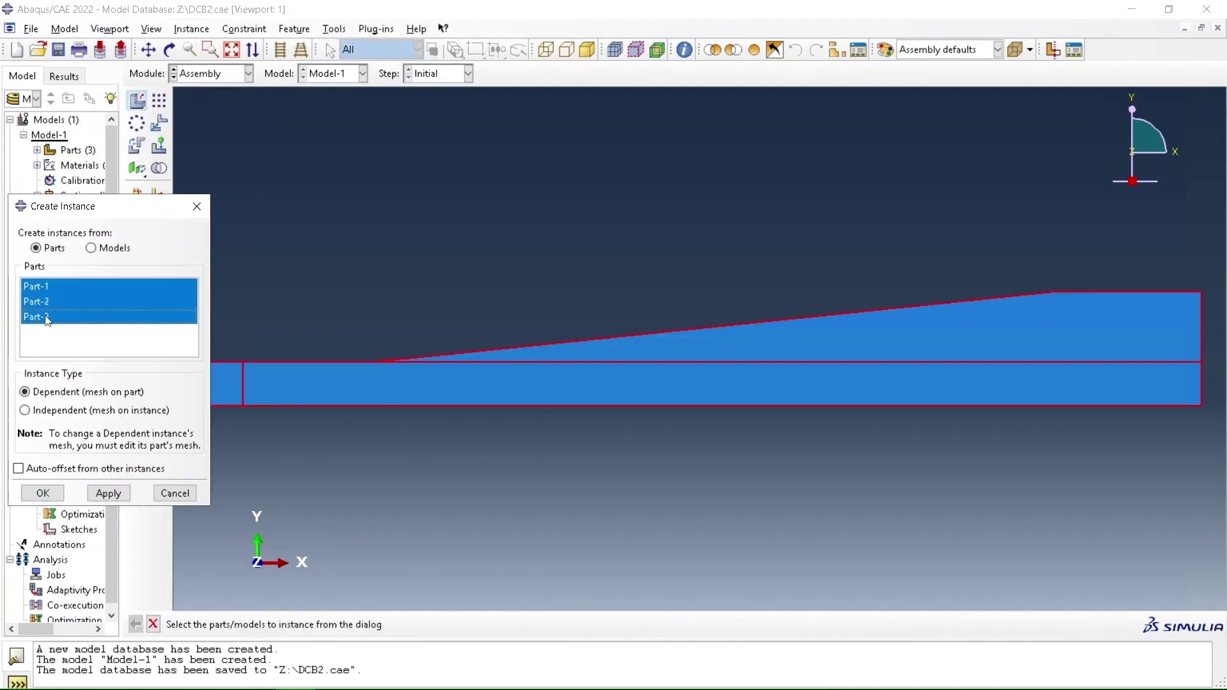
click(46, 413)
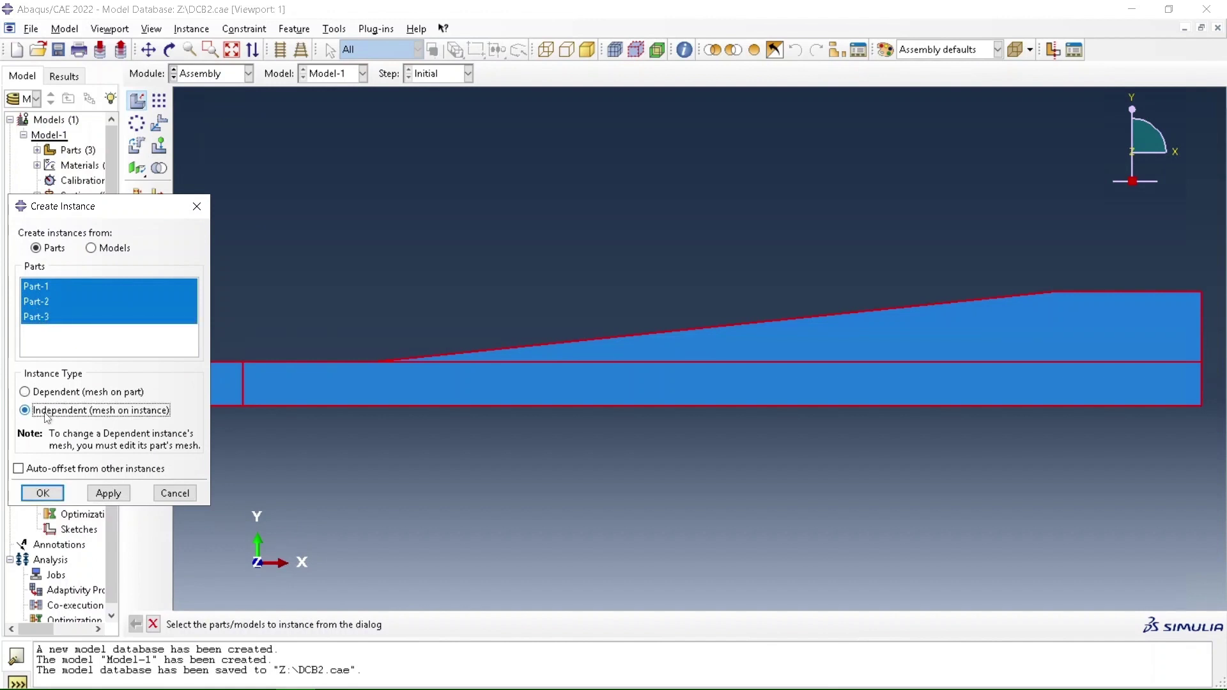
click(18, 469)
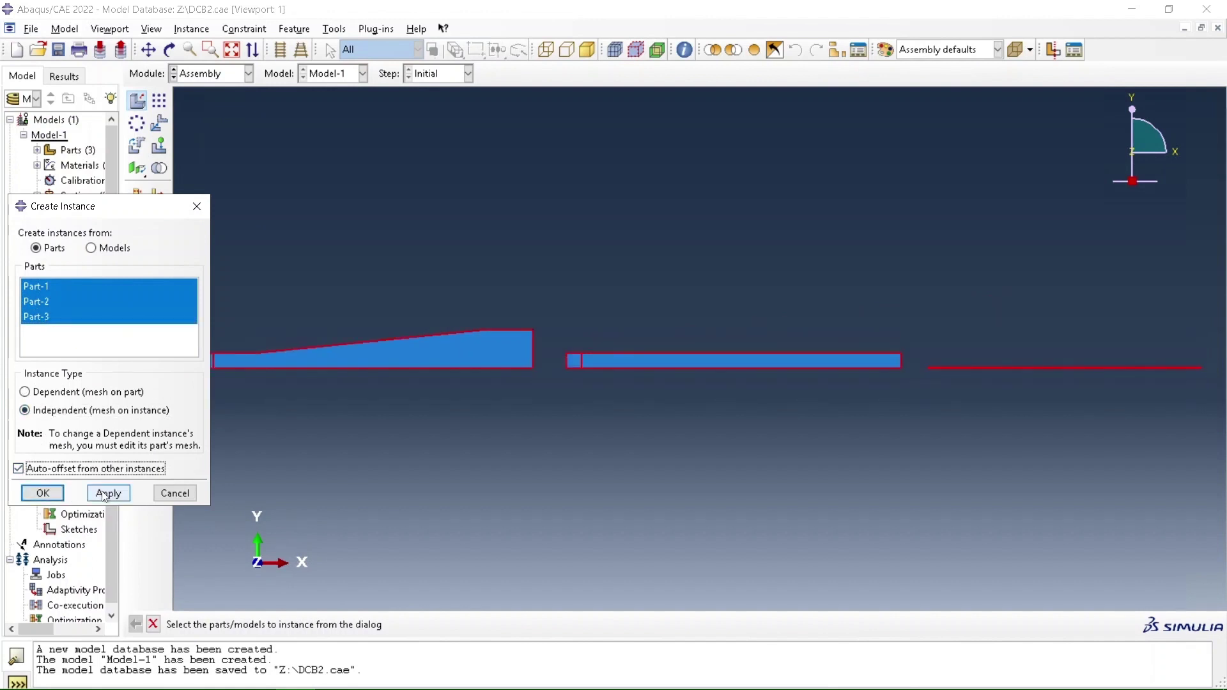
click(60, 494)
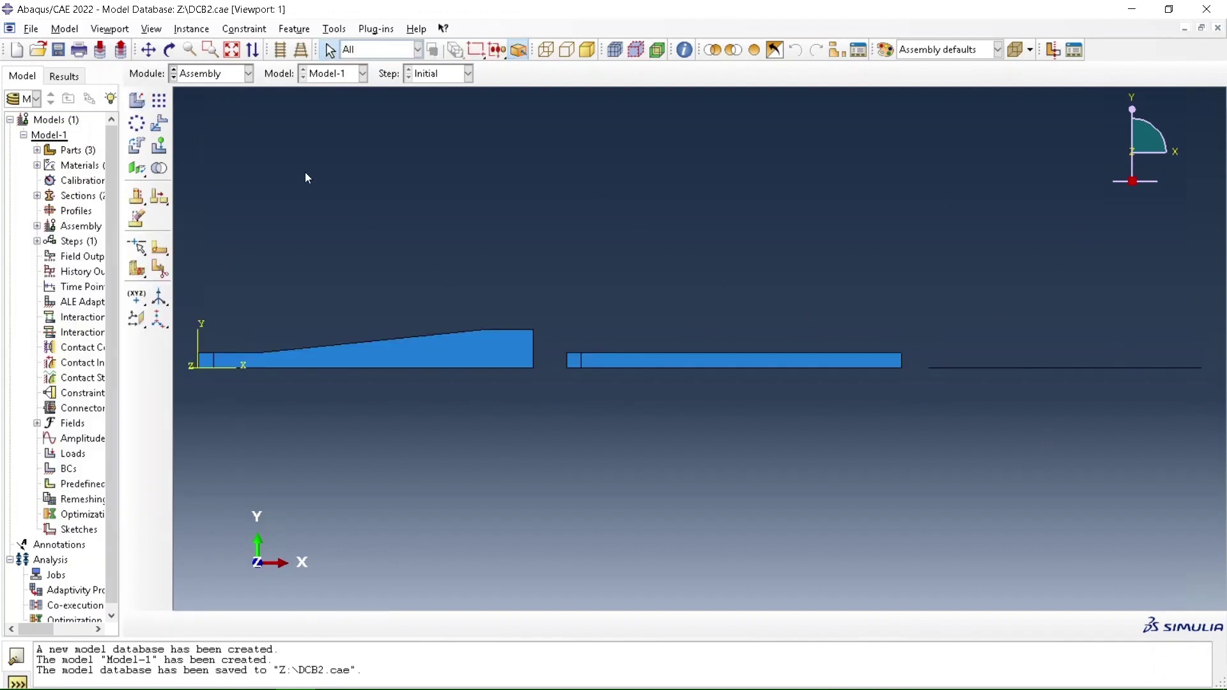
Step: Translate the thin adhesive layer instance so its upper-right corner meets the tapered beam's lower-right corner
click(158, 118)
click(1043, 368)
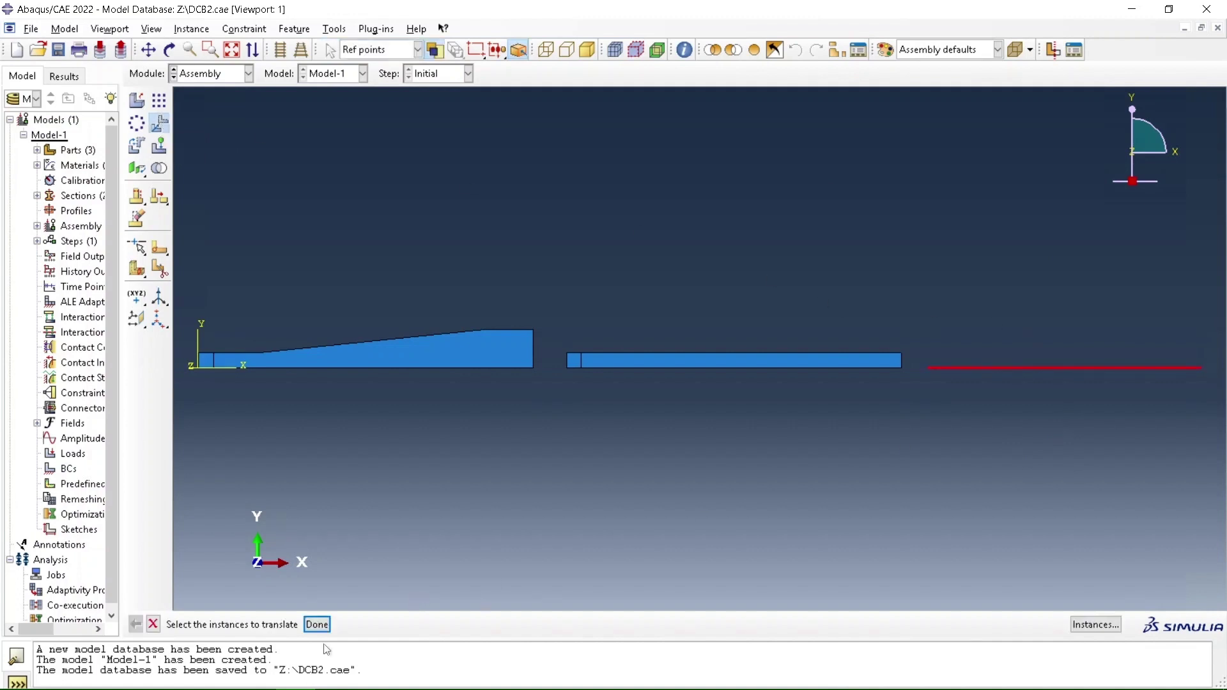
click(317, 625)
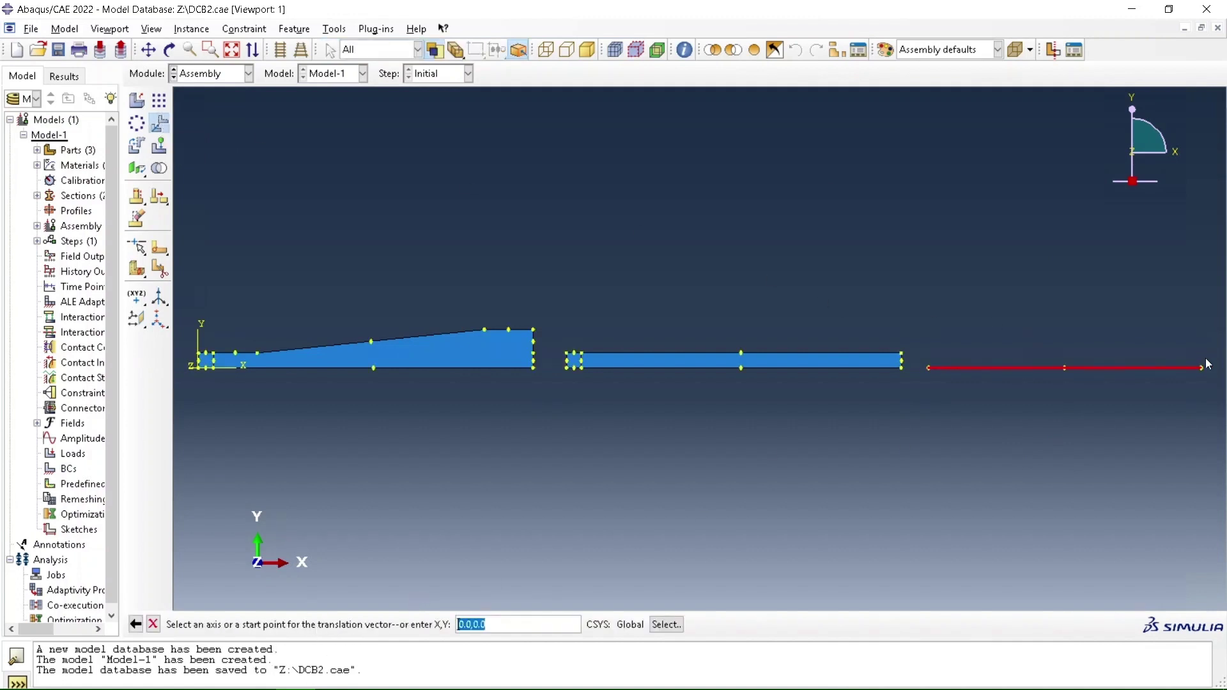
scroll(1208, 364, up, 5)
scroll(1126, 460, down, 3)
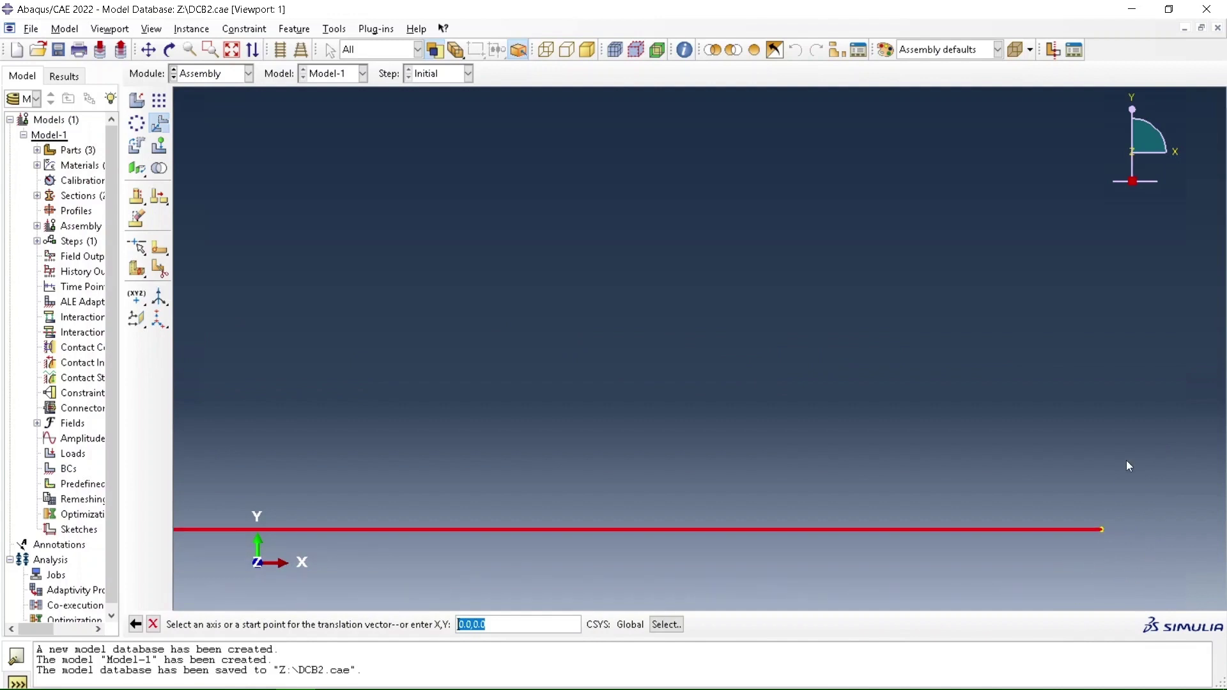
scroll(1109, 553, up, 5)
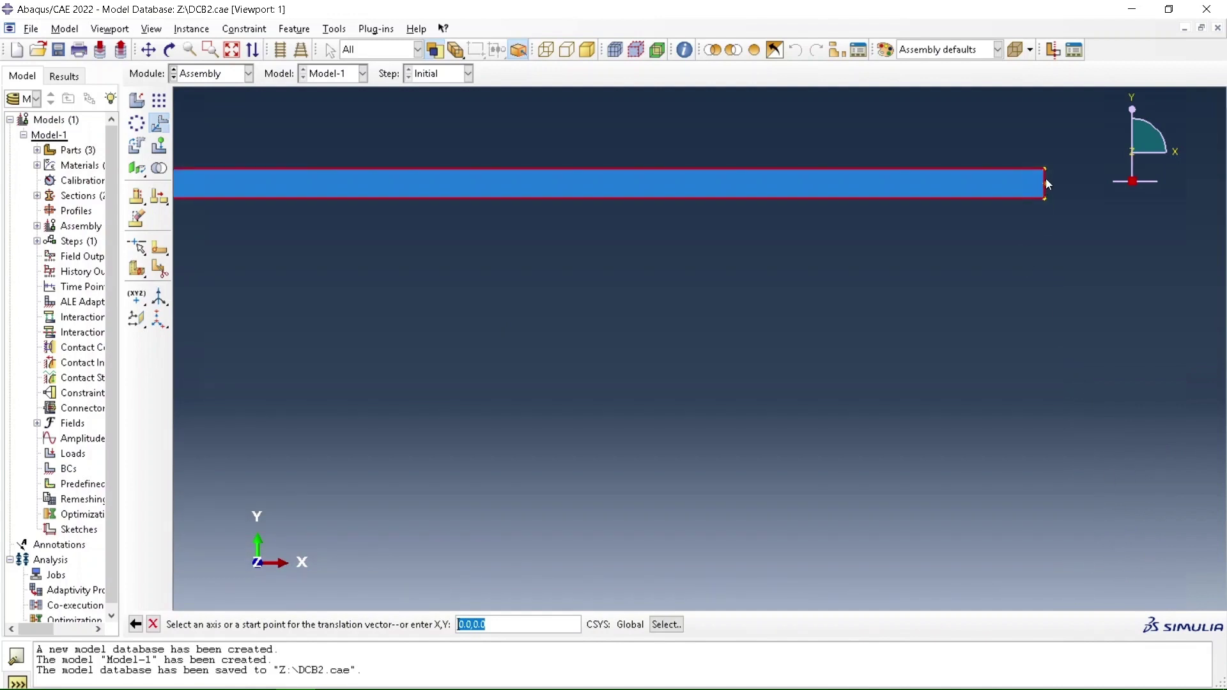
click(1043, 170)
scroll(1028, 244, down, 5)
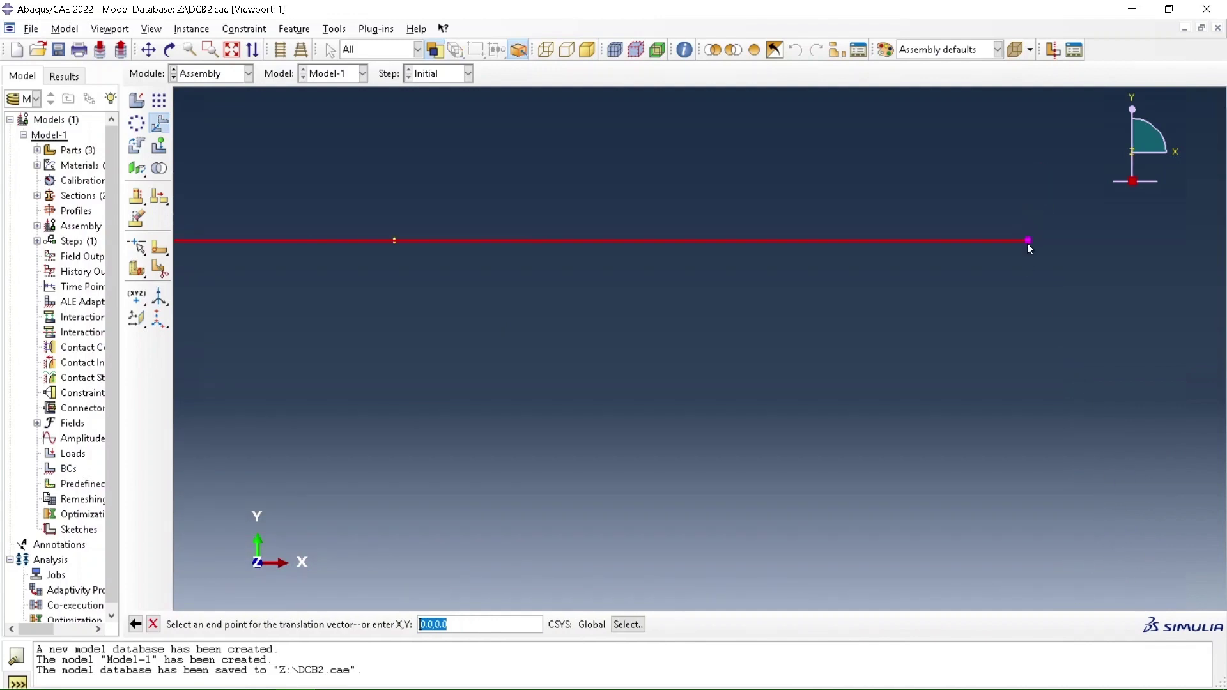
scroll(966, 239, up, 3)
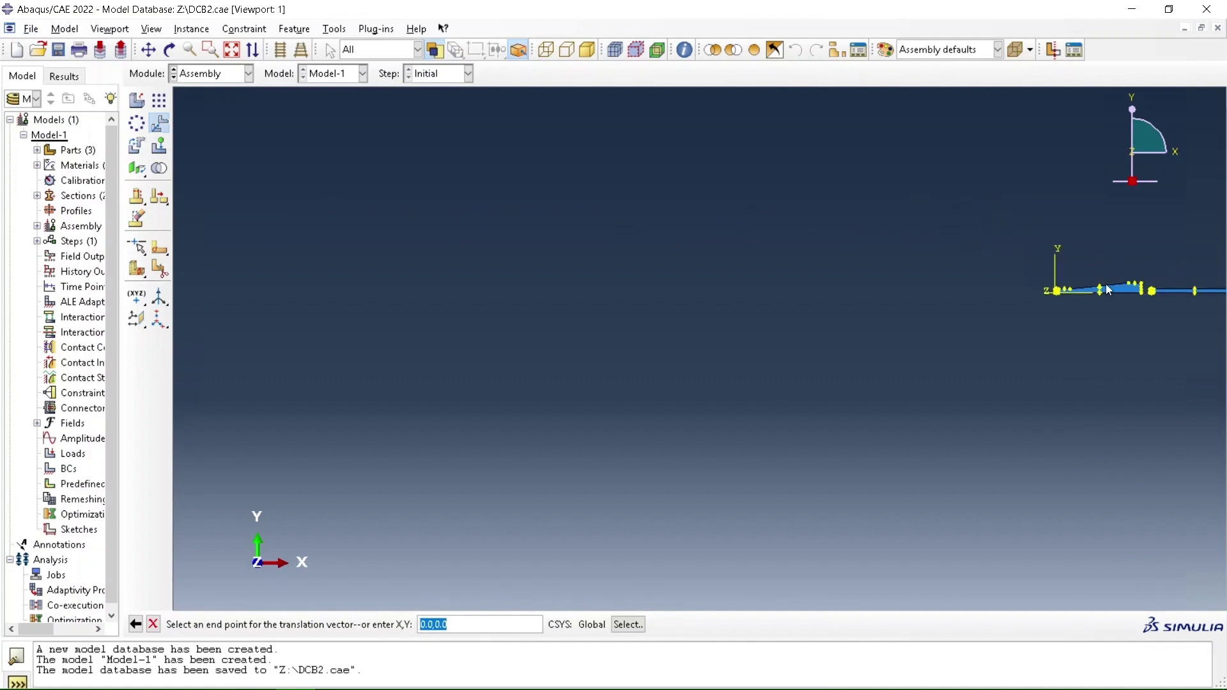
scroll(1179, 264, up, 4)
scroll(1180, 264, up, 2)
scroll(1208, 262, down, 3)
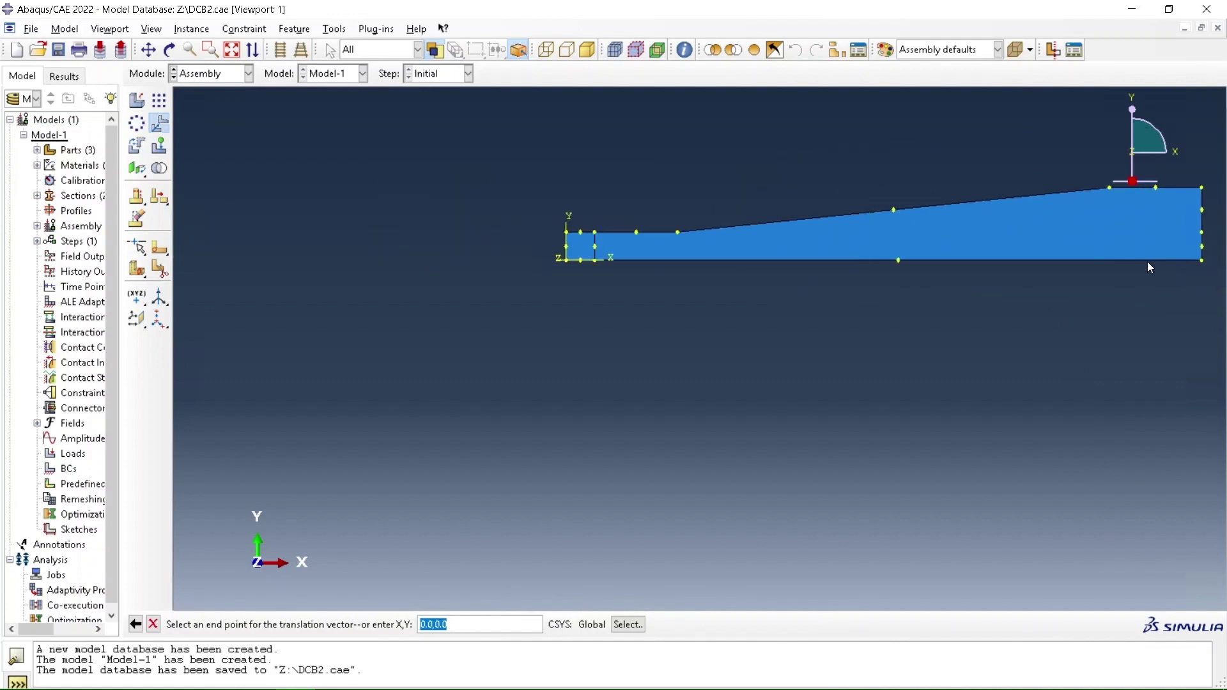
scroll(1215, 261, up, 4)
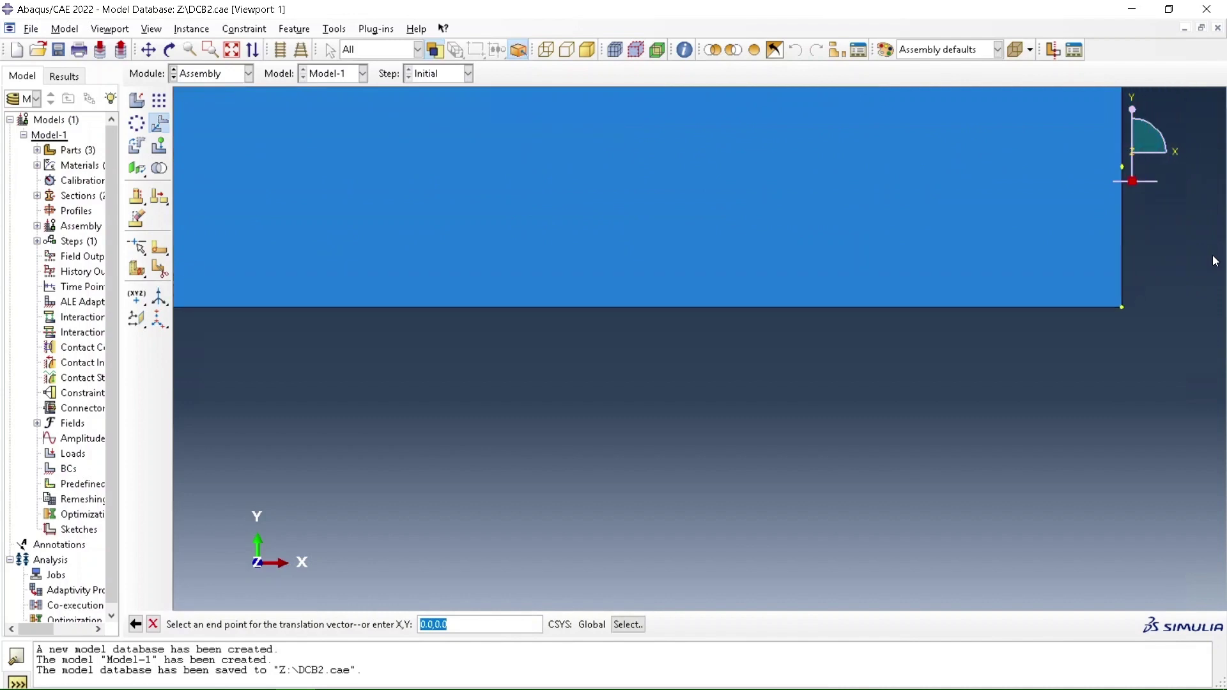
click(1123, 308)
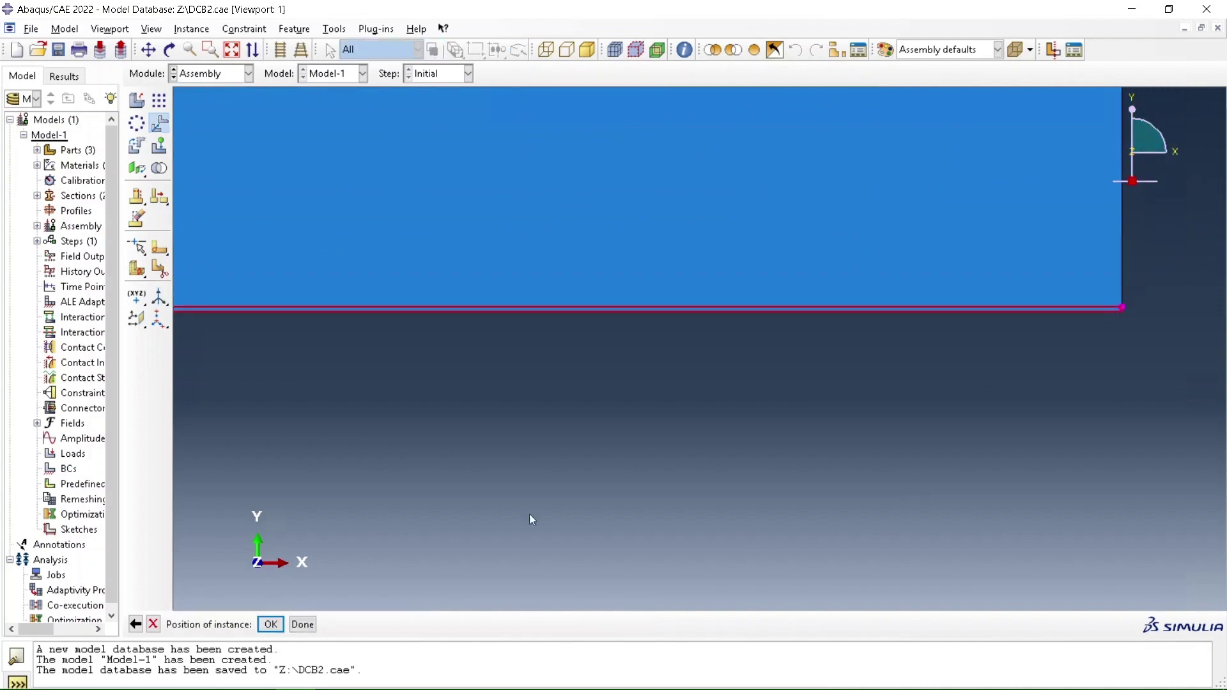
click(277, 623)
Step: Translate the straight beam instance so its upper-right corner meets the adhesive layer's lower-right corner
scroll(894, 185, down, 4)
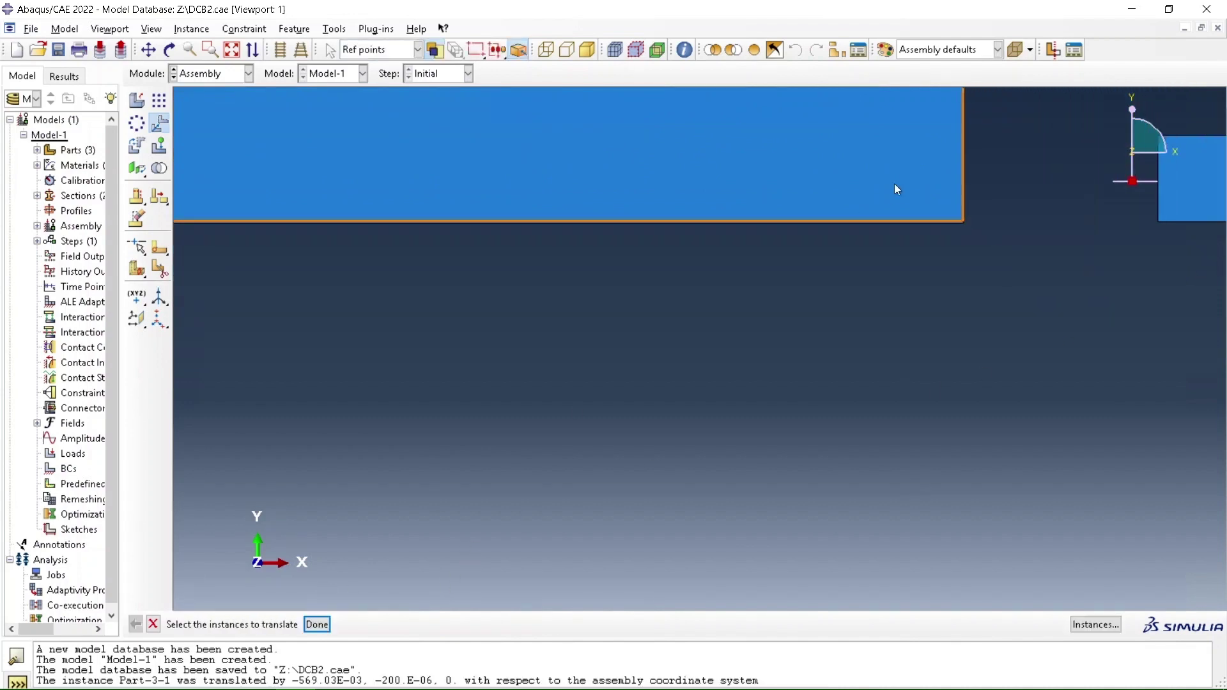
scroll(895, 183, down, 2)
click(1063, 186)
click(317, 624)
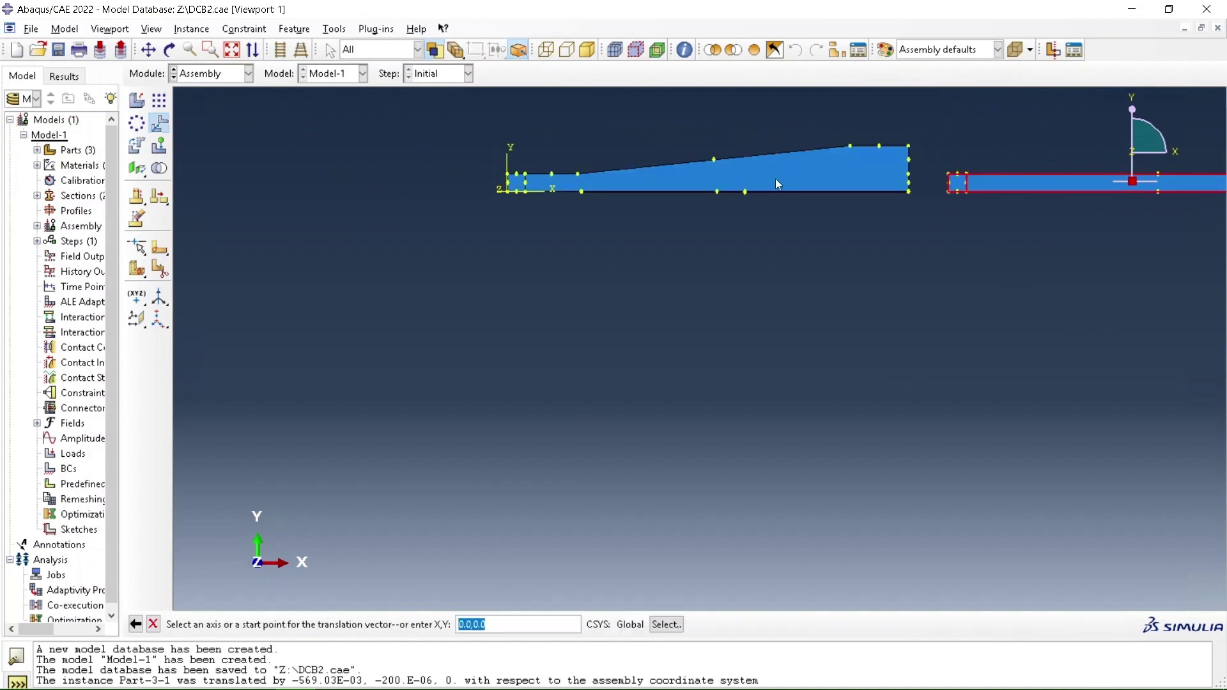
scroll(778, 184, down, 3)
scroll(1104, 177, down, 2)
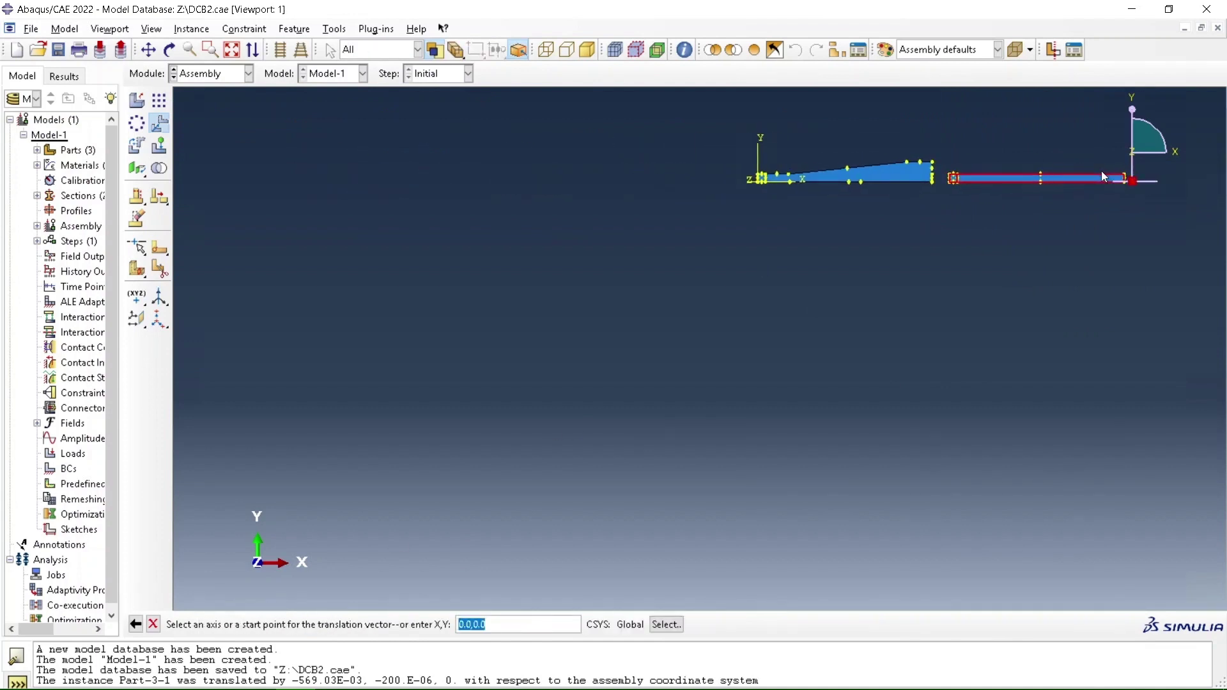
click(1124, 175)
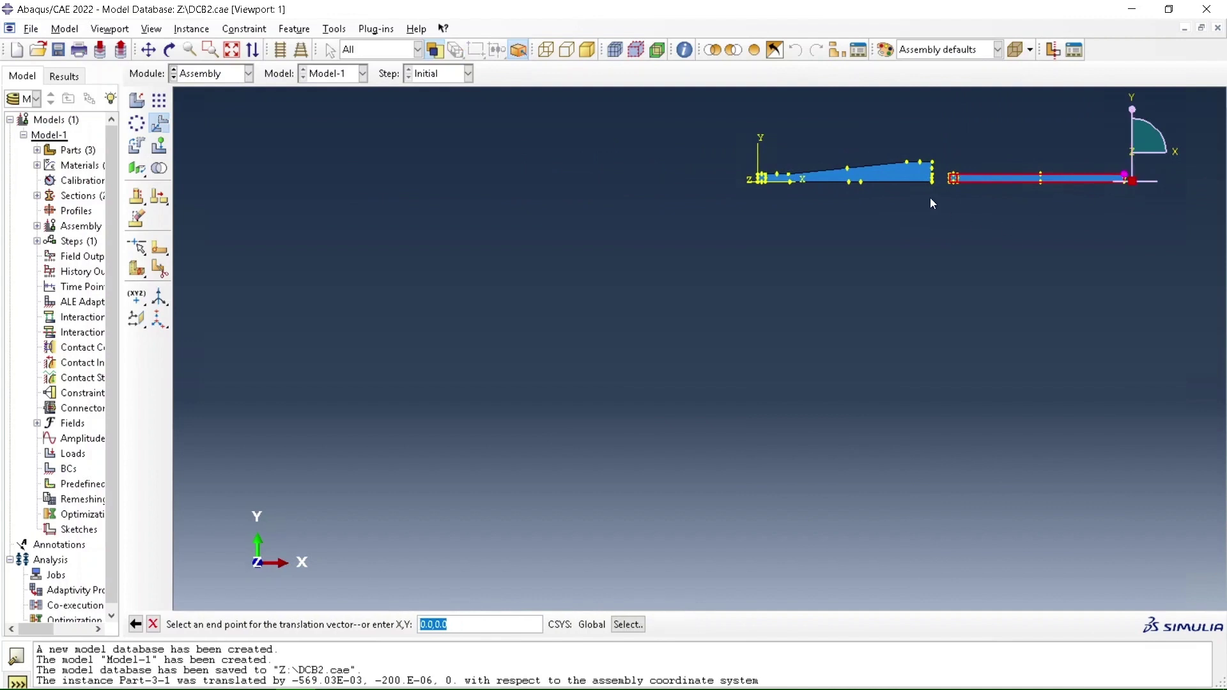
scroll(934, 205, up, 5)
scroll(977, 247, up, 4)
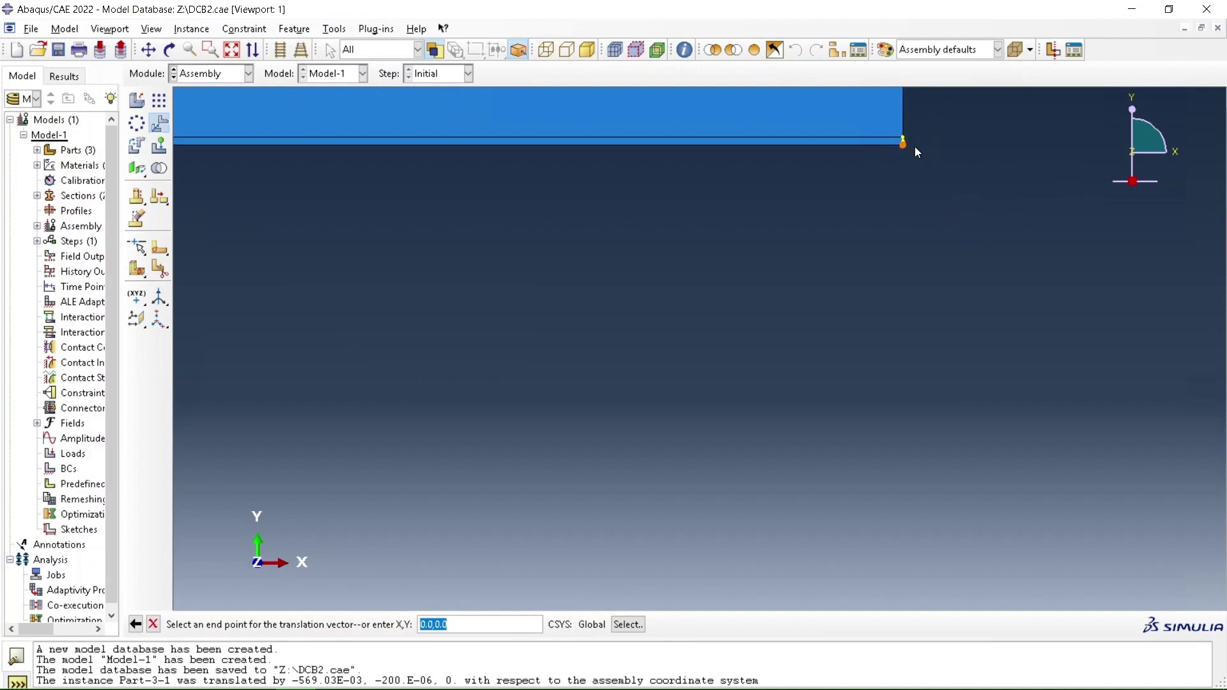
click(903, 146)
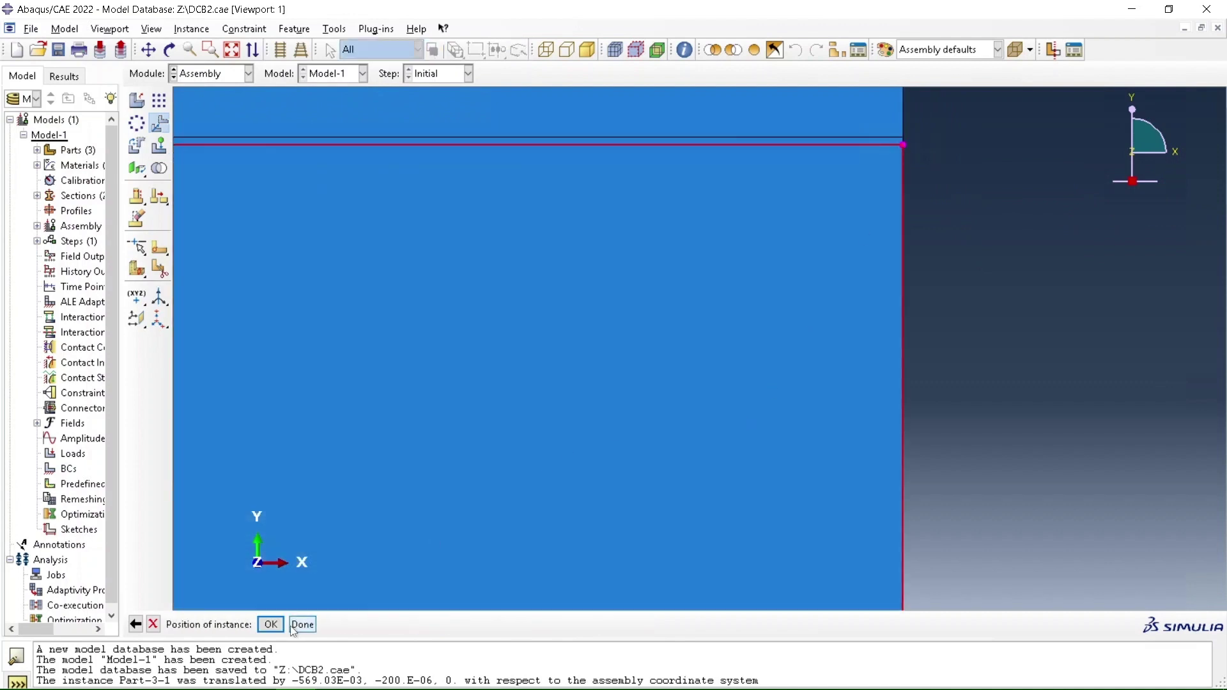
click(270, 624)
scroll(950, 205, down, 4)
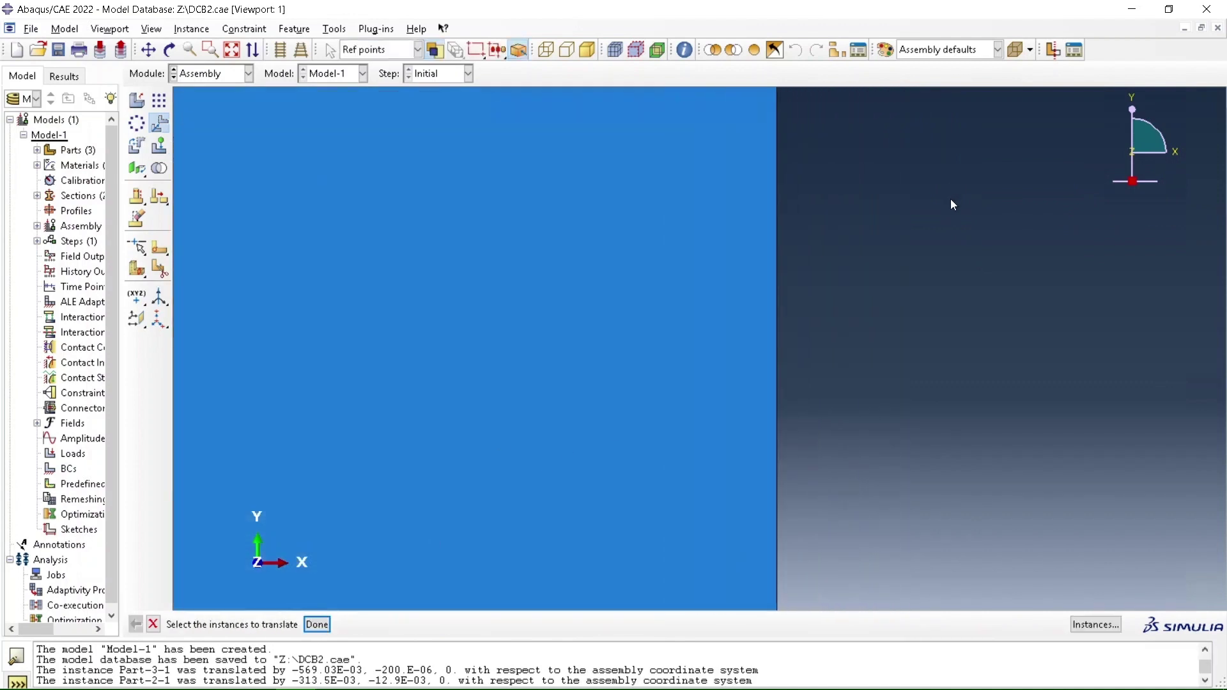
scroll(776, 117, up, 4)
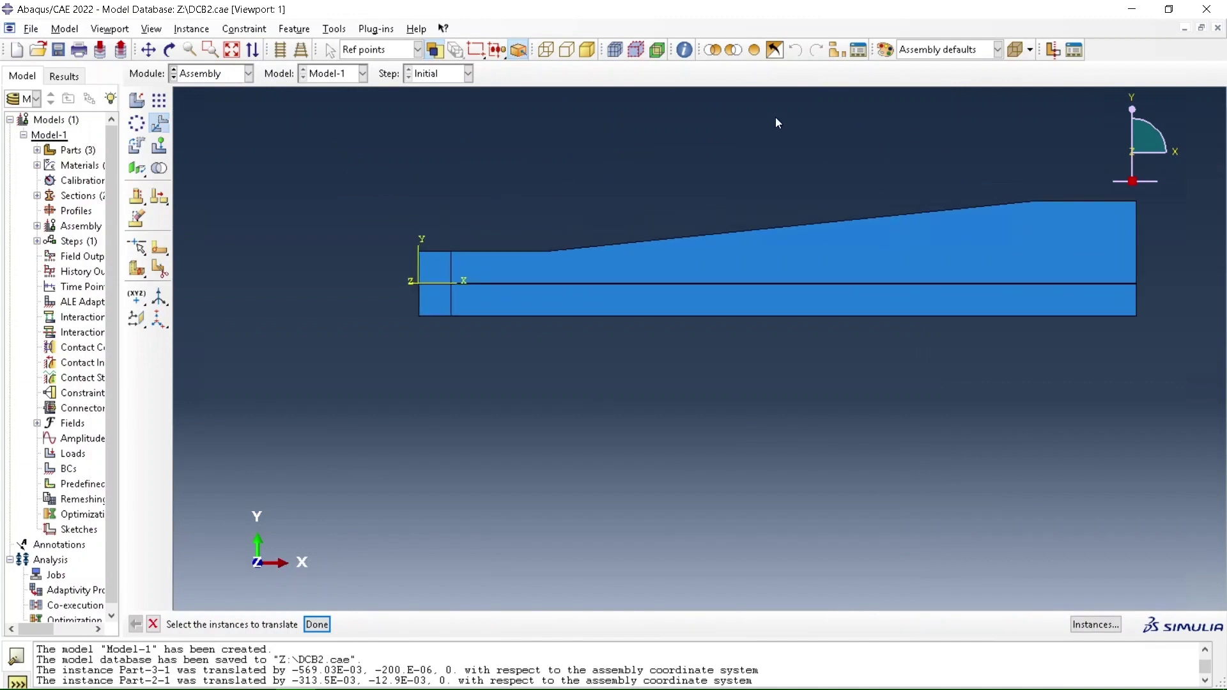
scroll(1073, 134, up, 2)
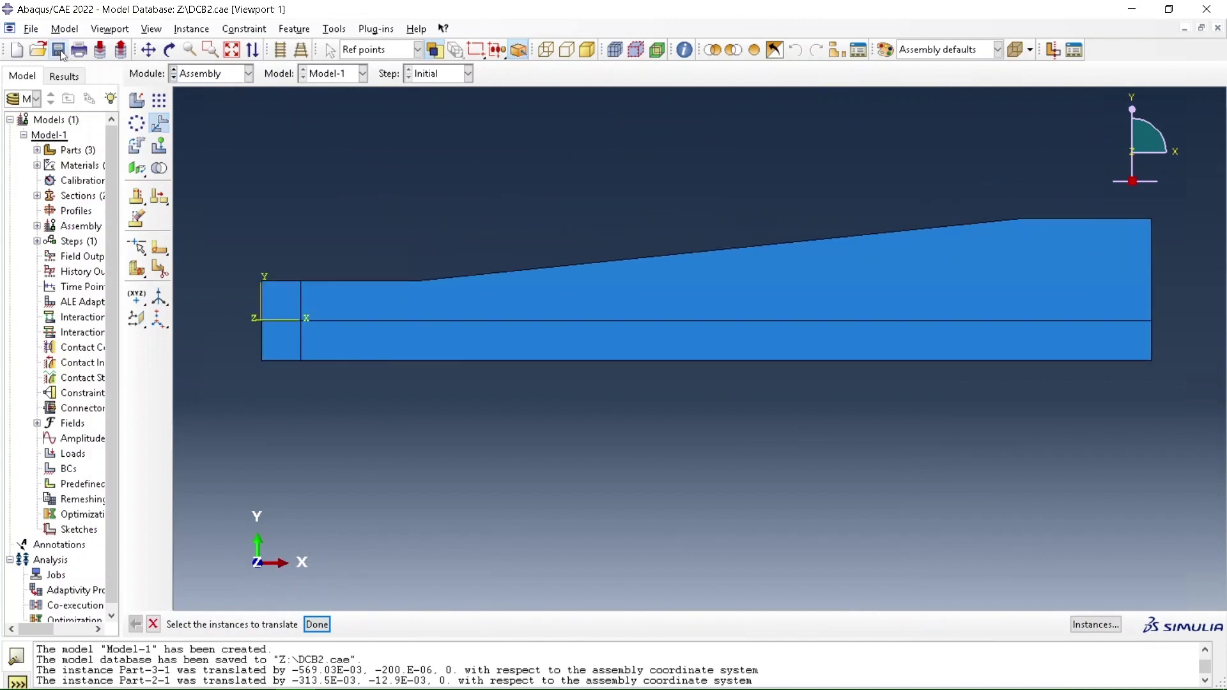
Step: In the Step module, create a Static, General step named Step-1 after Initial with Nlgeom on
click(232, 73)
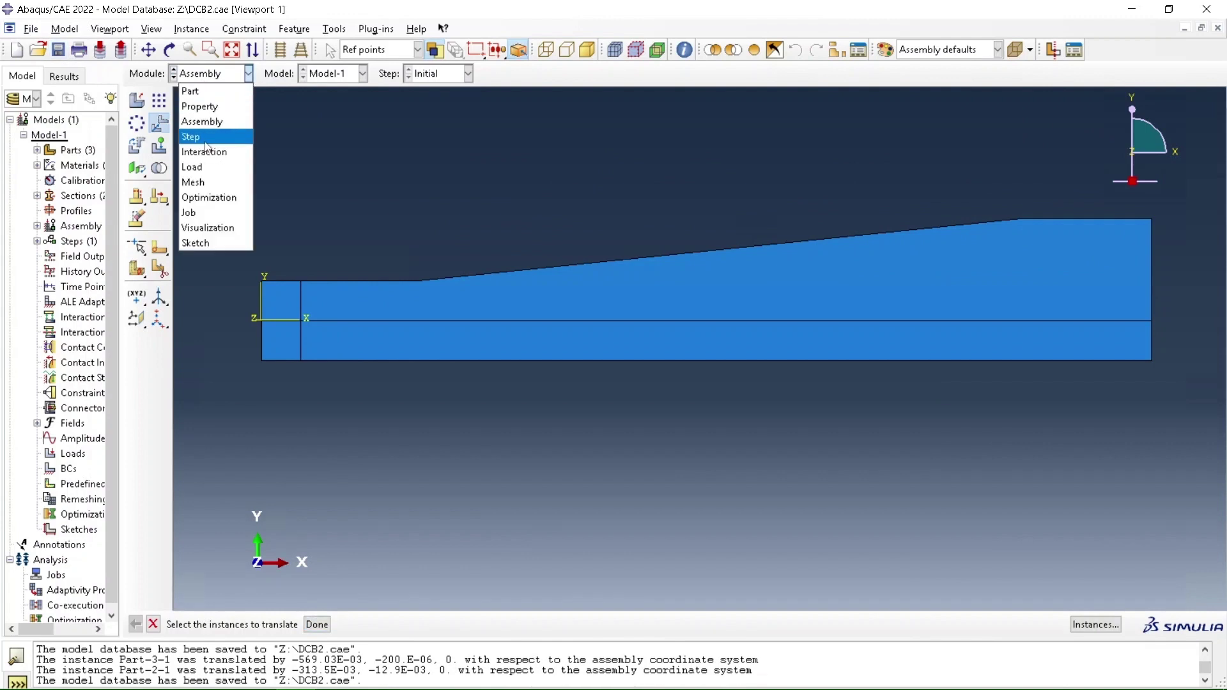
click(246, 135)
click(161, 104)
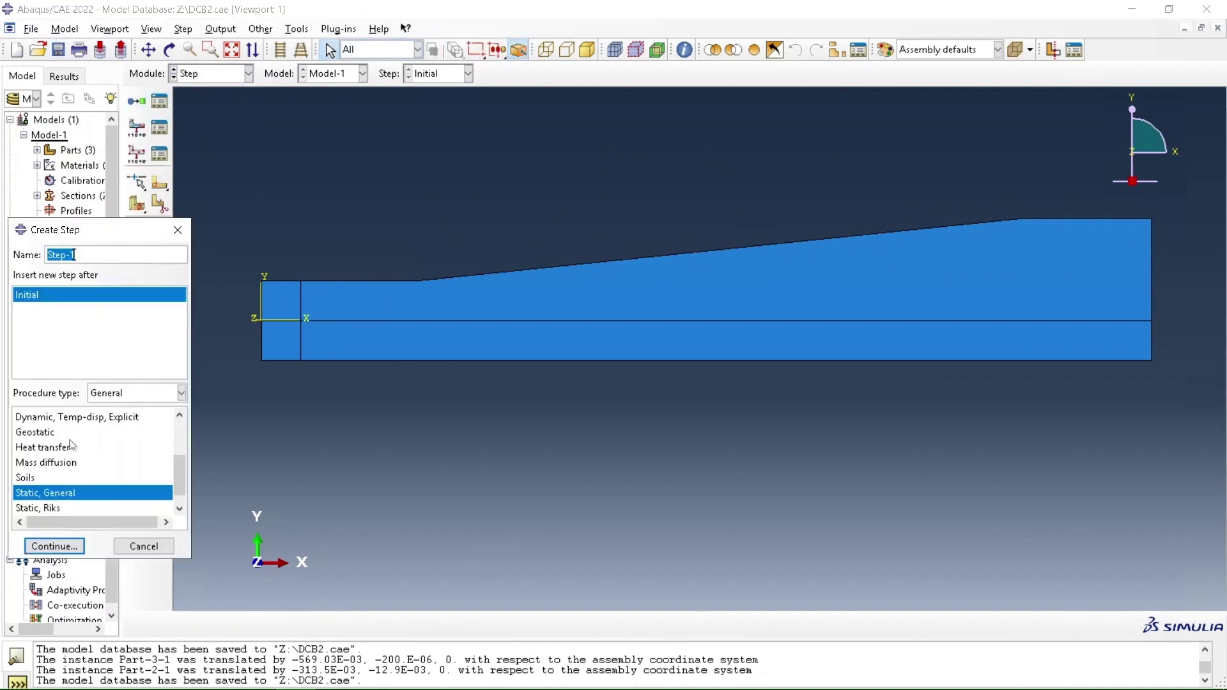
click(53, 546)
click(70, 234)
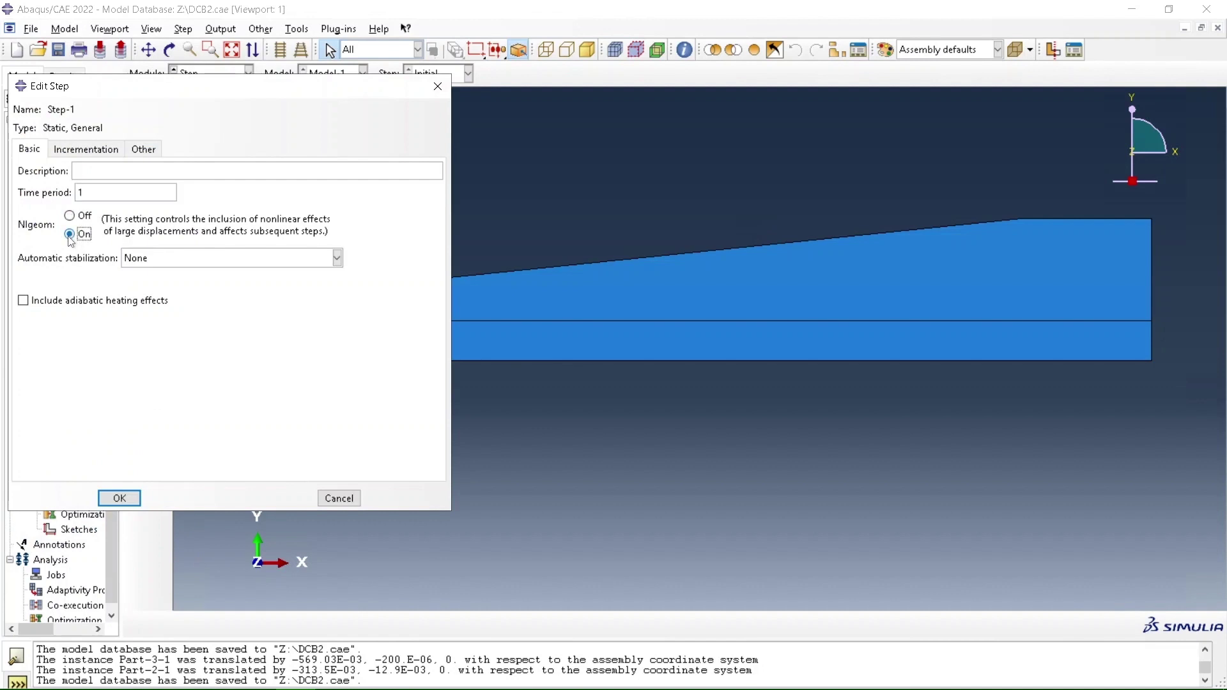
click(131, 501)
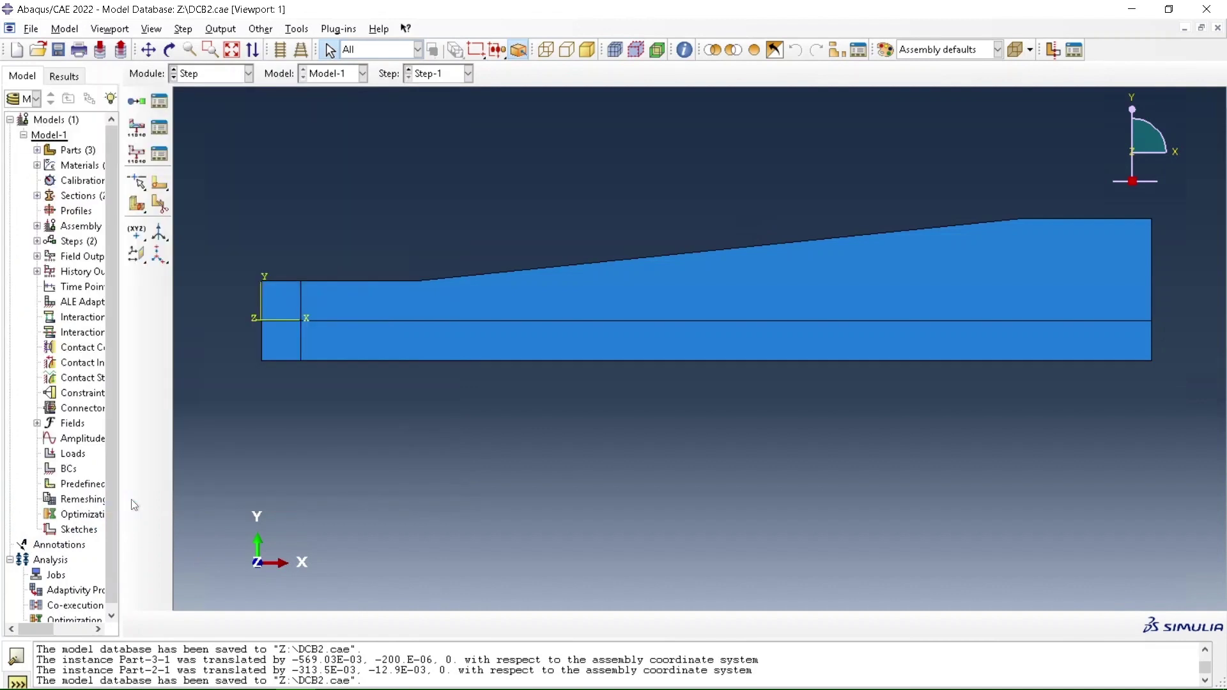
Step: Create field output request F-Output-2 for Step-1 with the failure/fracture variables DBT, ENRRT, EFENRRTR and BDSTAT
click(139, 139)
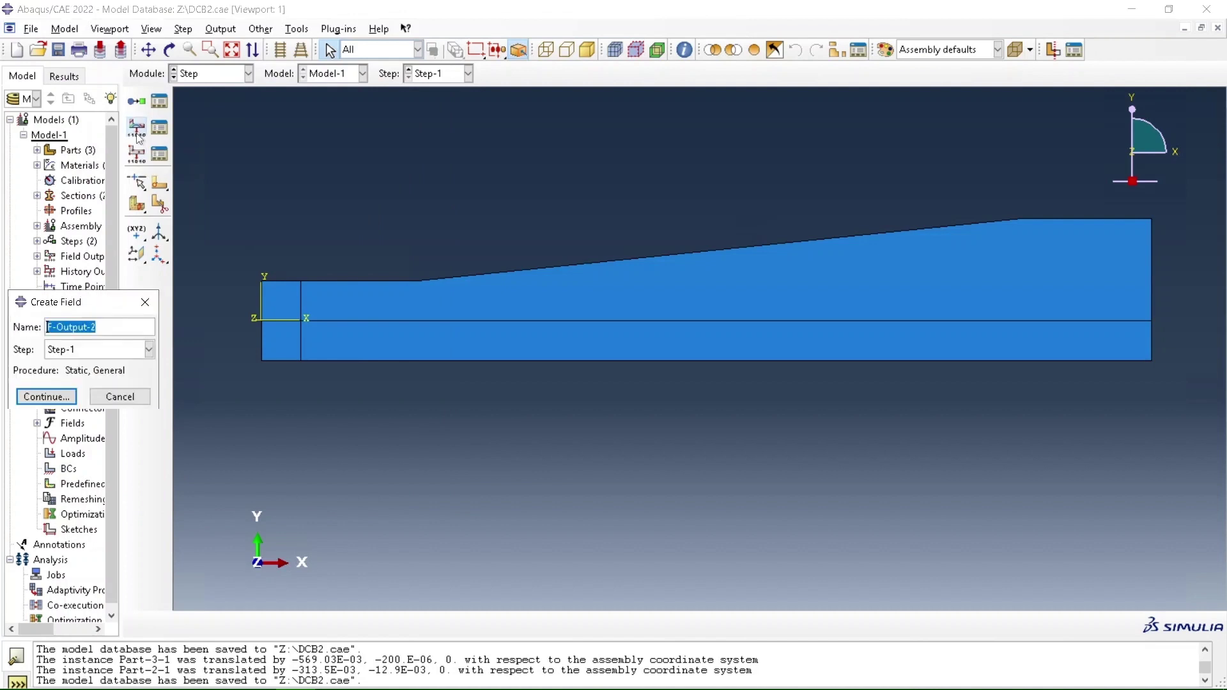
click(58, 396)
scroll(80, 392, down, 2)
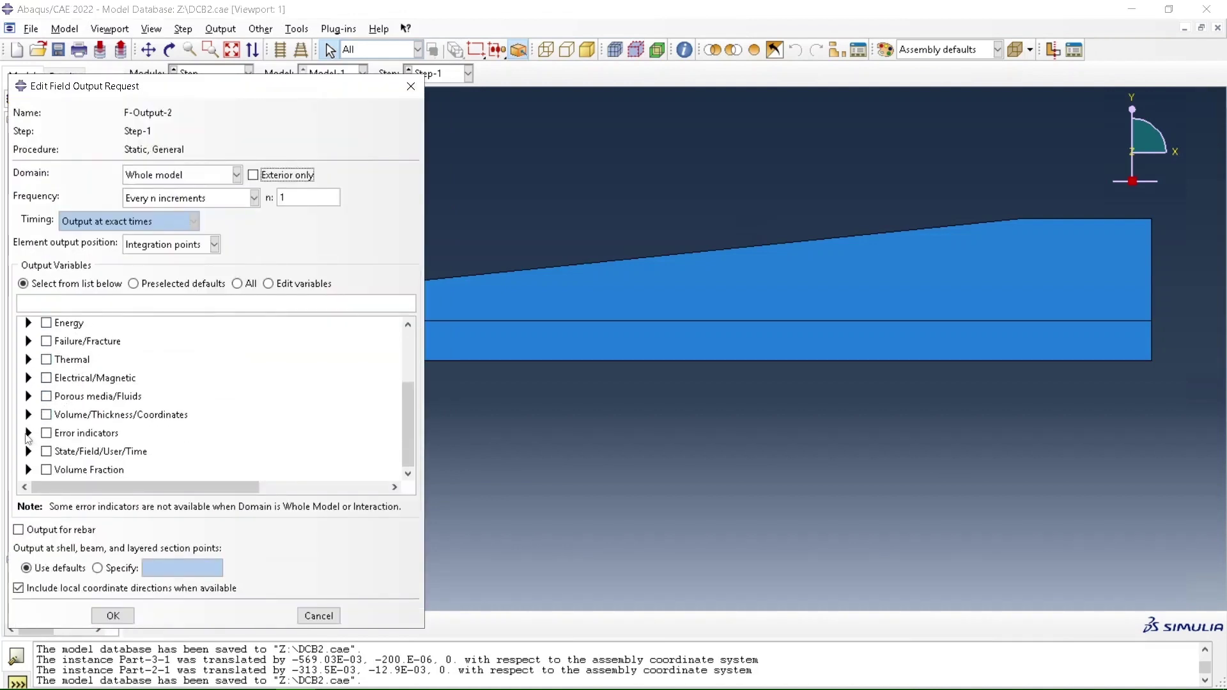
scroll(41, 381, up, 1)
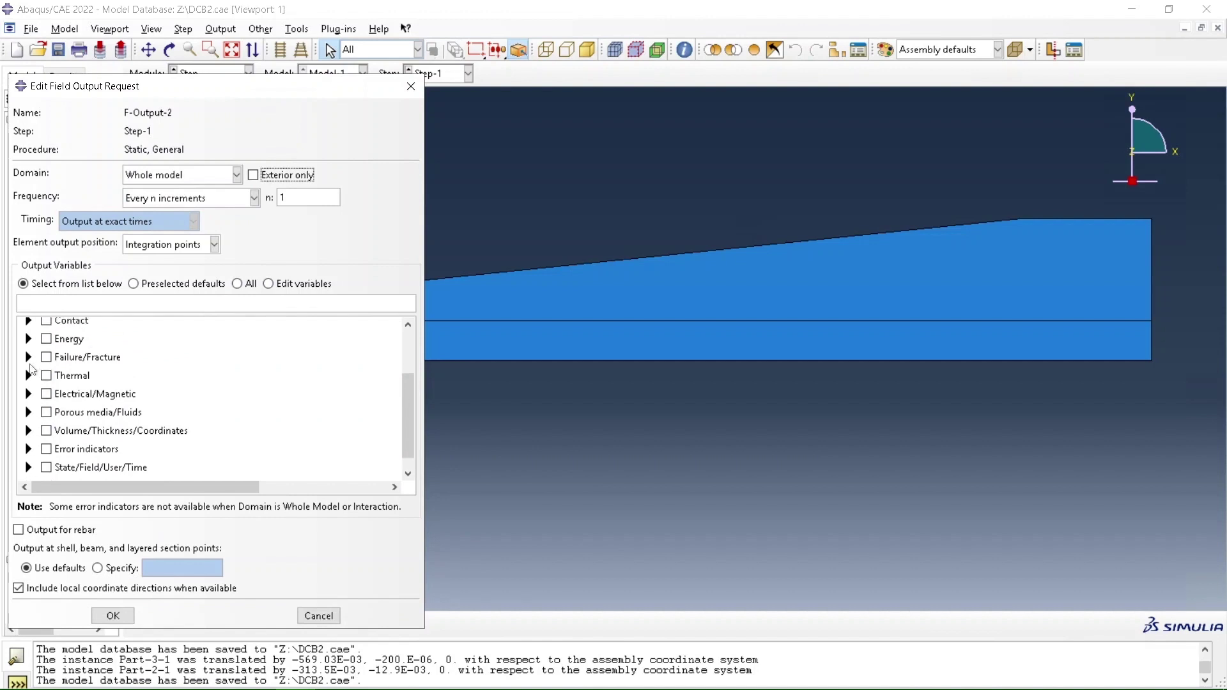
click(28, 359)
scroll(76, 412, down, 3)
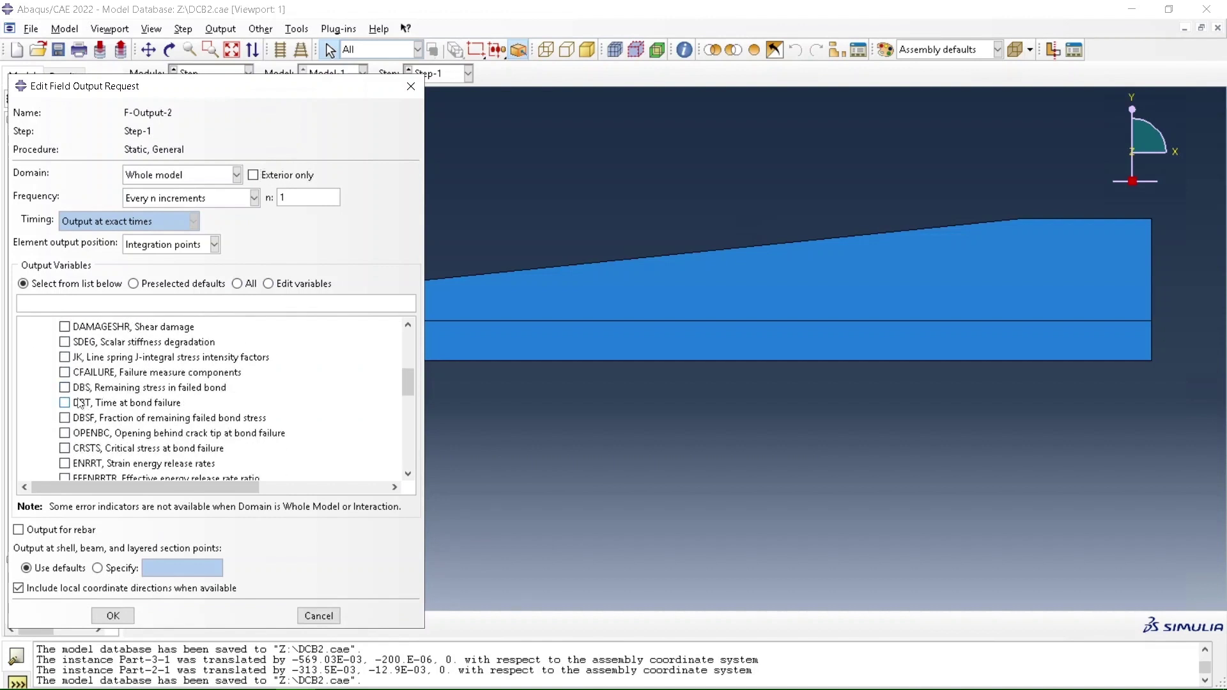
click(65, 464)
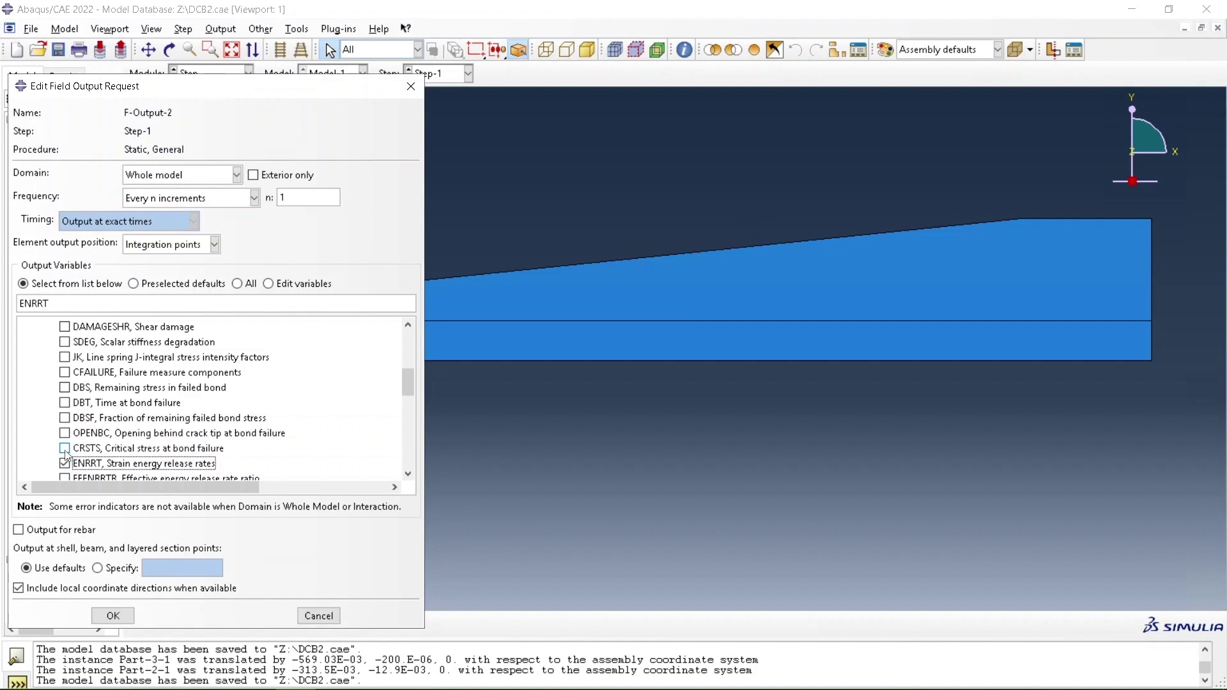
click(64, 478)
click(64, 403)
scroll(69, 407, down, 2)
click(66, 388)
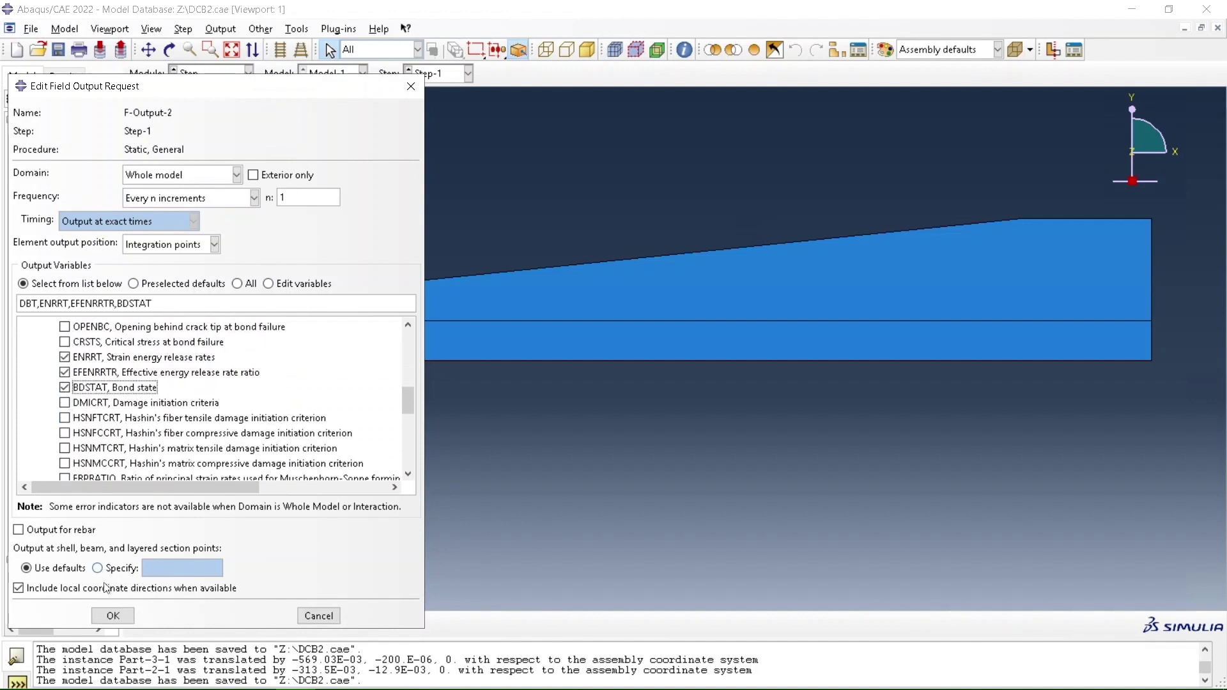
click(123, 620)
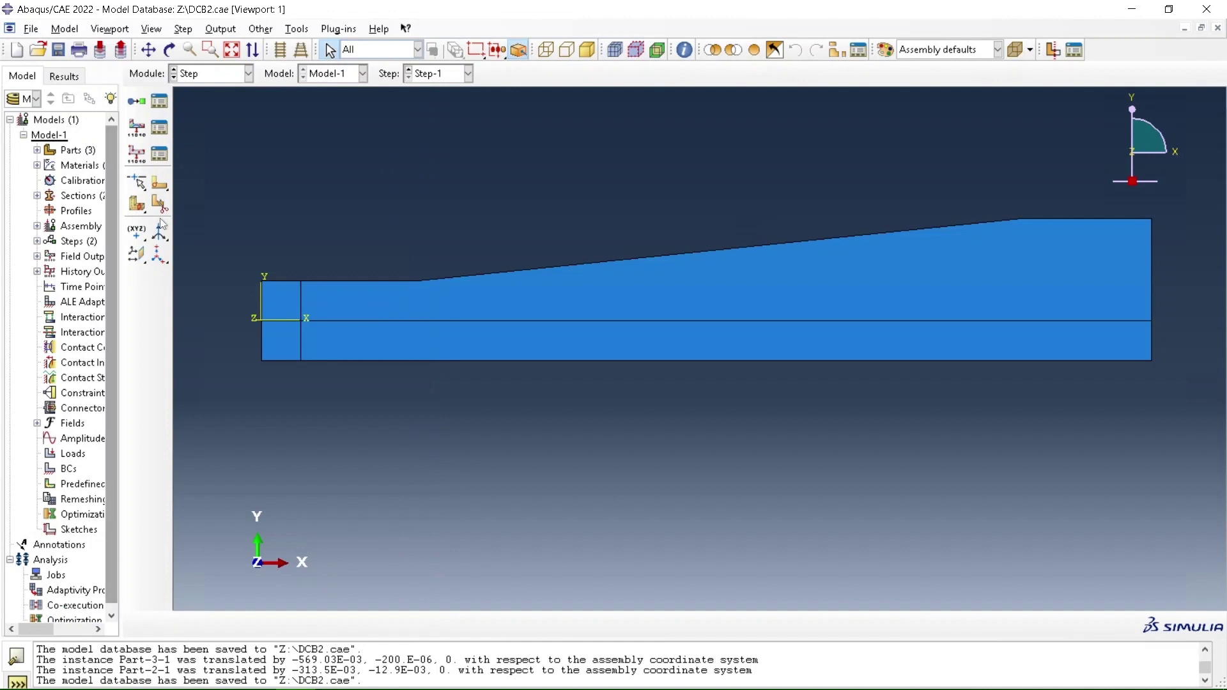
Step: In the Interaction module, hide the tapered and straight beam instances, leaving only the adhesive layer displayed
click(246, 74)
click(204, 154)
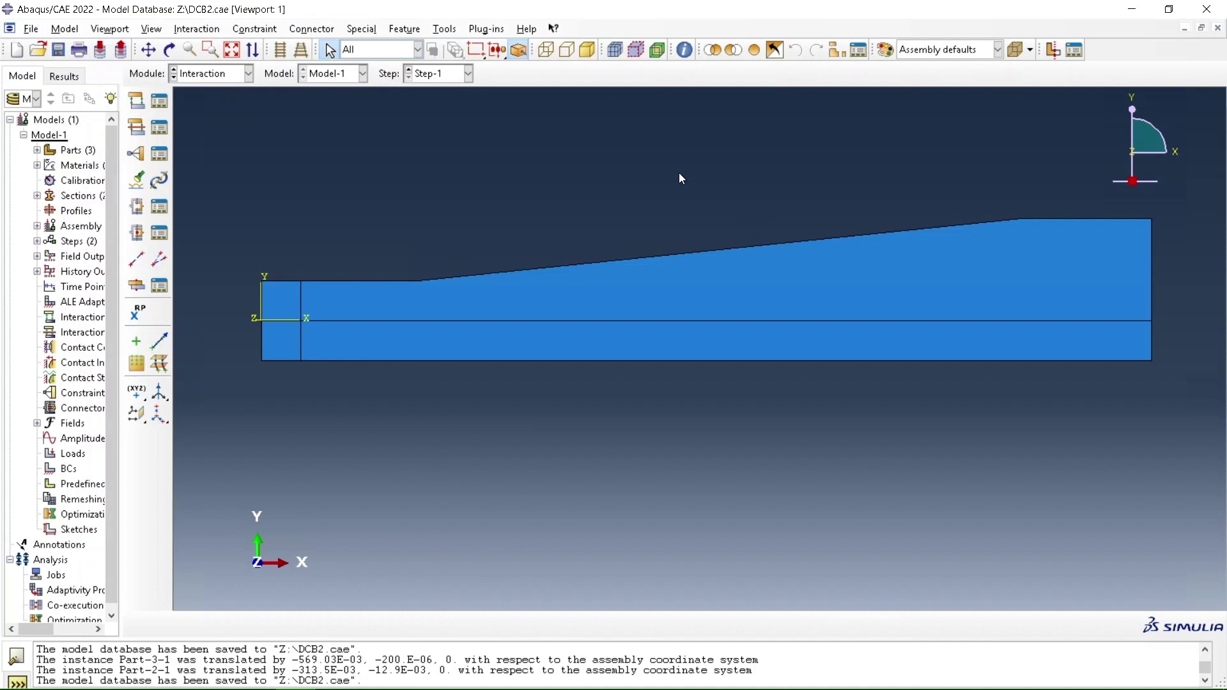
shift+click(409, 296)
shift+click(343, 346)
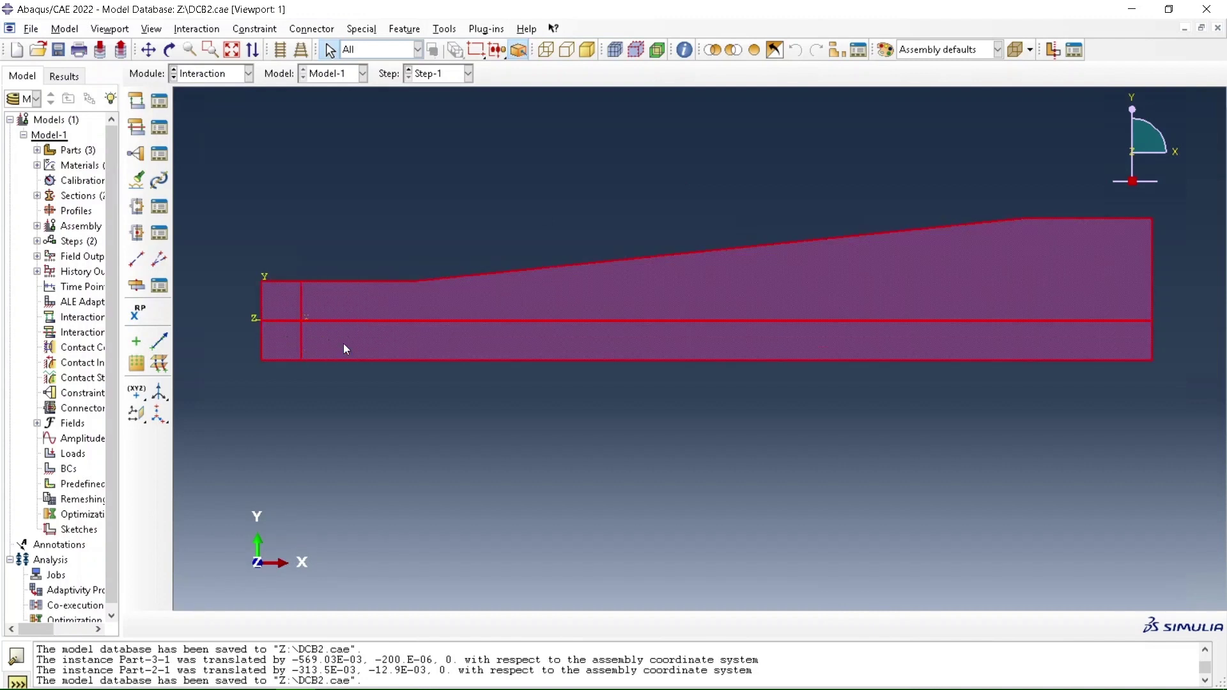
click(732, 50)
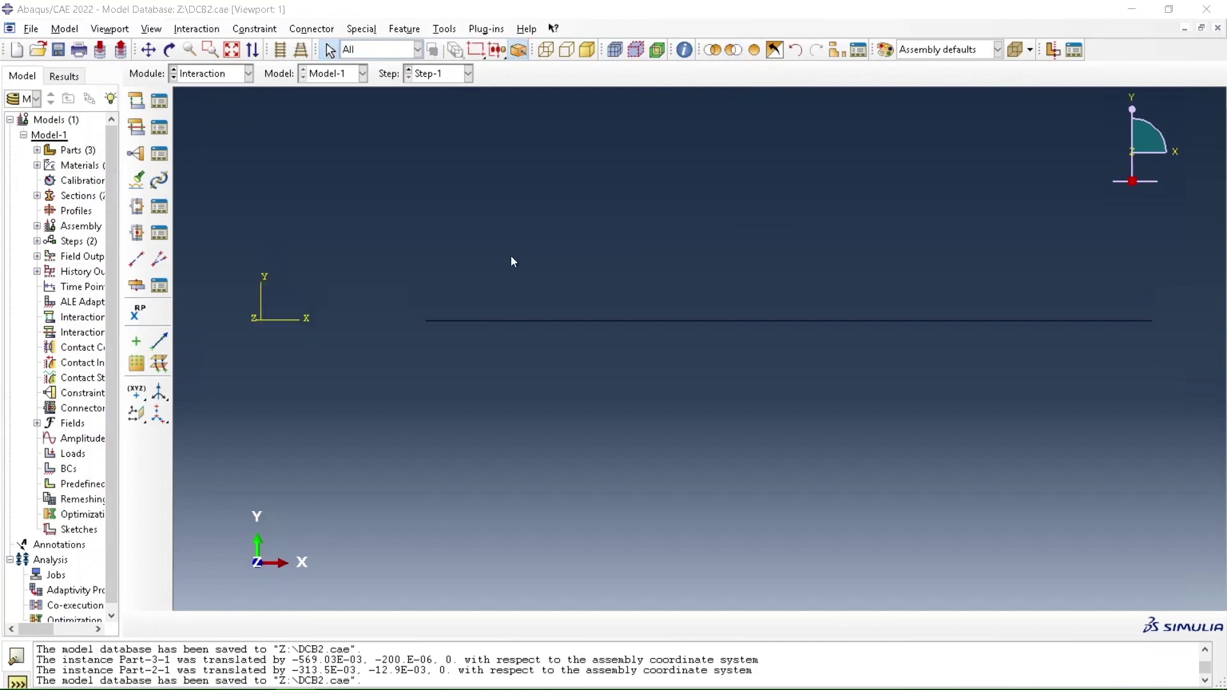
Step: Create a geometry set named AdhTop from the adhesive layer's upper-left and upper-right corner vertices
click(444, 29)
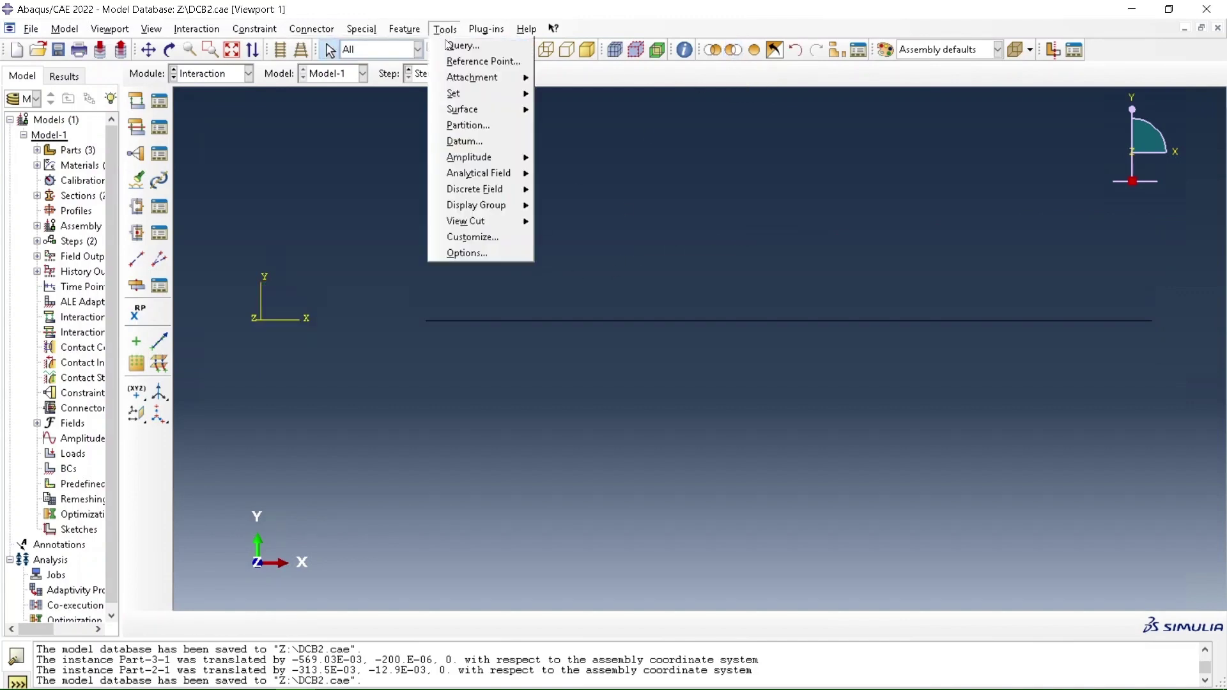
mouse_move(477, 94)
click(559, 94)
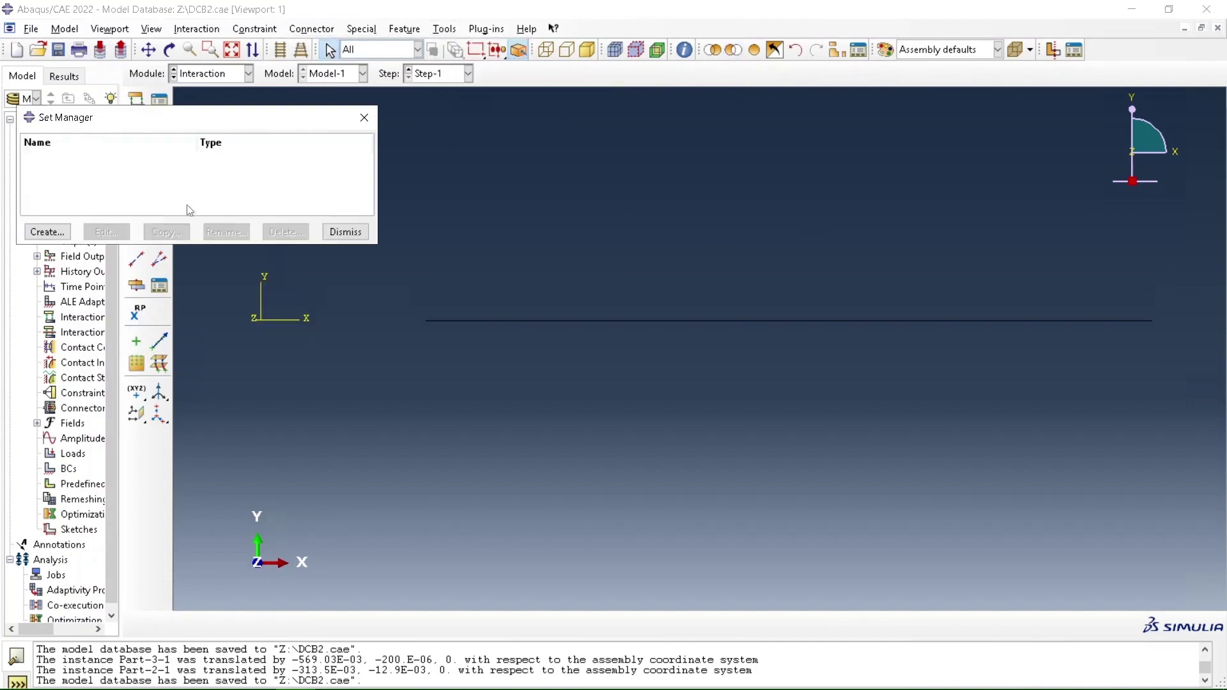
click(47, 232)
text(A)
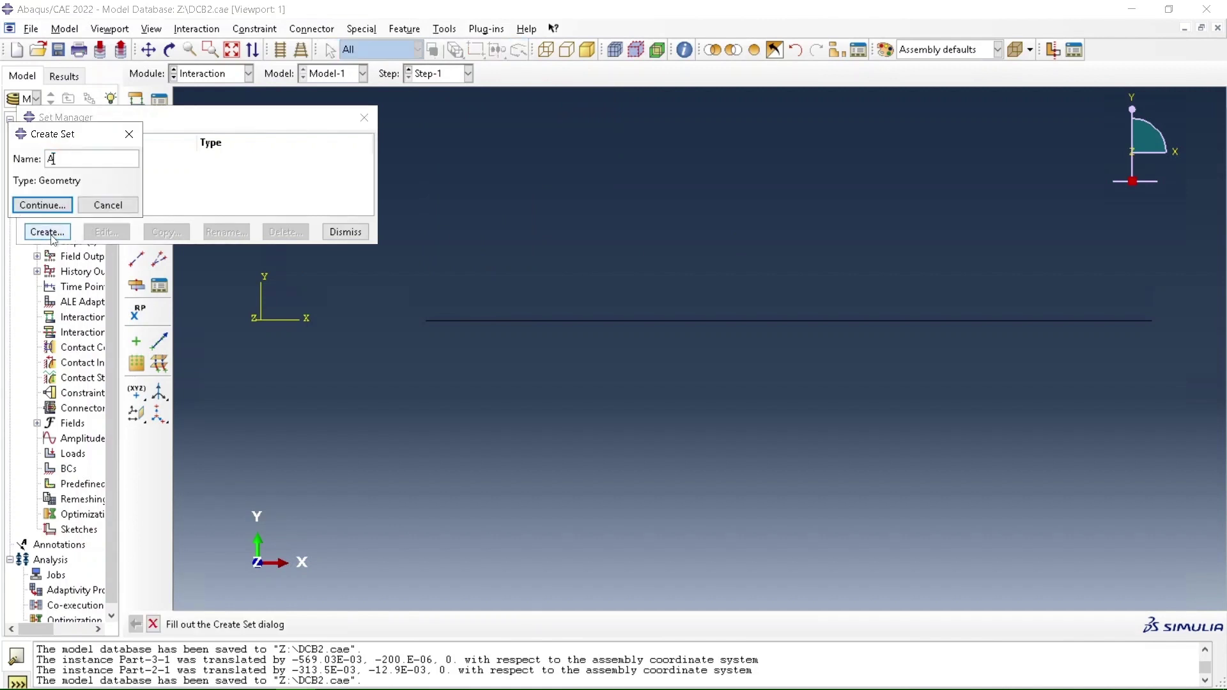
text(dhTop)
click(43, 205)
scroll(421, 301, down, 5)
scroll(439, 365, down, 3)
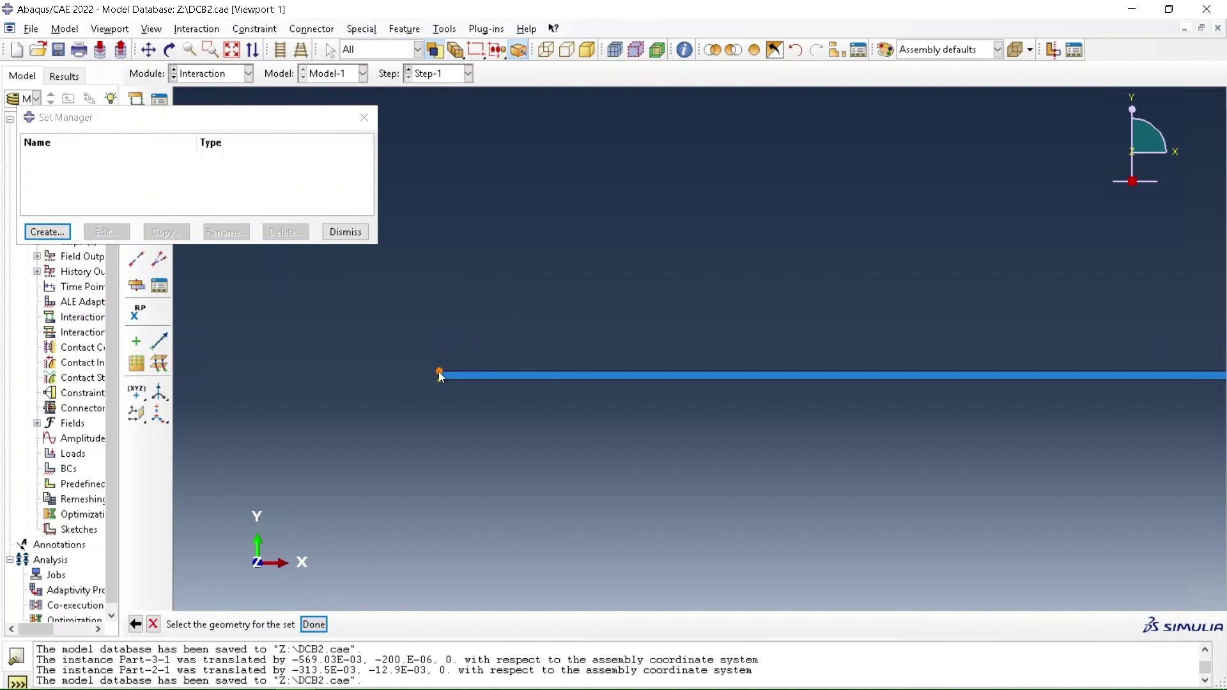
scroll(355, 377, up, 5)
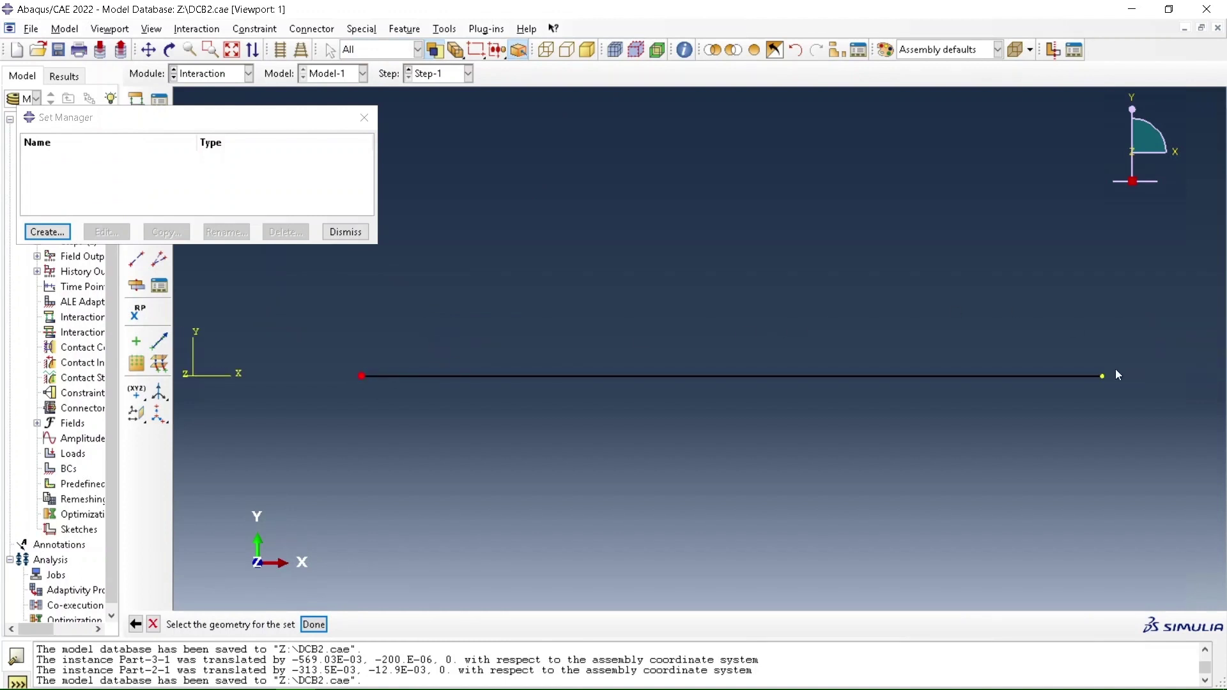
scroll(1111, 370, down, 5)
click(863, 554)
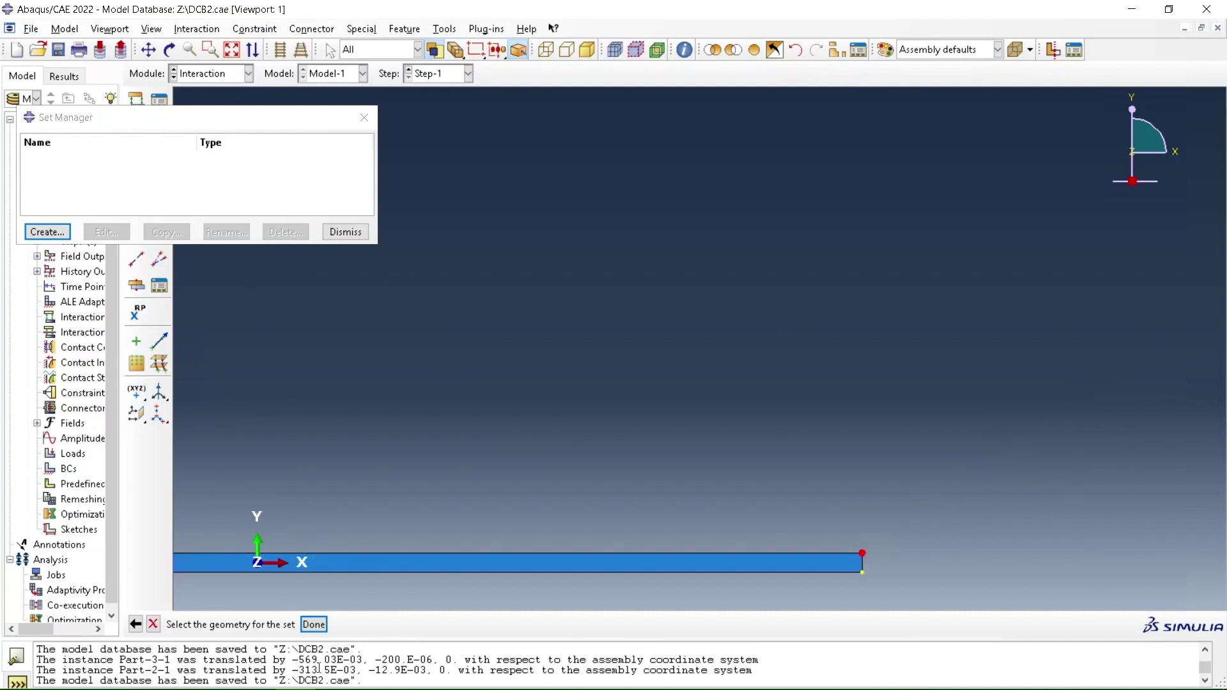
click(314, 624)
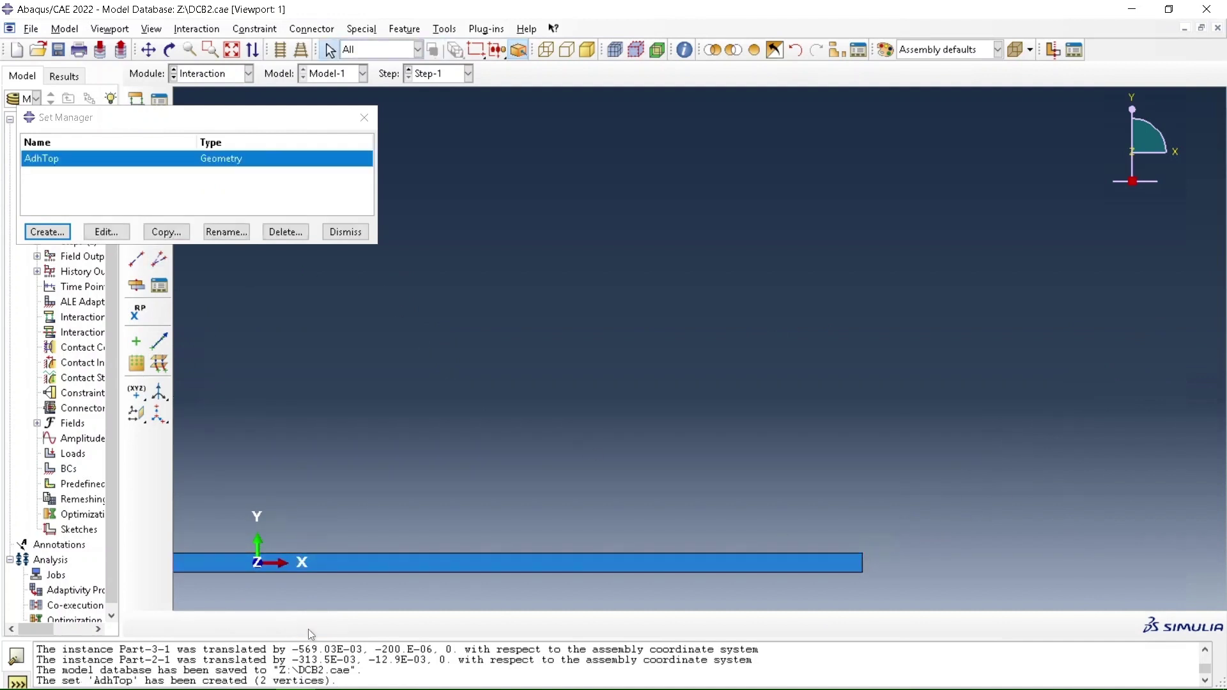
Step: Create a geometry set named AdhBottom from the adhesive layer's lower-right and lower-left corner vertices
click(47, 231)
text(AdhBottom)
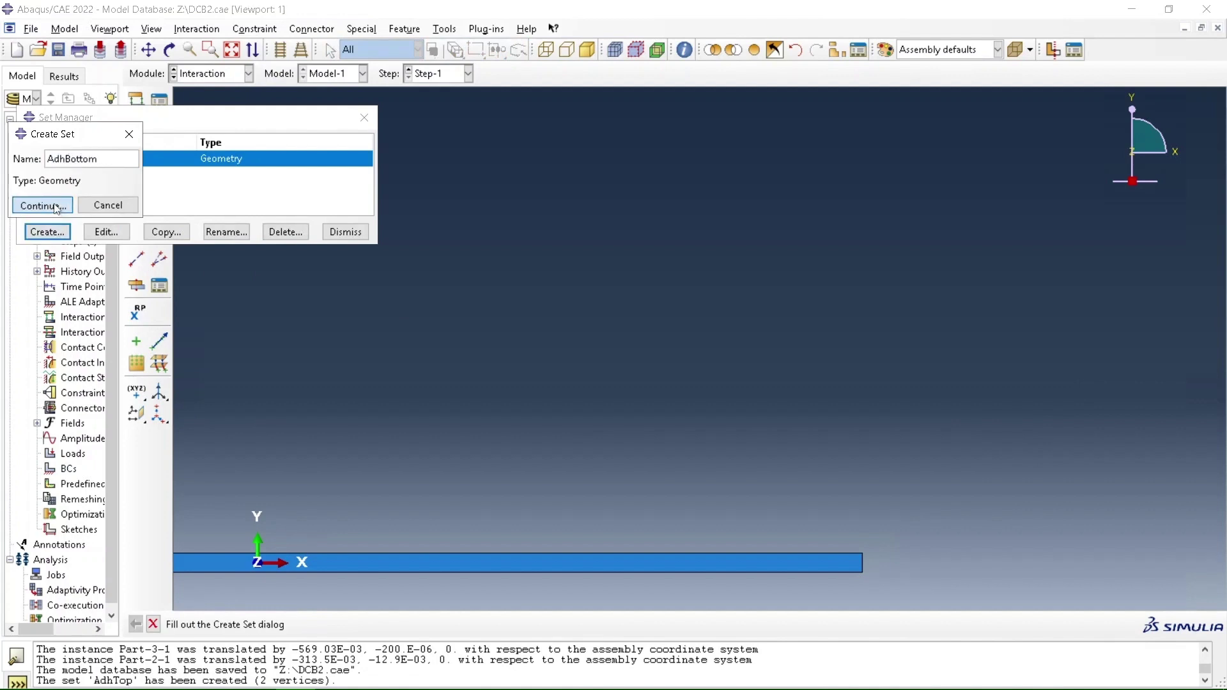
click(42, 204)
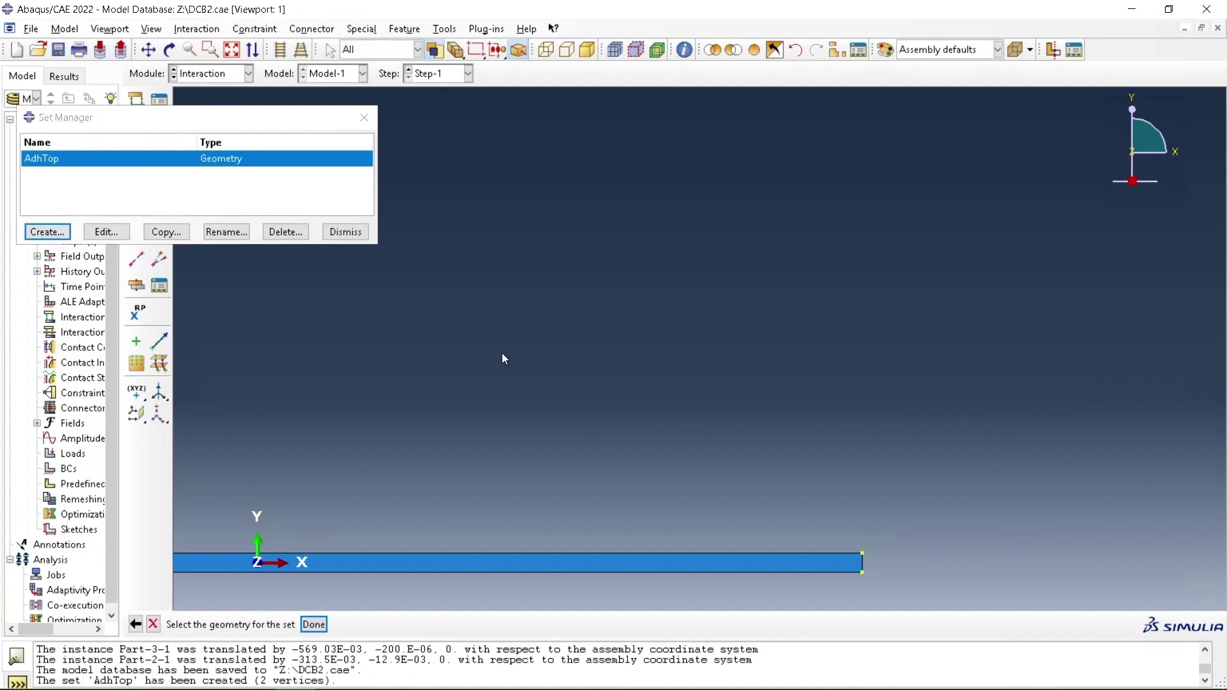
click(864, 573)
scroll(911, 471, up, 9)
scroll(1006, 458, up, 3)
scroll(504, 483, down, 8)
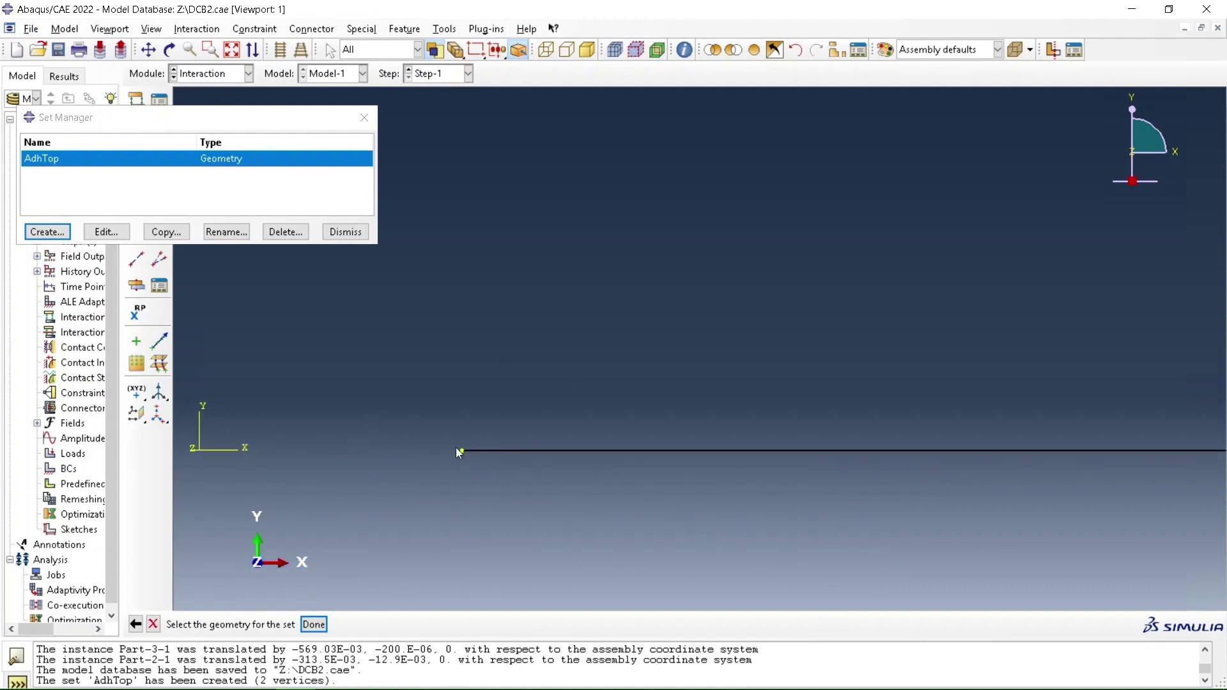
scroll(485, 476, down, 3)
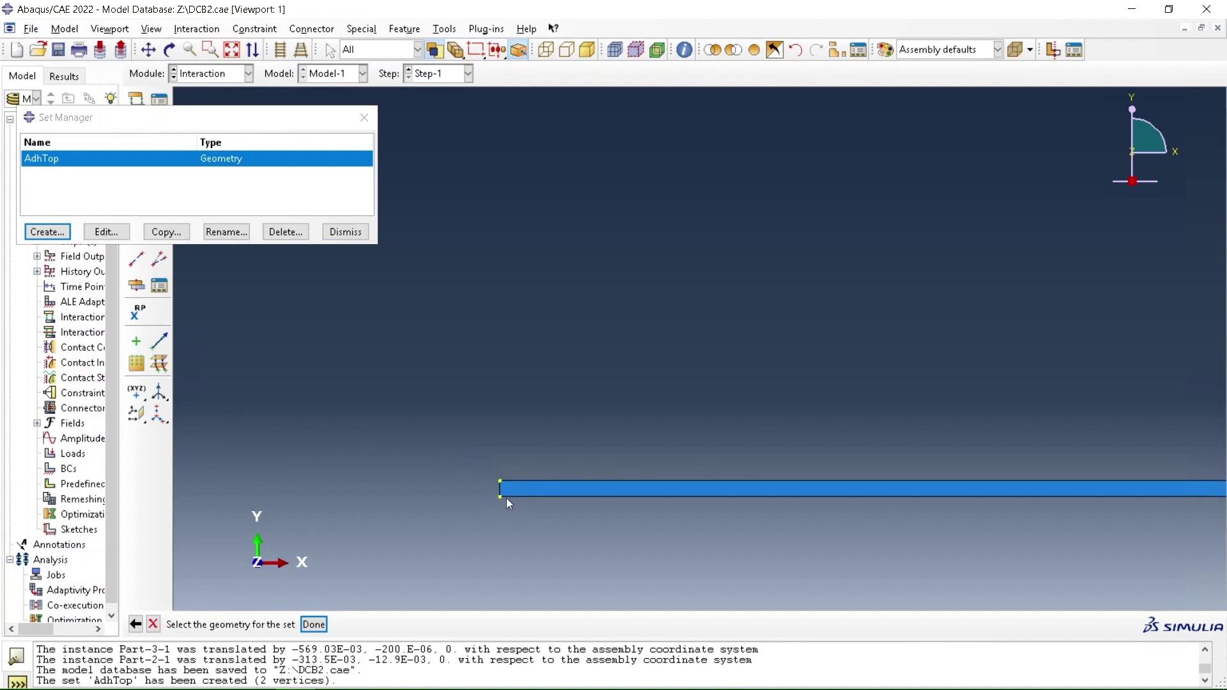
click(314, 624)
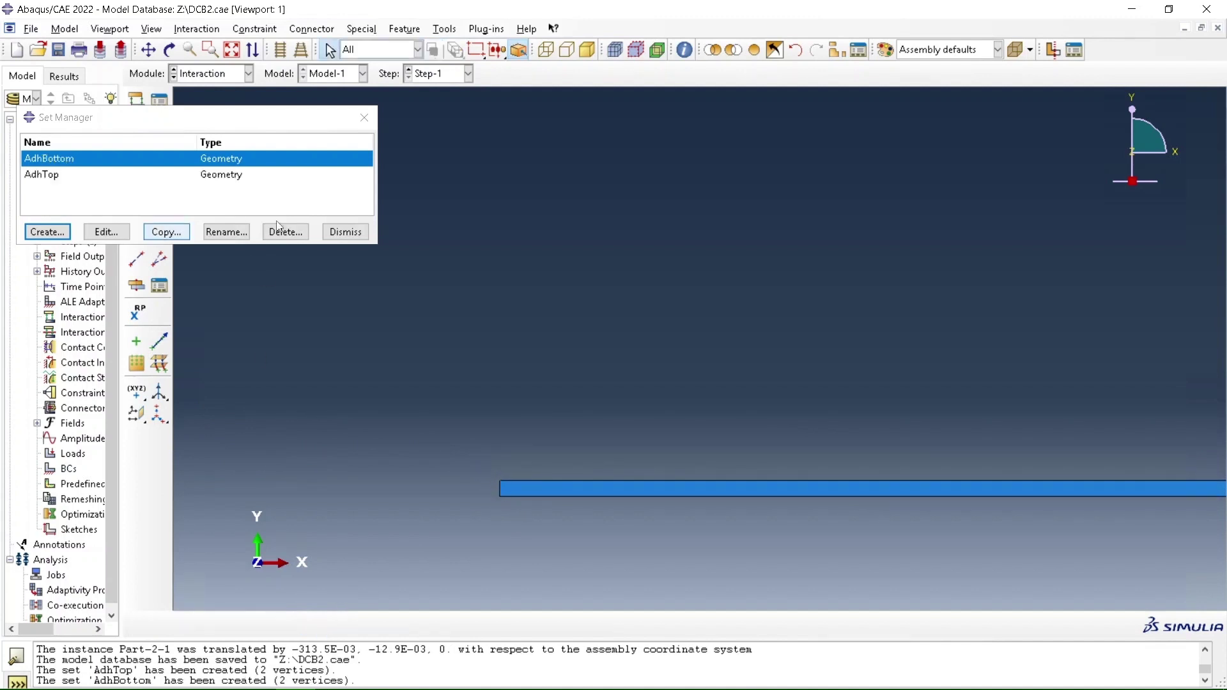
Step: Create a geometry surface named AdhesiveTop from the upper edge of the adhesive layer
click(342, 233)
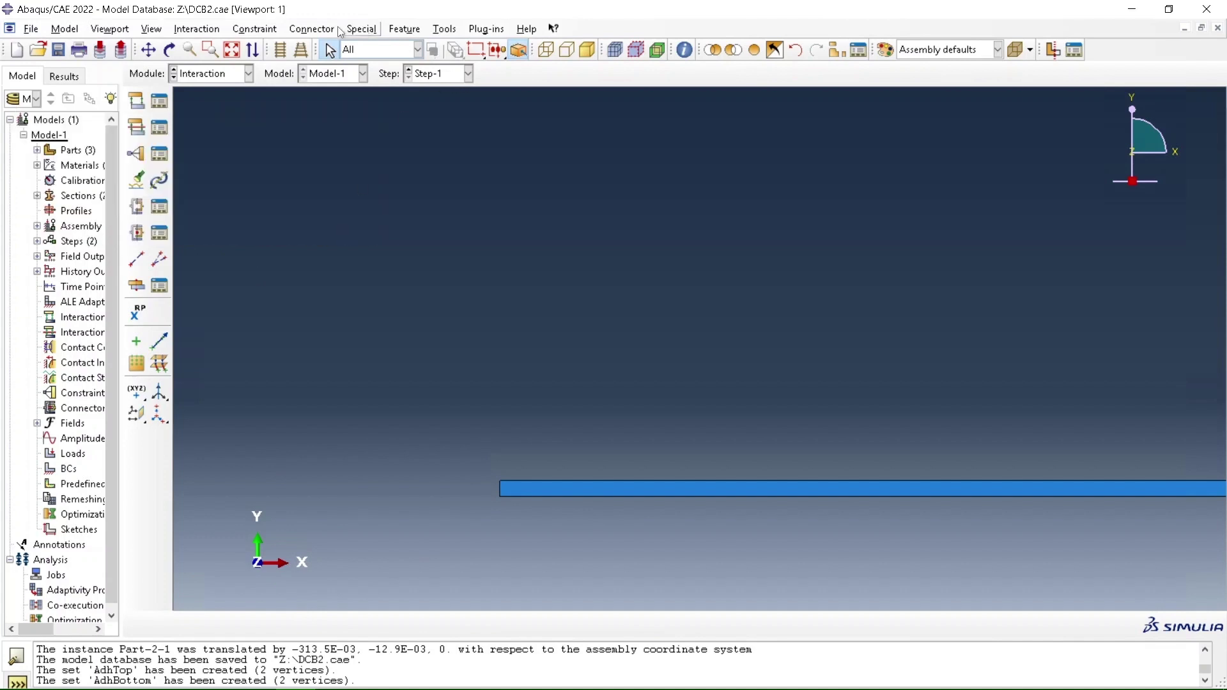
click(445, 28)
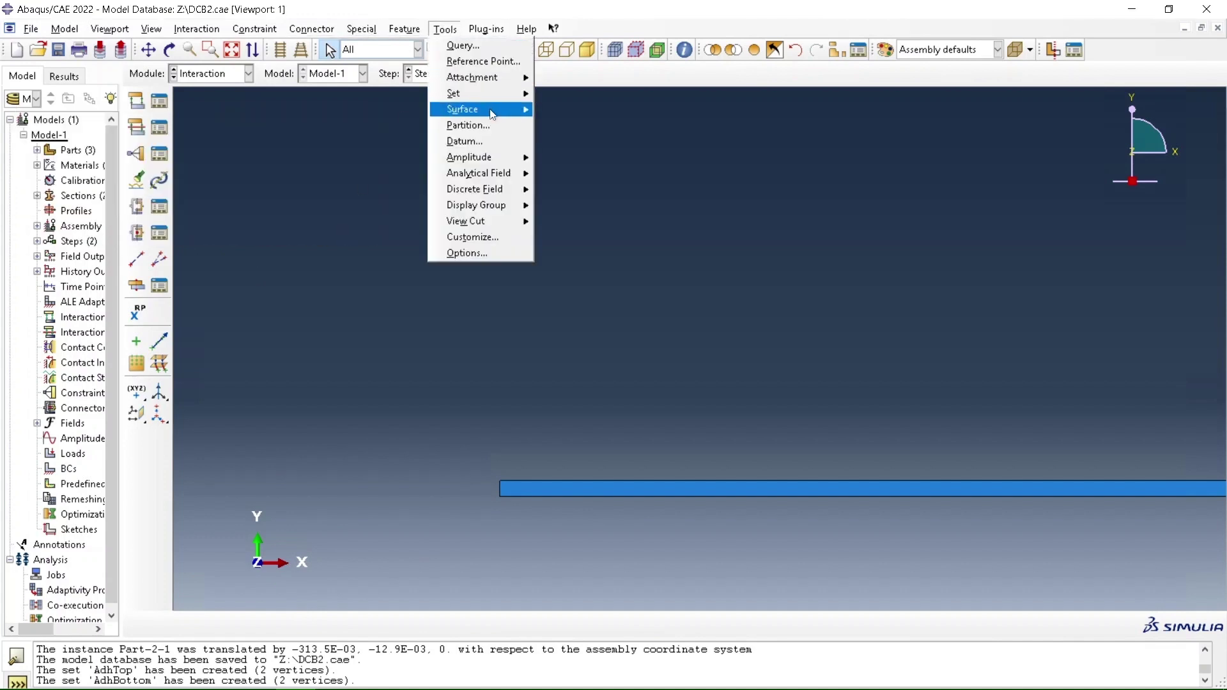
mouse_move(501, 106)
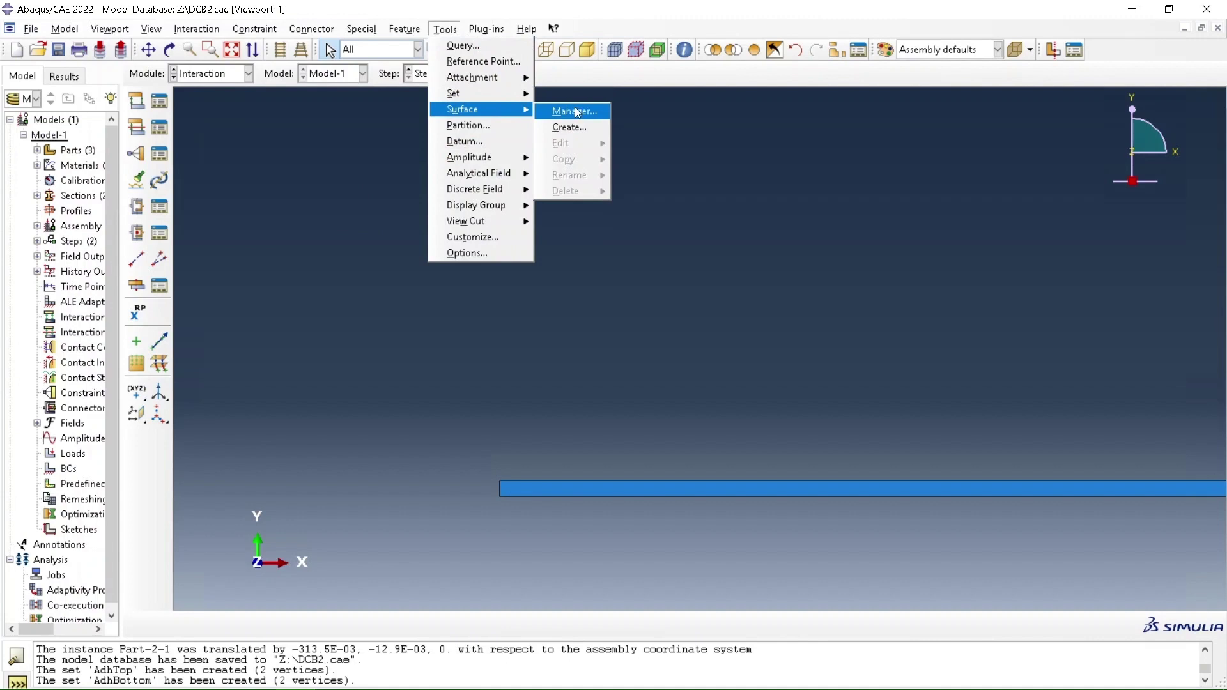
click(574, 110)
click(56, 202)
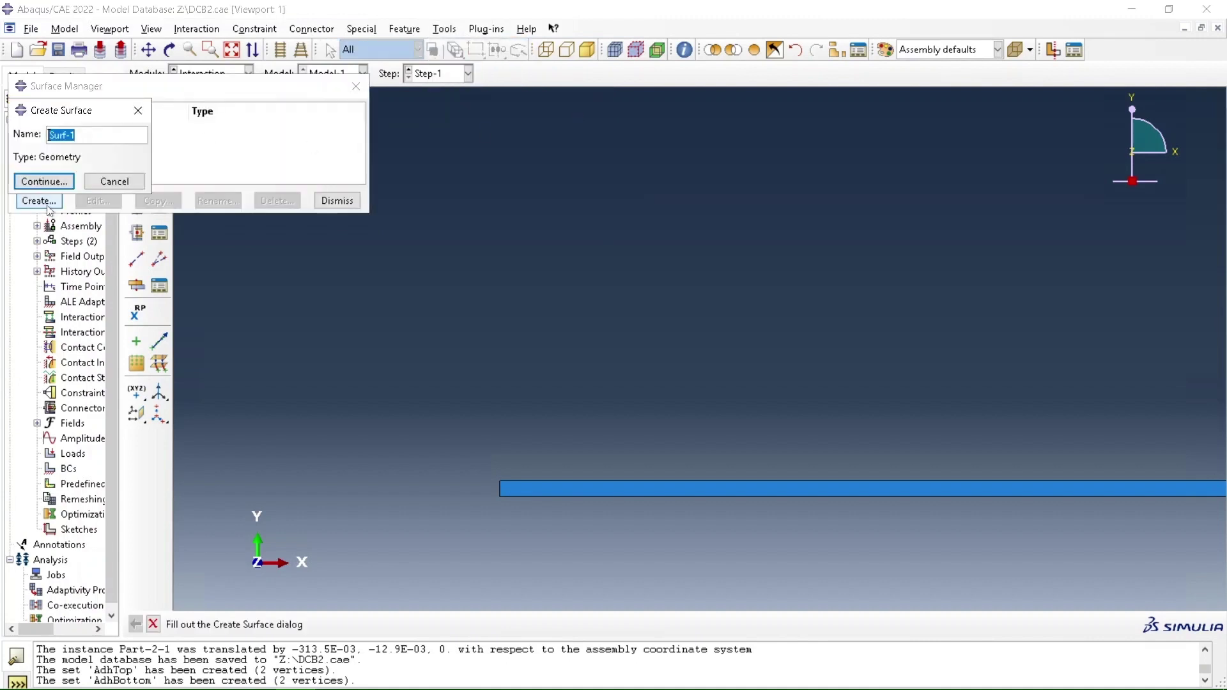
text(A)
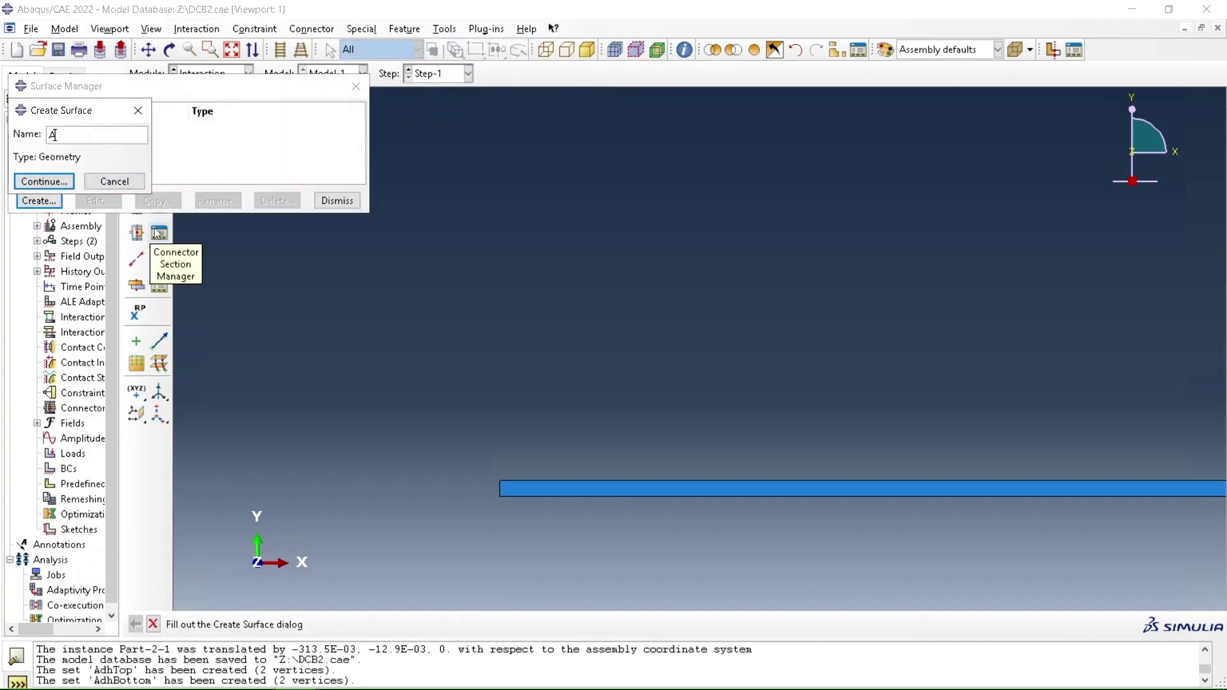
text(dhesiveTop)
click(54, 185)
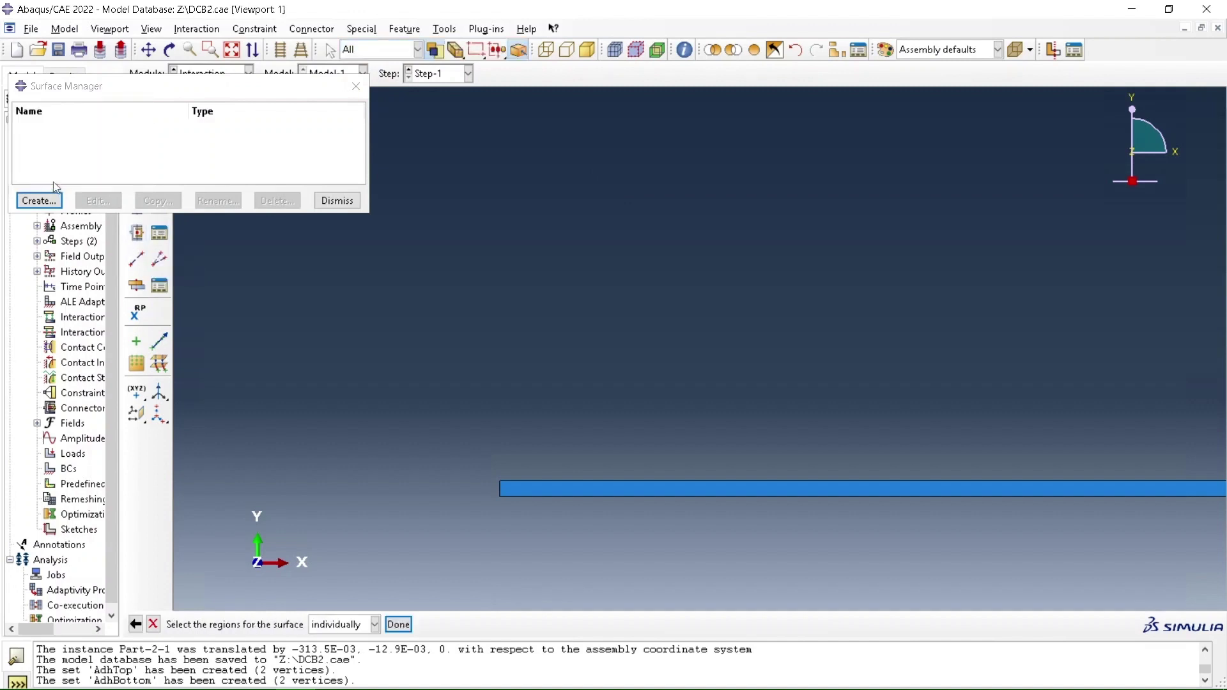
click(612, 480)
click(398, 625)
Step: Create a geometry surface named AdhesiveBottom from the lower edge of the adhesive layer
click(45, 202)
text(Adhe)
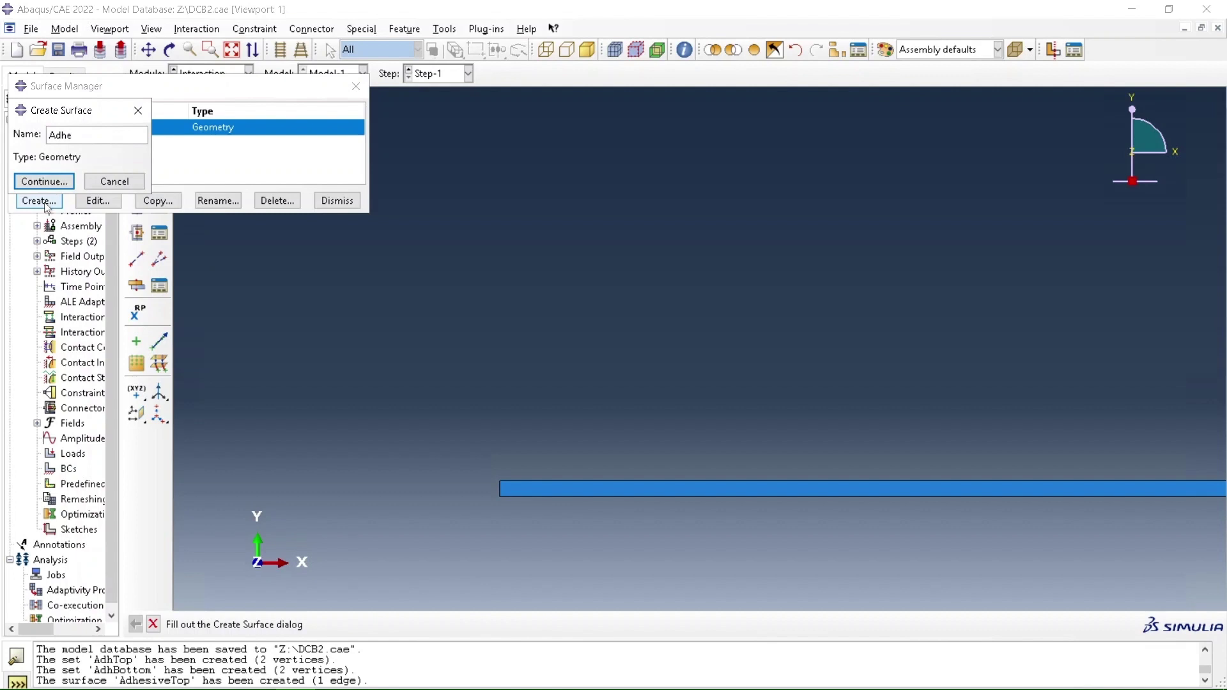
text(siveBottom)
click(42, 183)
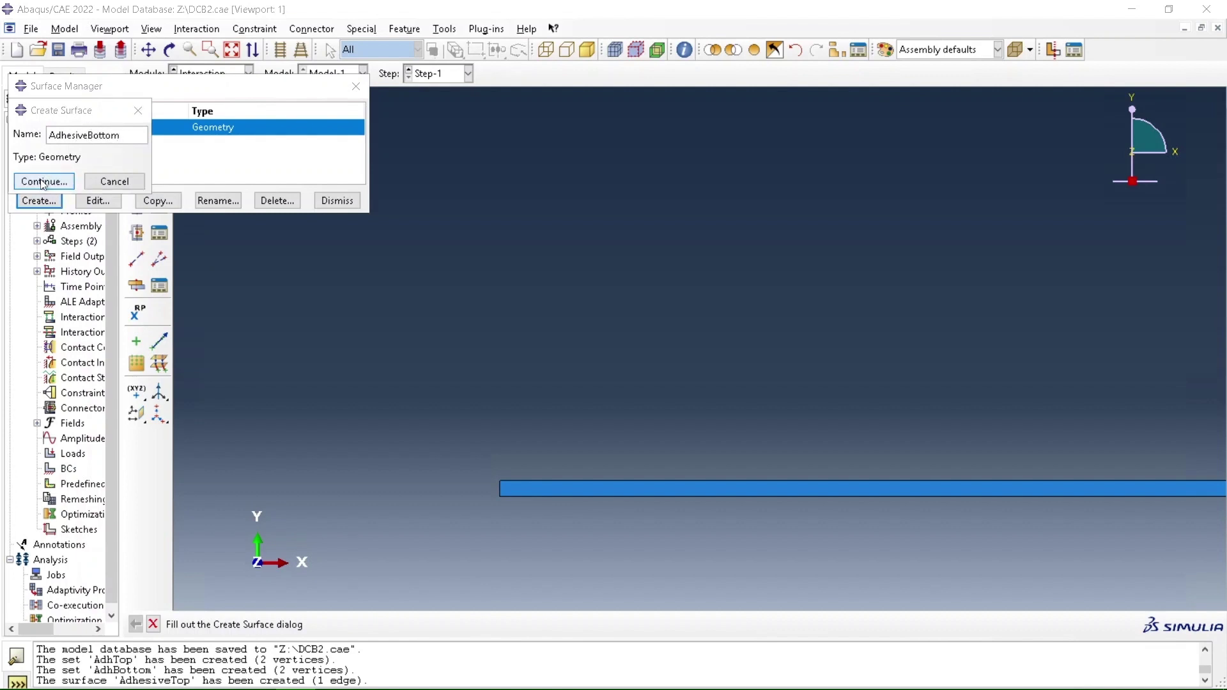
click(642, 496)
click(398, 624)
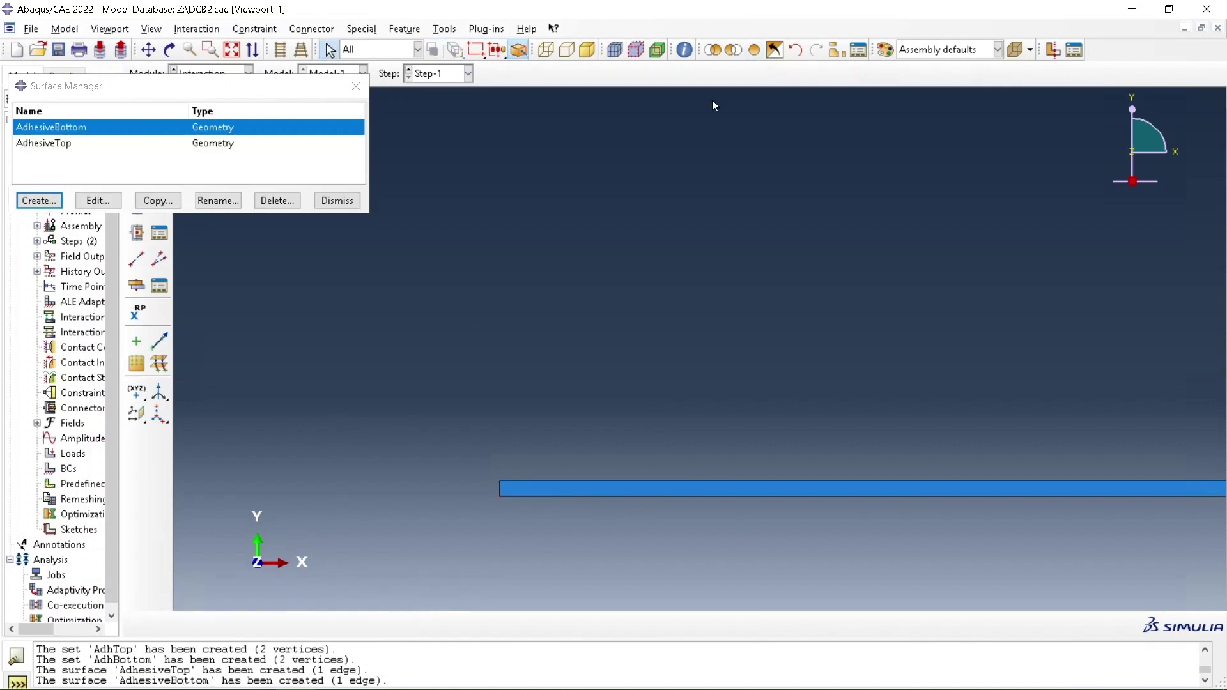
Step: Redisplay all instances and create a surface named TopCantilever from the tapered beam's lower edge facing the adhesive
click(754, 50)
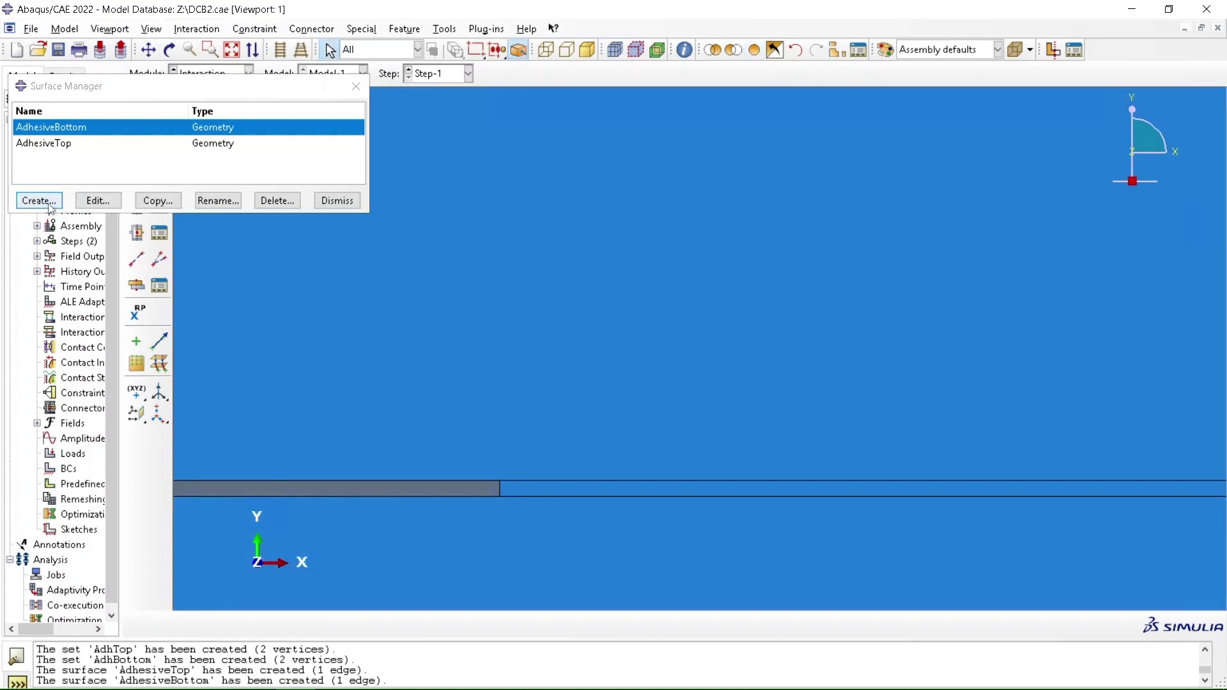
click(38, 201)
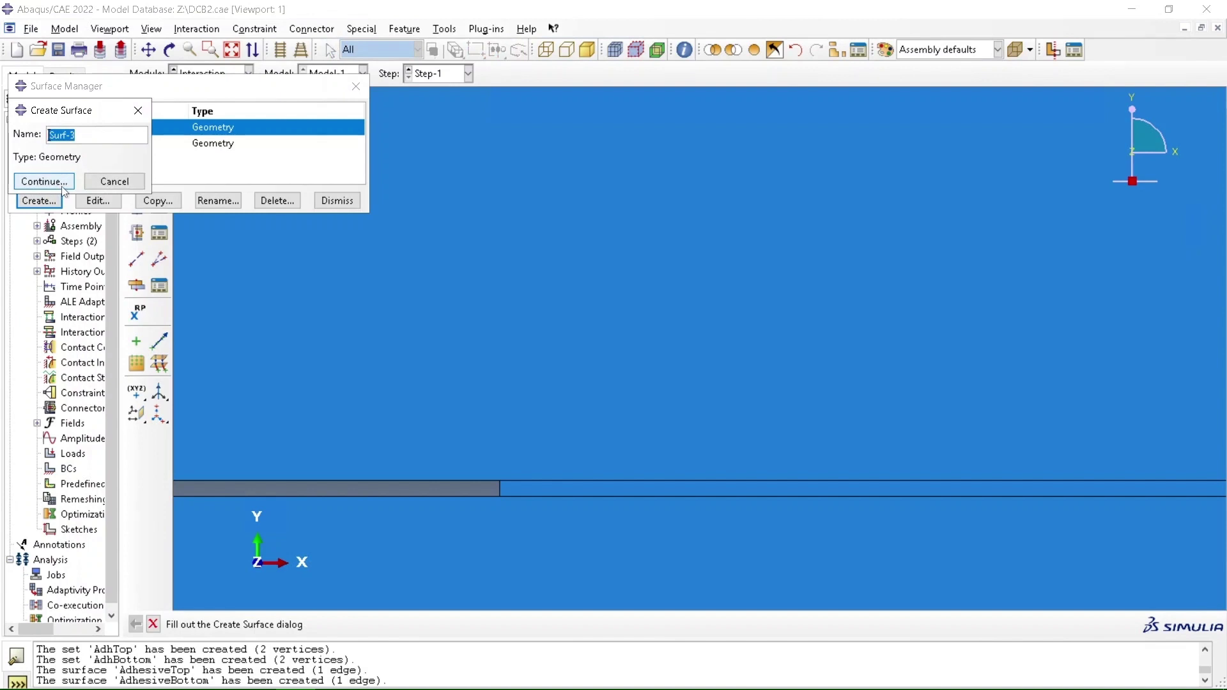
text(TopCantilever)
click(45, 181)
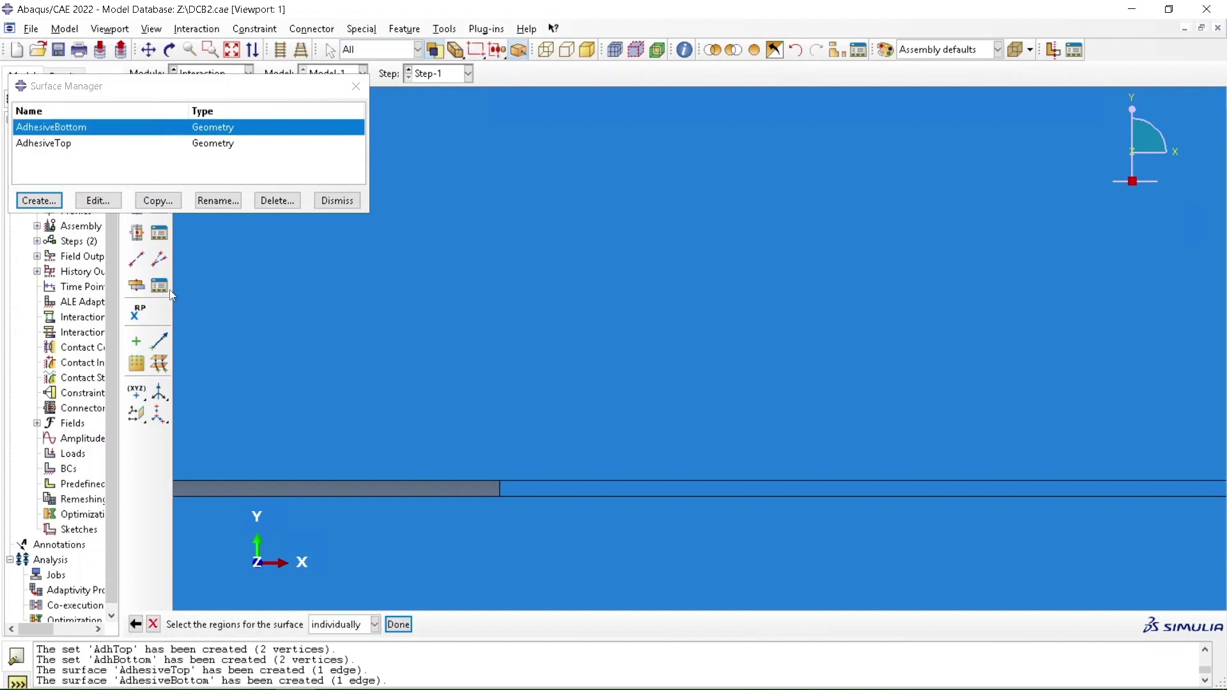
click(343, 480)
click(399, 625)
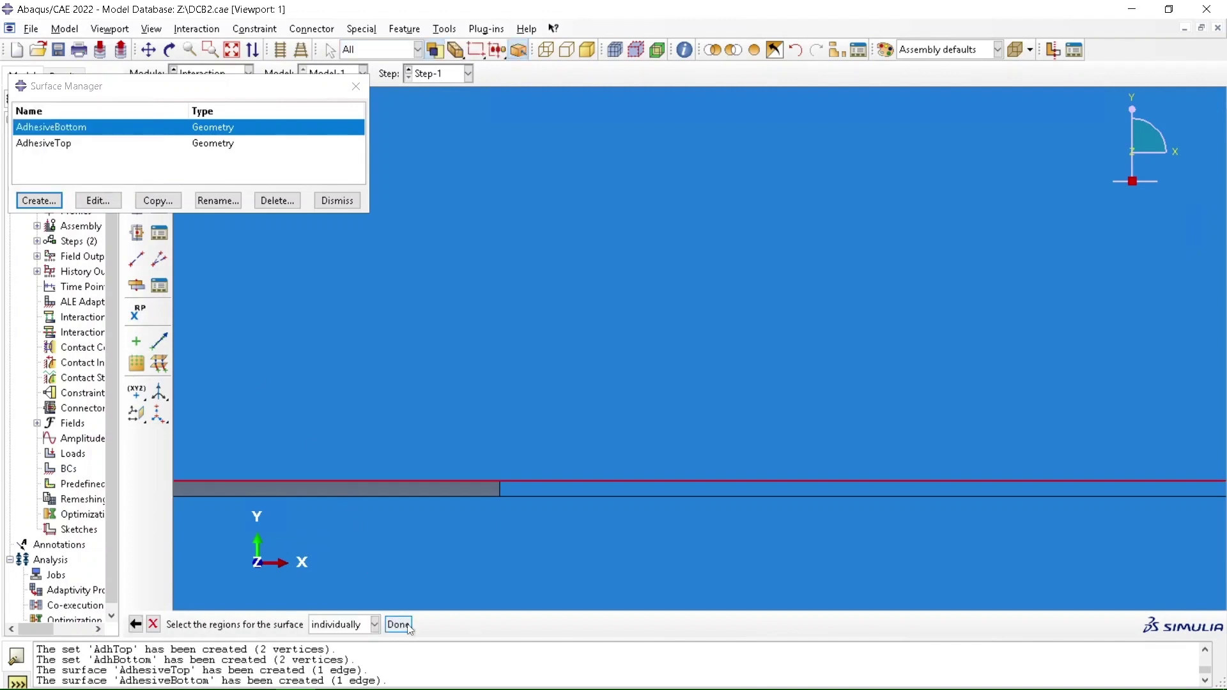
Step: Create a surface named BottomCantilever from the straight beam's upper edge facing the adhesive, and close the surface manager
click(39, 200)
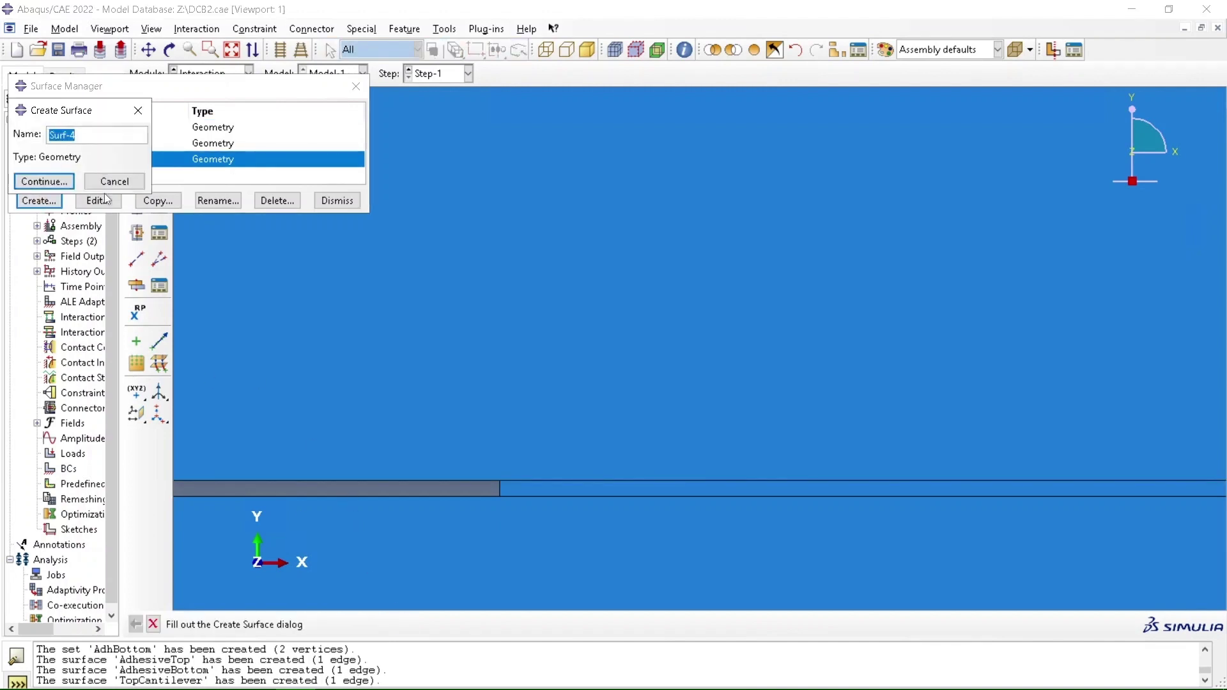
text(BottomCantilever)
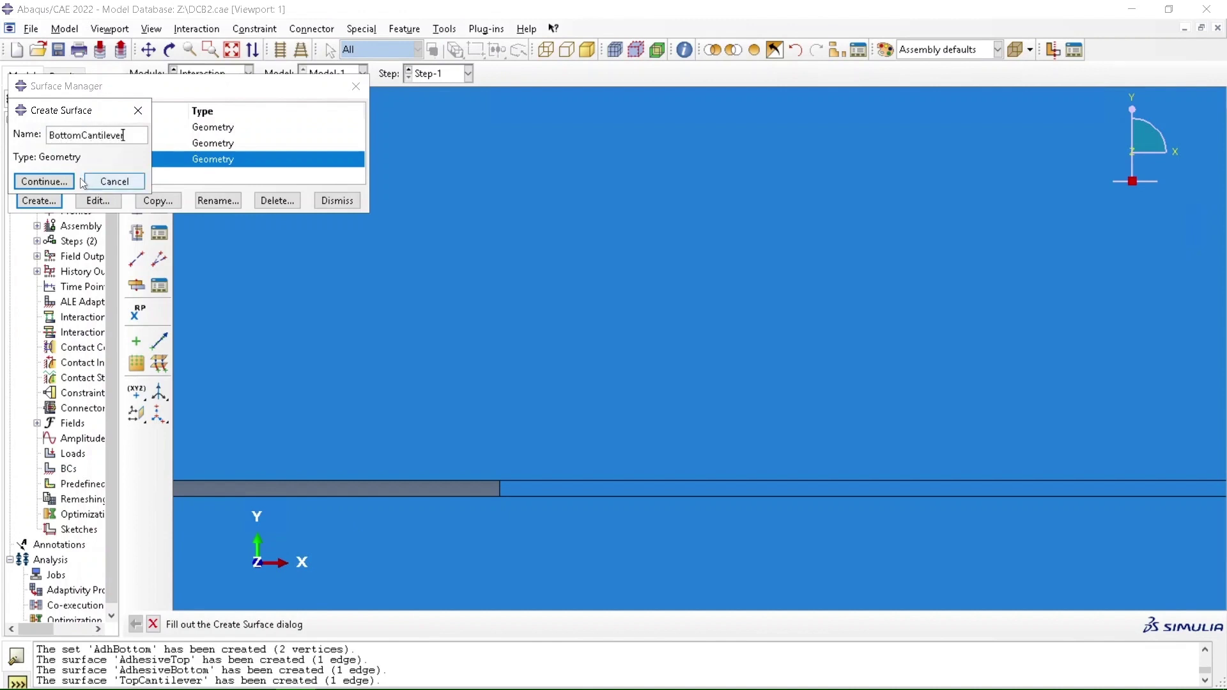
click(70, 184)
click(314, 496)
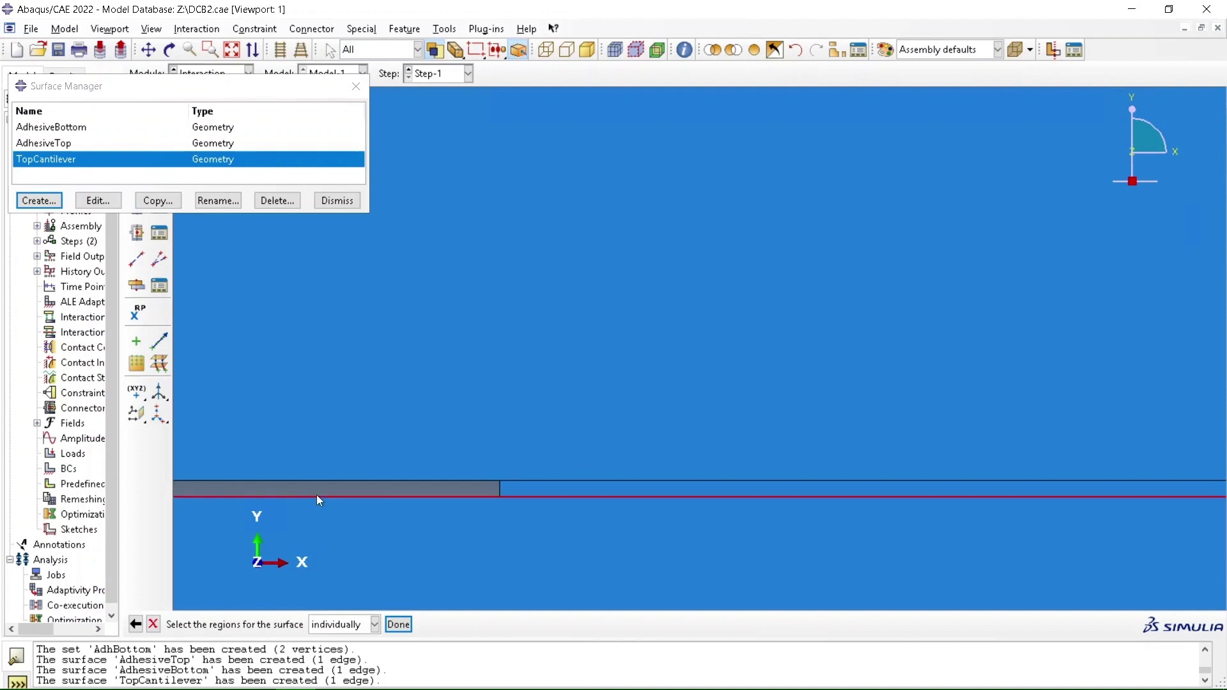
click(398, 624)
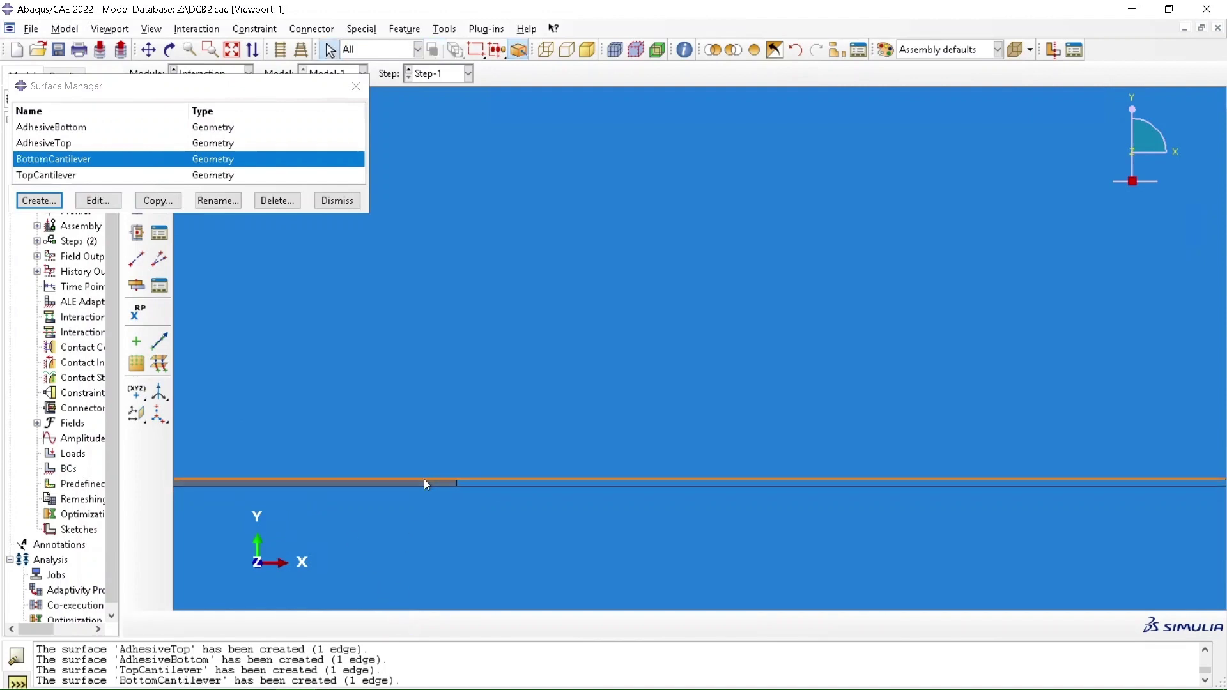
scroll(424, 484, down, 5)
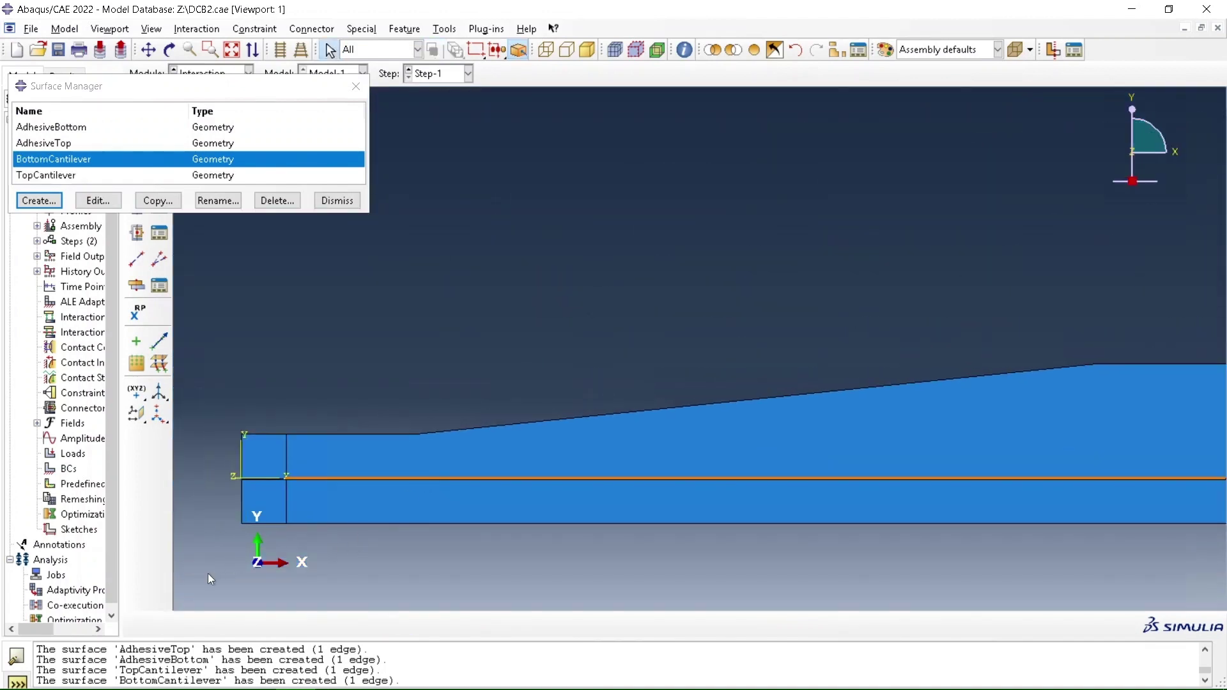
scroll(206, 573, down, 2)
scroll(720, 244, down, 2)
scroll(721, 253, down, 1)
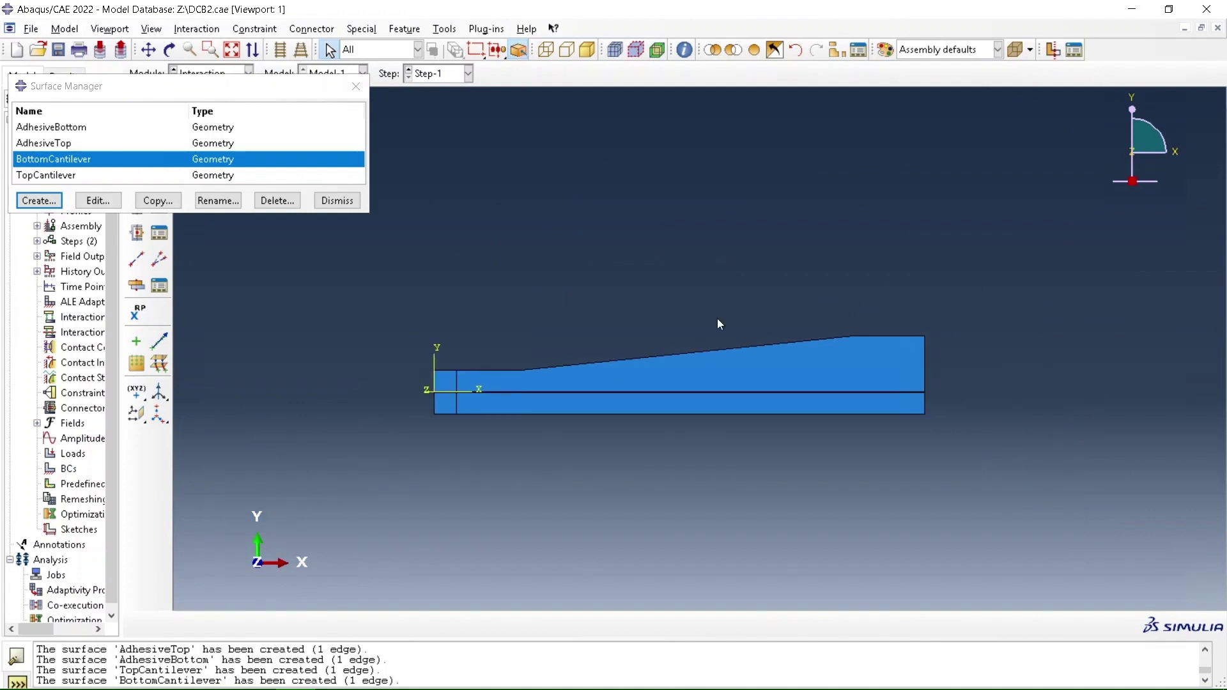
scroll(714, 422, up, 2)
click(342, 201)
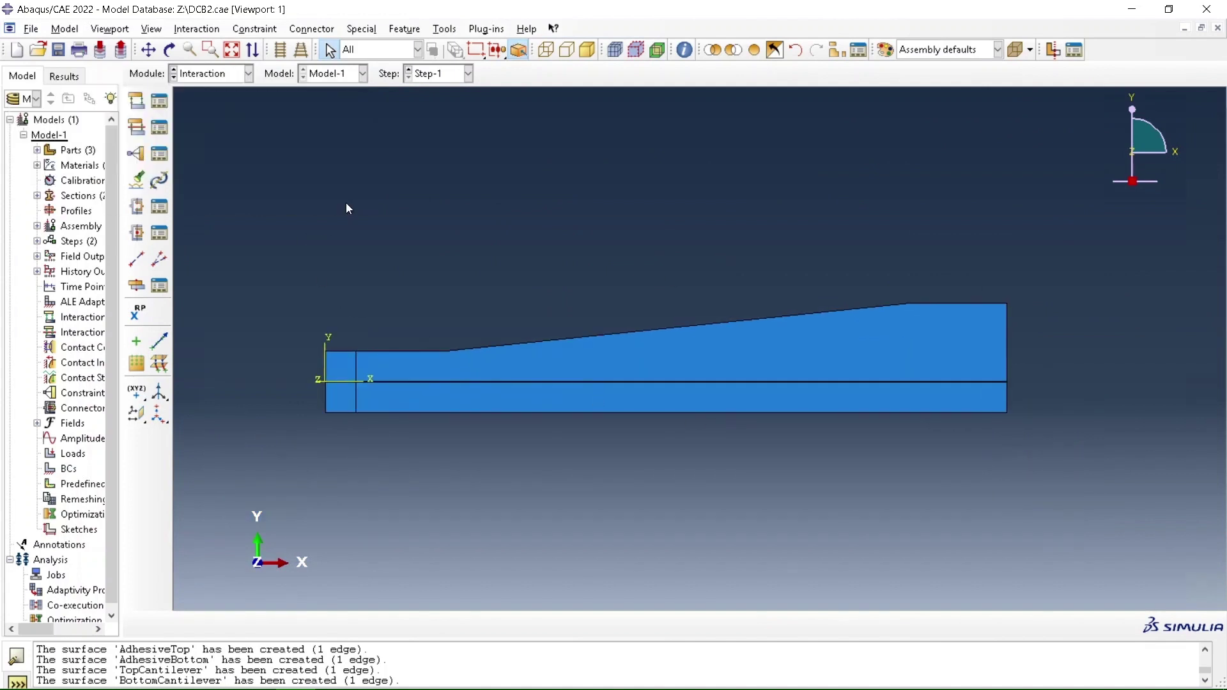
Step: Create a contact interaction property named VCCT_Criterion and add a mechanical fracture criterion of type VCCT
click(138, 126)
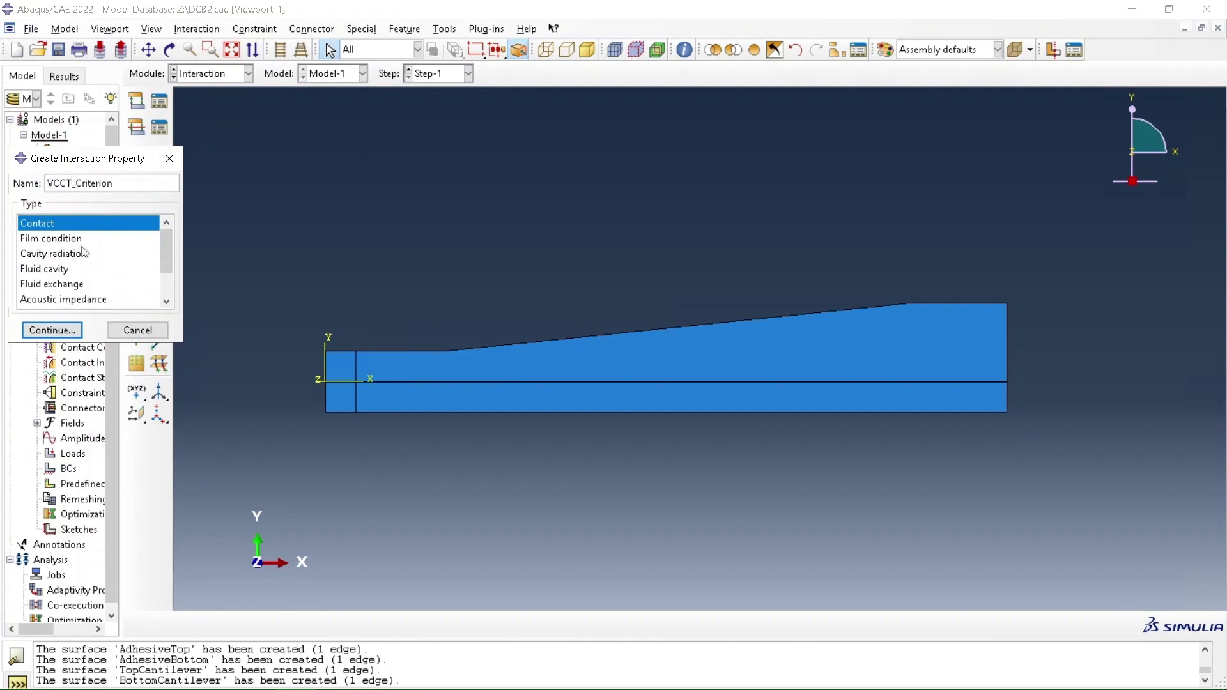
click(70, 331)
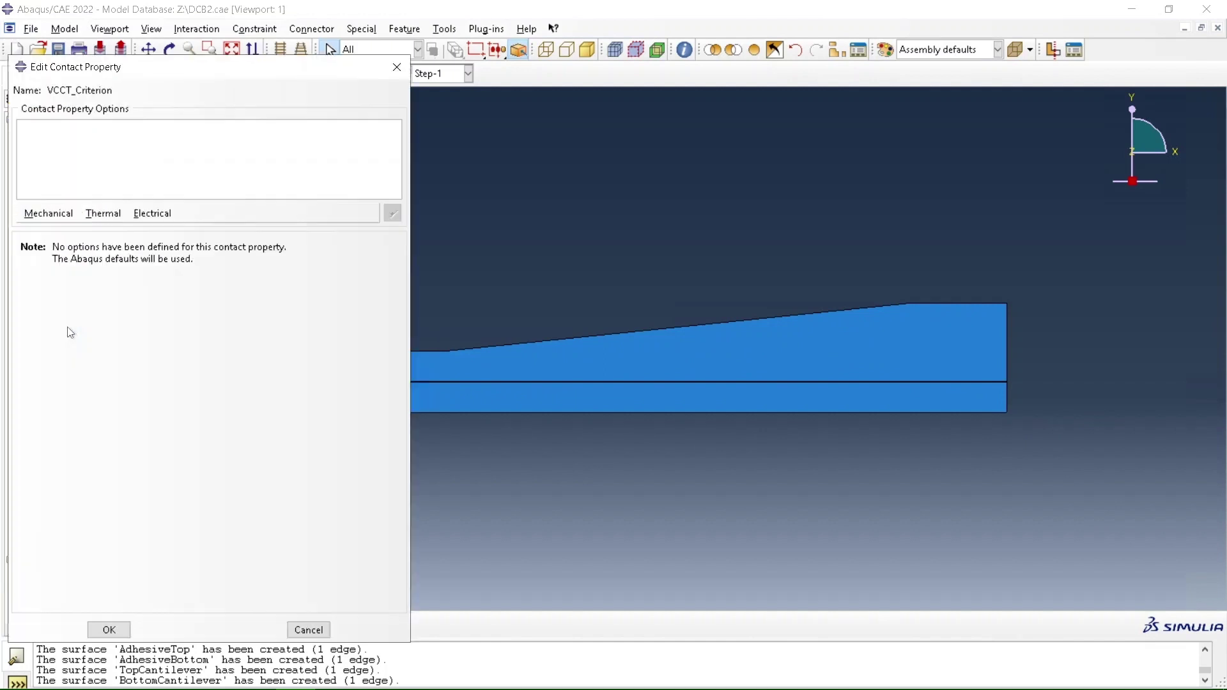
click(49, 213)
click(71, 291)
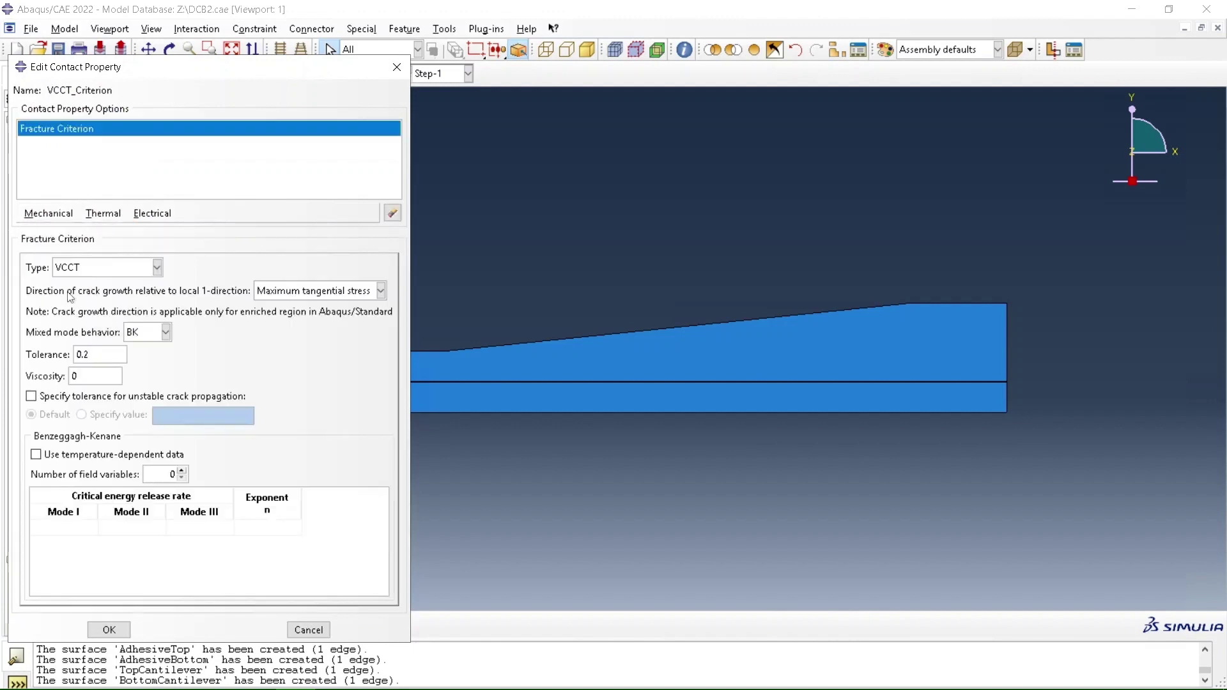
Step: Set the Benzeggagh-Kenane critical energy release rates to 22.2 (Mode I), 40 (Mode II) and 40 (Mode III) with exponent 1, and save the property
click(67, 528)
text(22.2)
click(134, 528)
key(Tab)
text(4)
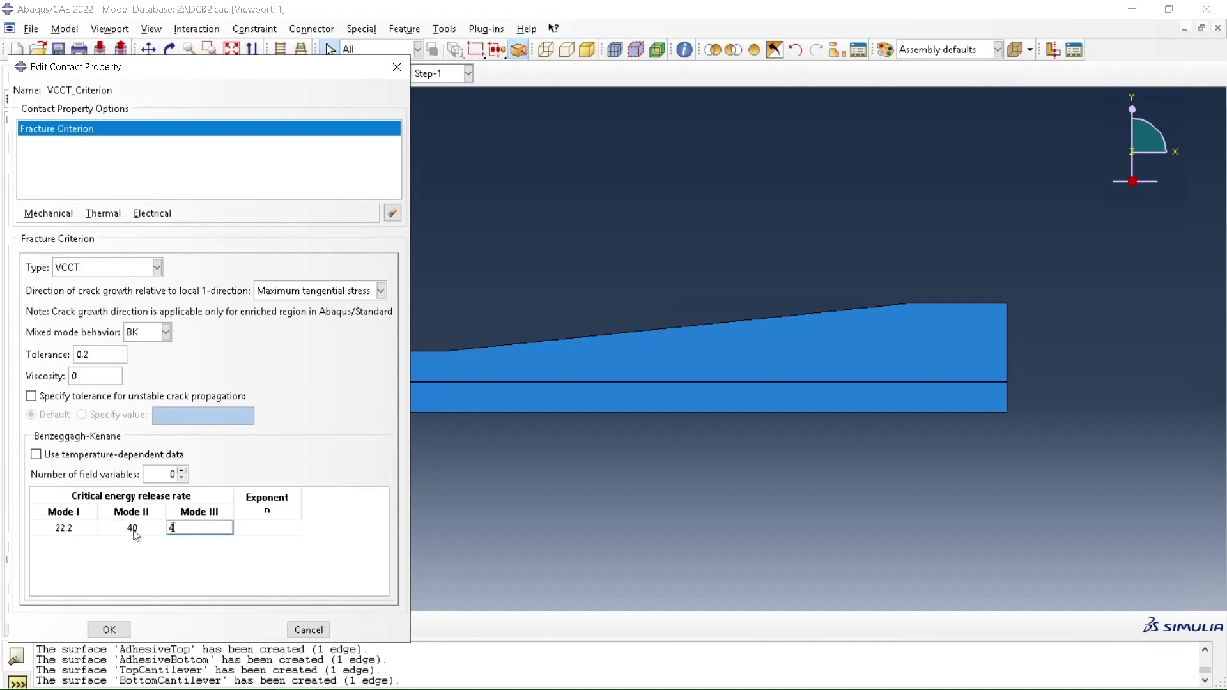
key(Tab)
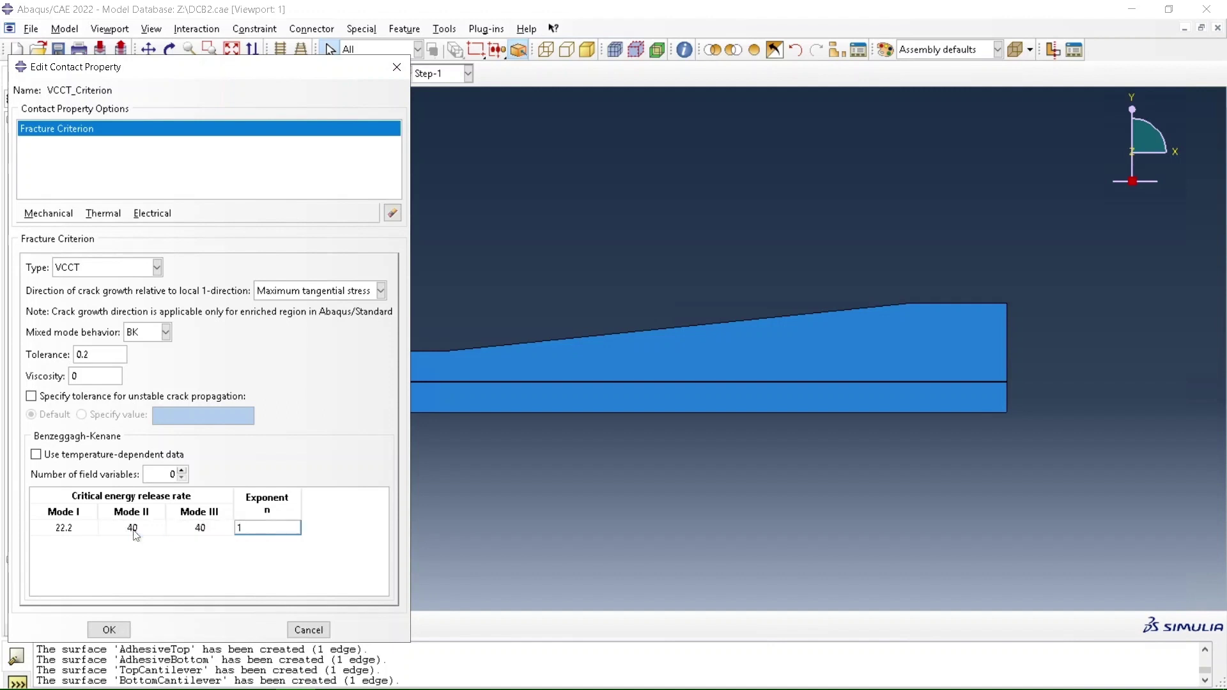
click(110, 630)
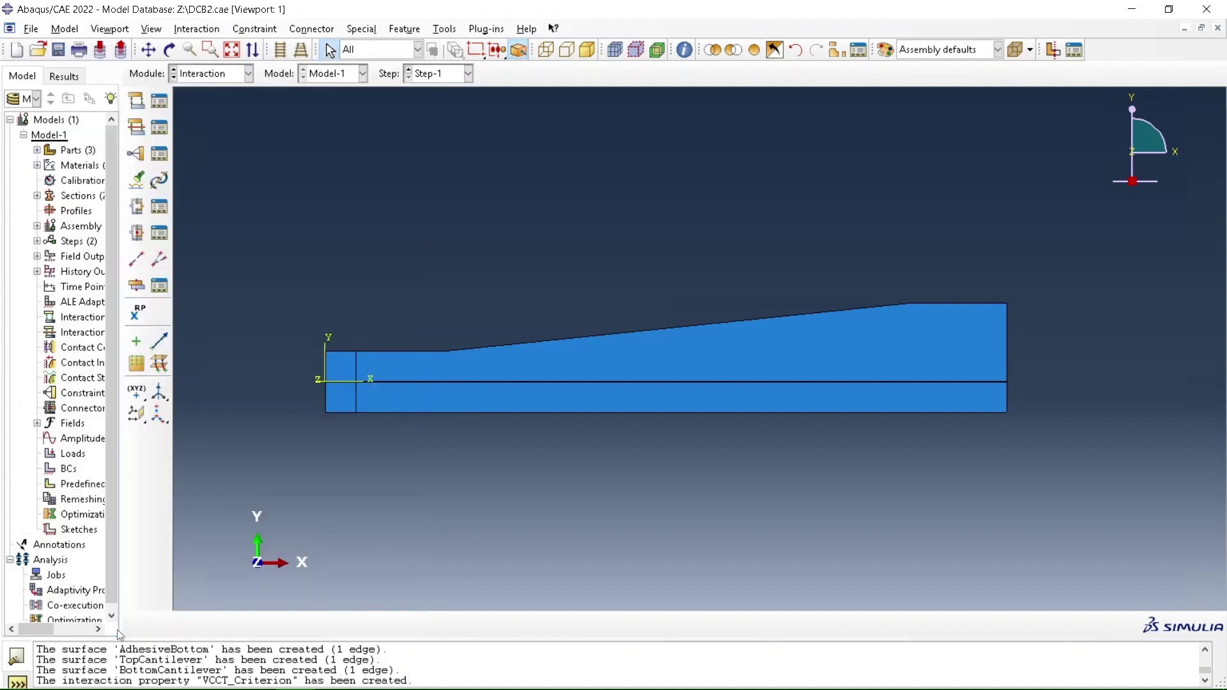
Step: Start a Standard surface-to-surface contact interaction named Top in Step-1, with TopCantilever as main surface and AdhesiveTop as secondary surface
click(138, 101)
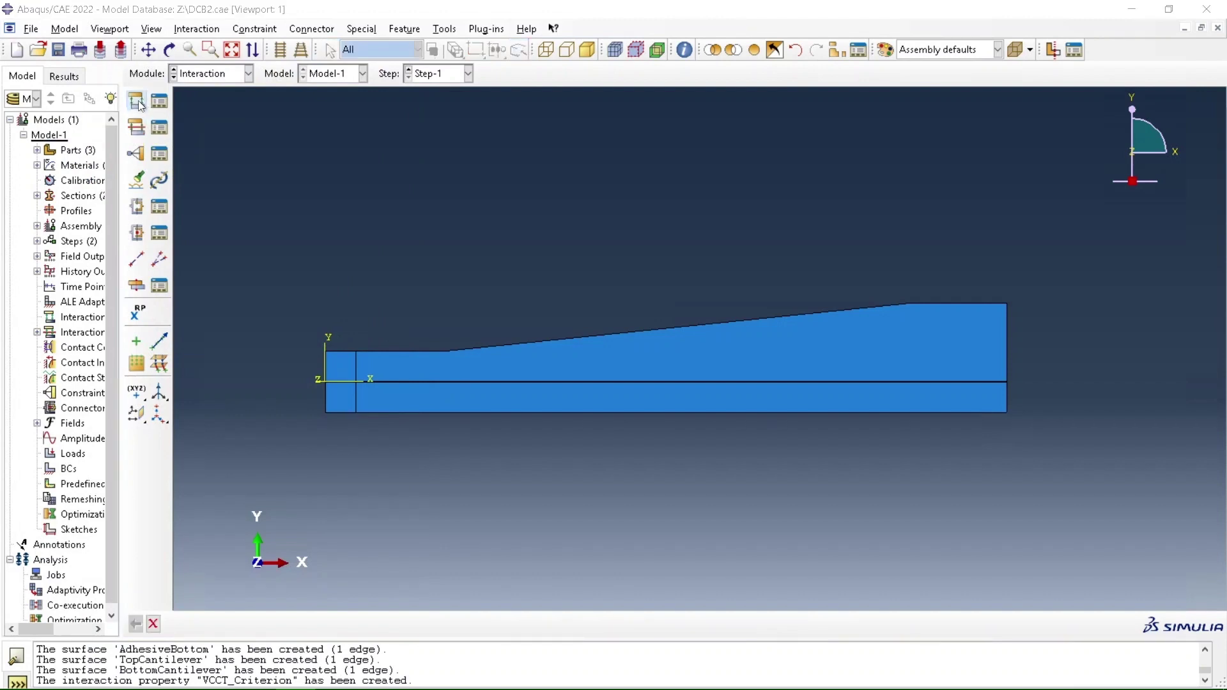
text(Top)
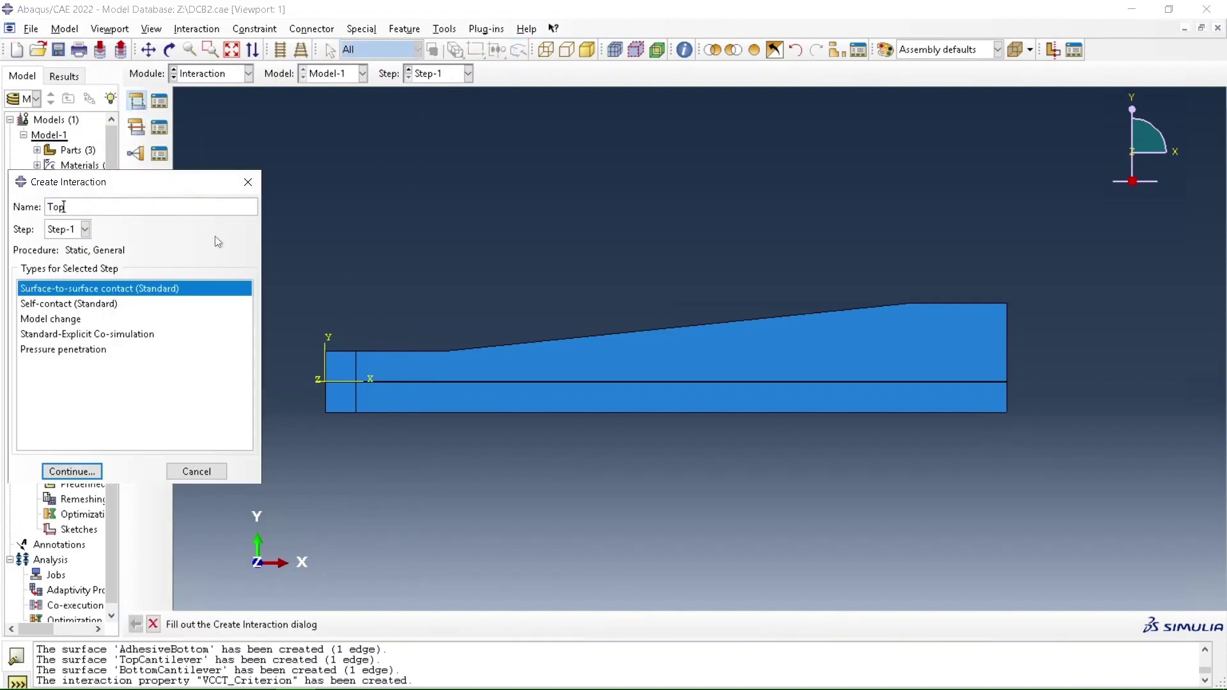
click(90, 471)
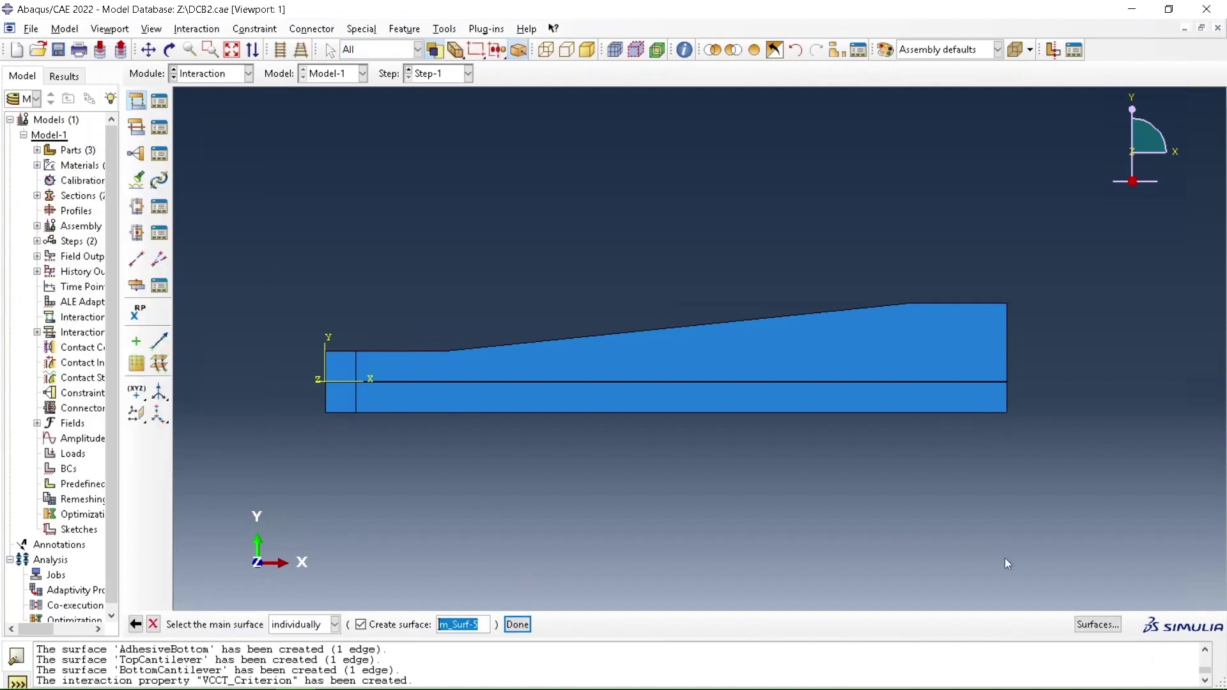
click(1097, 624)
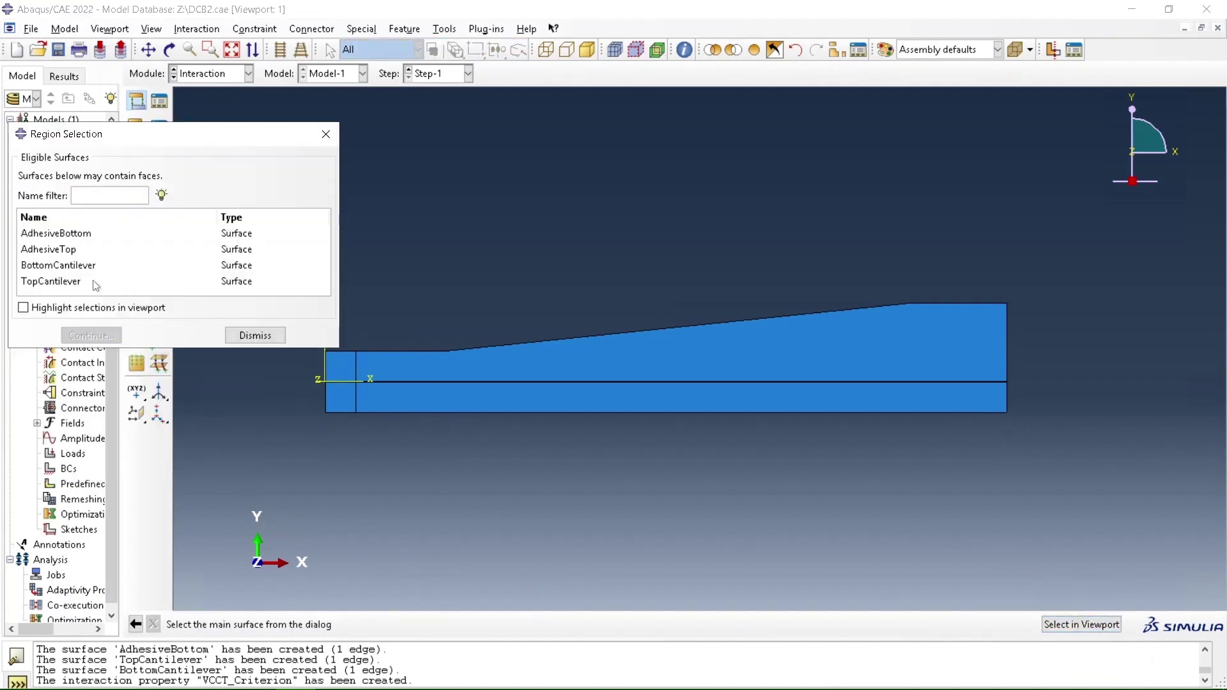
click(70, 282)
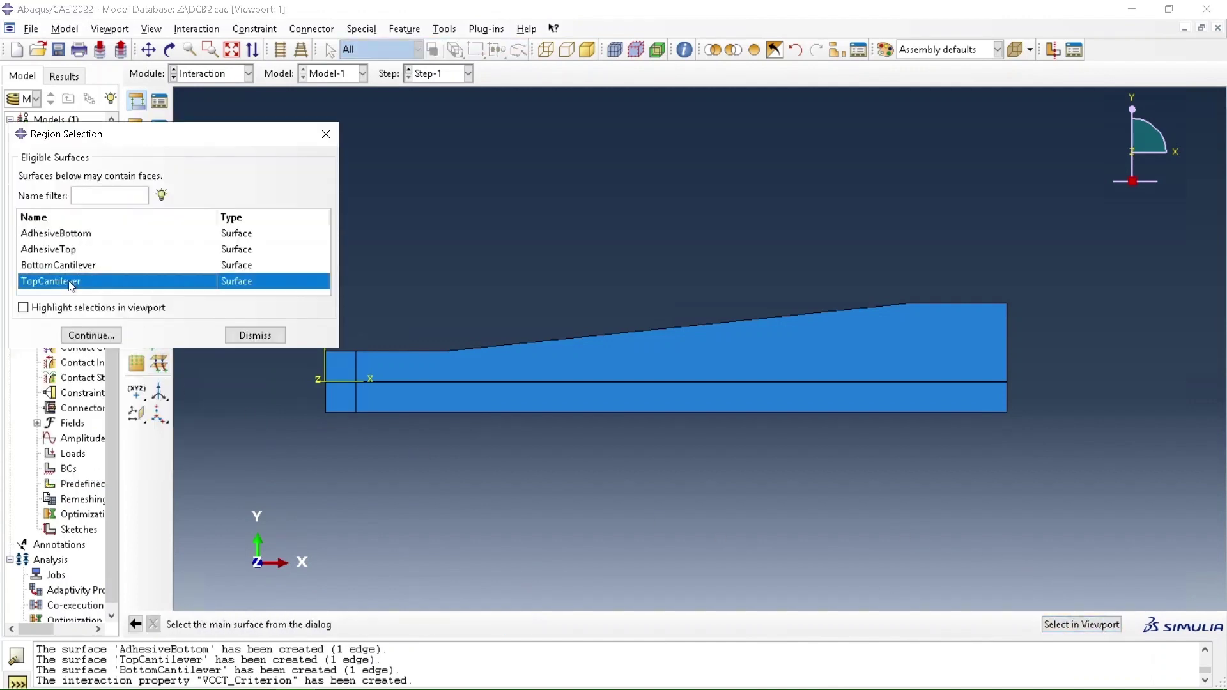
click(94, 335)
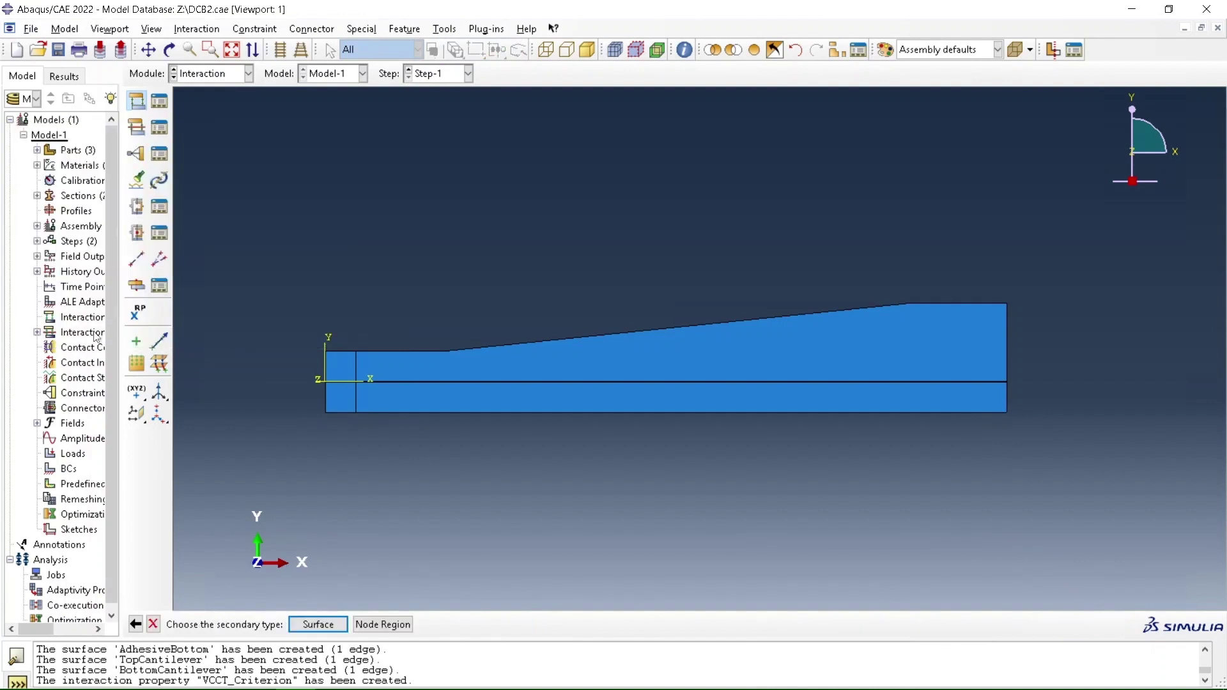
click(336, 629)
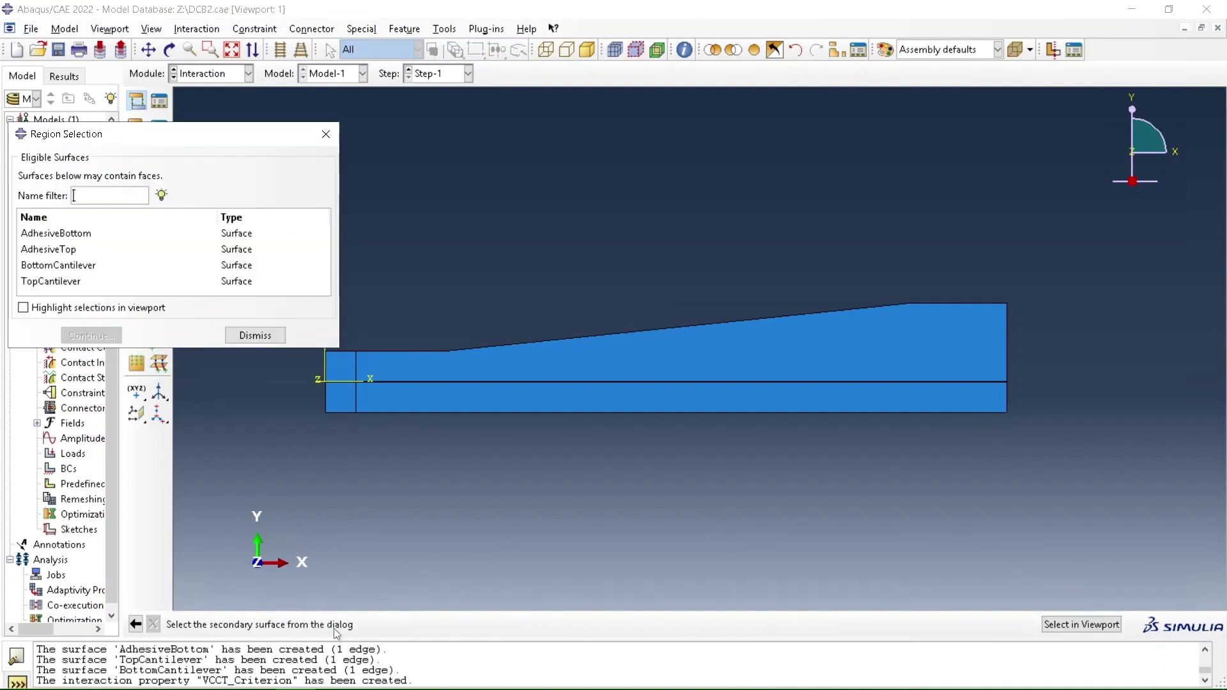
click(67, 250)
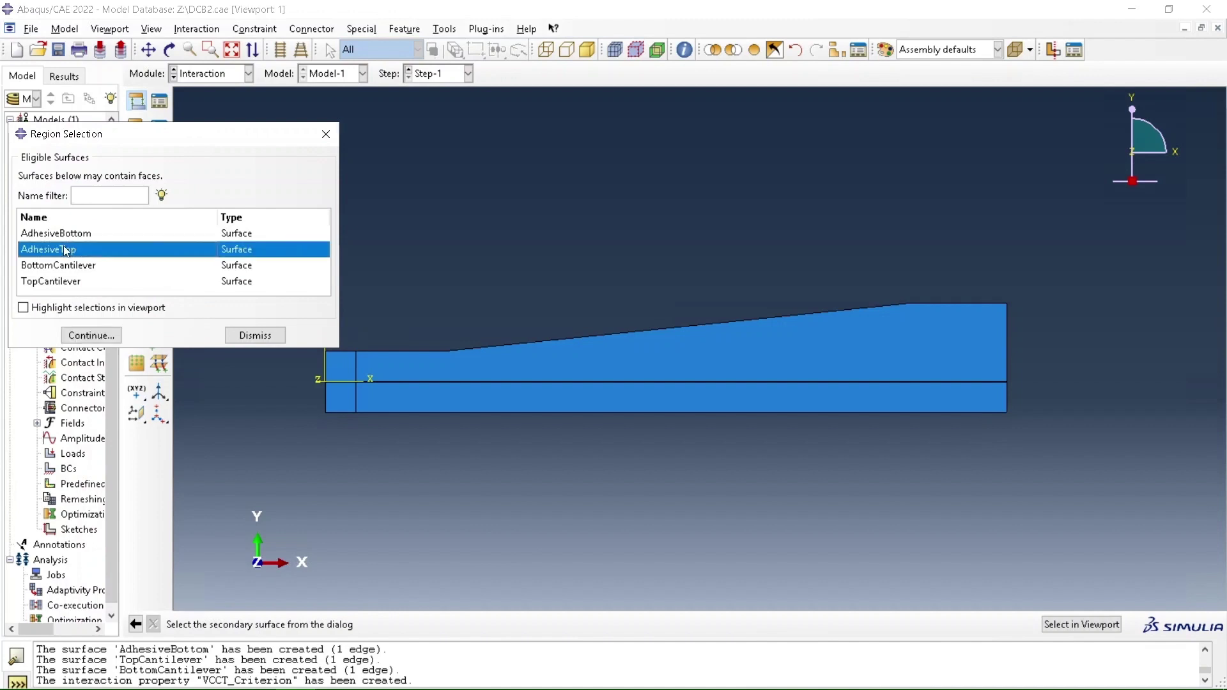
click(91, 336)
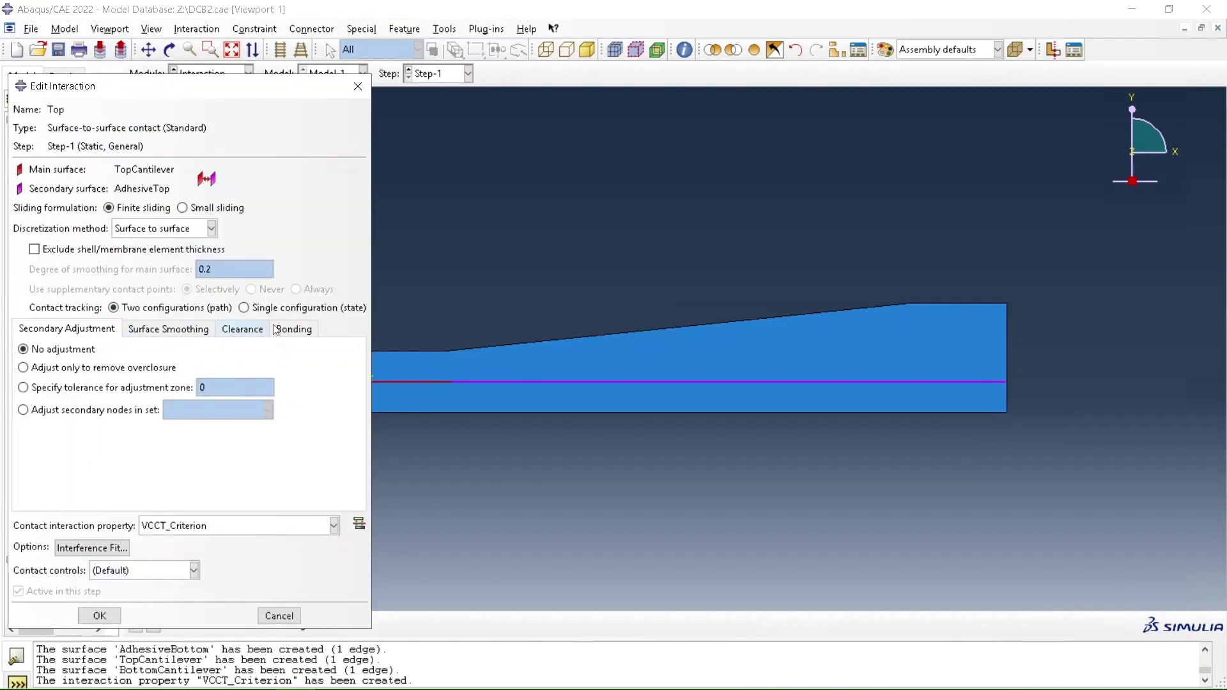
Step: Limit the Top interaction's bonding to the secondary nodes in AdhTop, use small sliding, and save the interaction
click(300, 329)
click(23, 352)
click(230, 352)
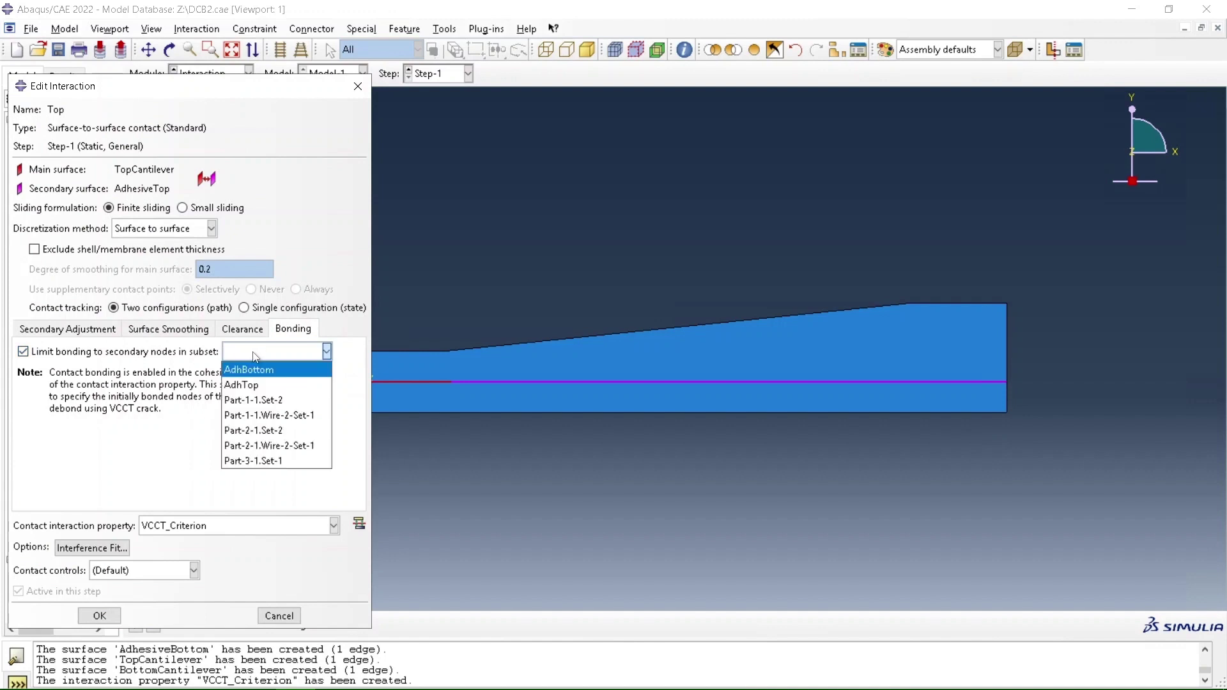
click(259, 385)
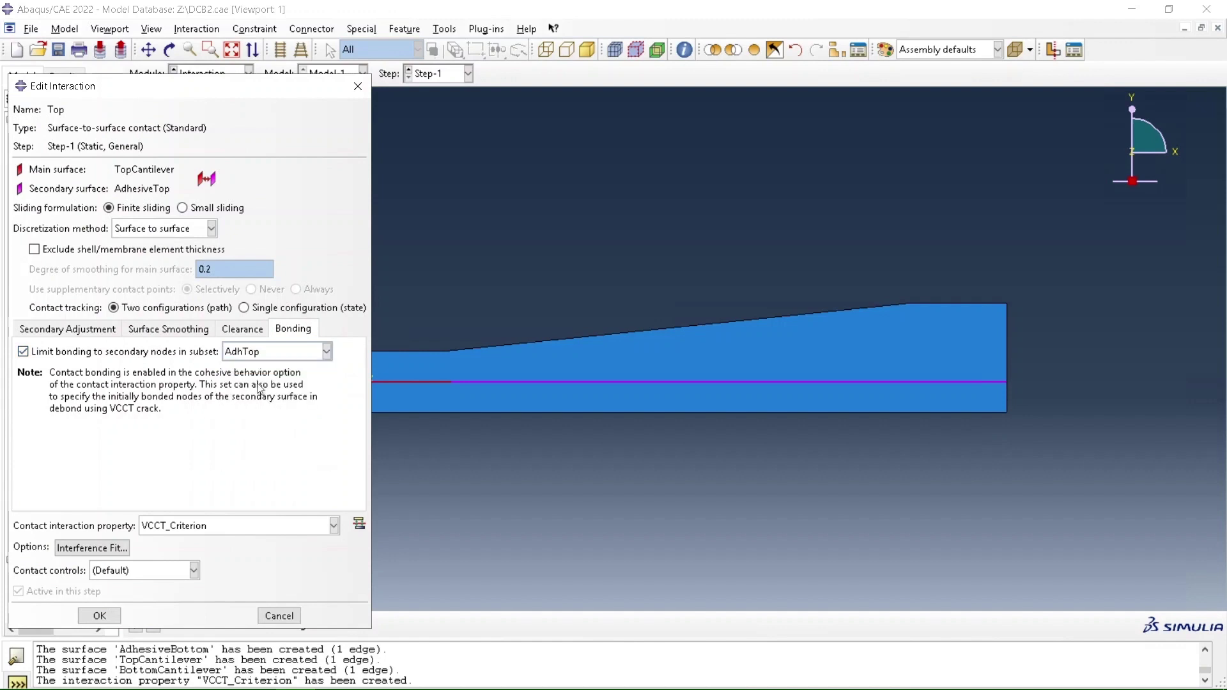
click(183, 208)
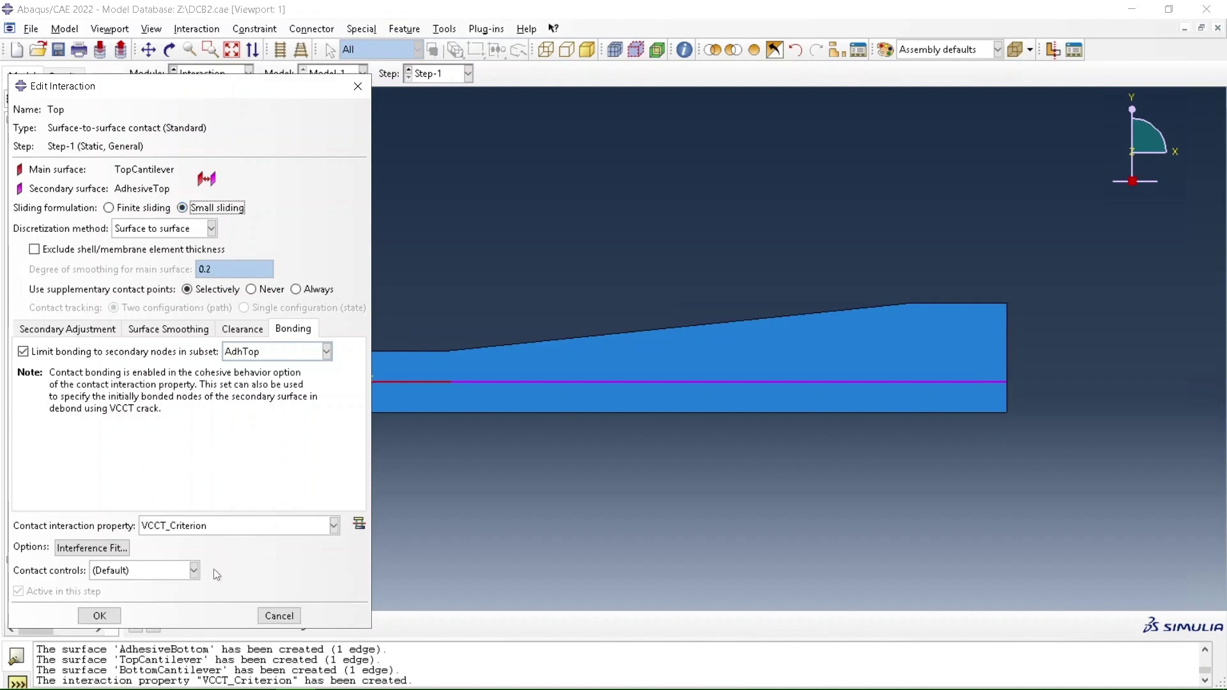
click(101, 617)
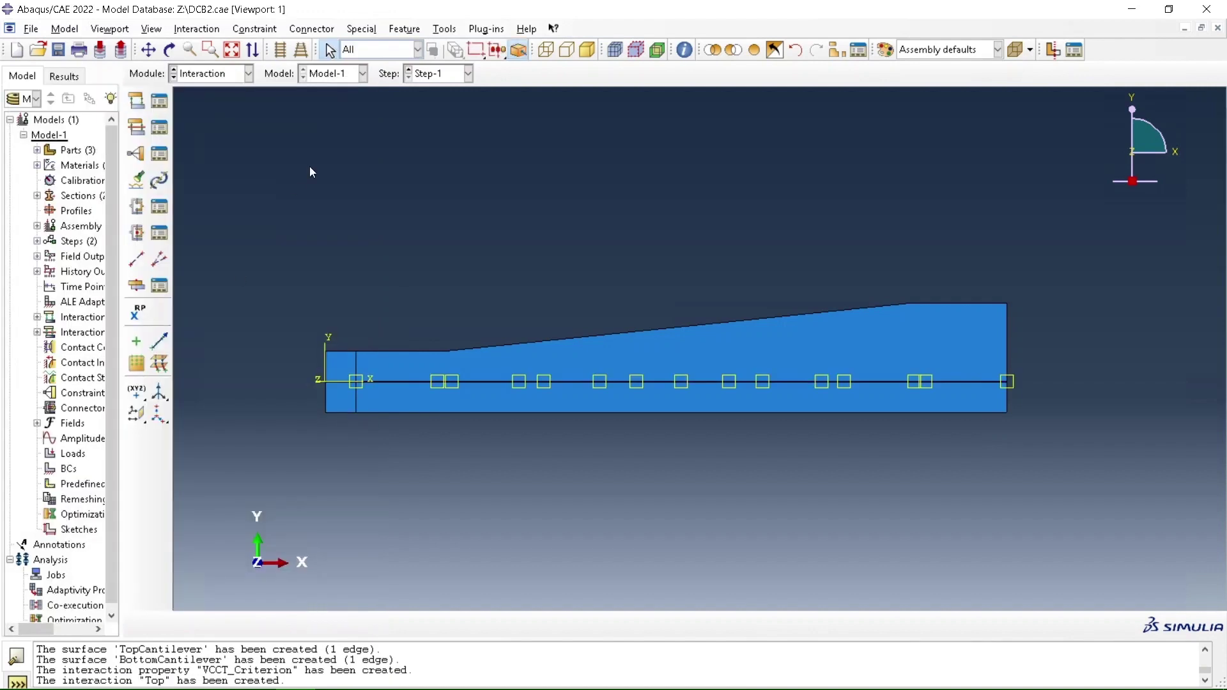
Step: Start a Standard surface-to-surface contact interaction named Bottom in Step-1, with BottomCantilever as main surface and AdhesiveBottom as secondary surface
click(137, 102)
text(Bottom)
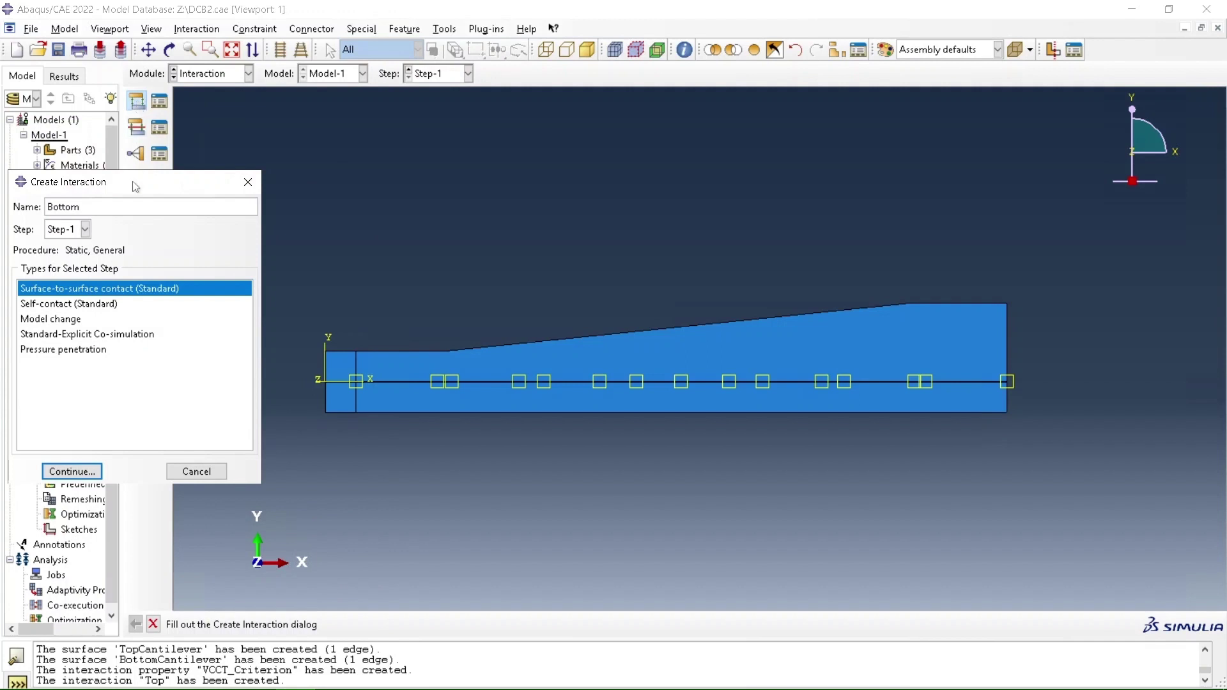
click(96, 472)
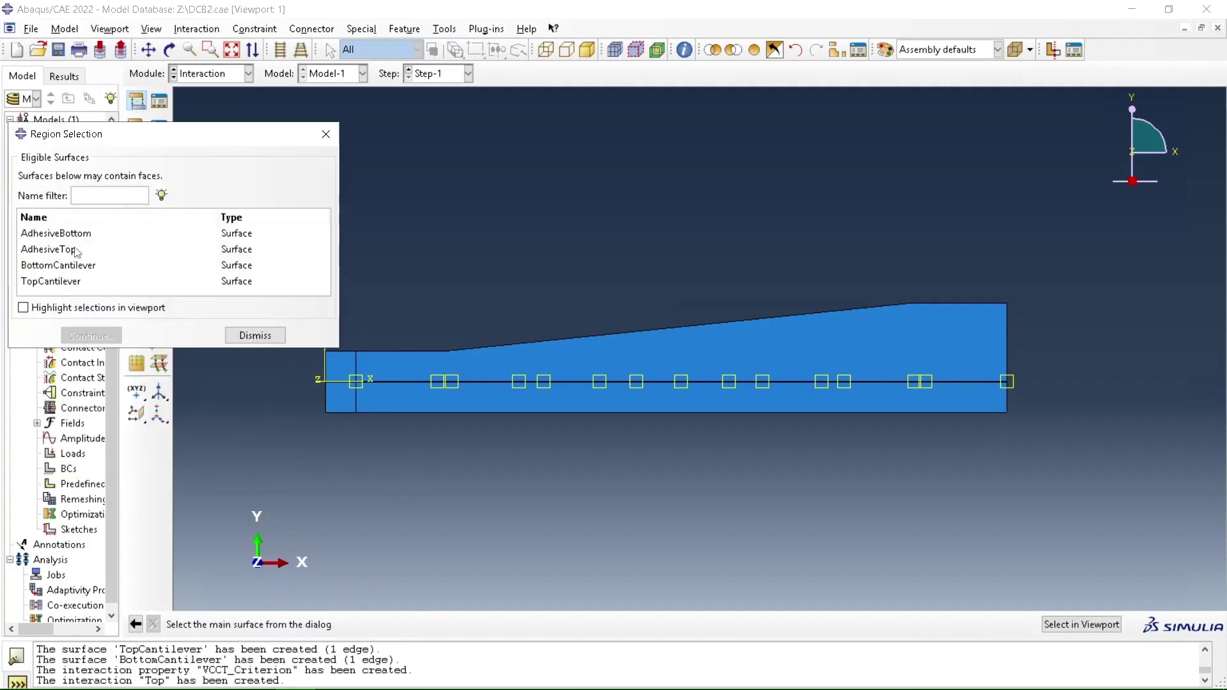
click(75, 267)
click(101, 335)
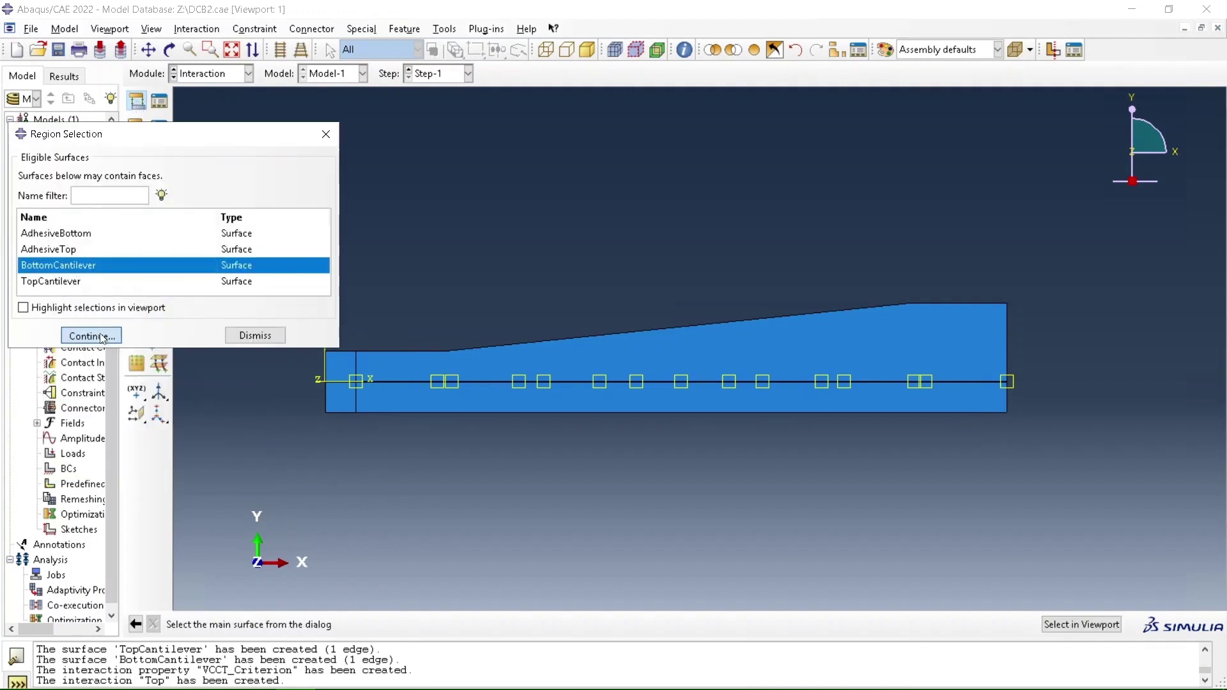
click(318, 624)
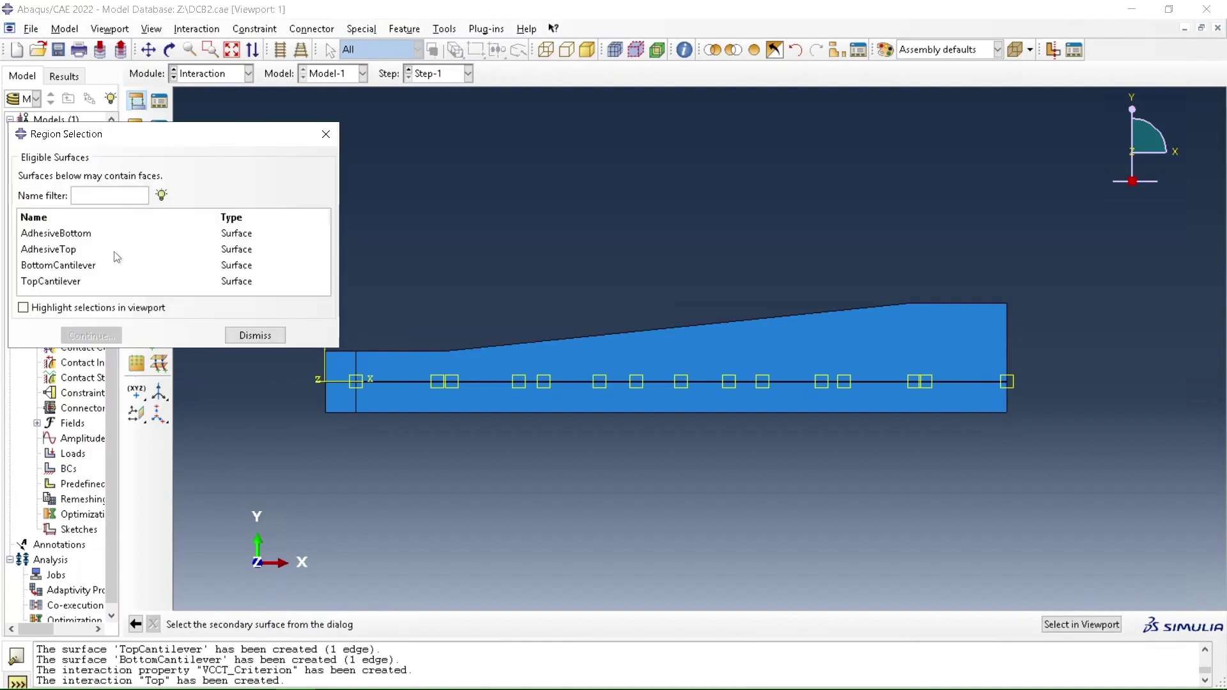
click(66, 235)
click(97, 334)
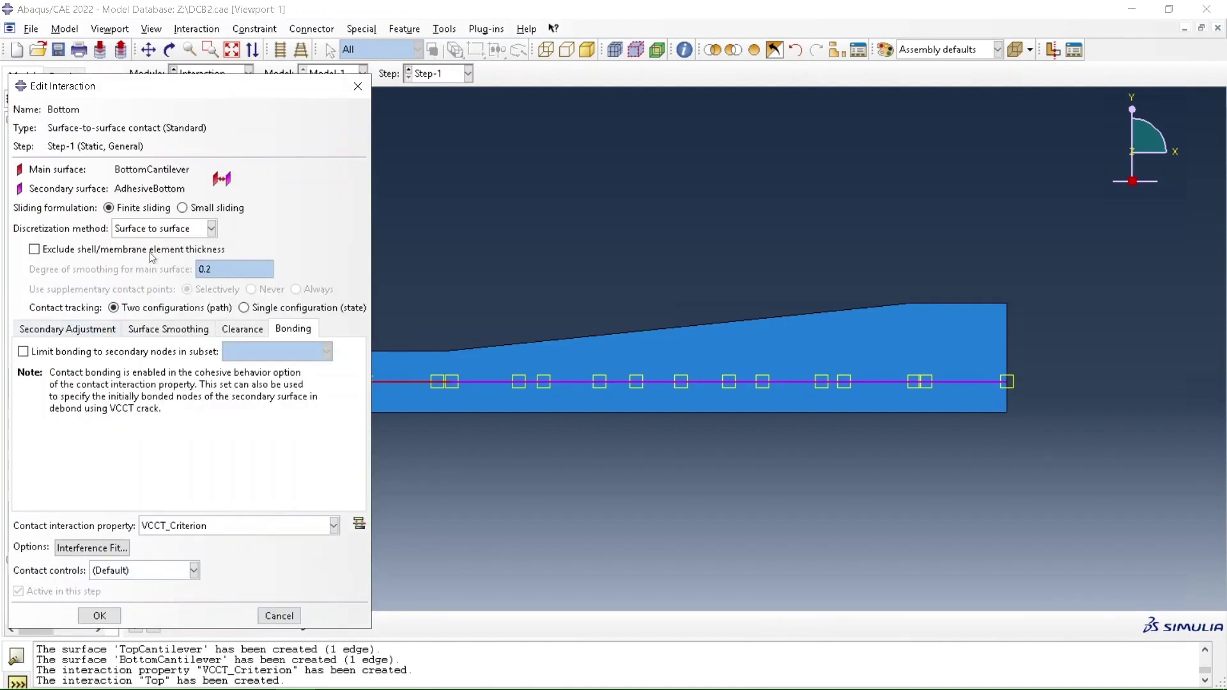
Step: Limit the Bottom interaction's bonding to the secondary nodes in AdhBottom, use small sliding, and save the interaction
click(271, 331)
click(174, 356)
click(251, 353)
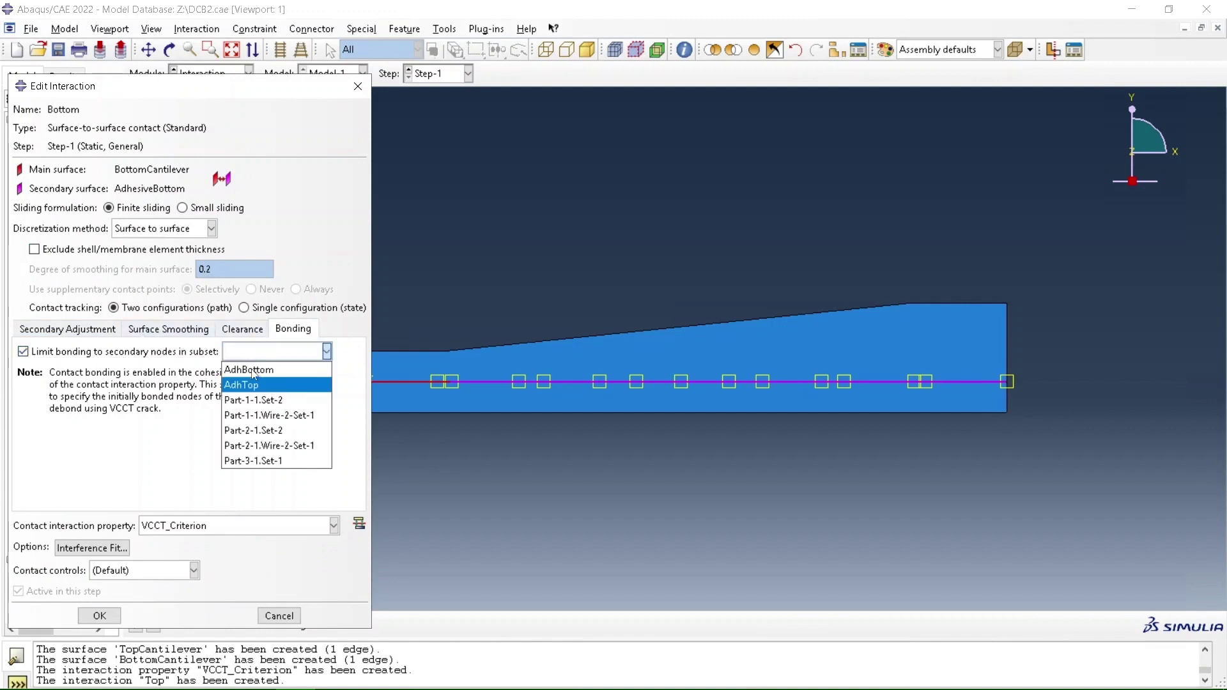
click(254, 374)
click(184, 208)
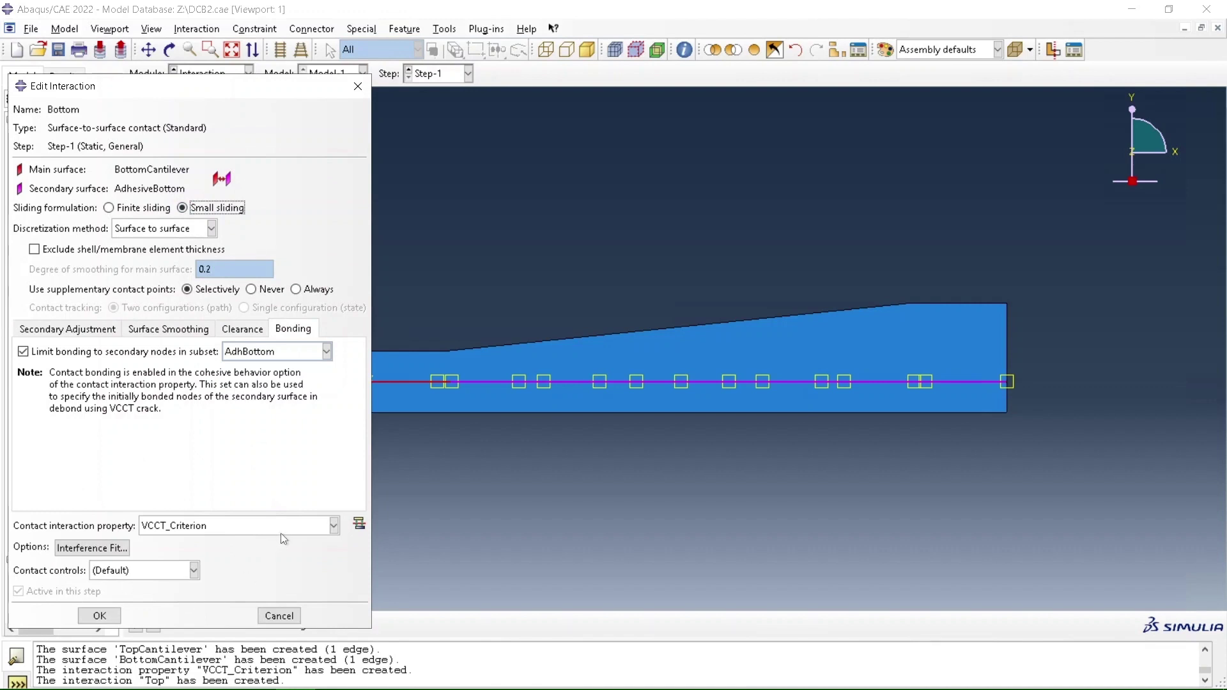
click(100, 616)
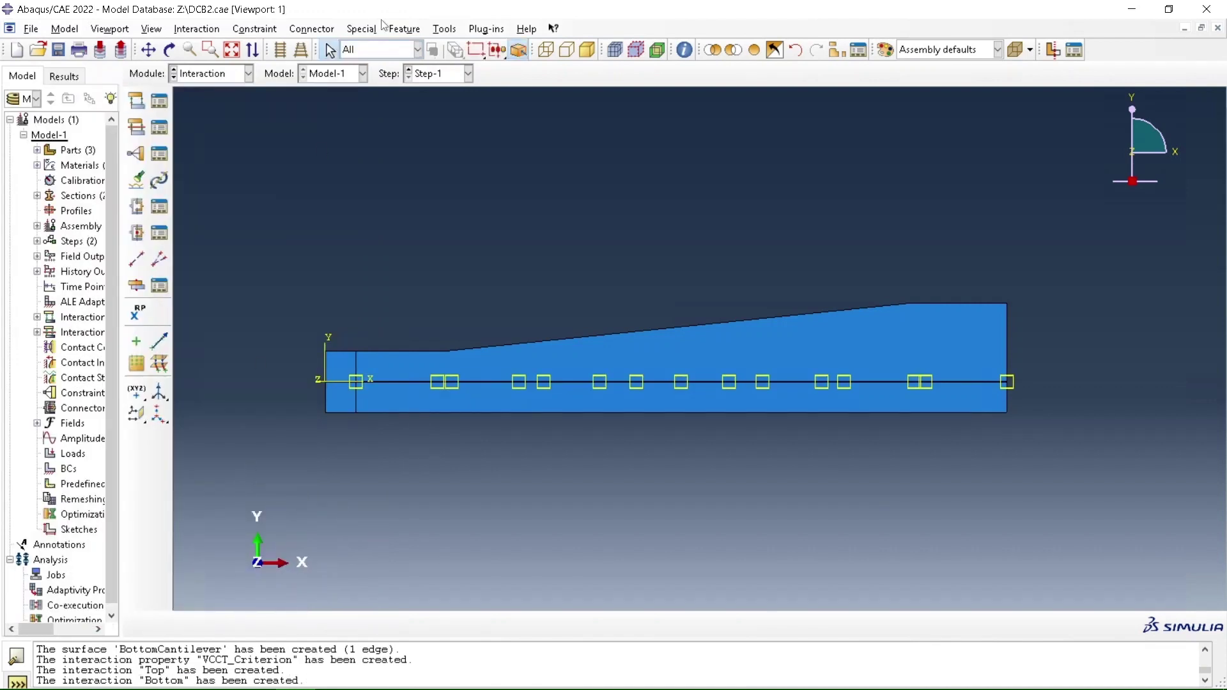
Step: Create a Debond using VCCT crack initiating in Step-1 for the Top contact pair interaction
click(362, 30)
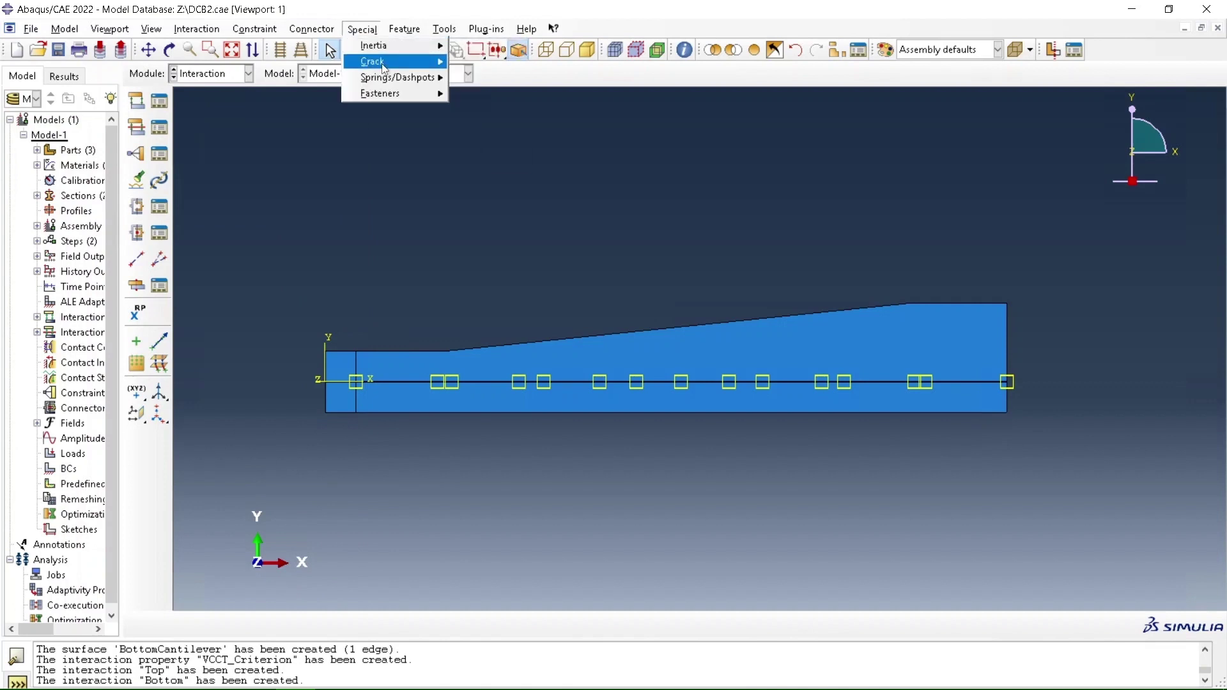
mouse_move(382, 64)
click(489, 98)
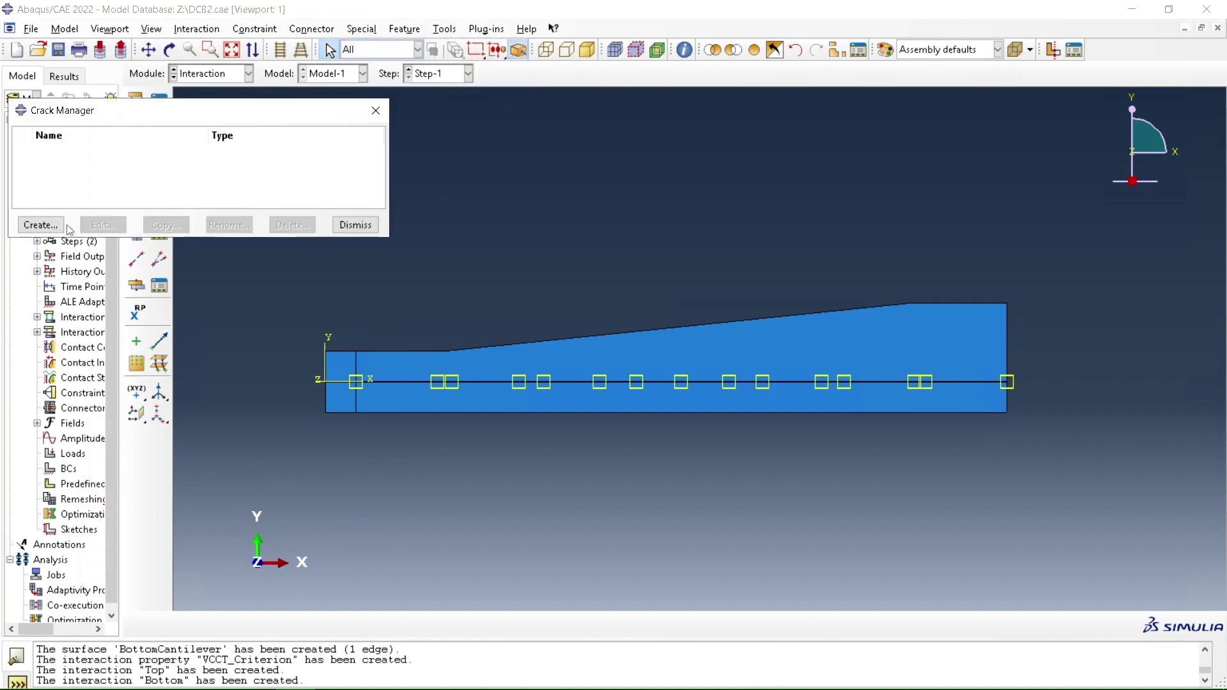
click(40, 225)
click(58, 229)
click(61, 260)
click(172, 227)
click(170, 247)
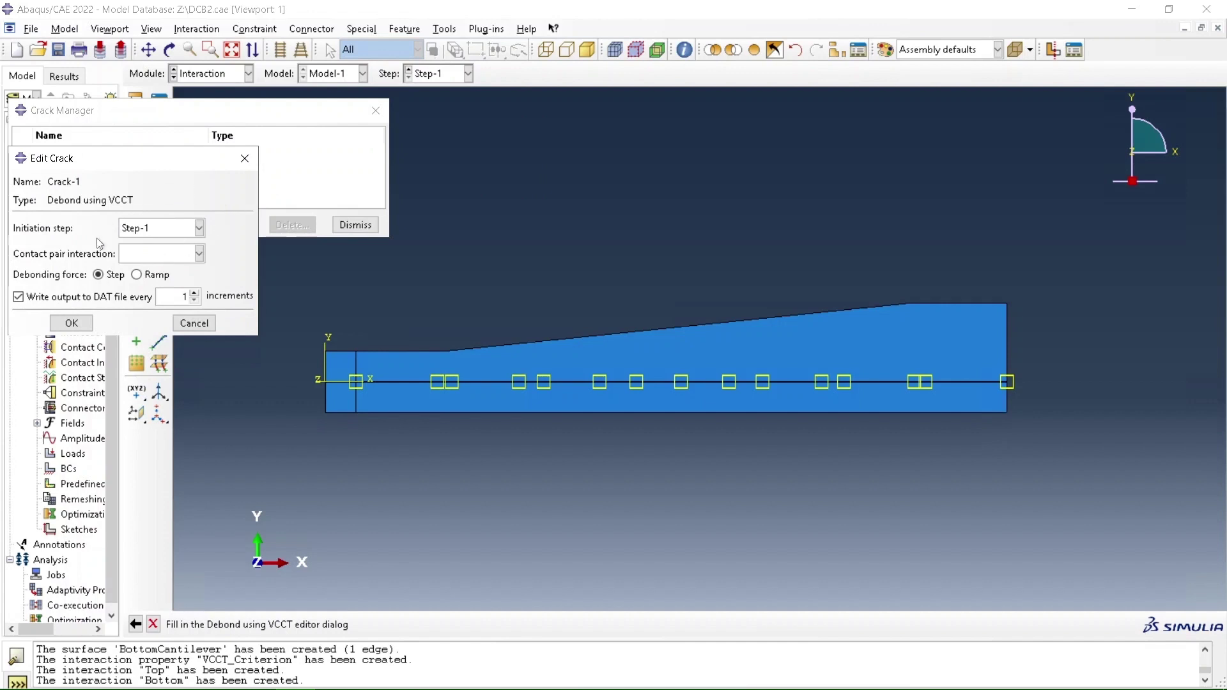
click(190, 257)
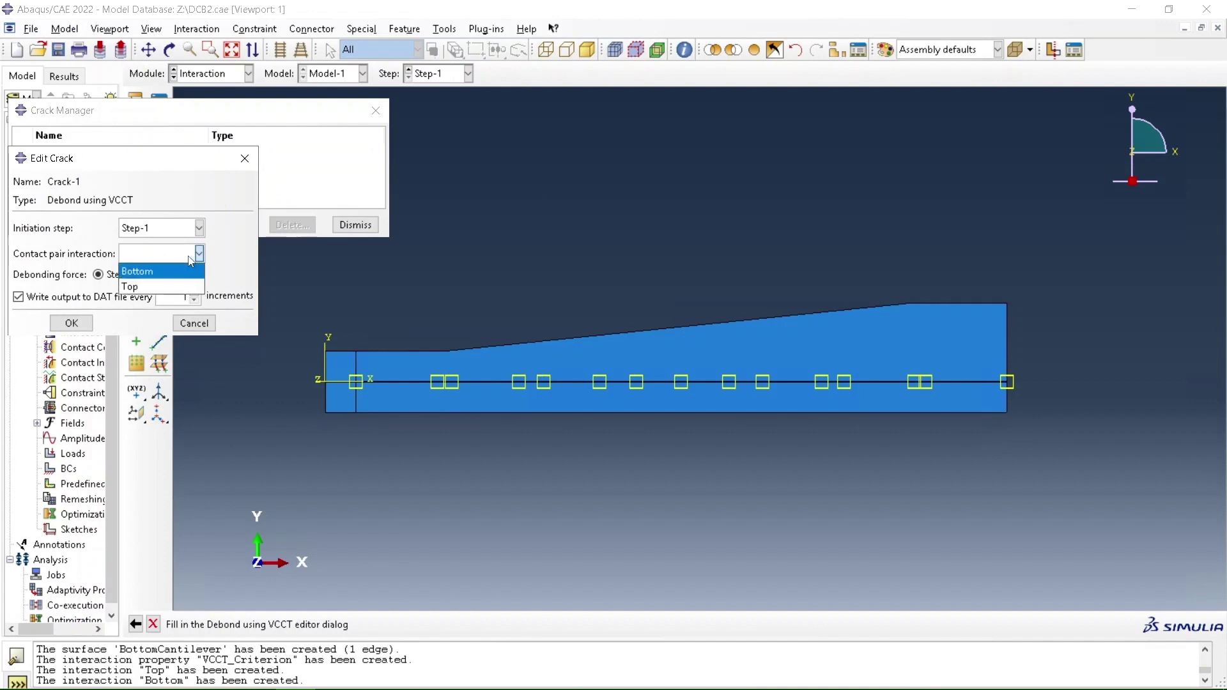
click(160, 286)
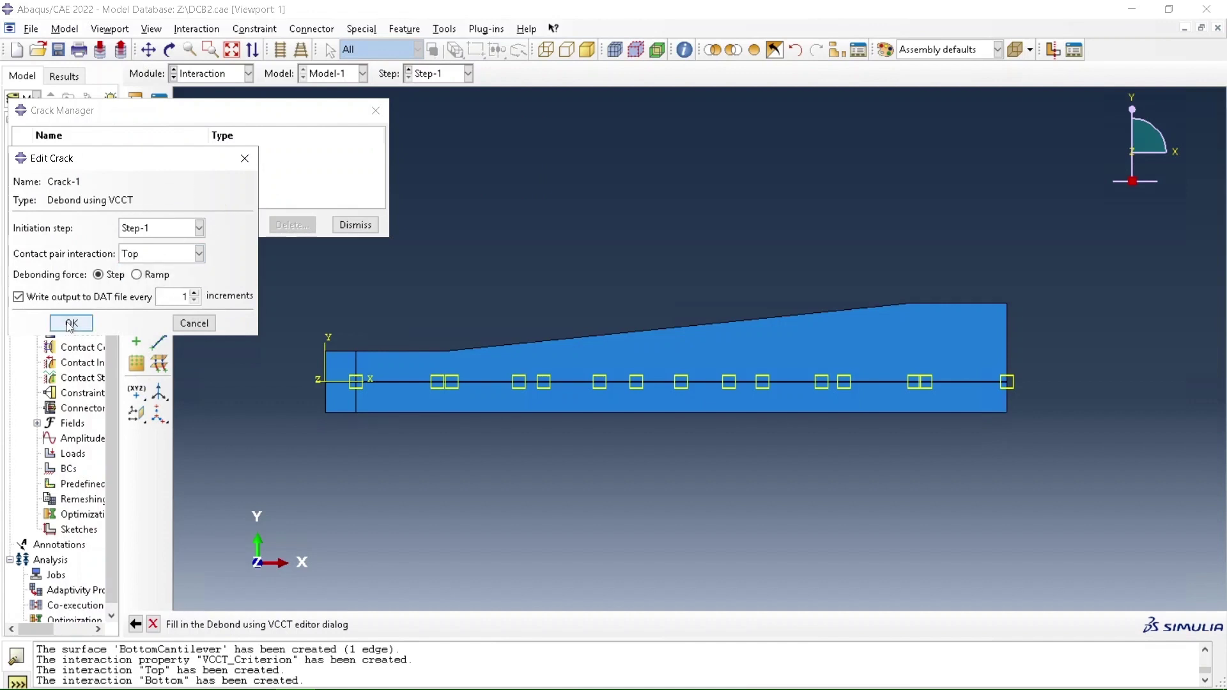
click(70, 324)
Step: Create a second Debond using VCCT crack in Step-1 for the Bottom contact pair interaction, and close the crack manager
click(40, 224)
click(60, 268)
click(154, 230)
click(149, 248)
click(149, 256)
click(149, 271)
click(71, 323)
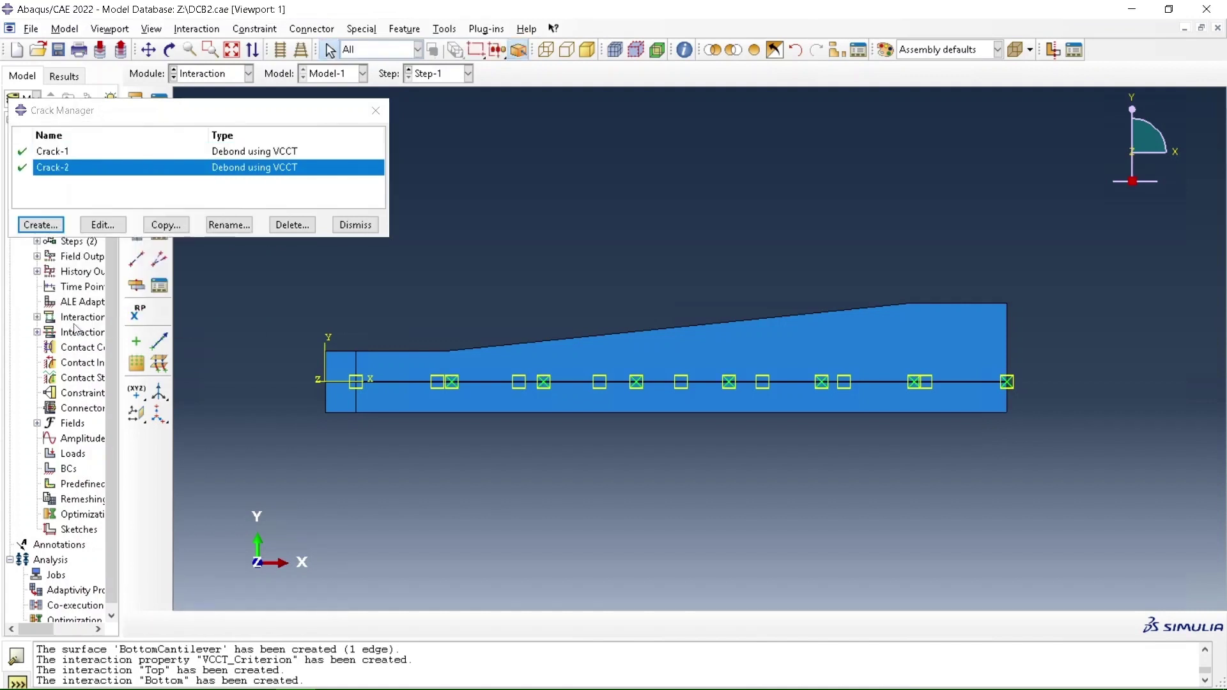
click(353, 227)
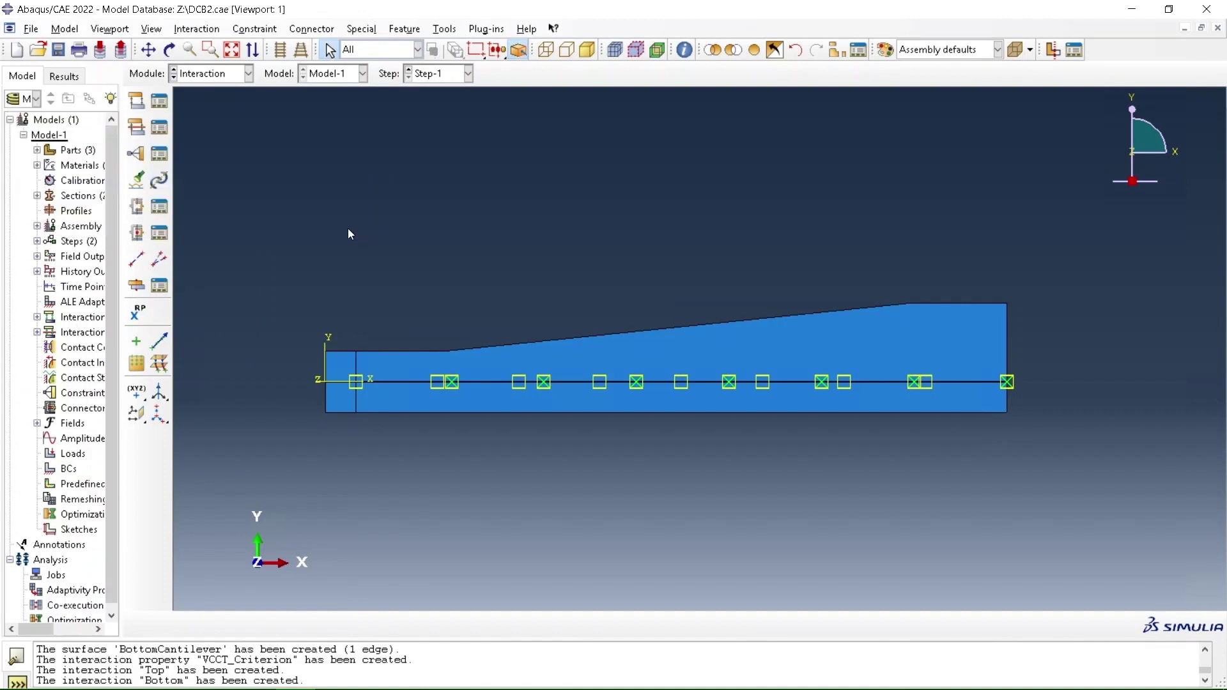
Step: Switch to the Load module and start a Symmetry/Antisymmetry/Encastre boundary condition in Step-1, with its region picked directly on the model
click(224, 81)
click(205, 165)
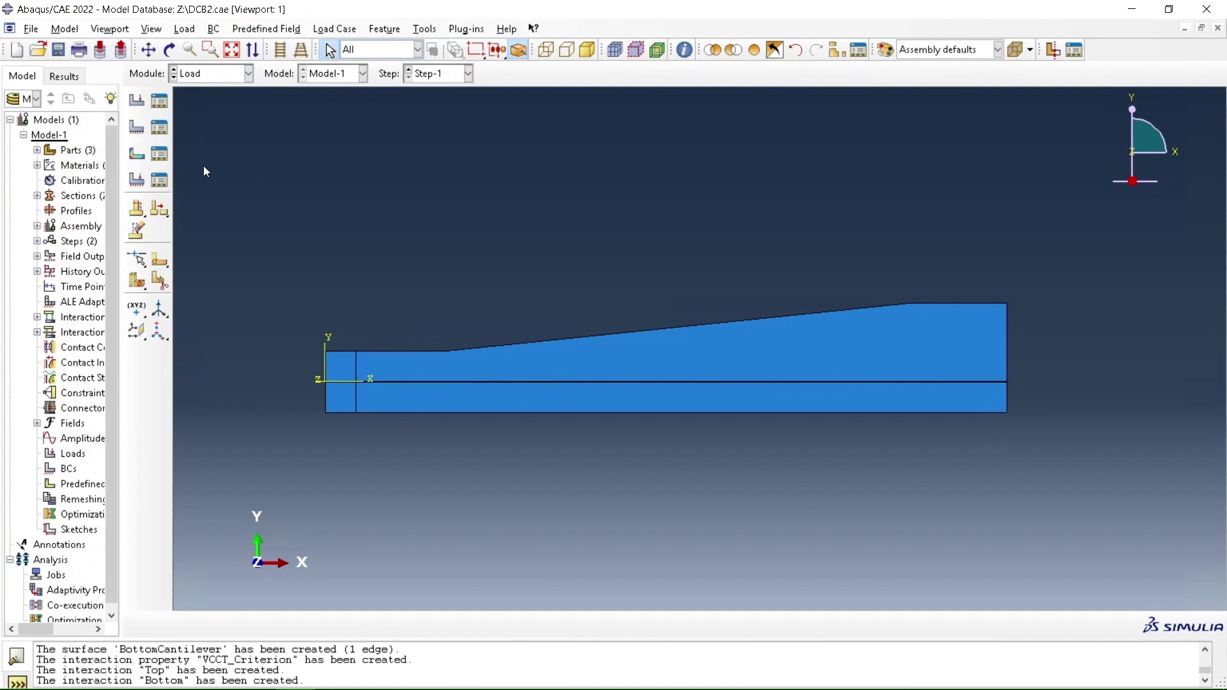
click(136, 127)
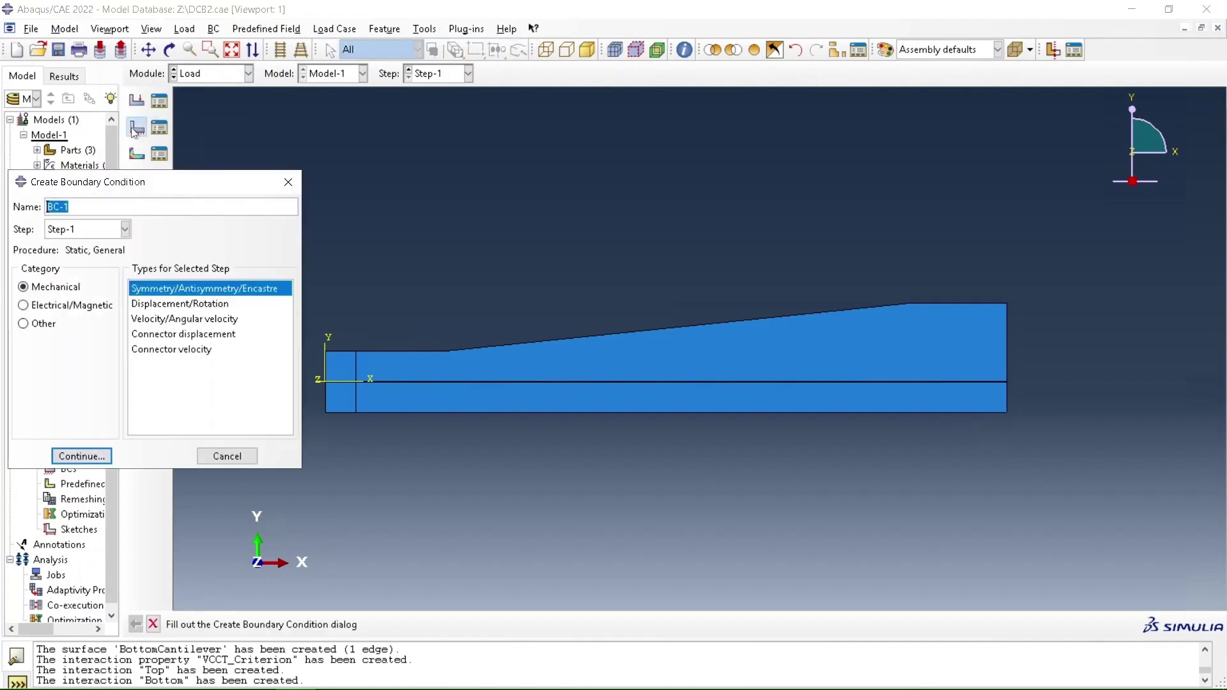
click(81, 456)
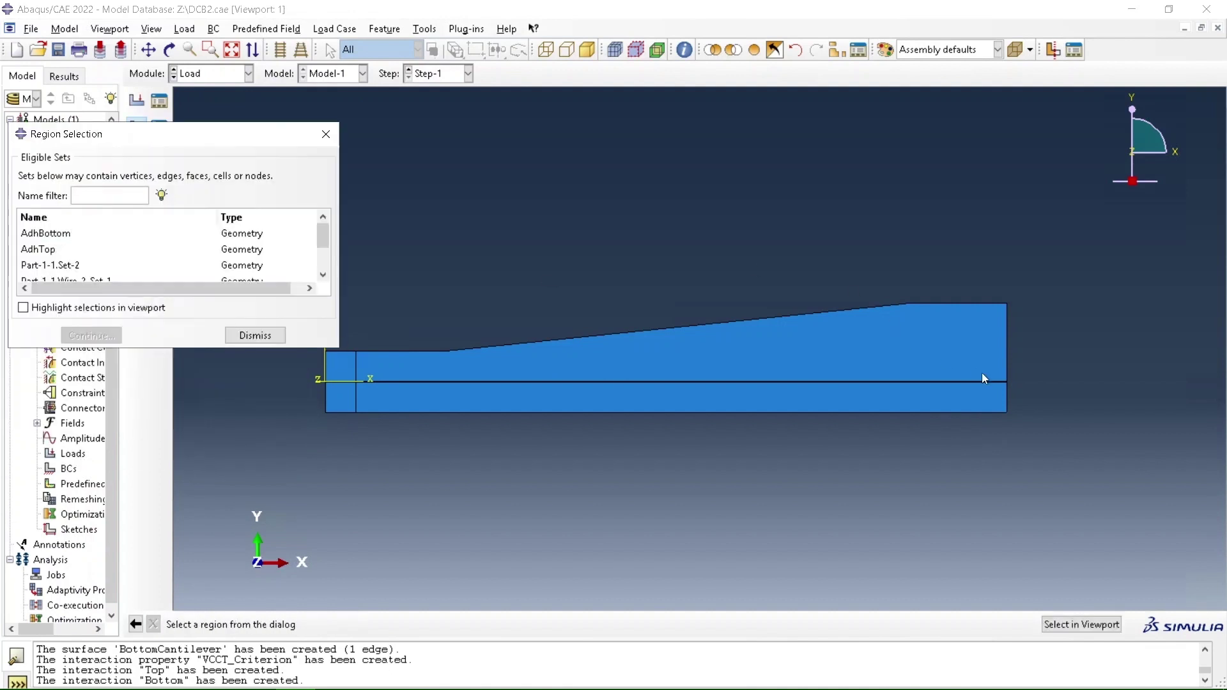
click(242, 334)
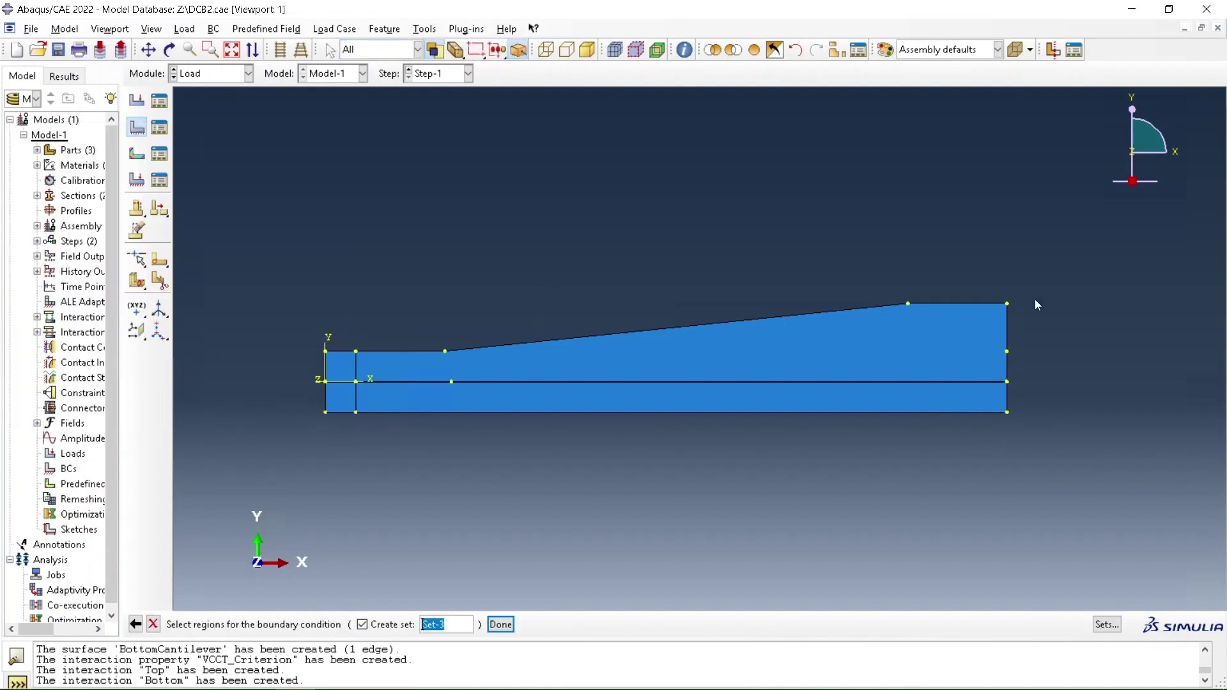
Step: Select the vertical end edges of both beams and the adhesive at the thick end, and fix them with ENCASTRE
scroll(1014, 377, up, 5)
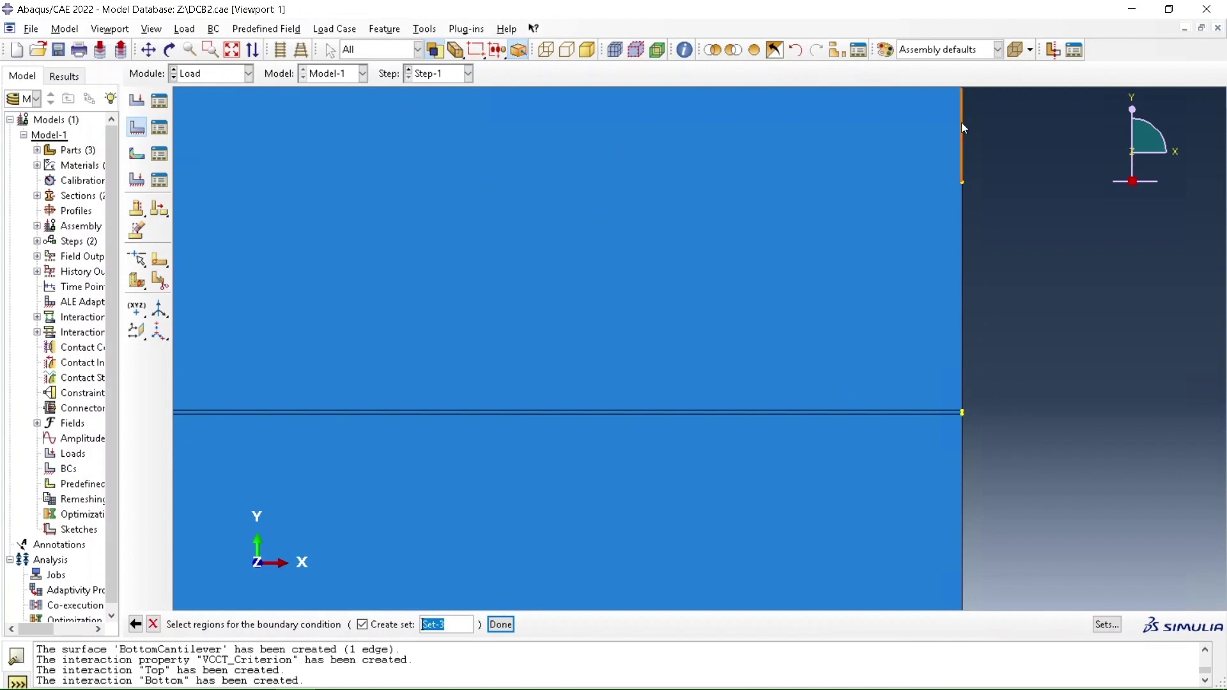
click(963, 268)
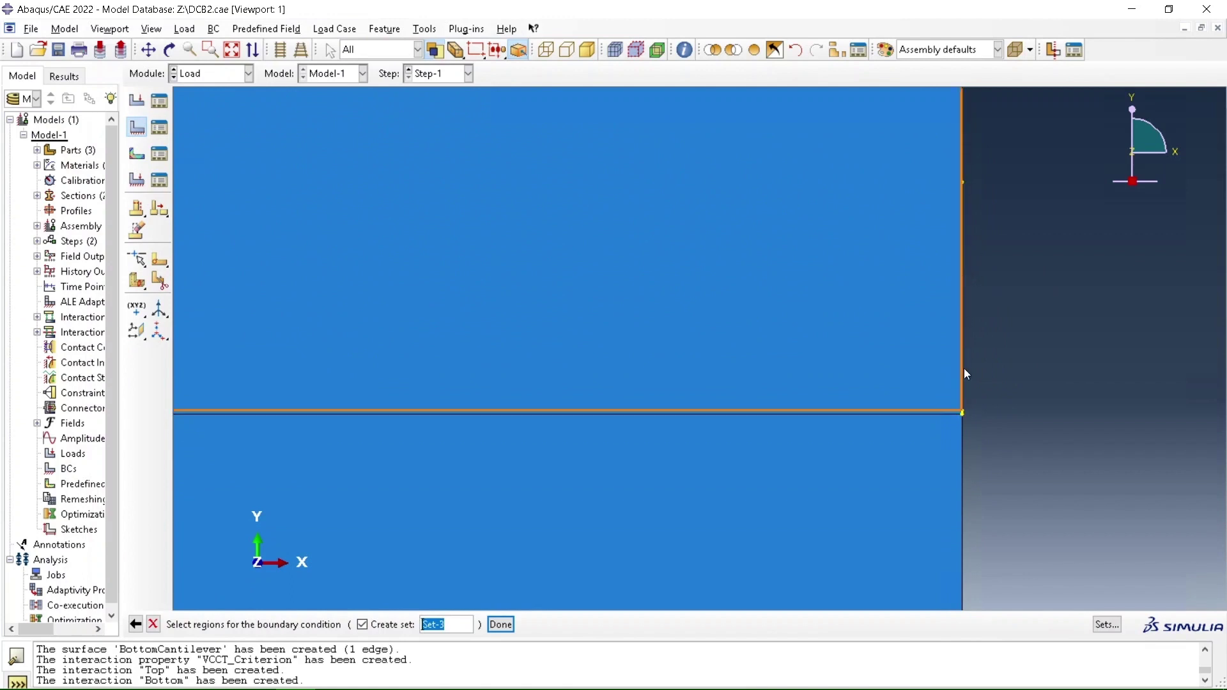
scroll(962, 420, up, 1)
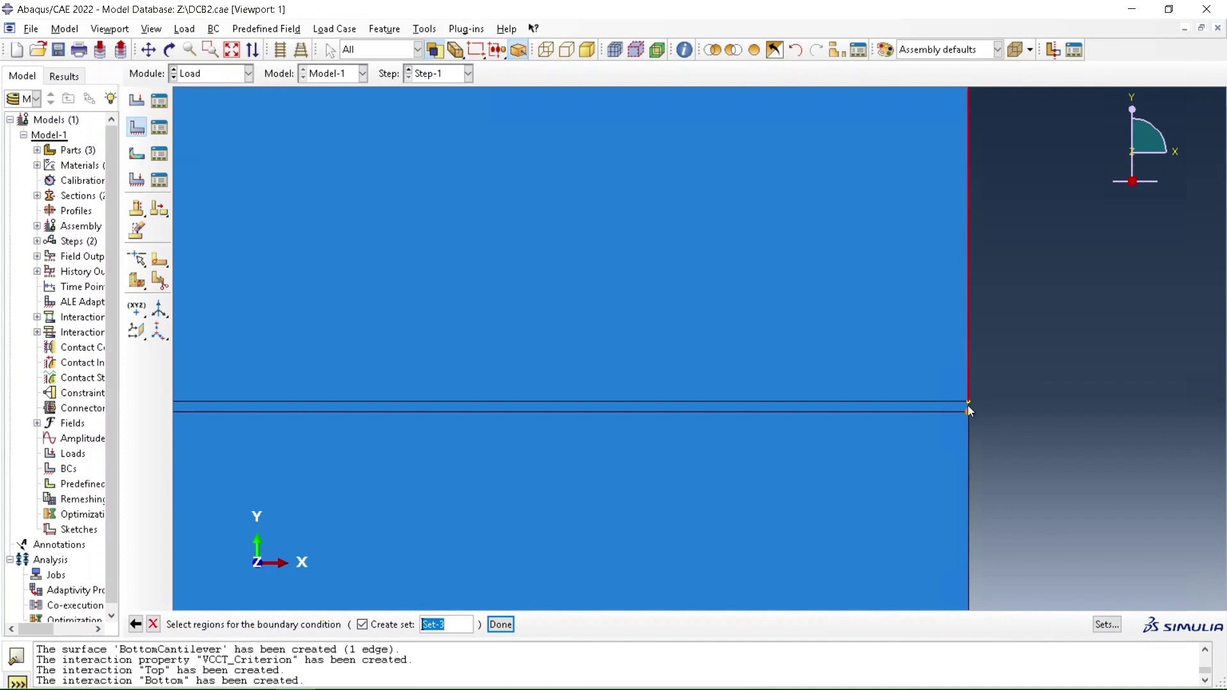
right_click(967, 431)
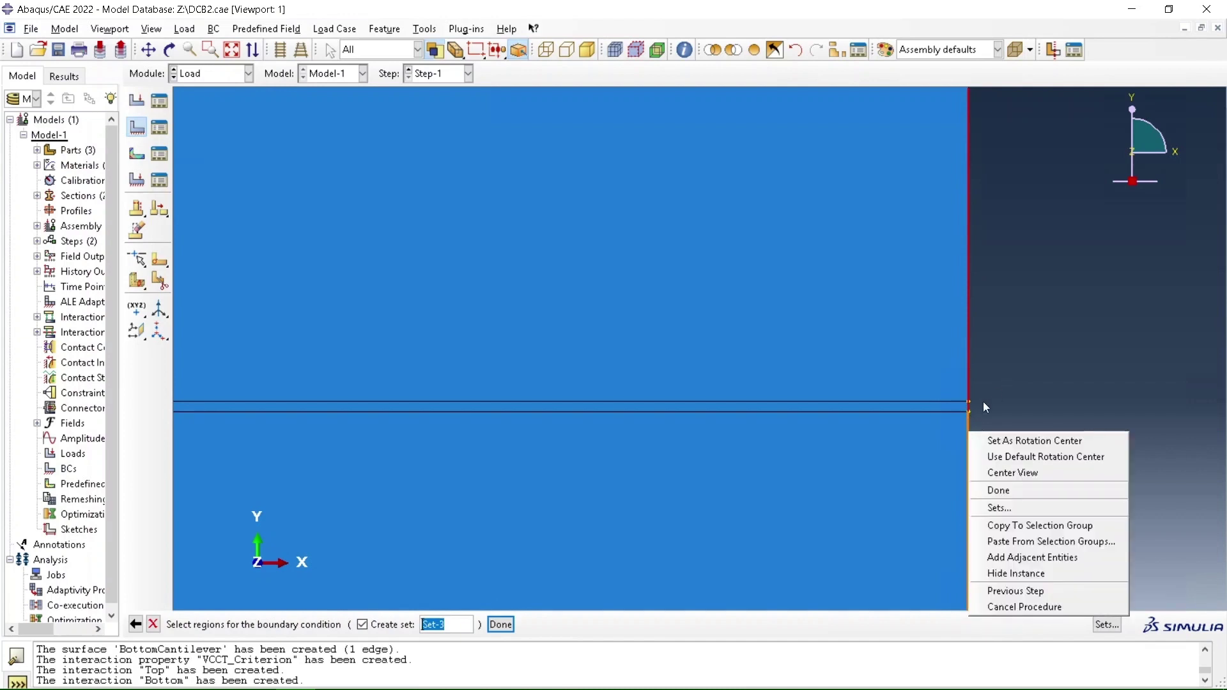
click(968, 427)
scroll(990, 418, down, 2)
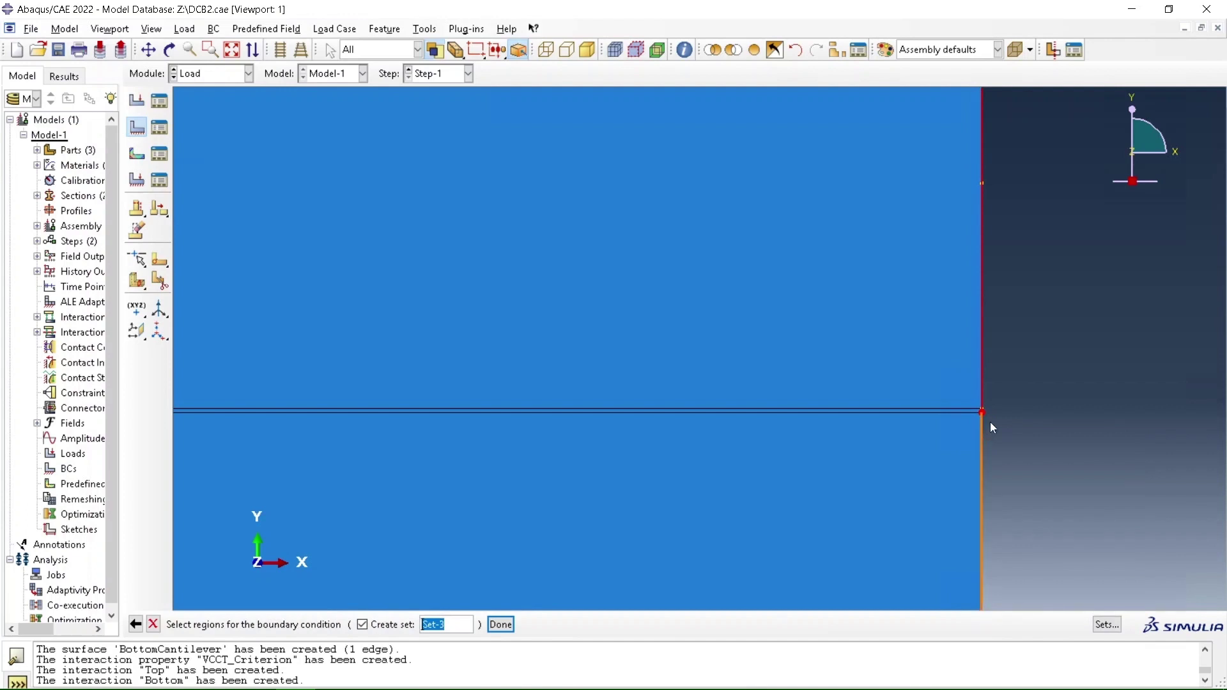
scroll(1021, 375, down, 4)
scroll(1021, 377, down, 1)
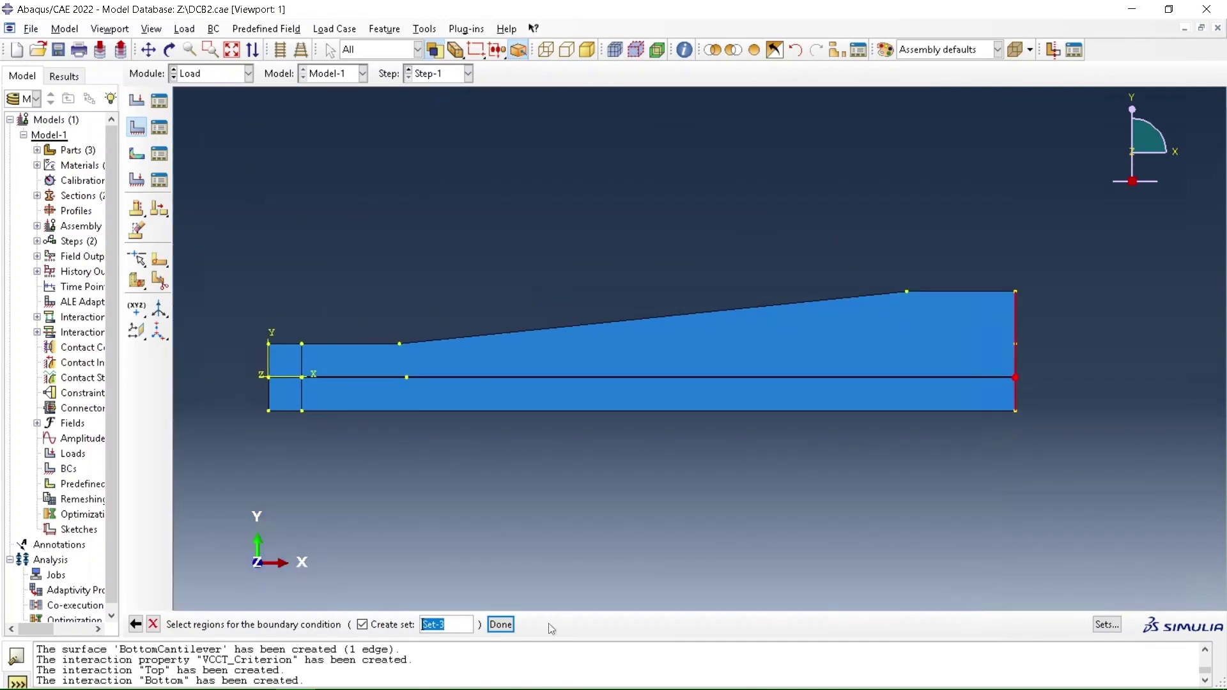
click(501, 624)
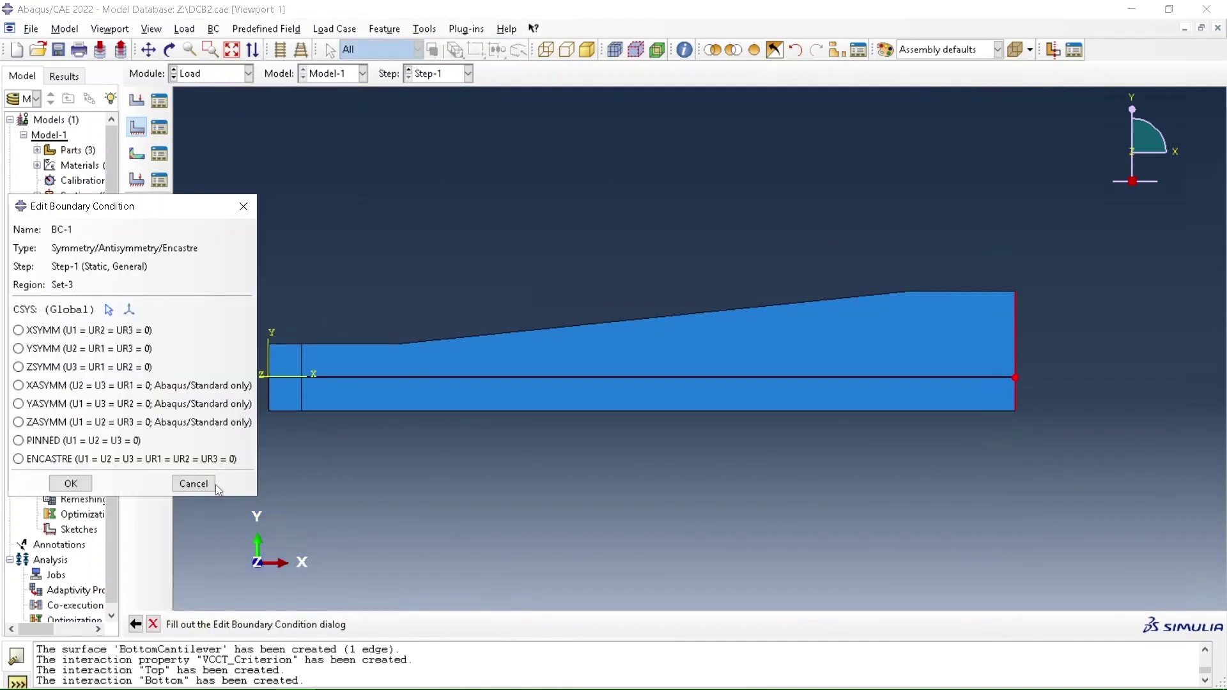
click(190, 460)
click(71, 483)
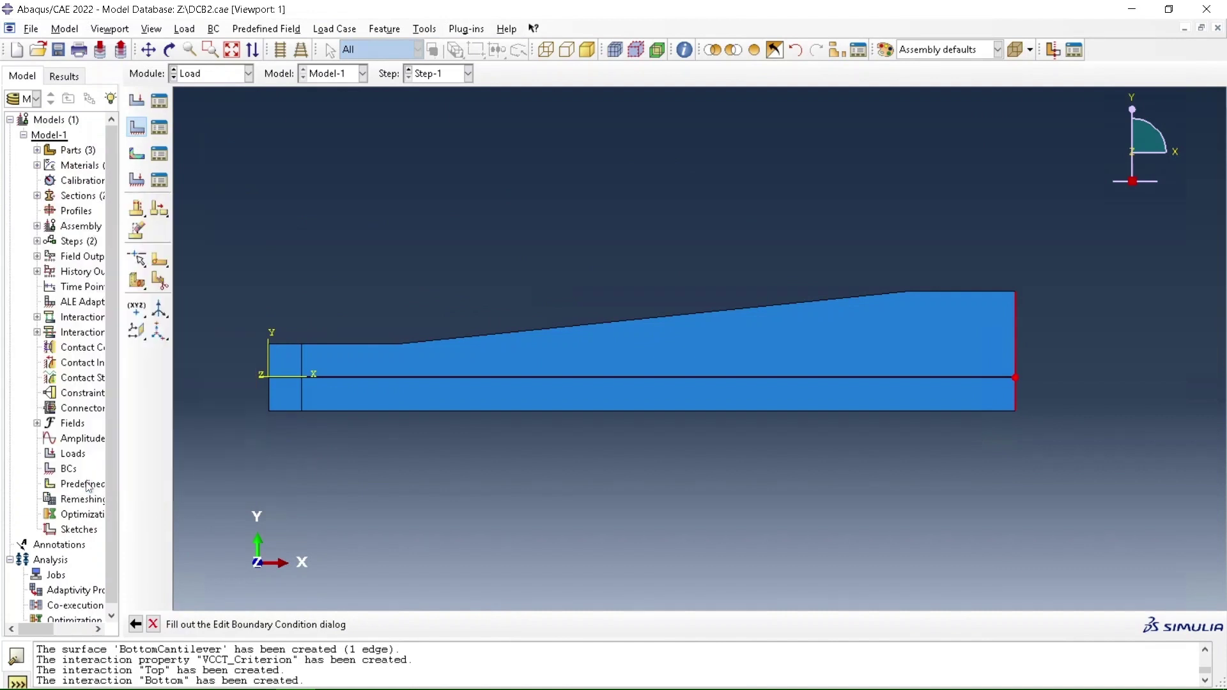
Step: Create a concentrated force in Step-1 of 1300 in the Y direction at the tapered beam's upper partition vertex near its thin end
click(136, 100)
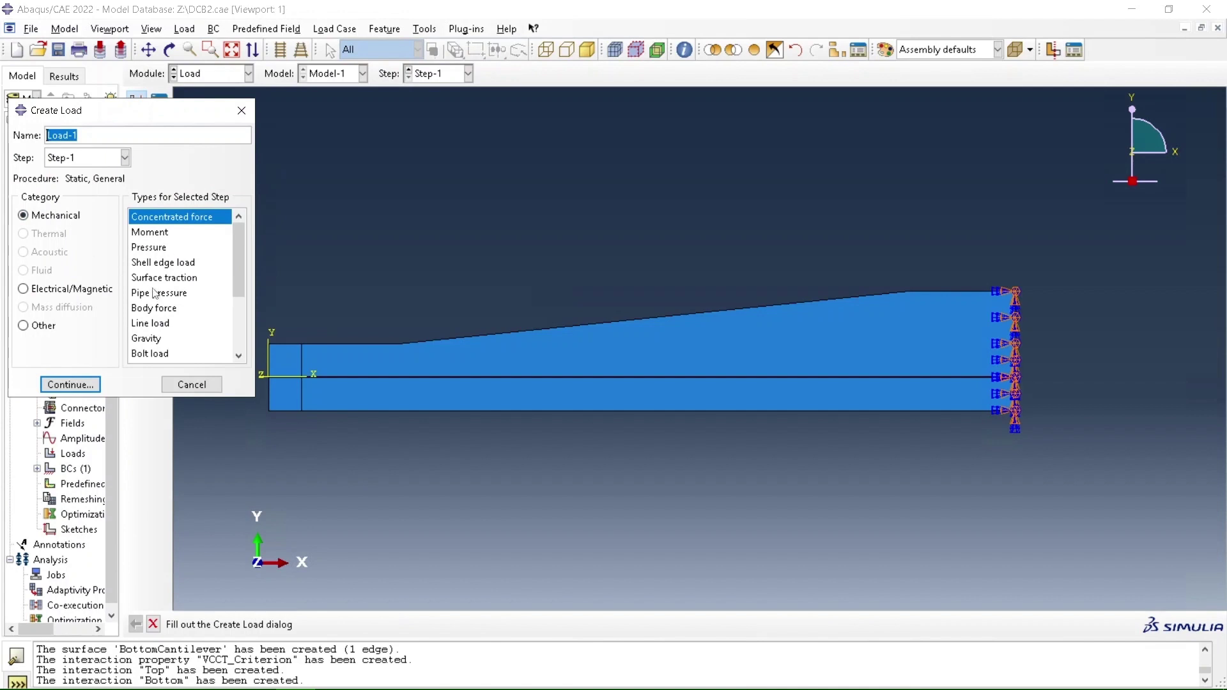
click(81, 385)
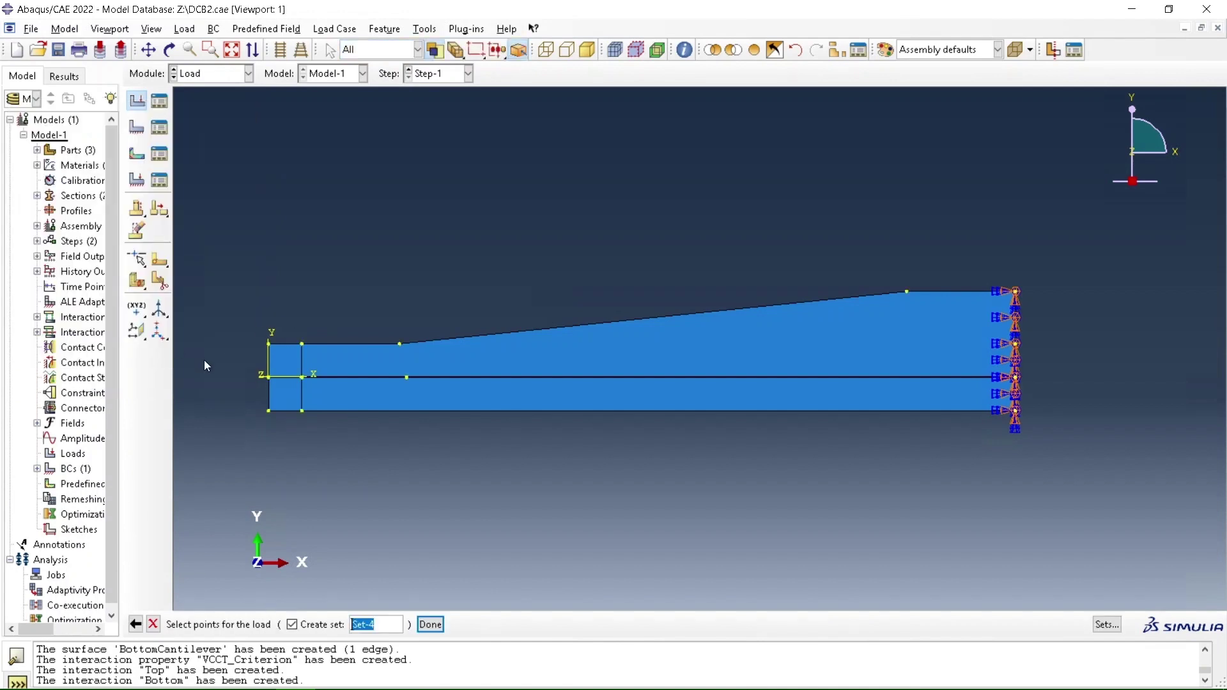
scroll(204, 359, up, 3)
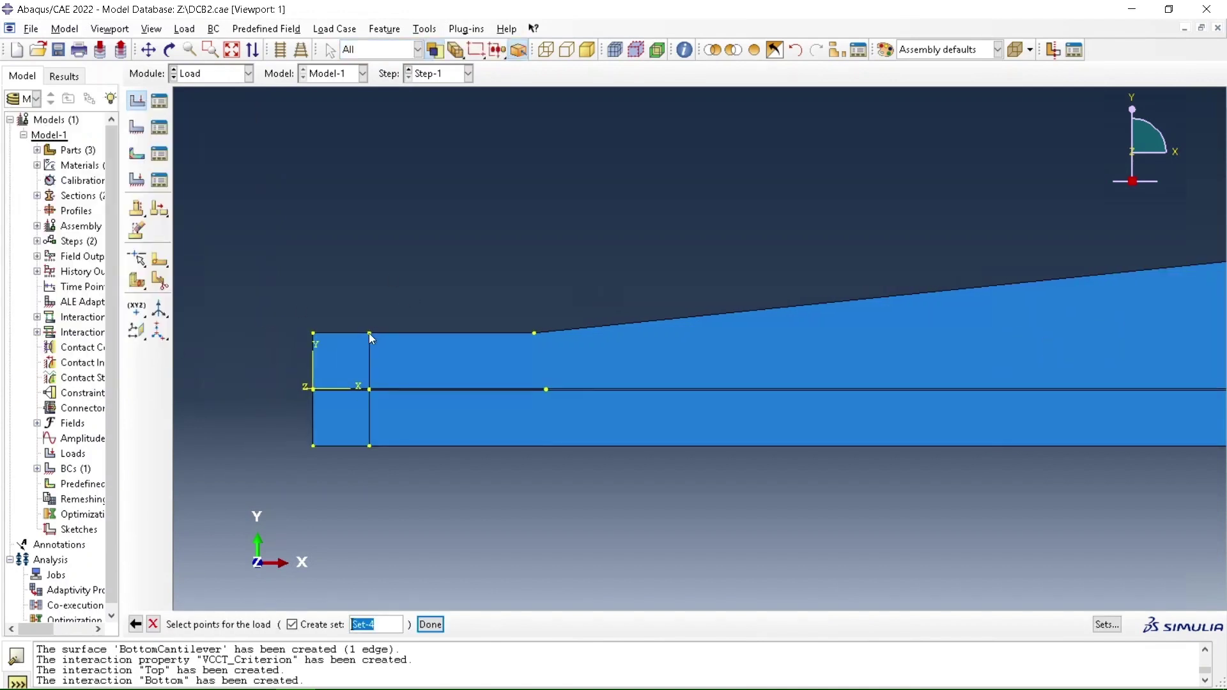
click(370, 333)
click(430, 625)
click(104, 302)
text(1300)
click(57, 395)
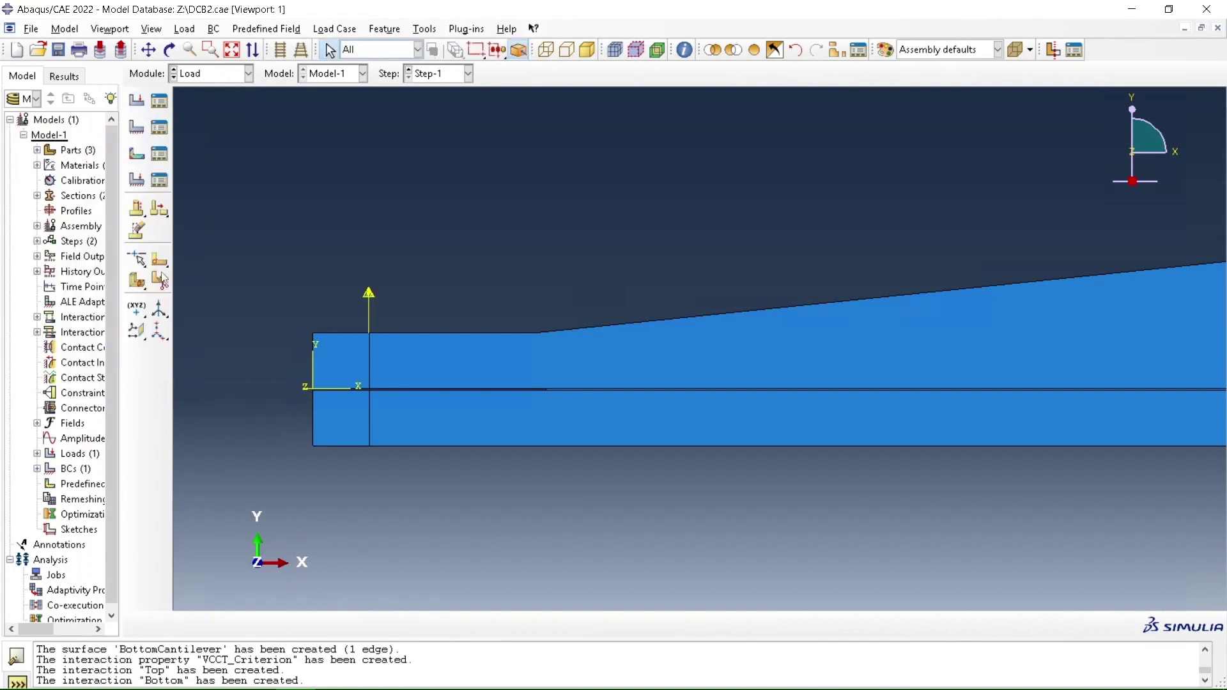
Step: Create a concentrated force in Step-1 of -1300 in the Y direction at the lower beam's bottom partition vertex near the thin end
click(138, 128)
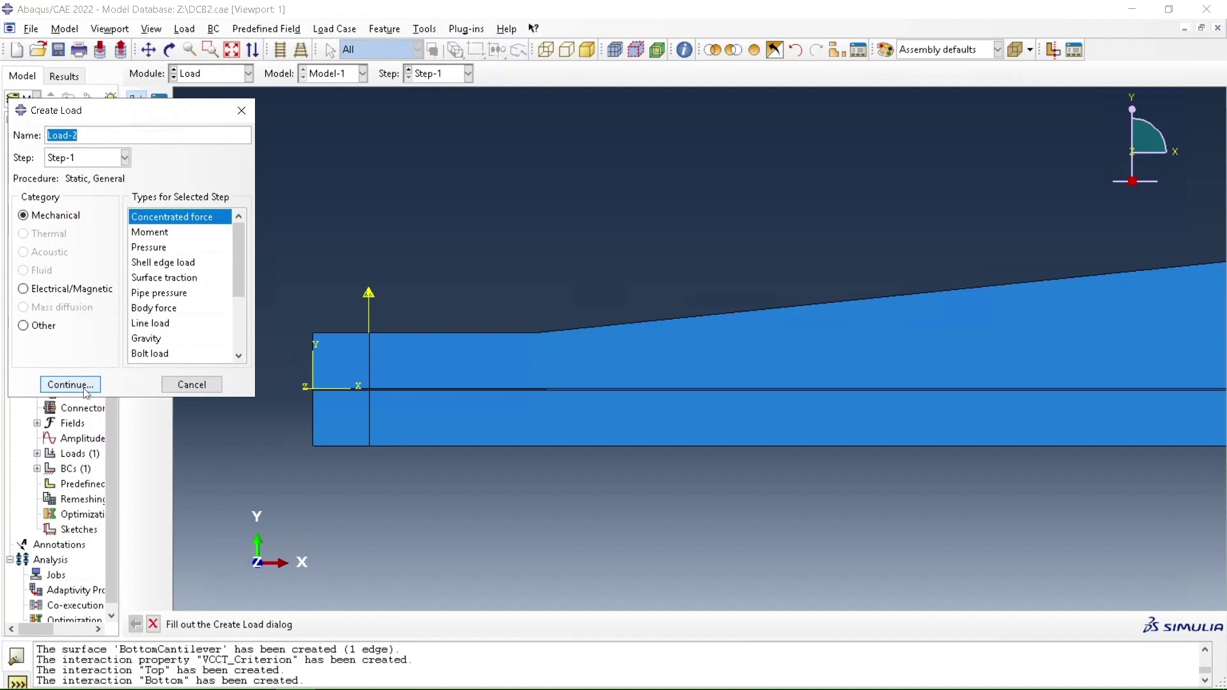
click(70, 384)
click(369, 446)
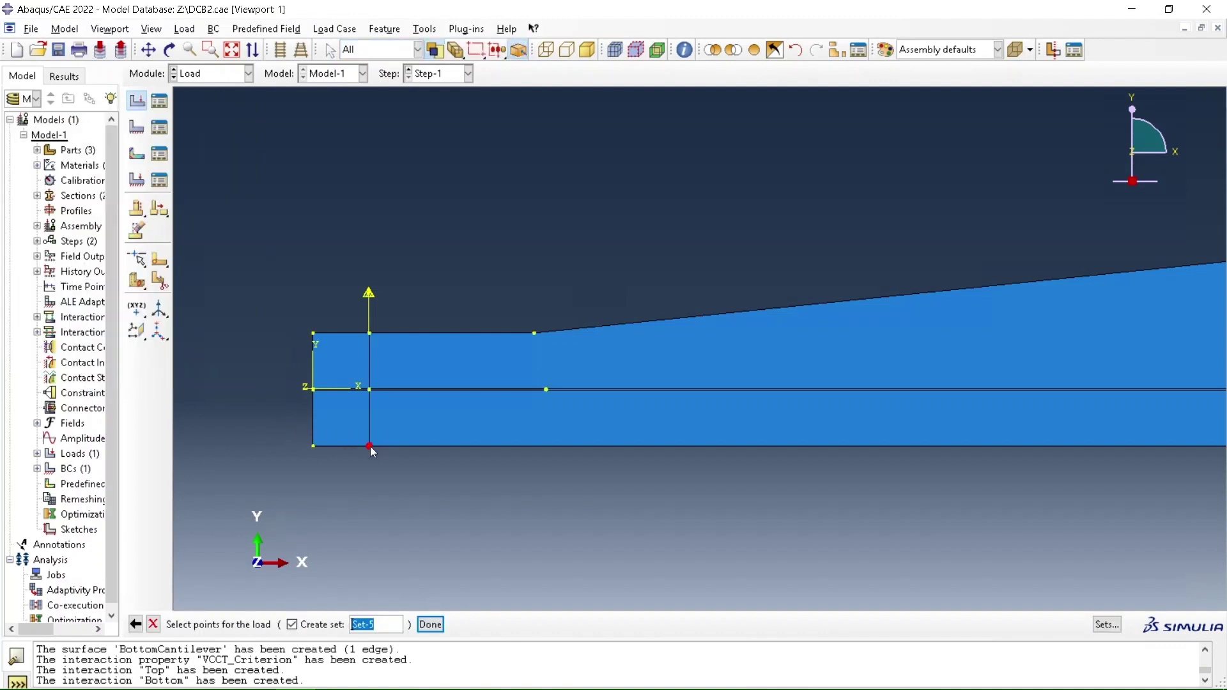
click(430, 624)
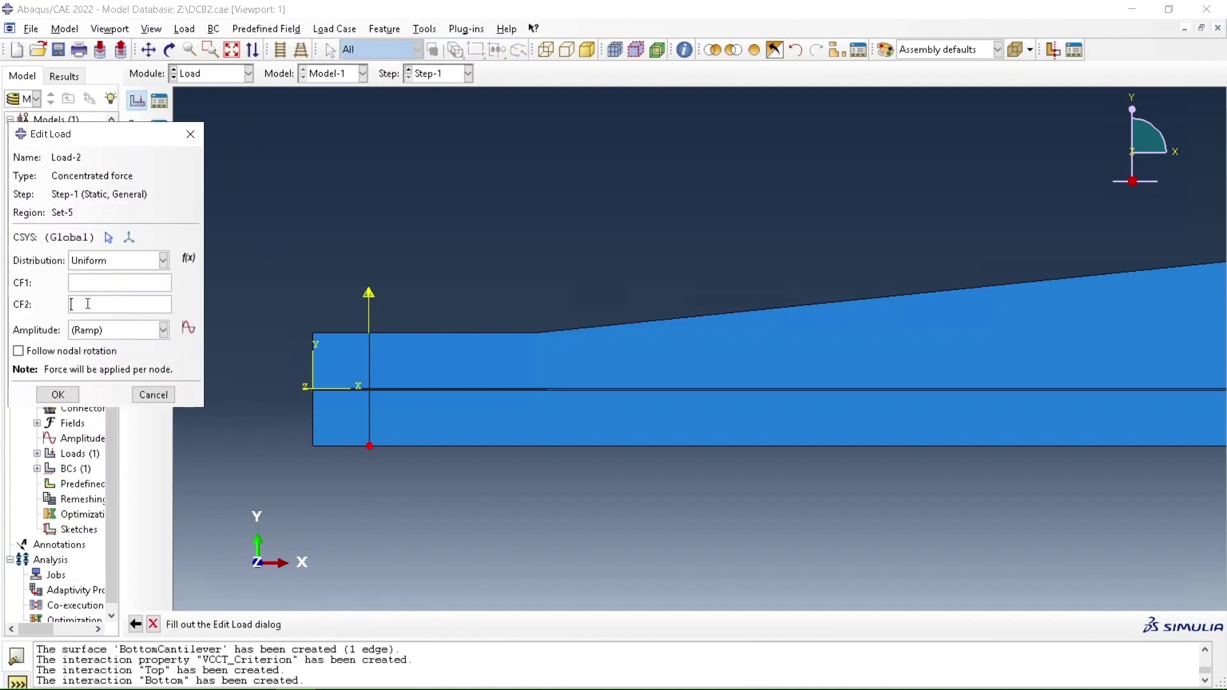
text(-1300)
click(74, 396)
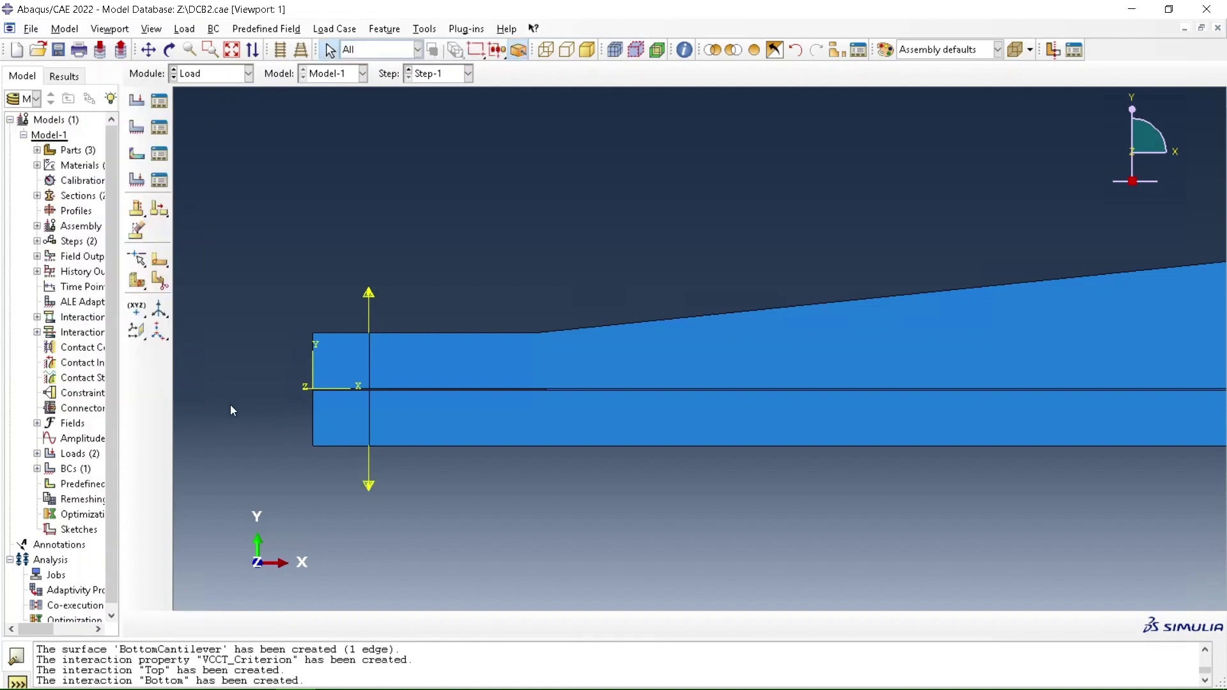
Step: Switch to the Mesh module and assign global seeds with an approximate size of 0.001 to all part instances
click(217, 76)
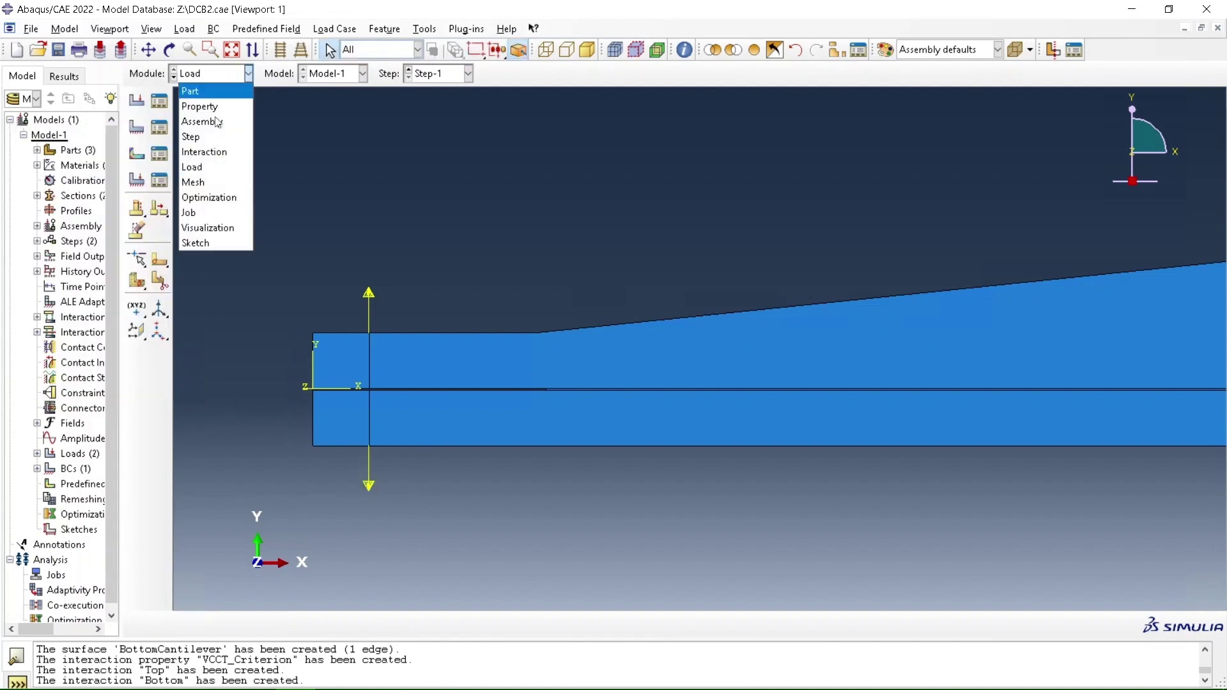
click(213, 177)
scroll(322, 254, up, 2)
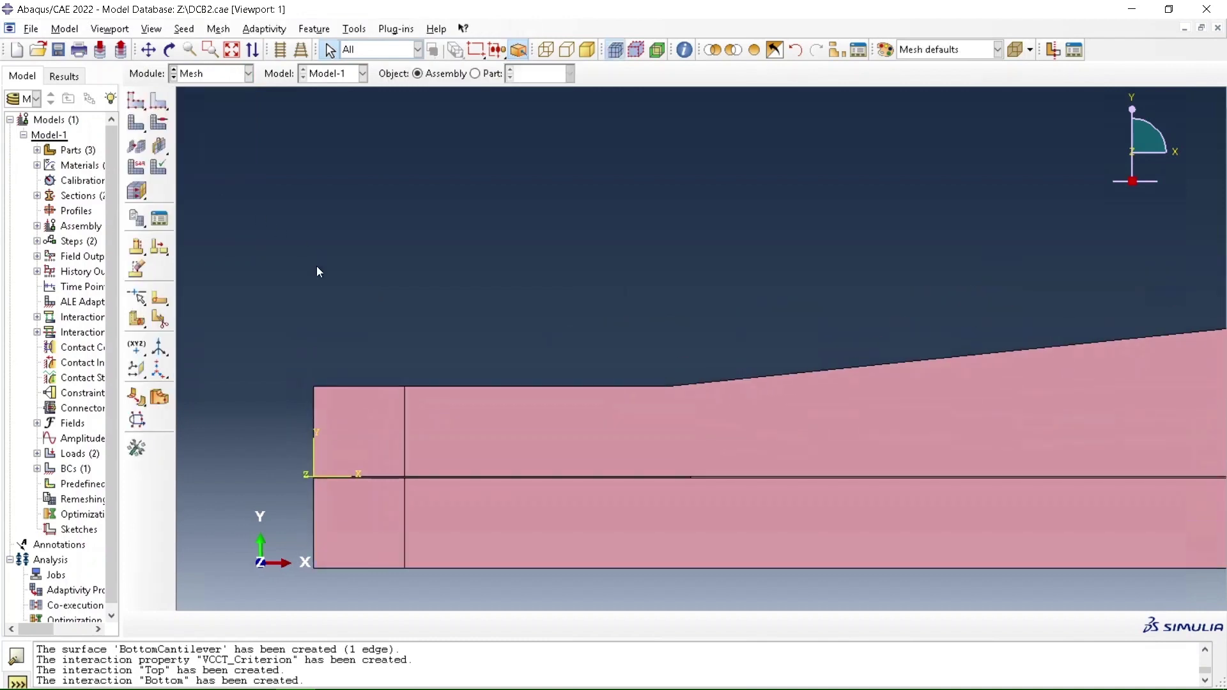
scroll(285, 397, down, 4)
scroll(284, 391, up, 1)
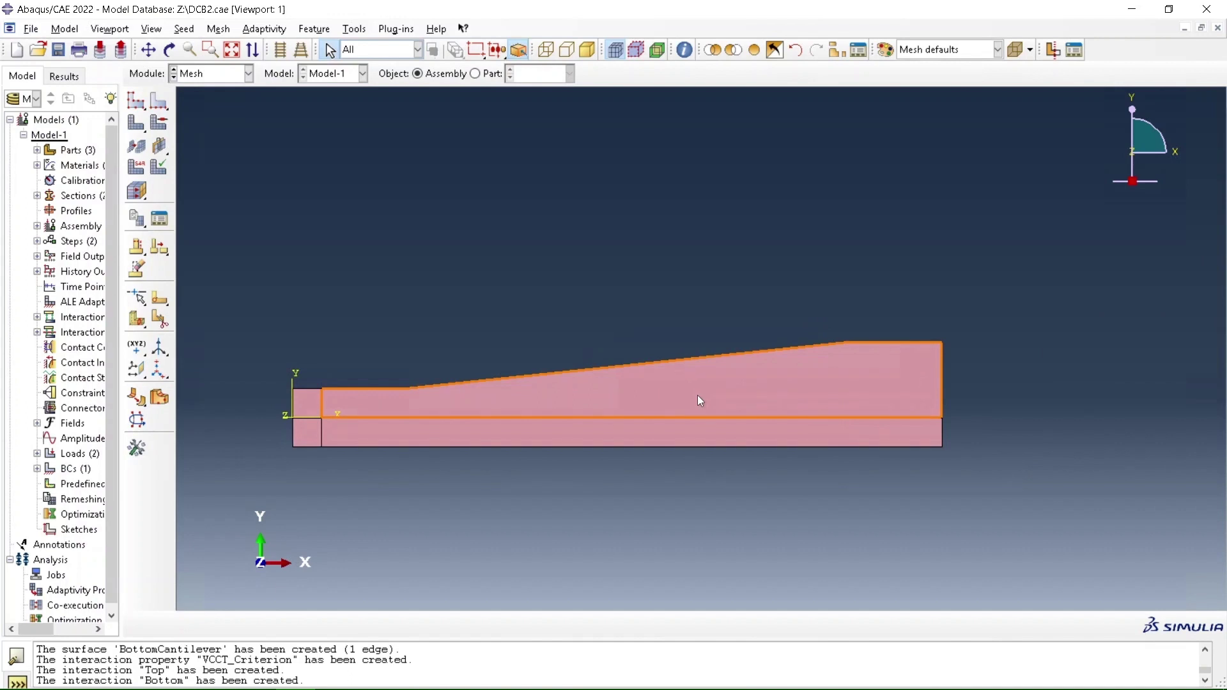
click(136, 102)
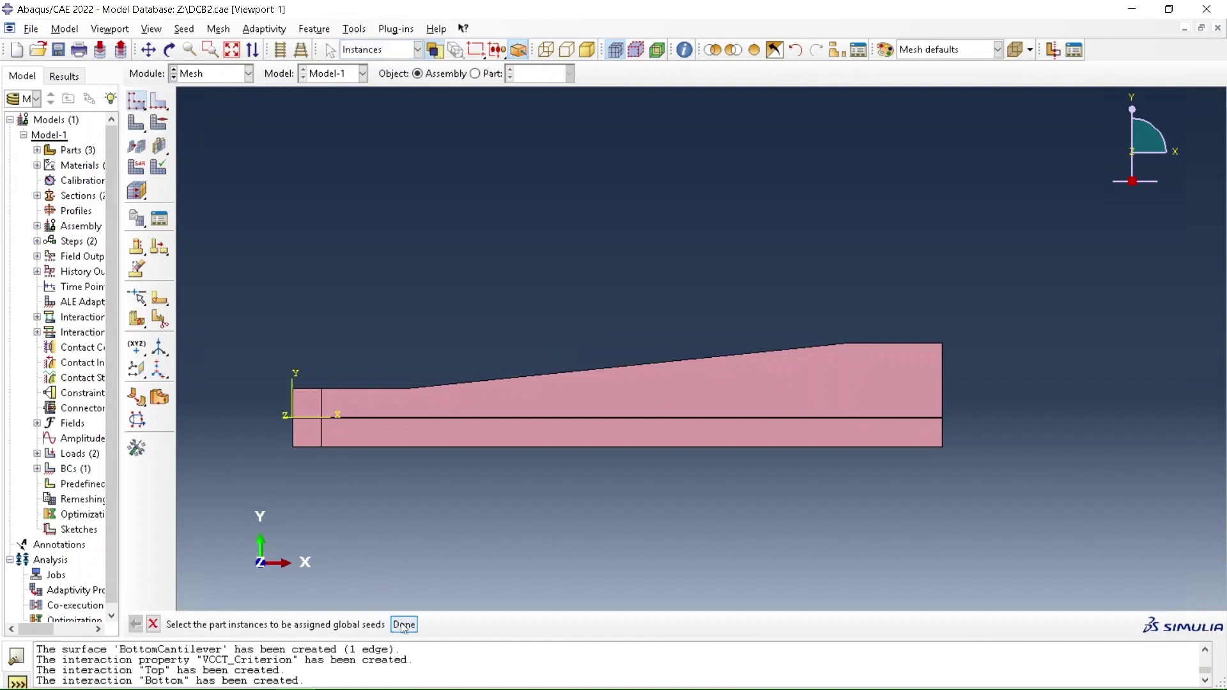
drag(255, 294, 1064, 511)
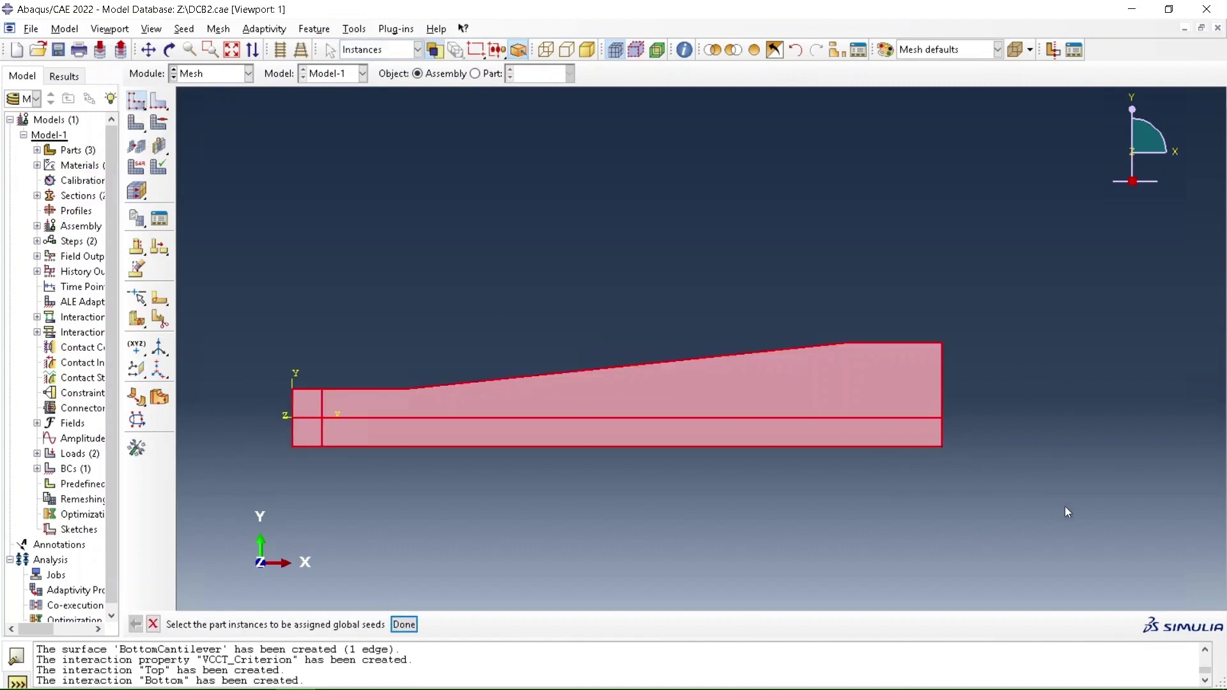
click(404, 624)
text(0.00)
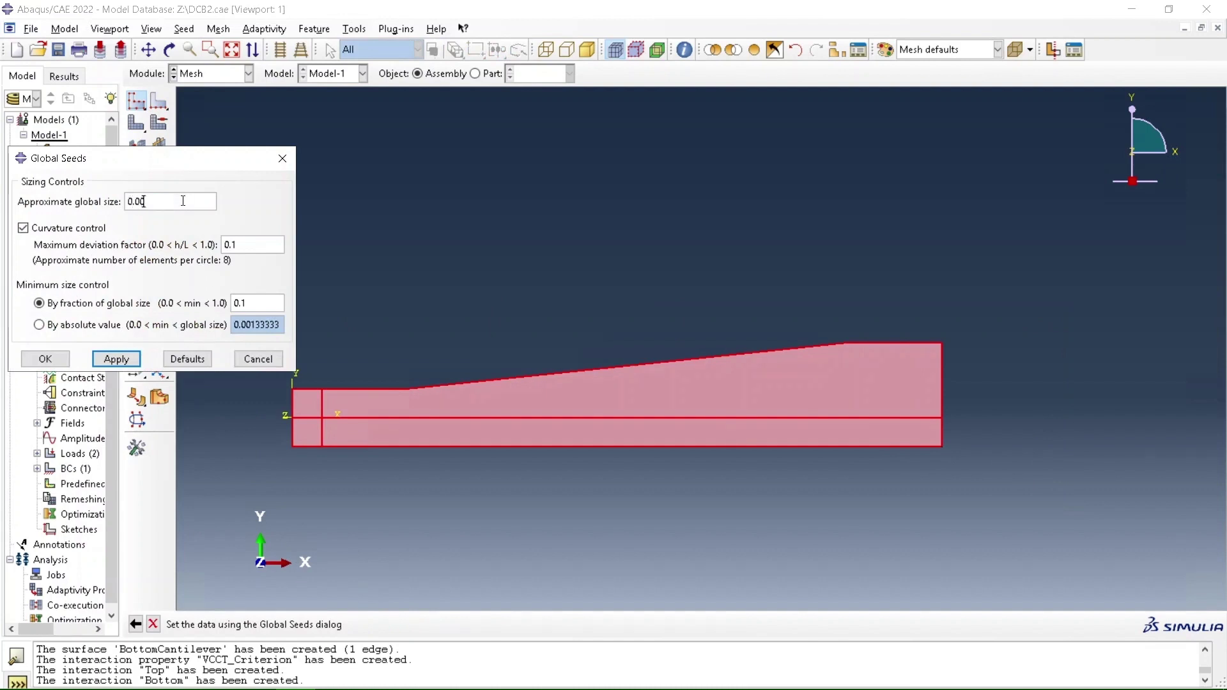
text(1)
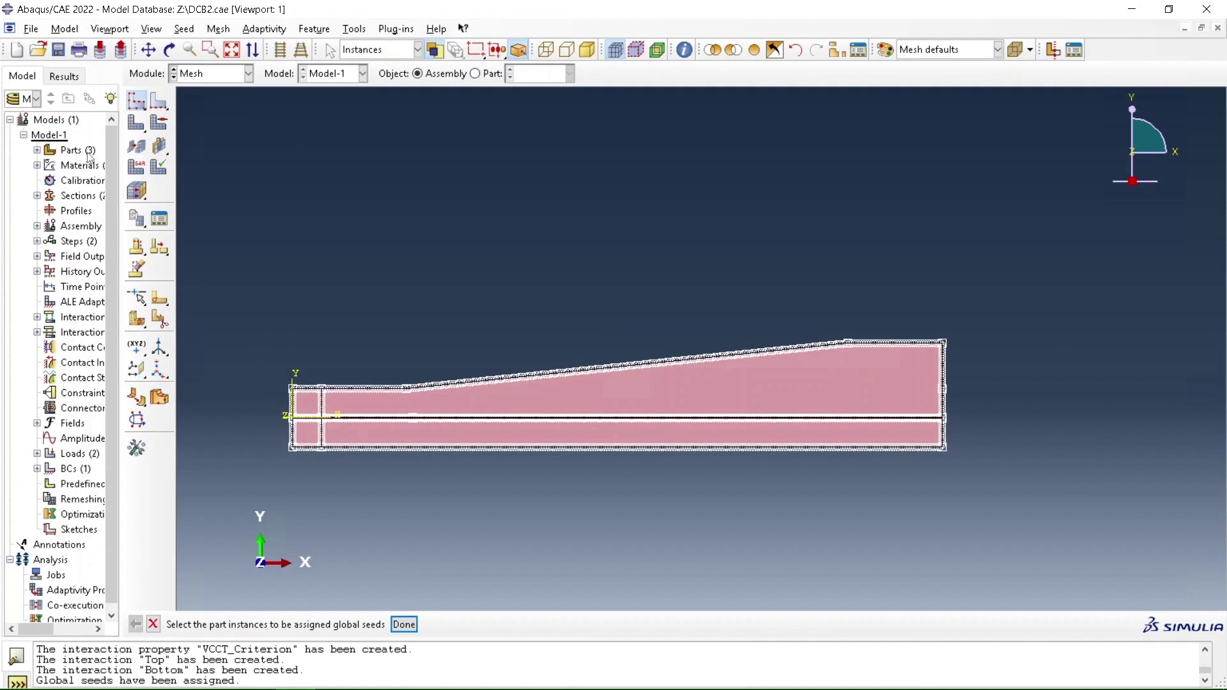
Step: Mesh all part instances of the assembly, covering both beams and the adhesive
click(131, 126)
drag(217, 330, 964, 560)
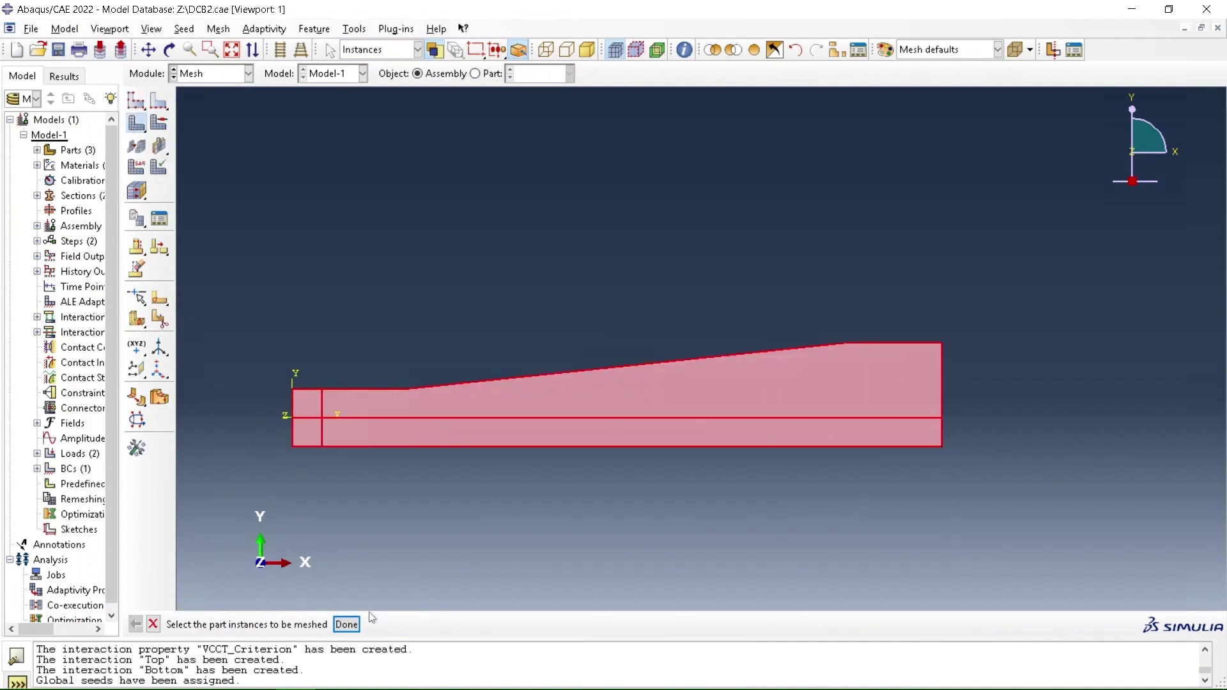
click(347, 624)
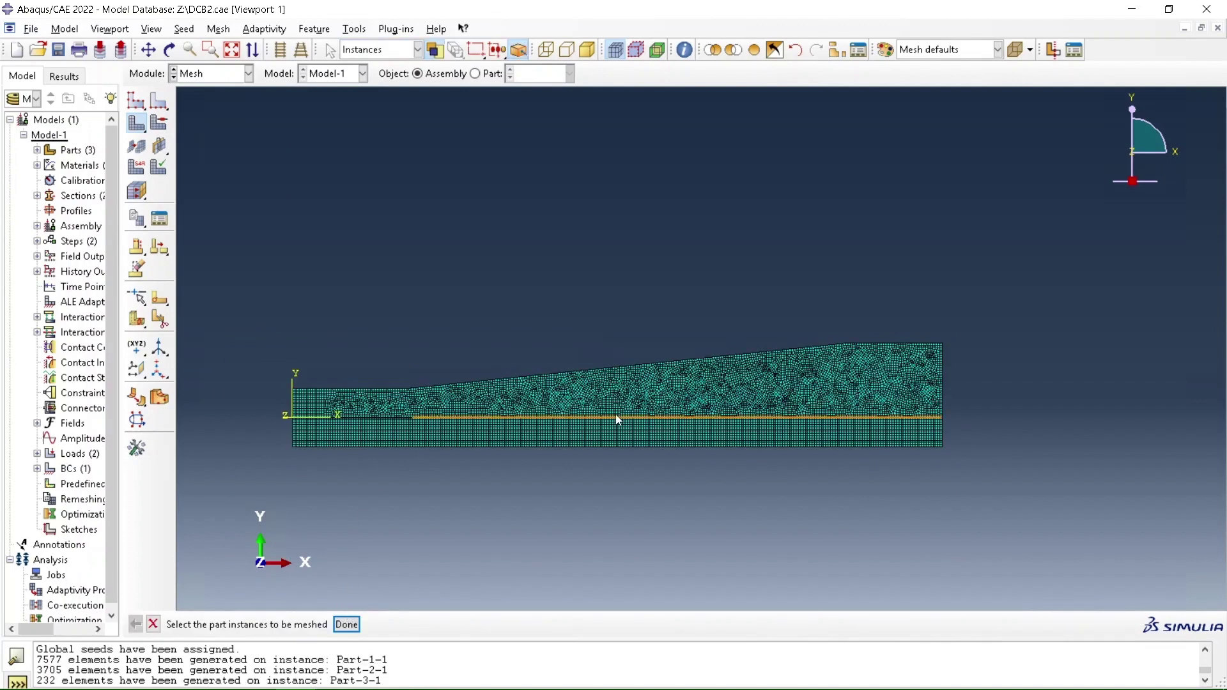
Step: Assign CPS4I elements, linear plane stress quadrilaterals with incompatible modes, to all regions of both beams and the adhesive
scroll(615, 415, down, 3)
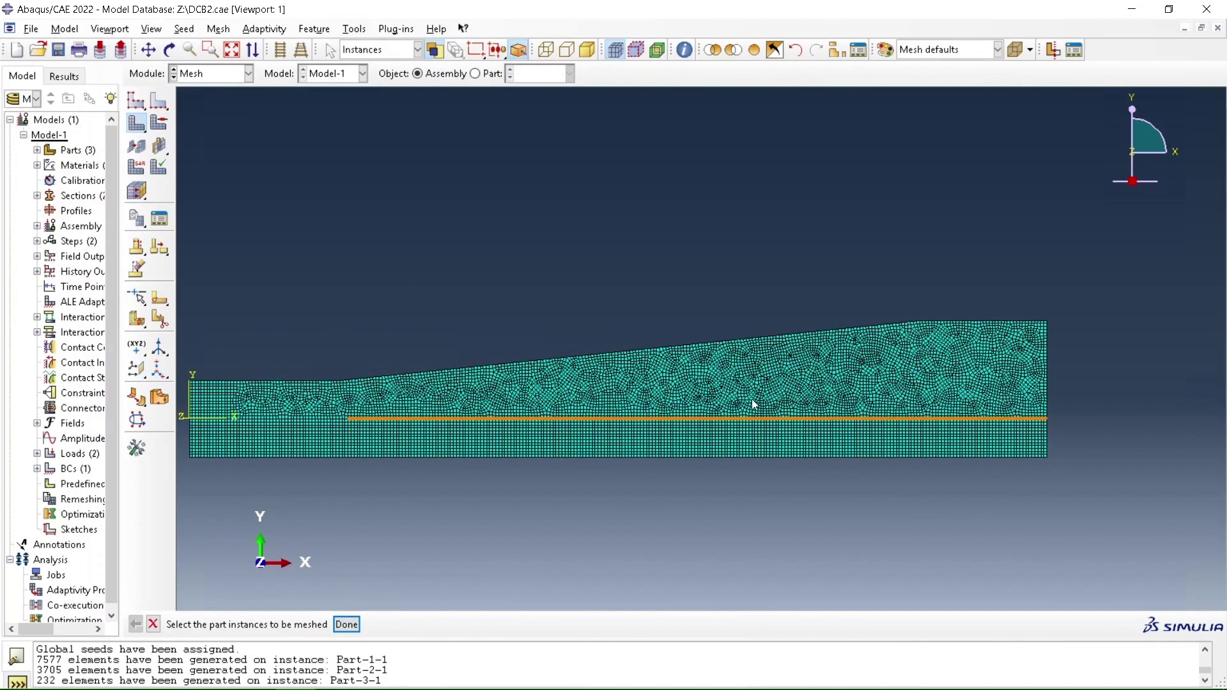
click(143, 168)
drag(224, 326, 985, 592)
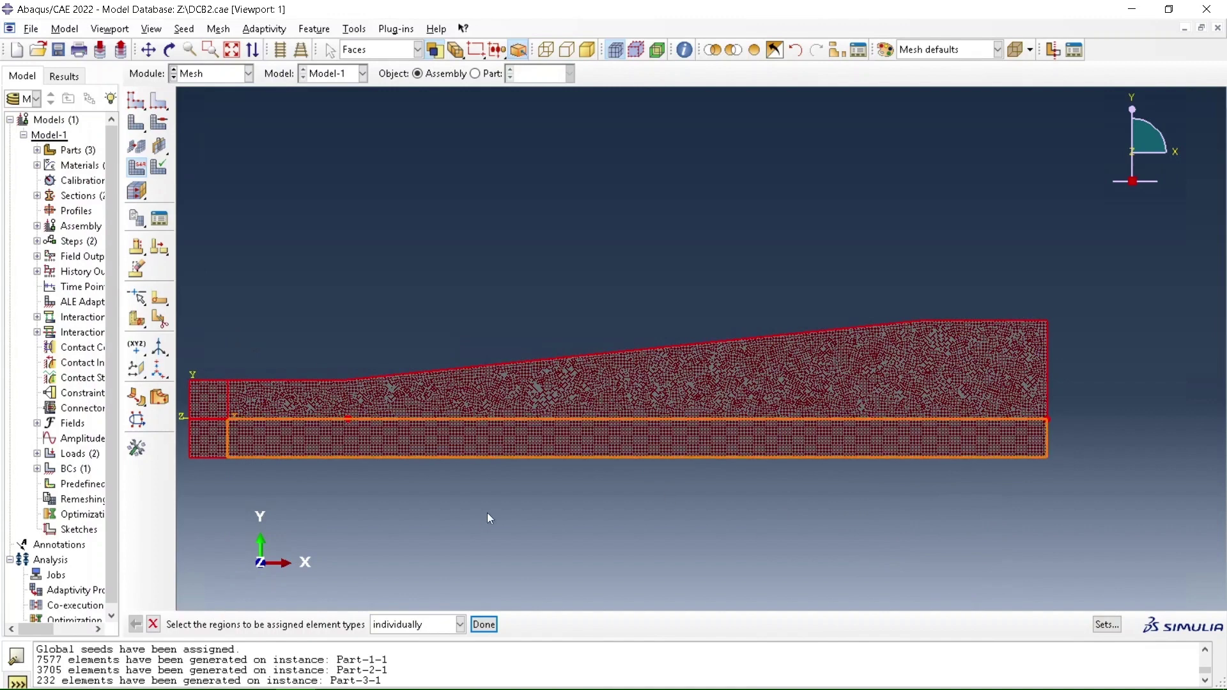
click(484, 625)
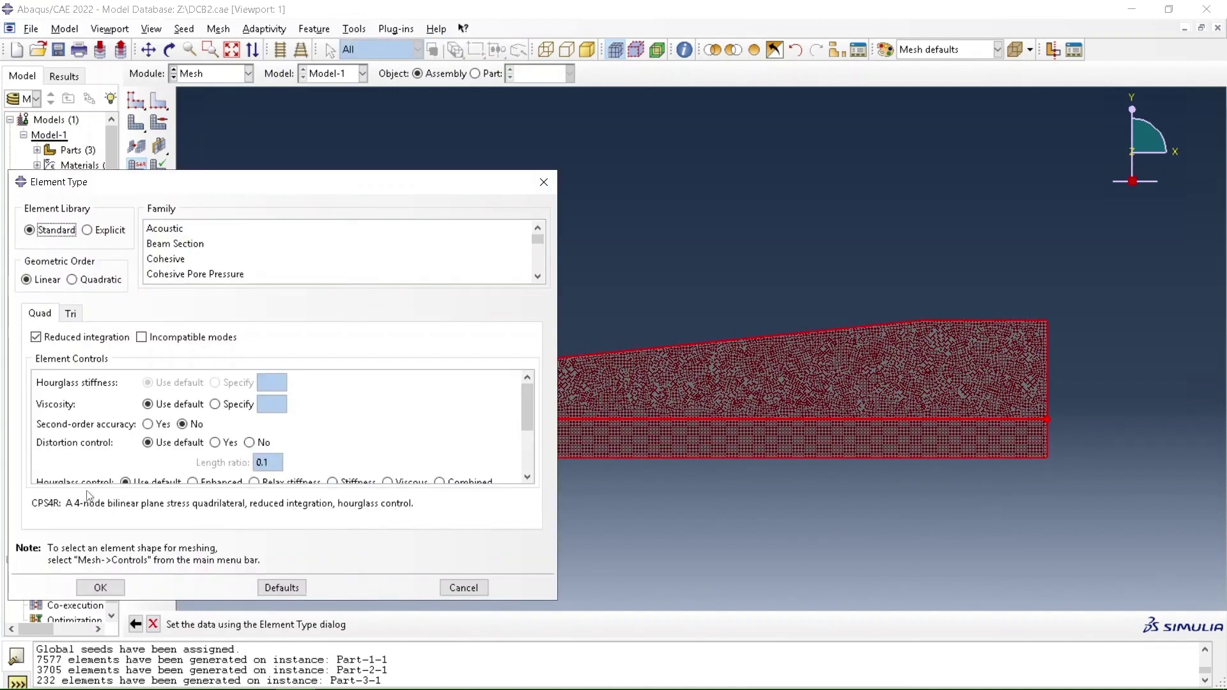
click(141, 337)
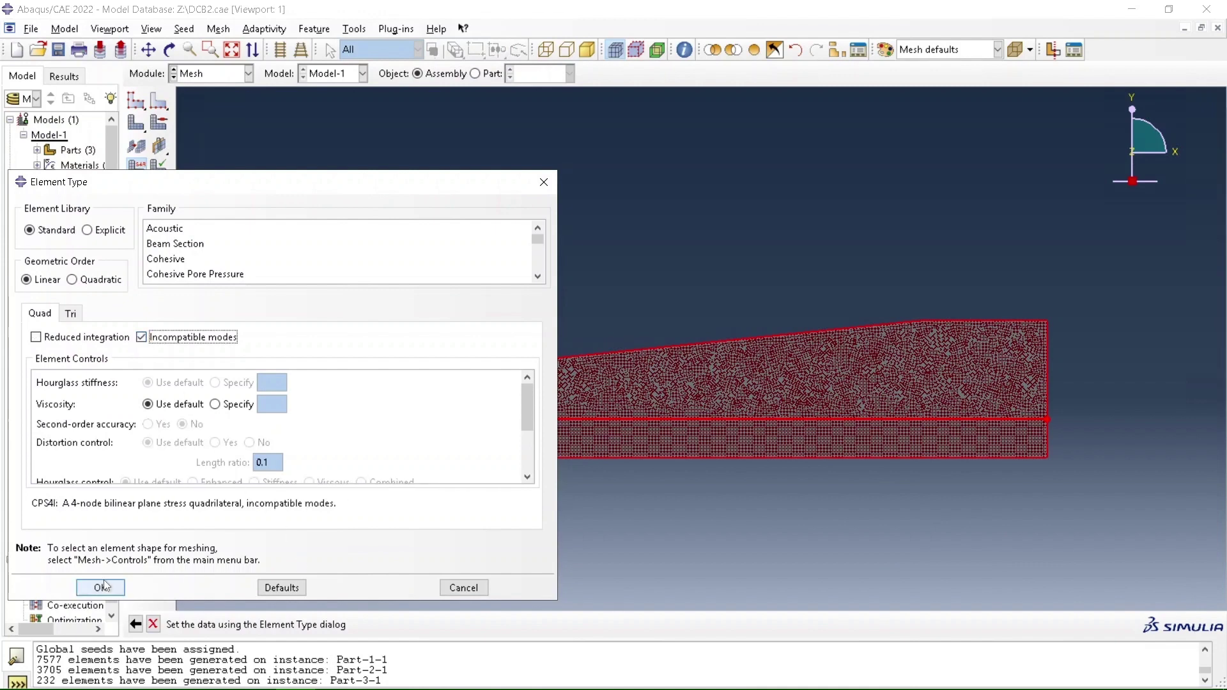
click(102, 587)
Step: Switch to the Job module and create a full analysis job named Job-2 from Model-1 with the default settings
scroll(204, 481, down, 5)
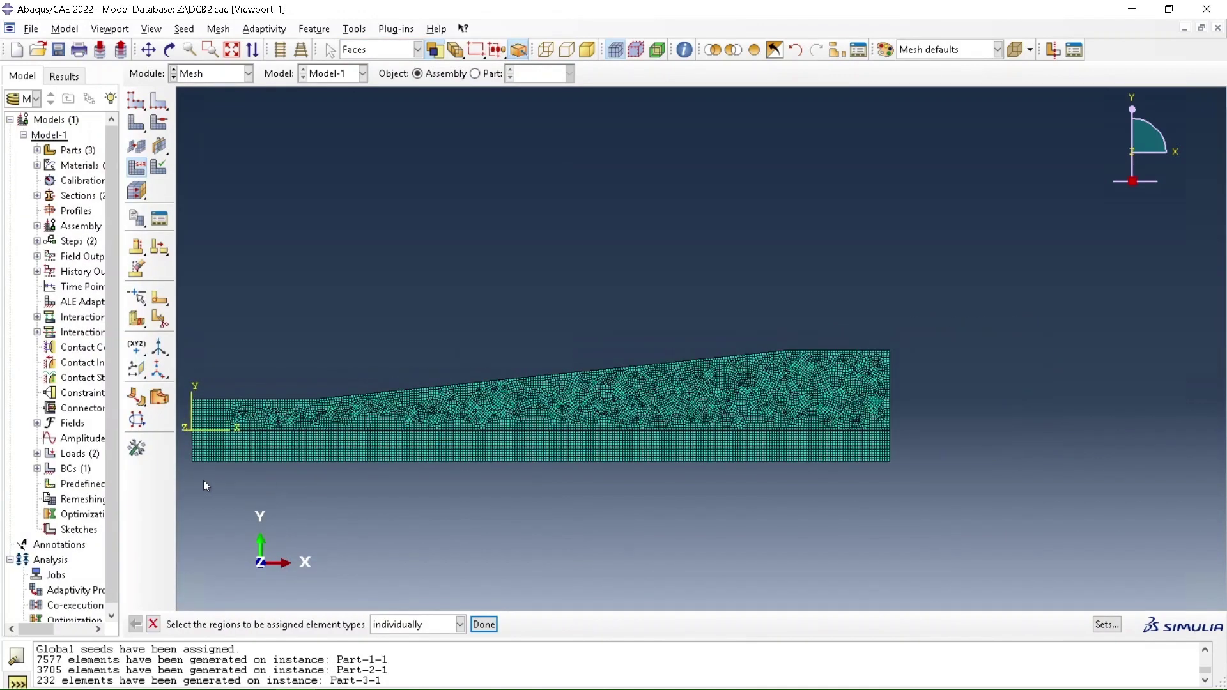
scroll(892, 175, down, 5)
scroll(686, 320, up, 3)
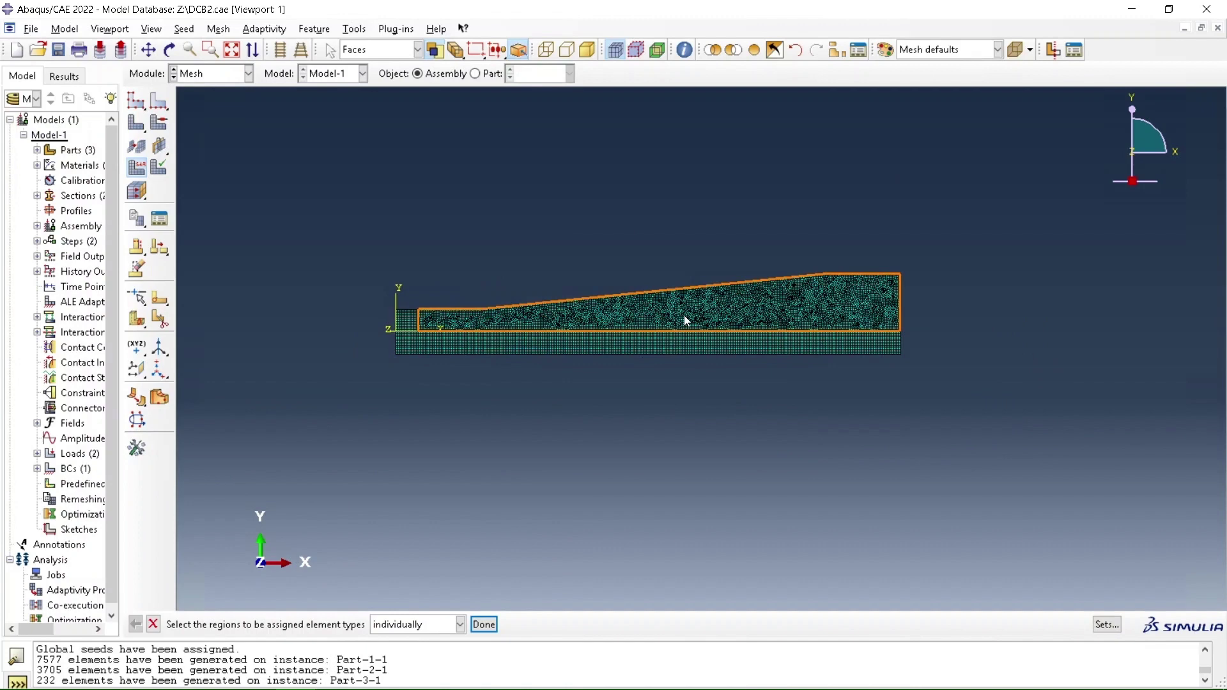
click(231, 85)
click(215, 214)
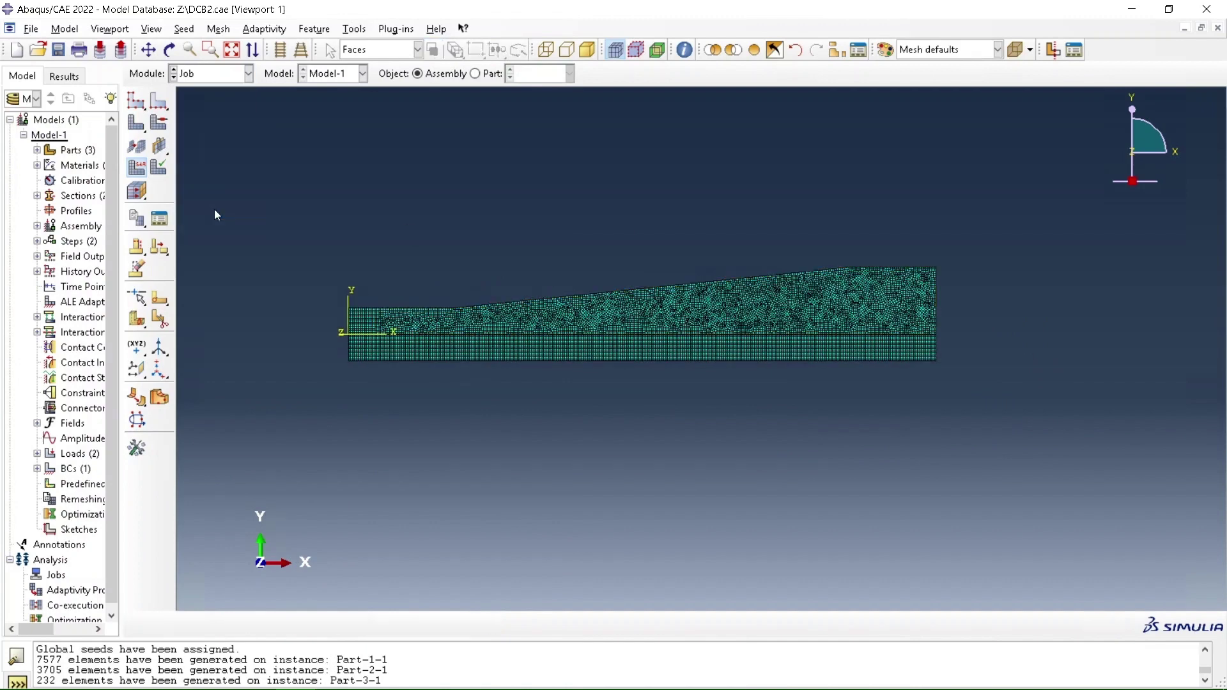
click(159, 101)
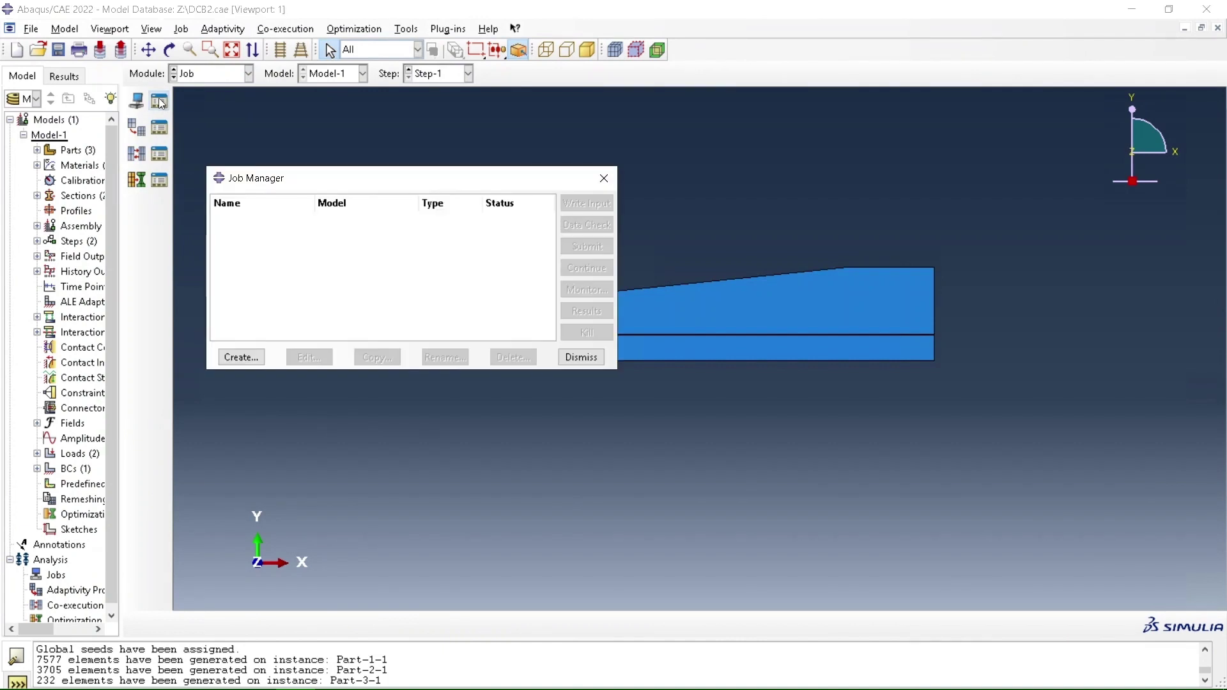
click(241, 357)
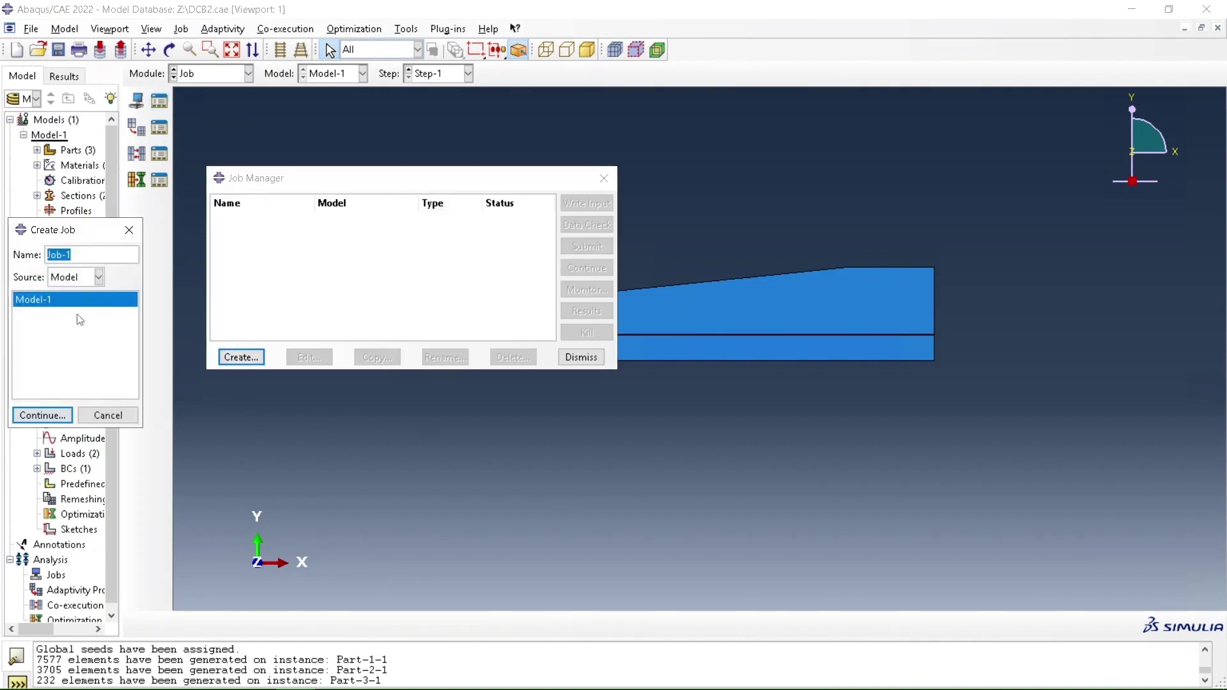
text(Job-2)
click(35, 416)
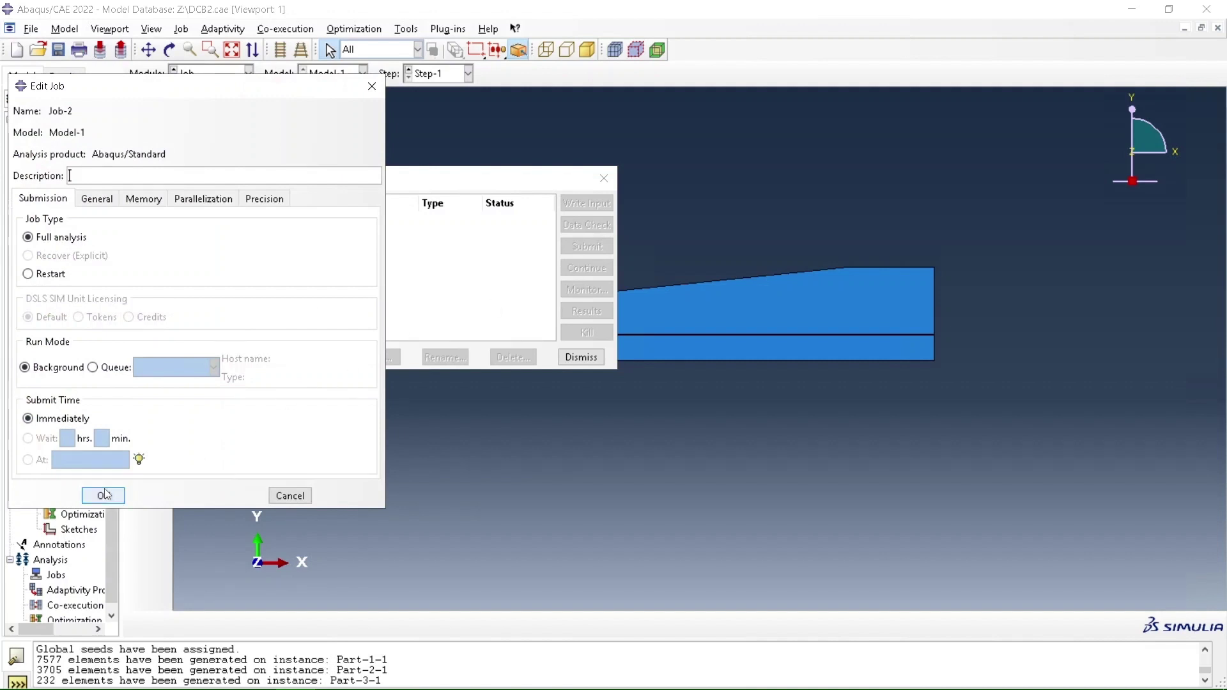
click(103, 495)
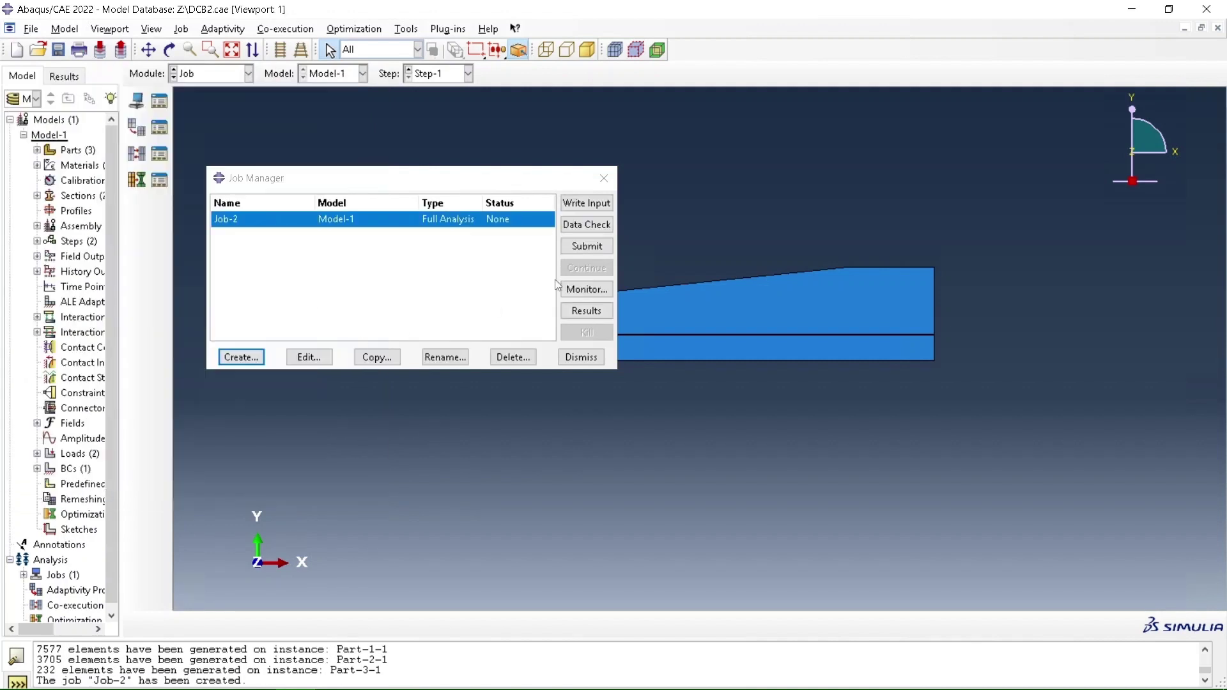
Step: Submit Job-2 for analysis, monitor its increments until it completes, and close the monitor
click(593, 248)
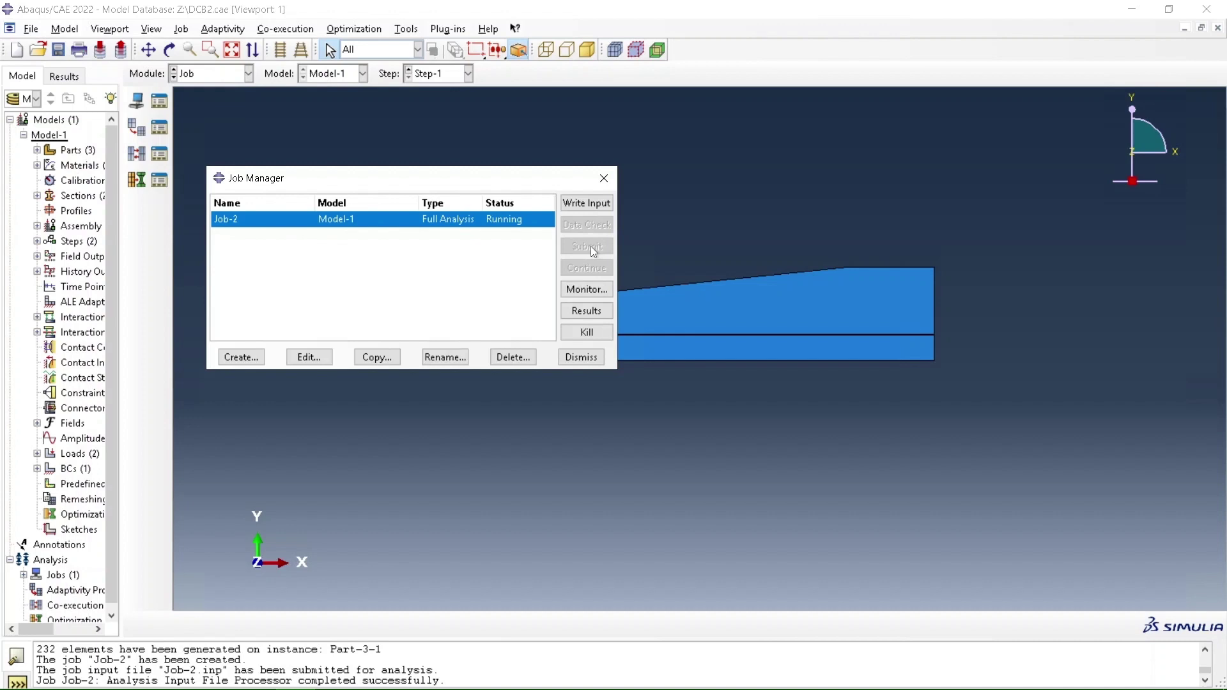
click(599, 290)
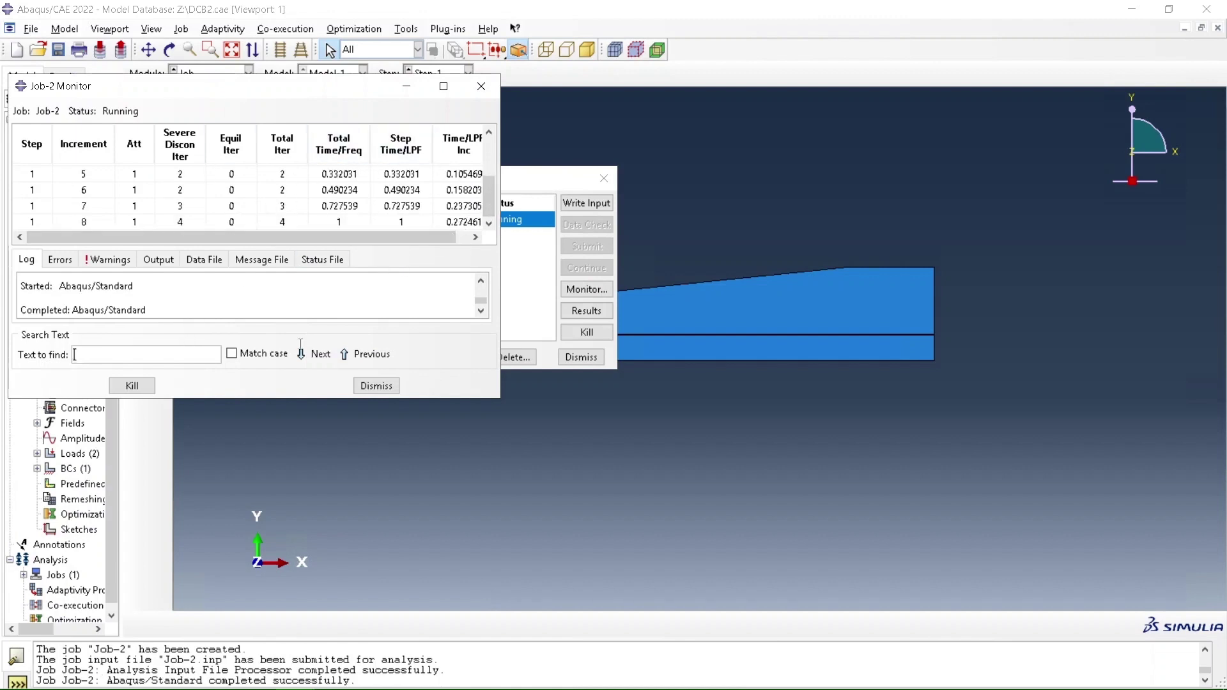
click(382, 386)
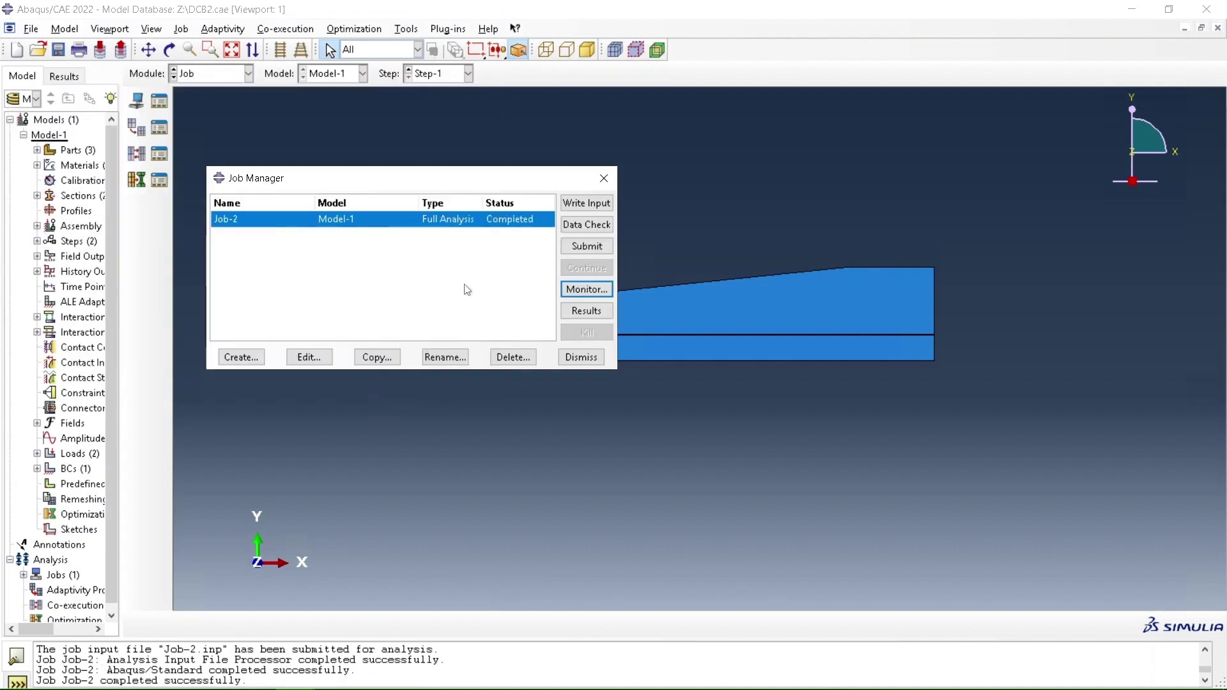
Step: Open the Job-2 results and plot ENRRT11 contours for the AdhesiveBottom/BottomCantilever pair on the deformed shape, inspecting the crack tip
click(586, 312)
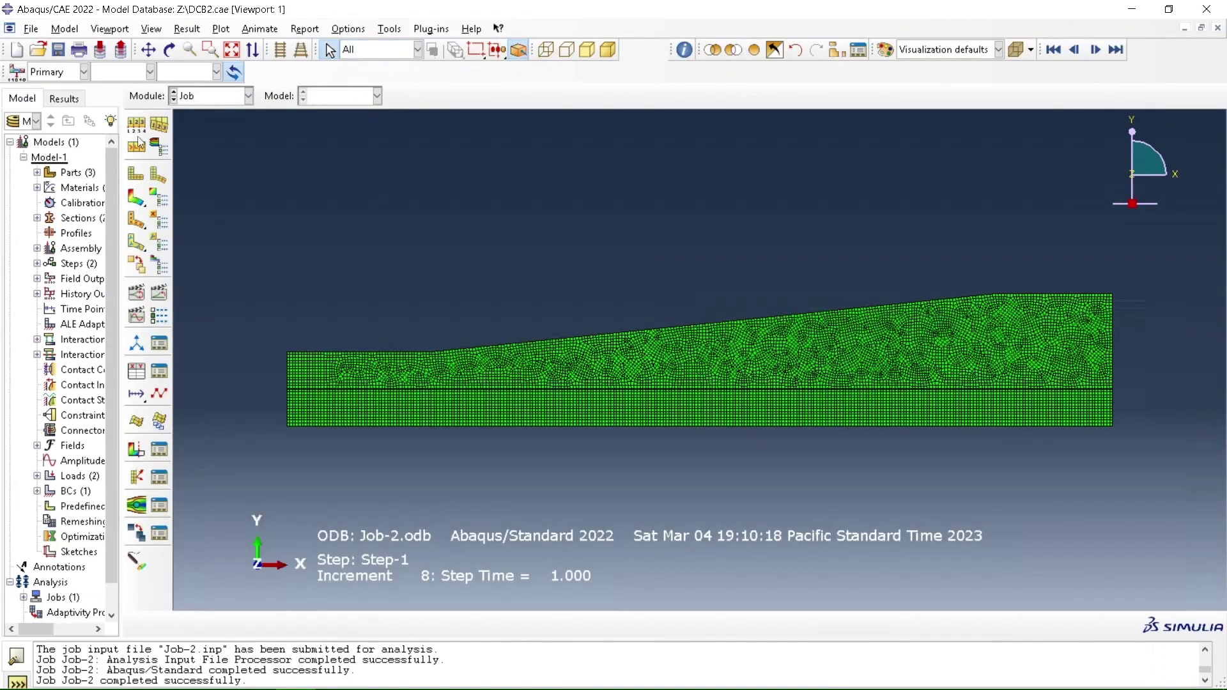
click(136, 198)
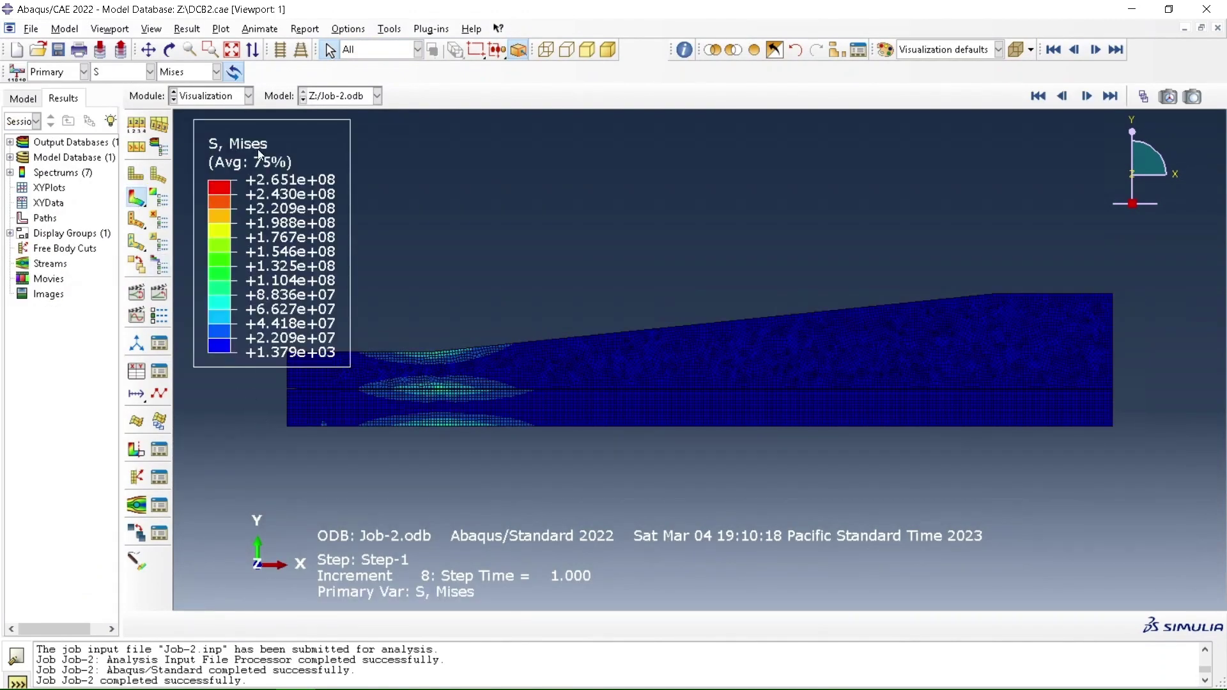
click(151, 71)
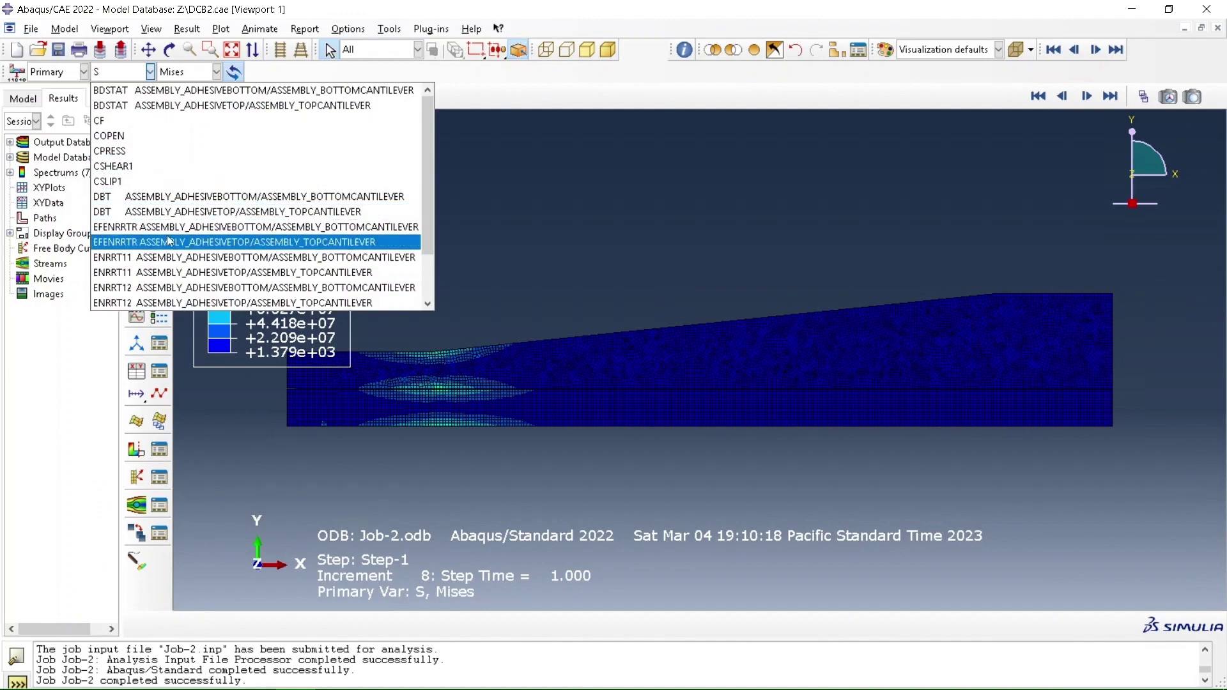
click(168, 259)
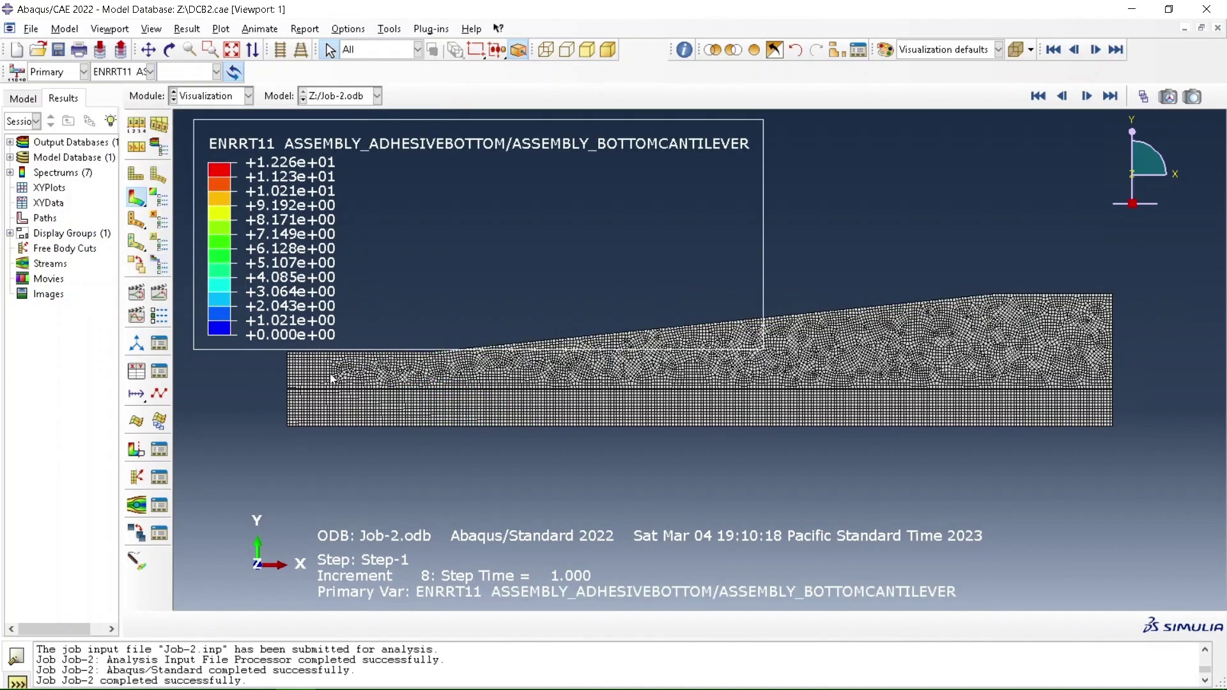
scroll(253, 390, up, 2)
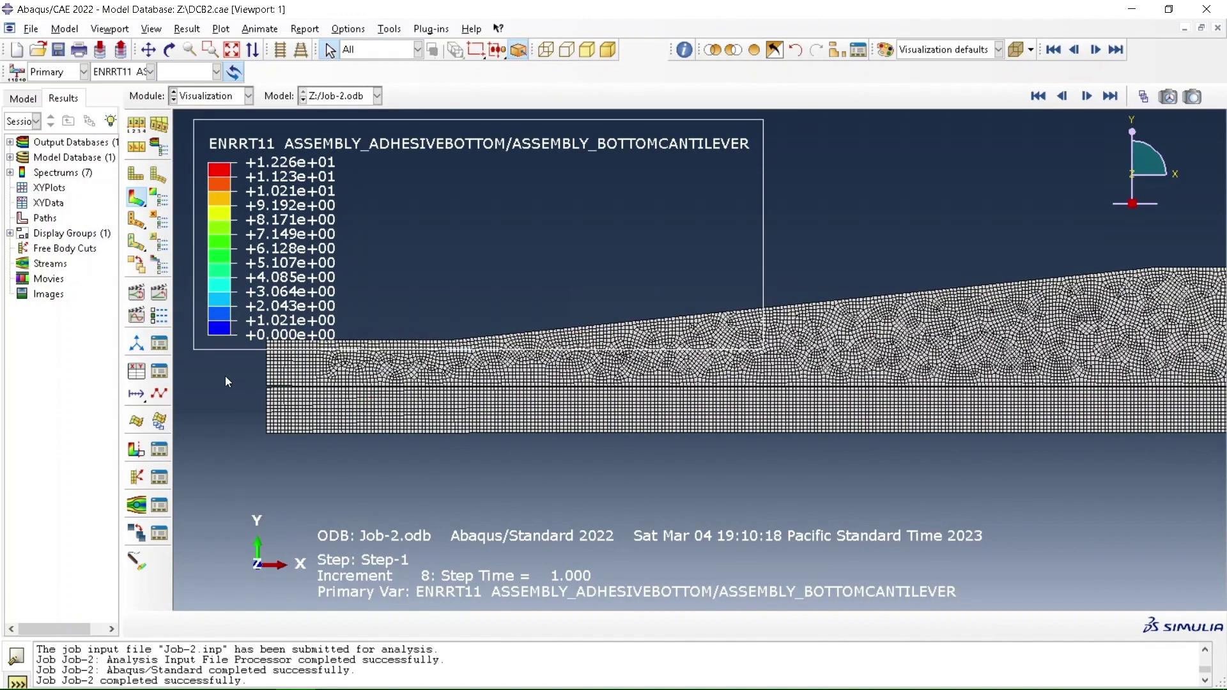
scroll(251, 400, up, 2)
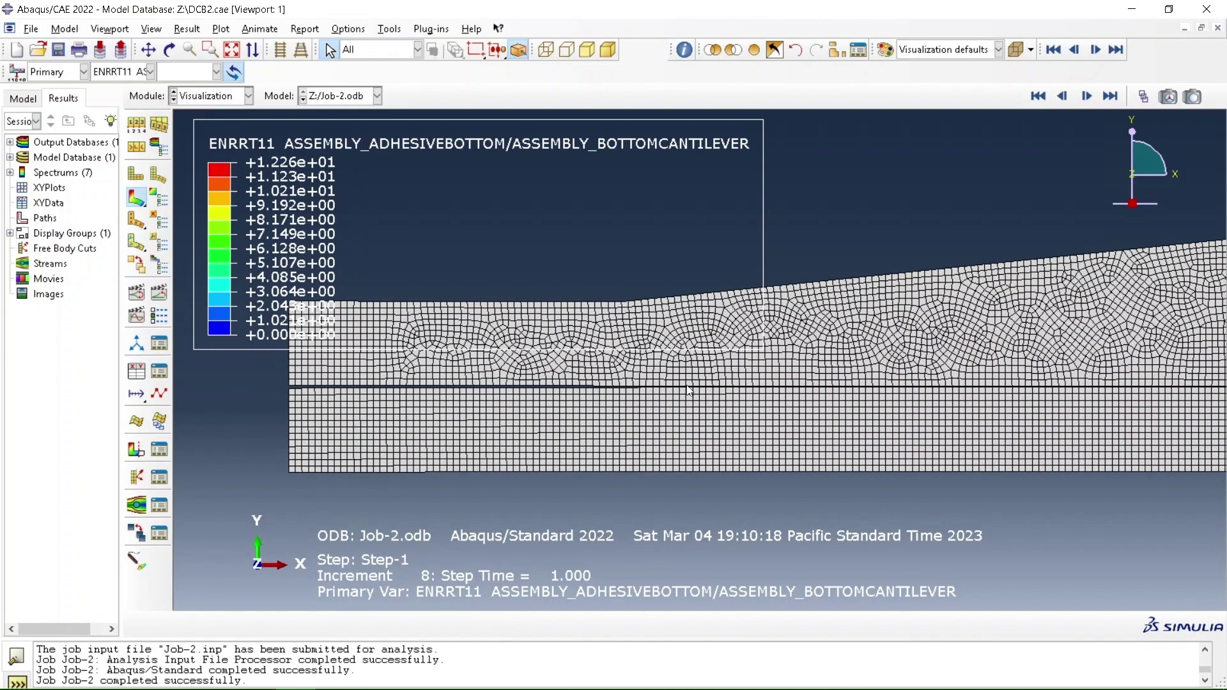
scroll(688, 390, up, 3)
scroll(688, 390, up, 1)
scroll(601, 389, up, 3)
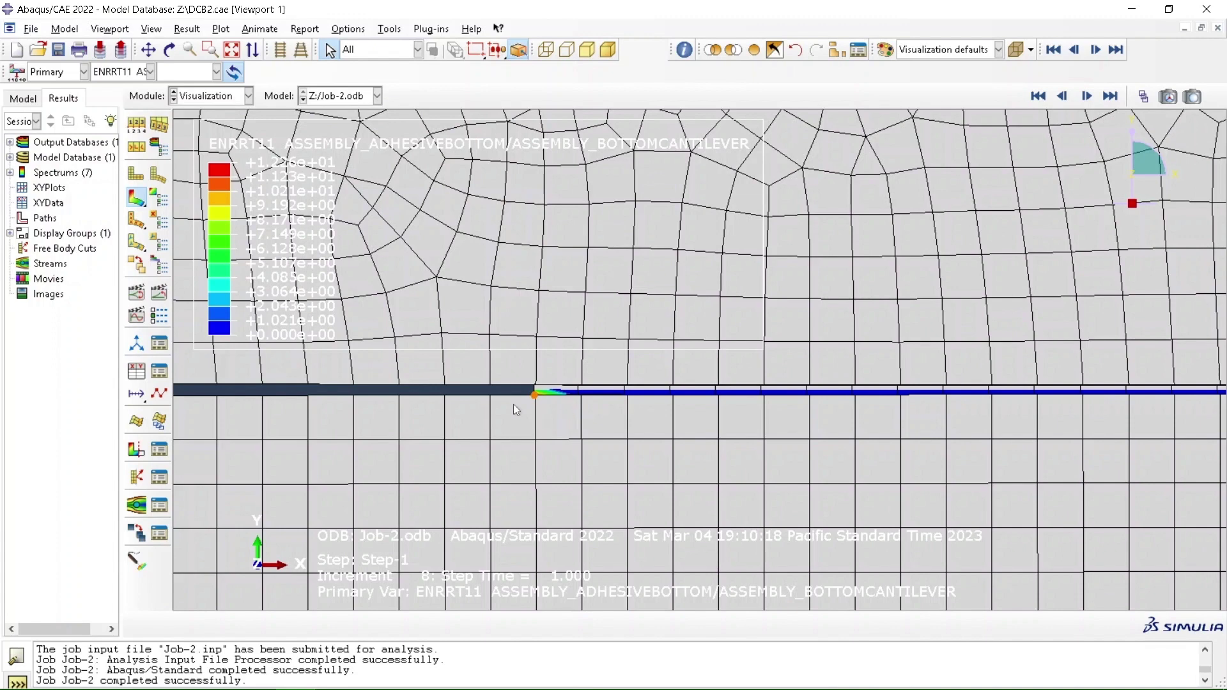
Step: Plot ENRRT11 contours for the AdhesiveTop/TopCantilever pair and inspect the energy release rate at the crack tip
click(149, 71)
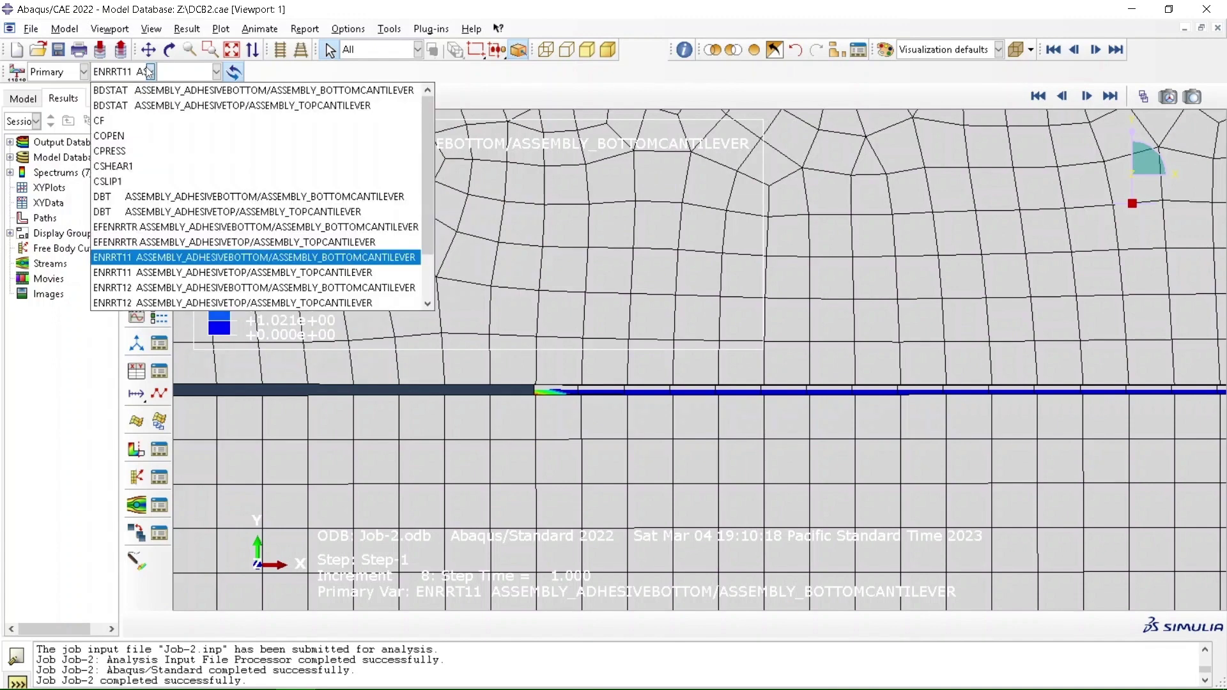
click(161, 273)
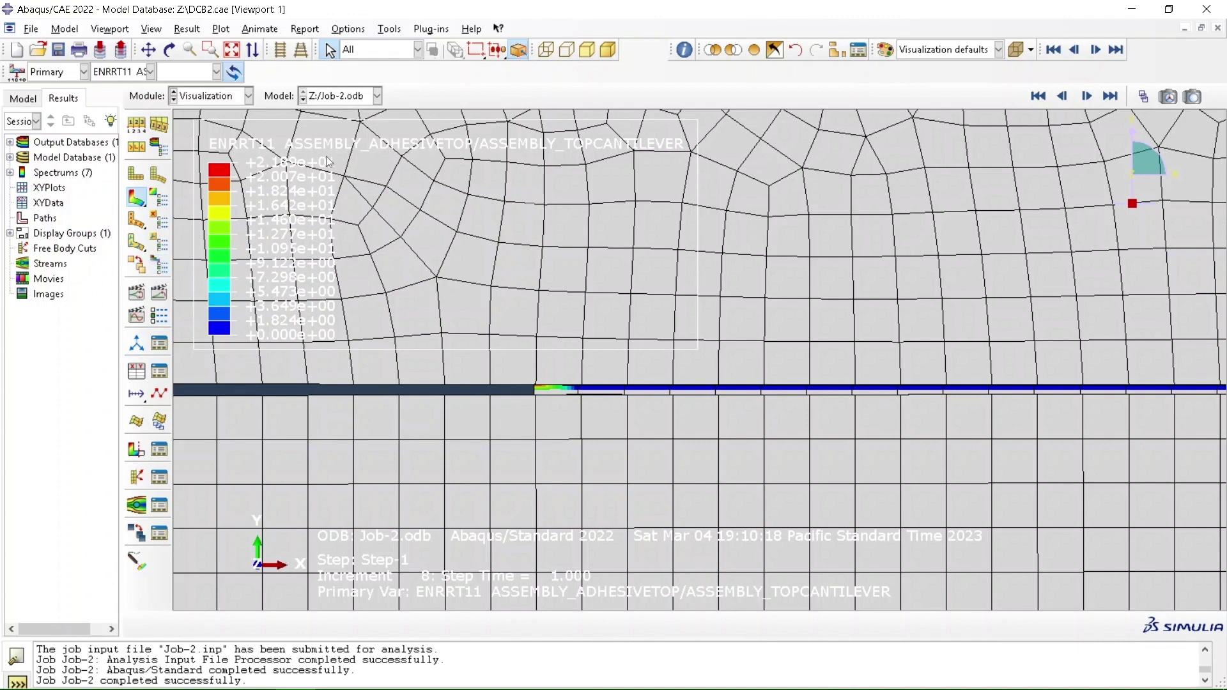
scroll(493, 338, up, 1)
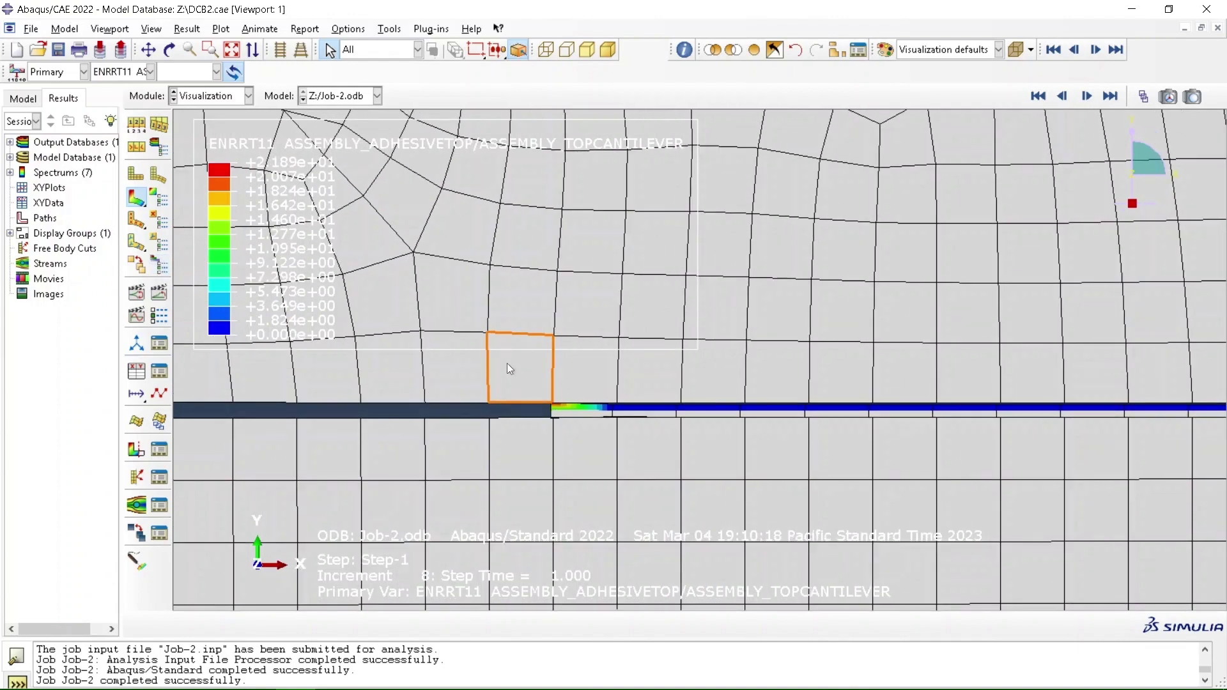
scroll(512, 370, down, 3)
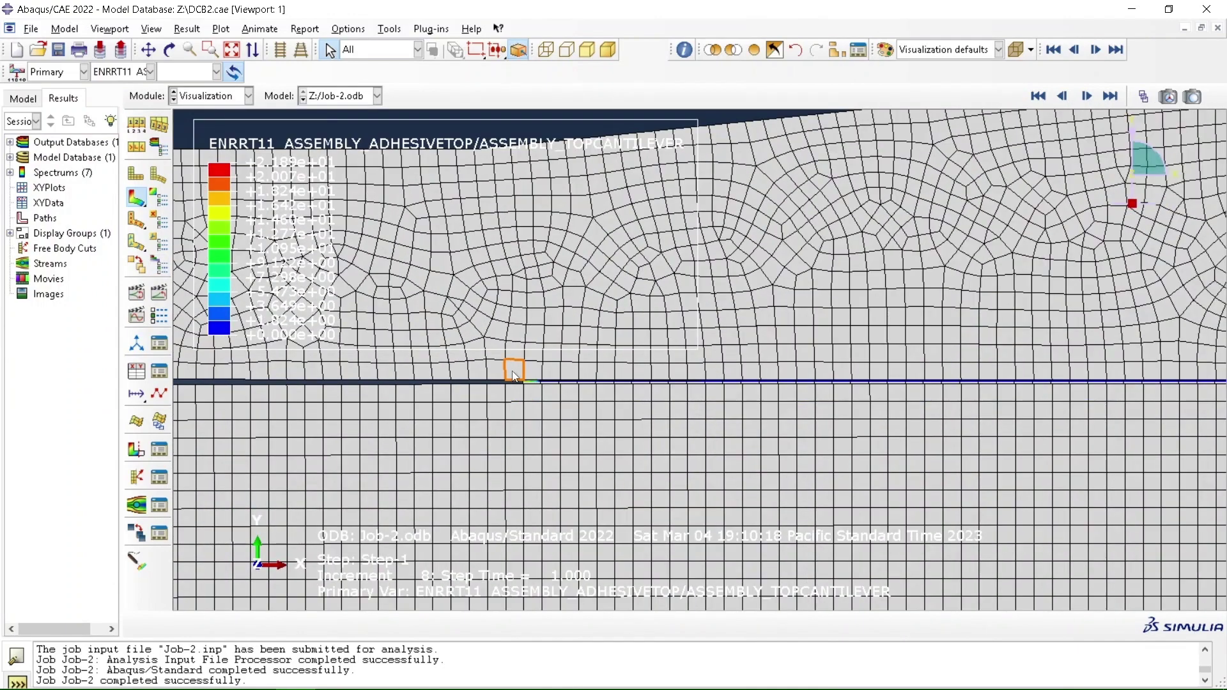
scroll(512, 370, down, 4)
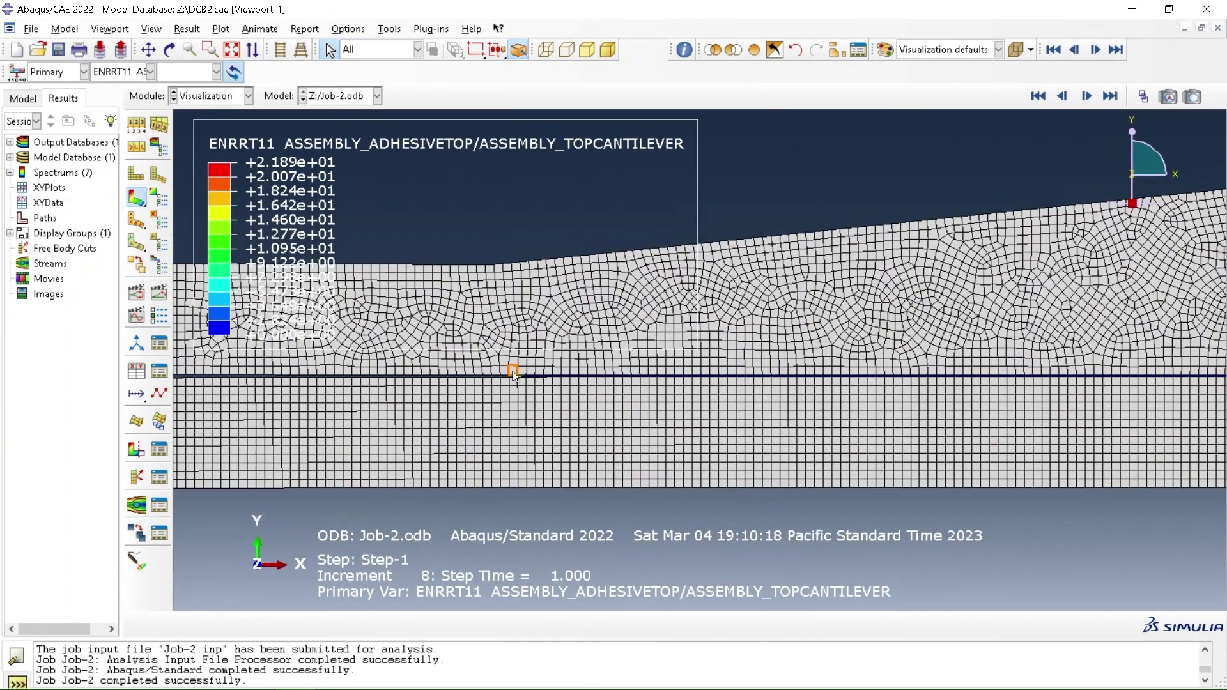
scroll(512, 370, up, 5)
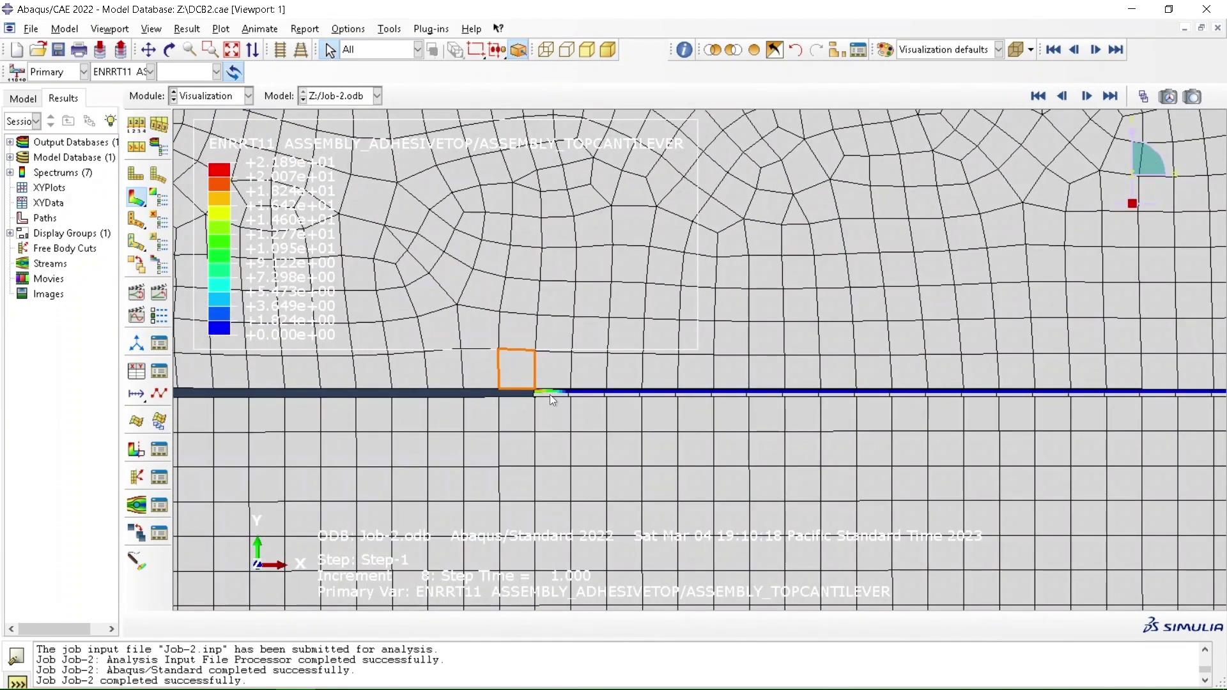
scroll(550, 393, up, 4)
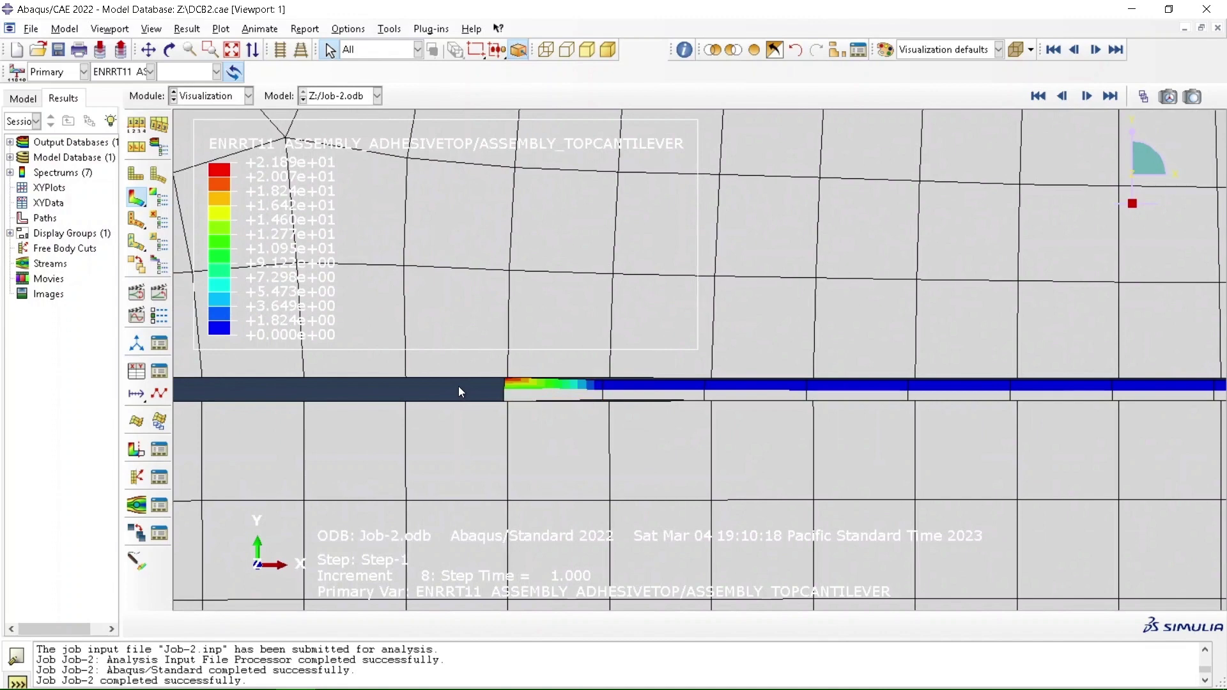